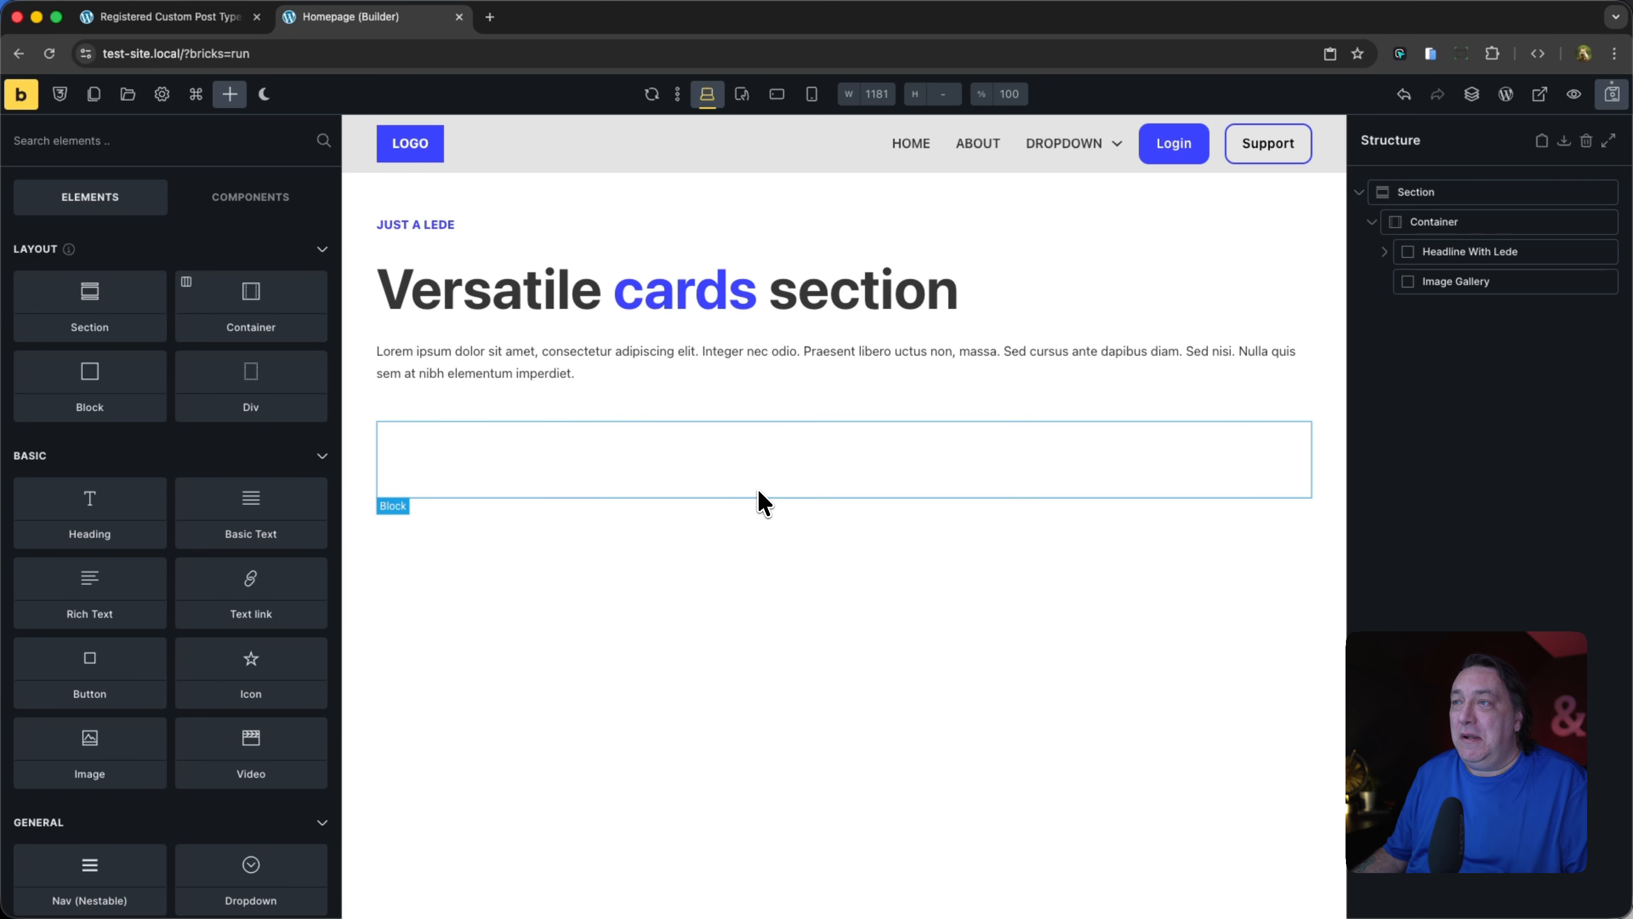
# Step: Switch from the page builder to the ACPT custom post types page and start registering a new post type
pyautogui.click(759, 492)
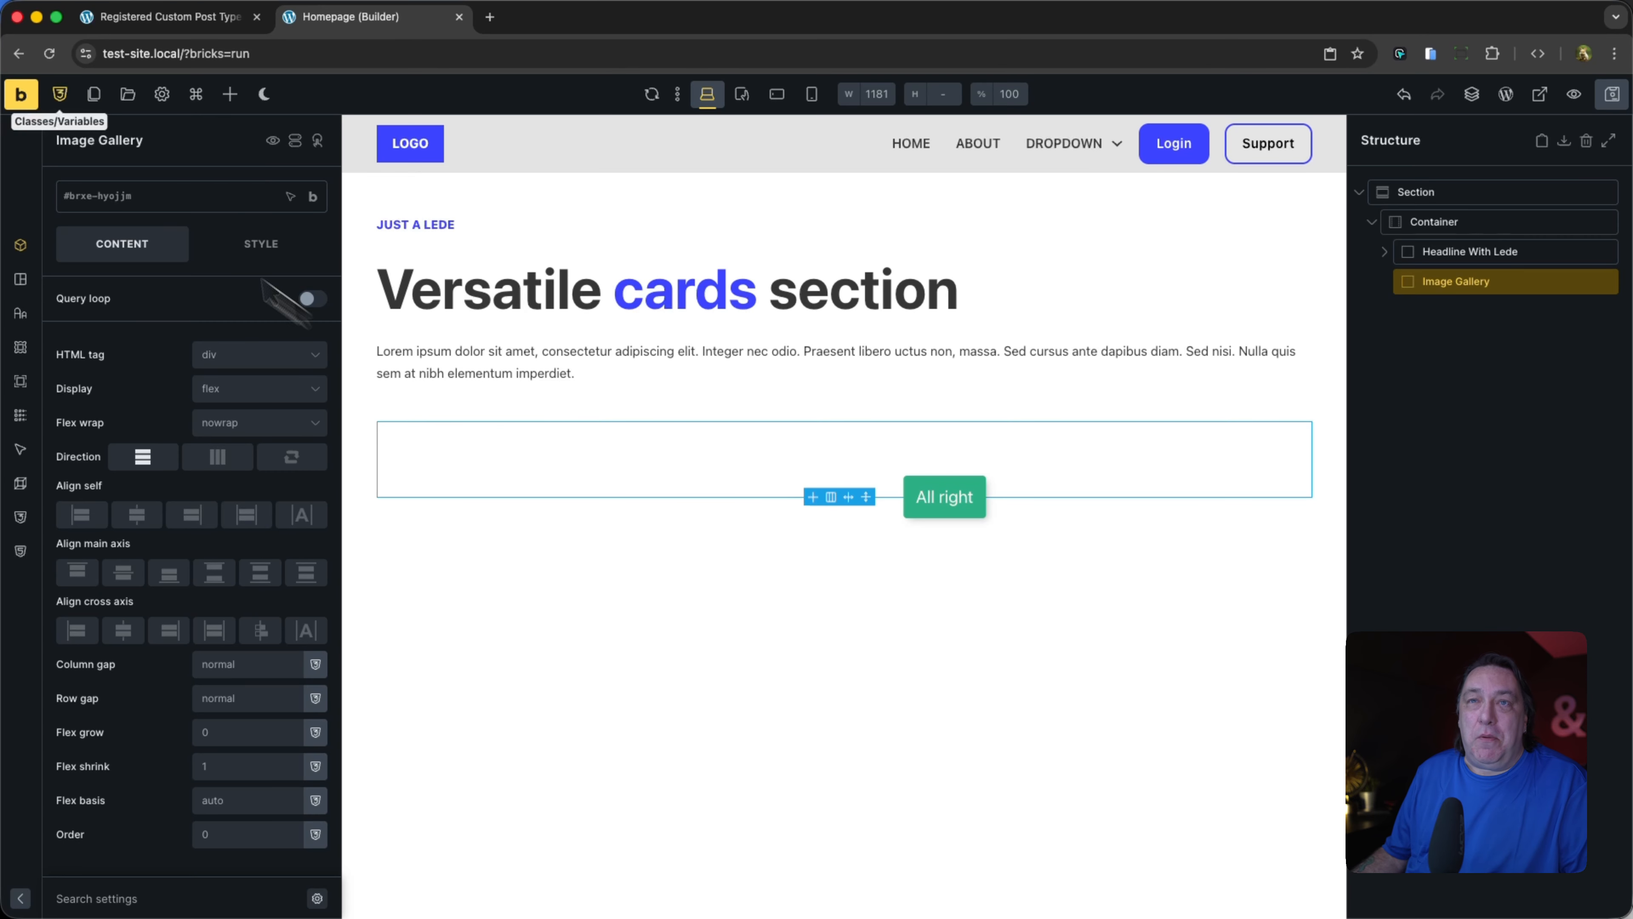
pyautogui.click(179, 24)
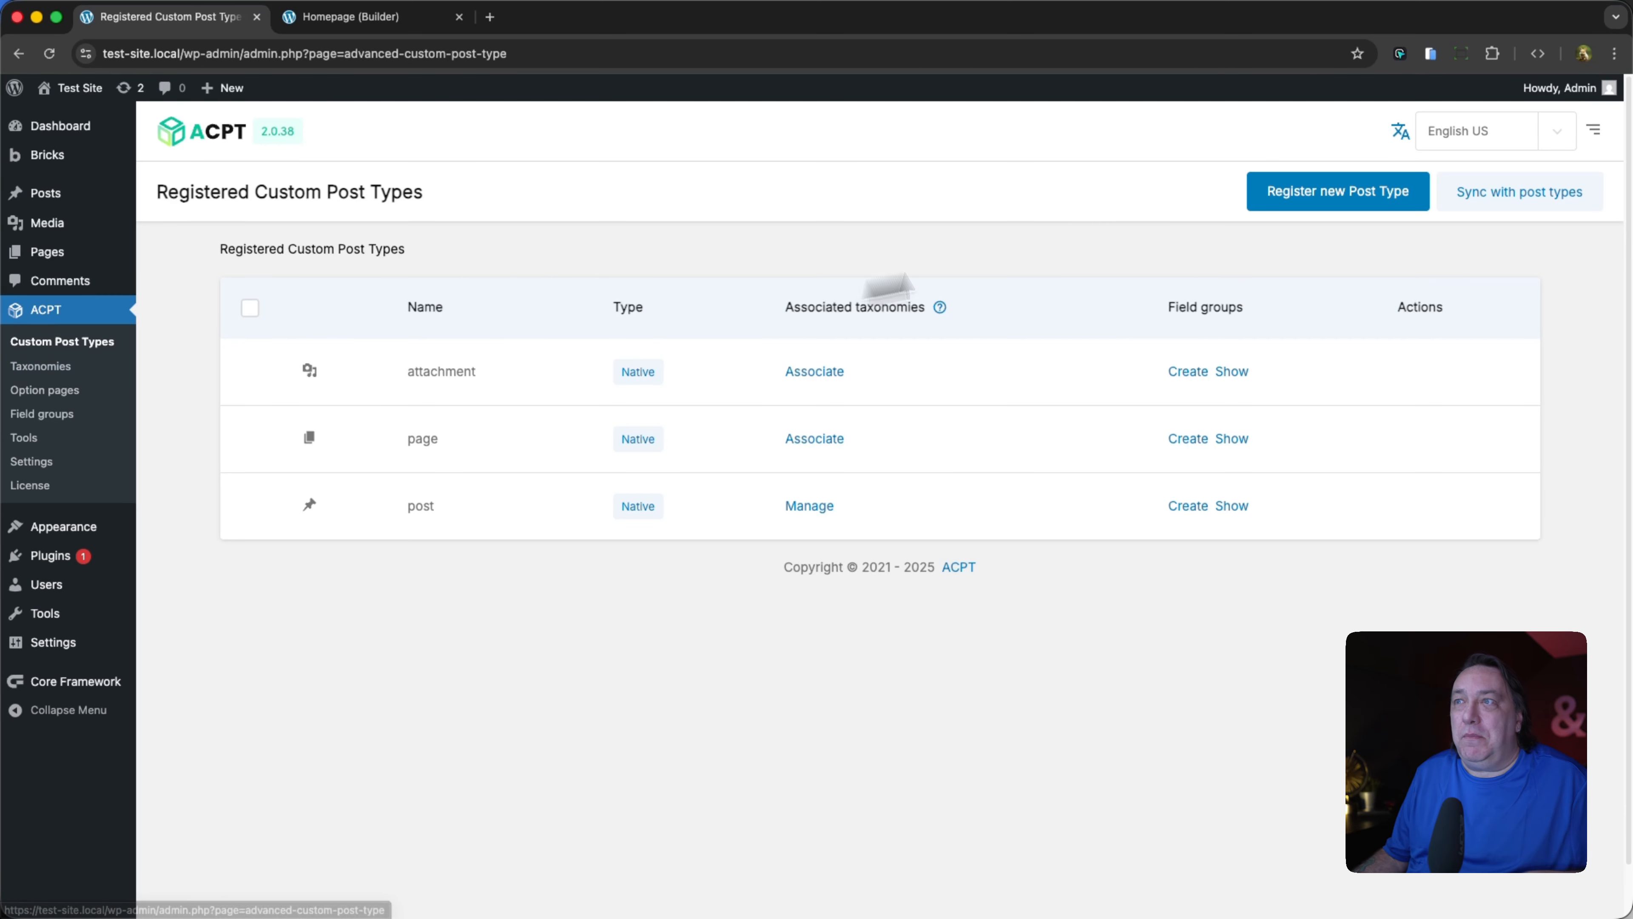
pyautogui.click(1318, 201)
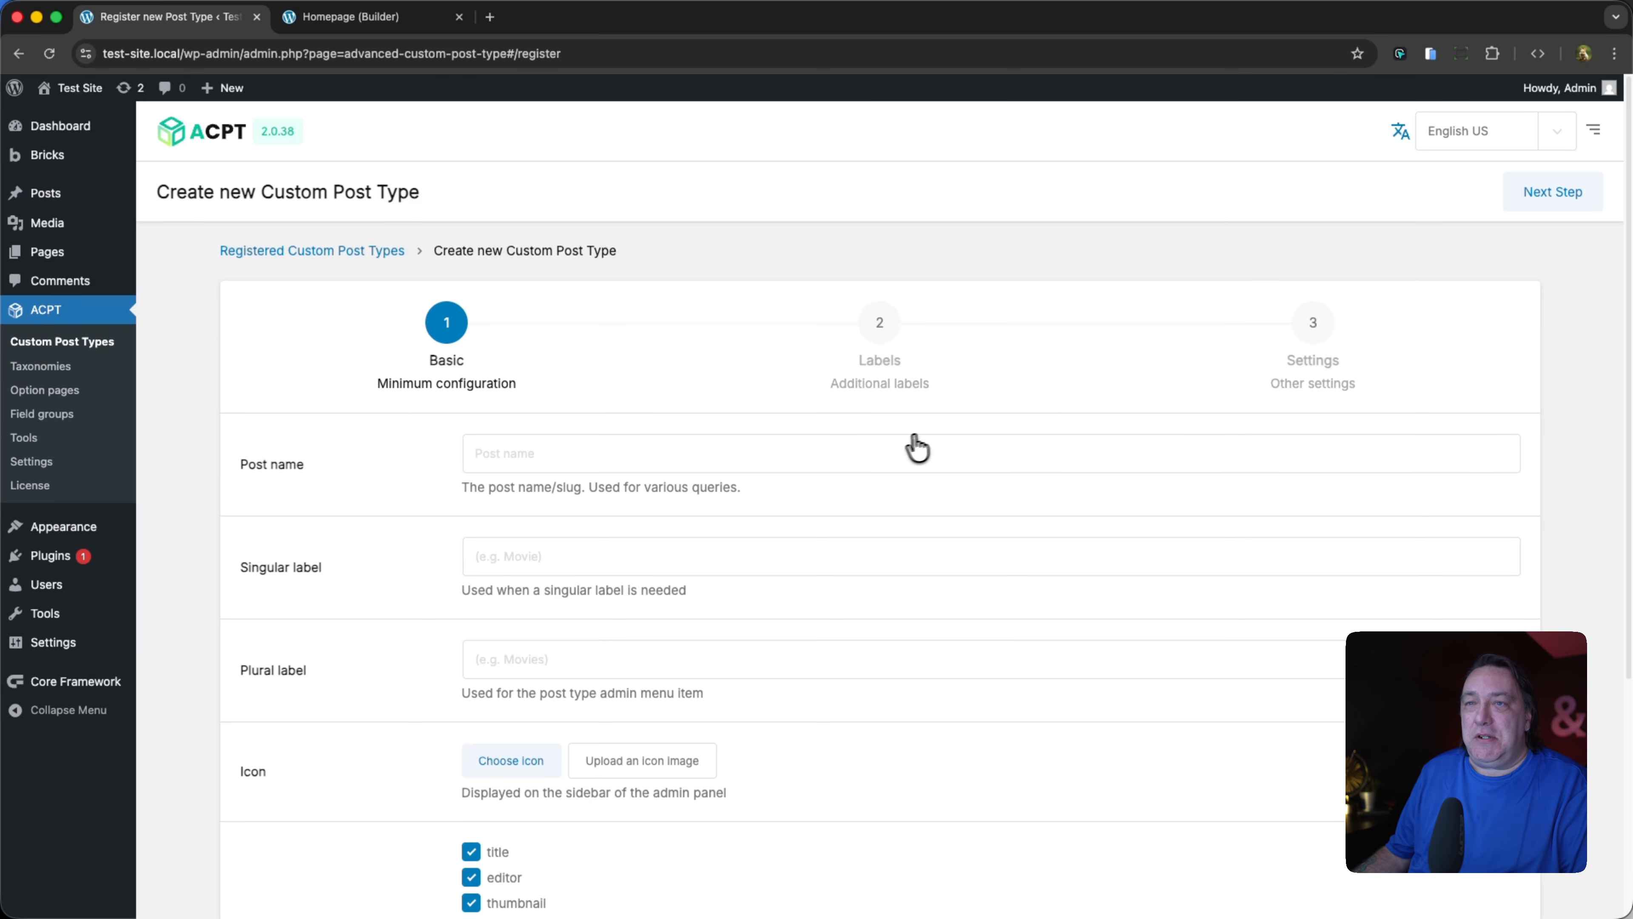
# Step: Set the post name to photogallery, the singular label to Photo Gallery and the plural label to Photo Galleries
pyautogui.click(813, 462)
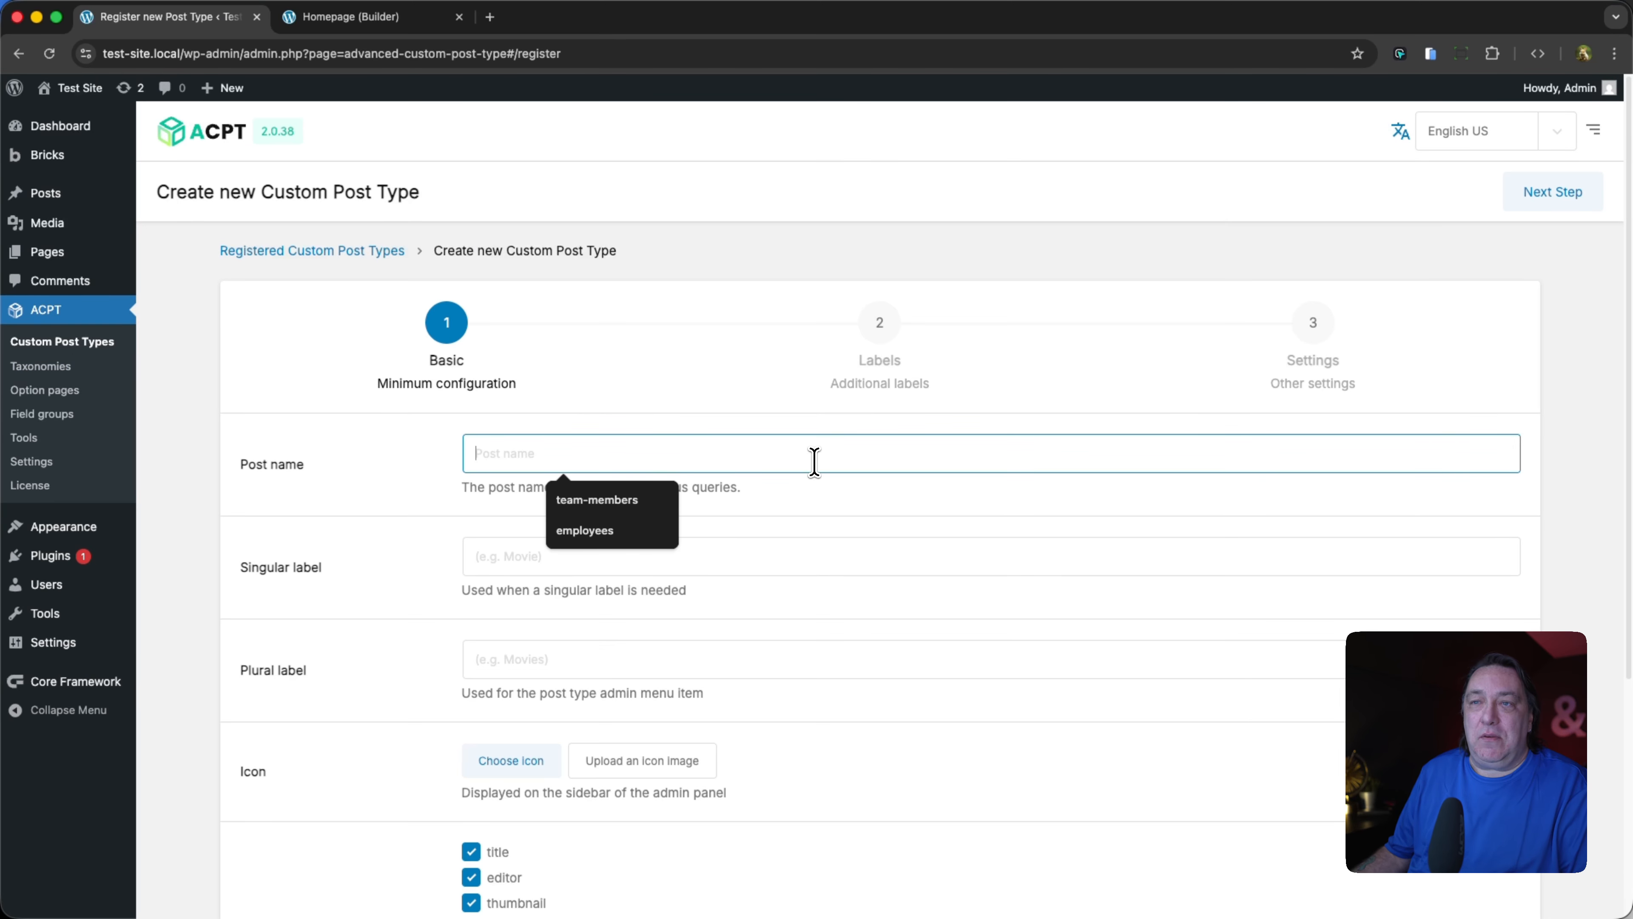
pyautogui.write('photogallery')
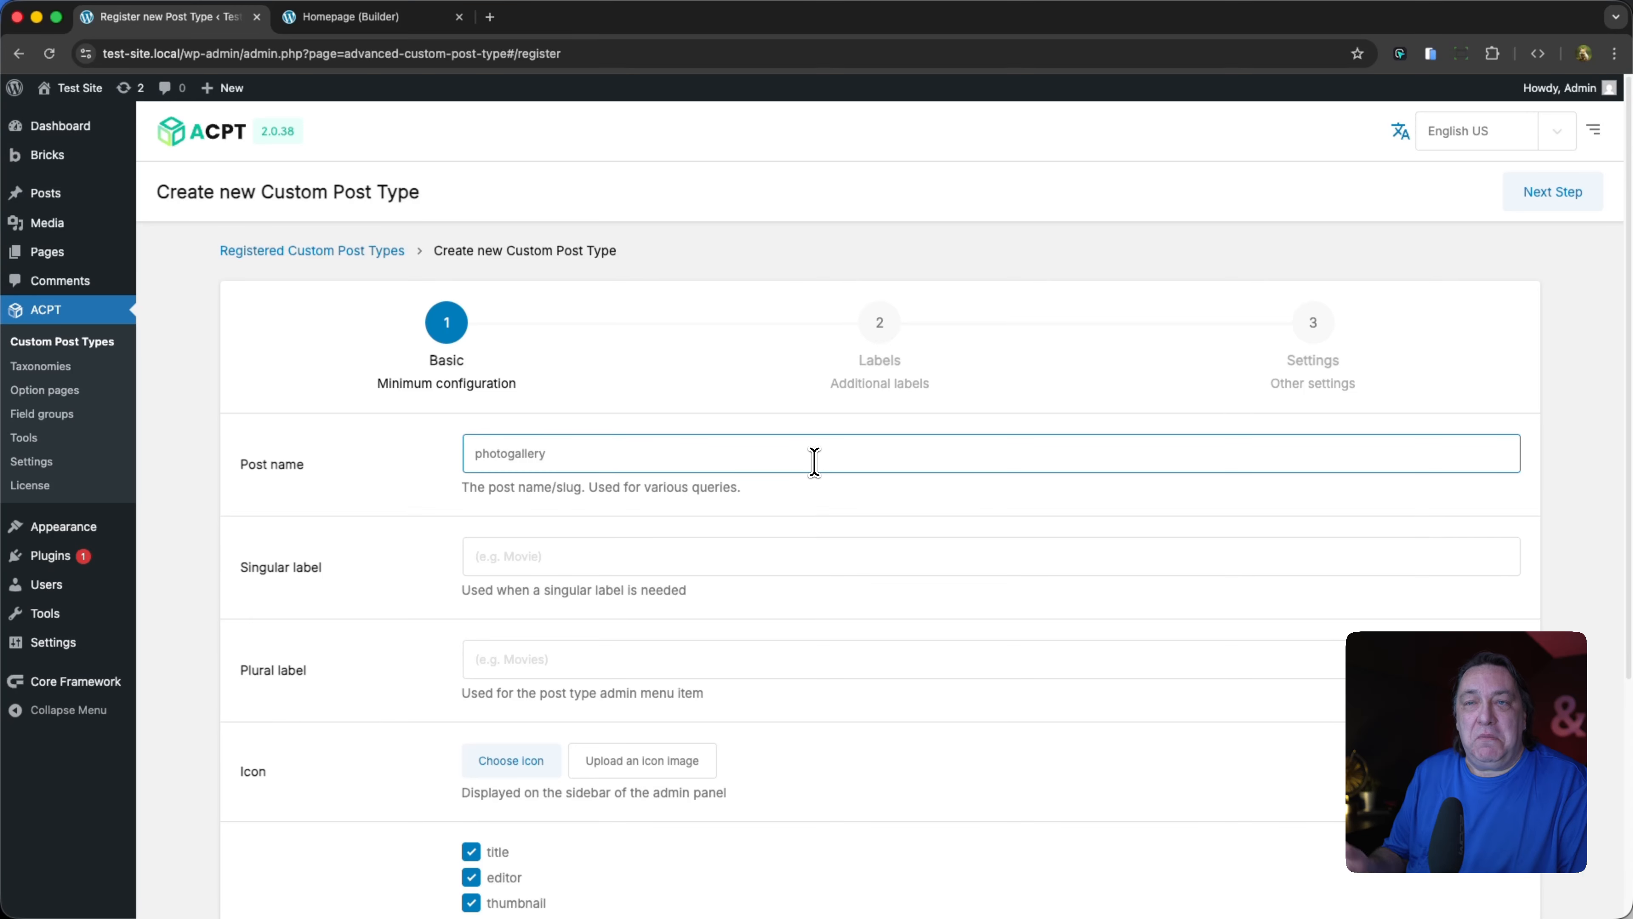
pyautogui.press('Tab')
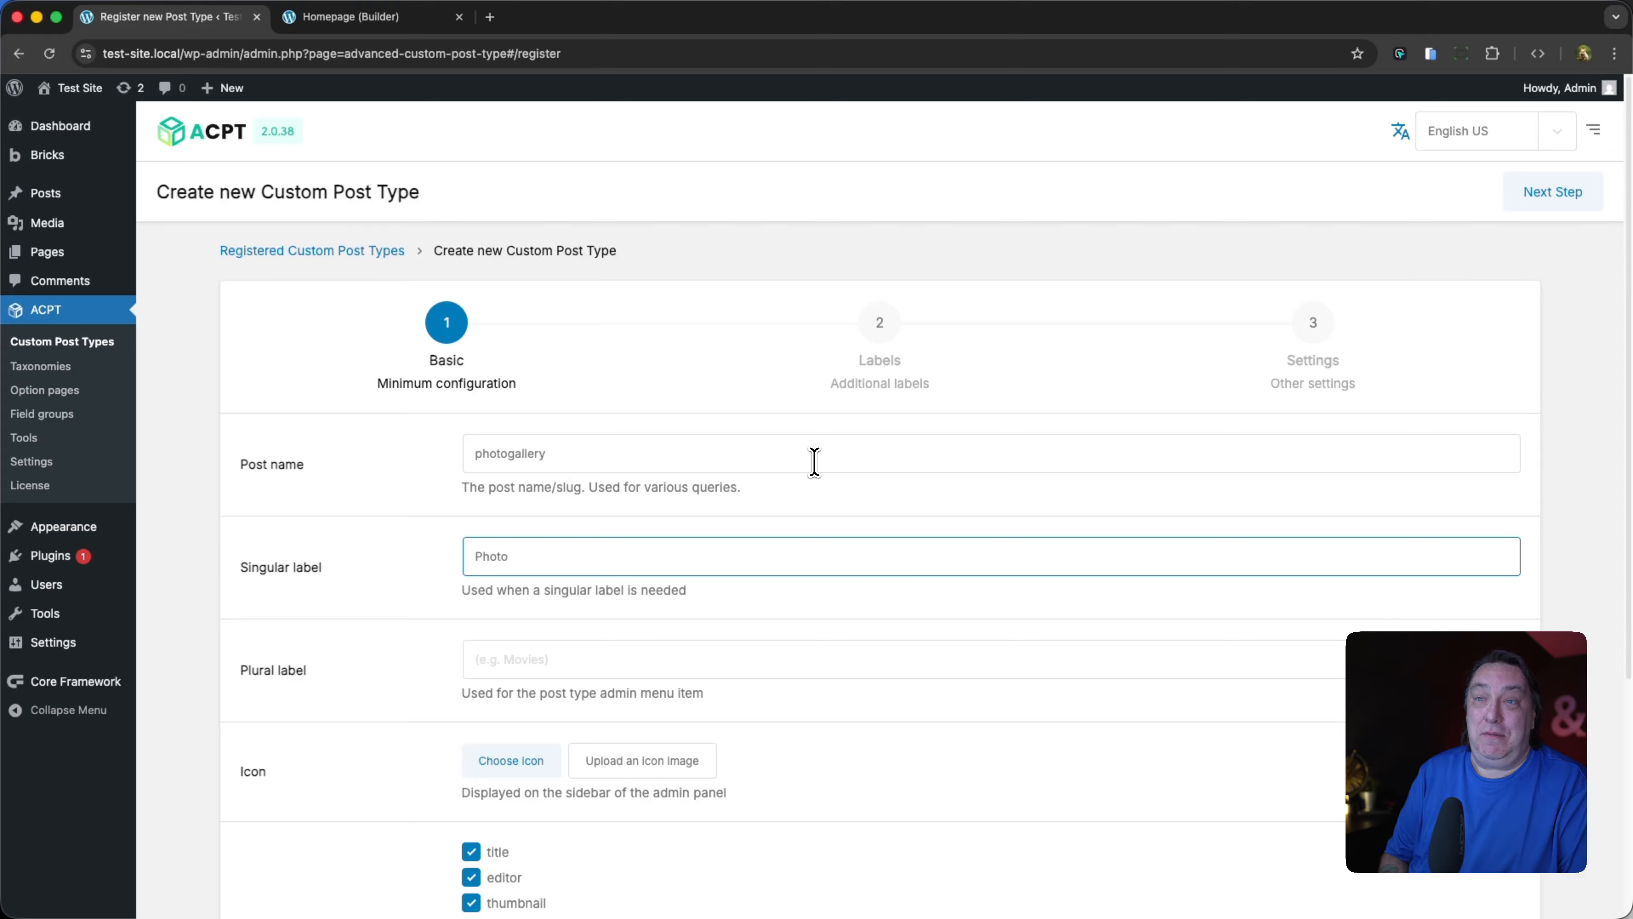
pyautogui.press('Tab')
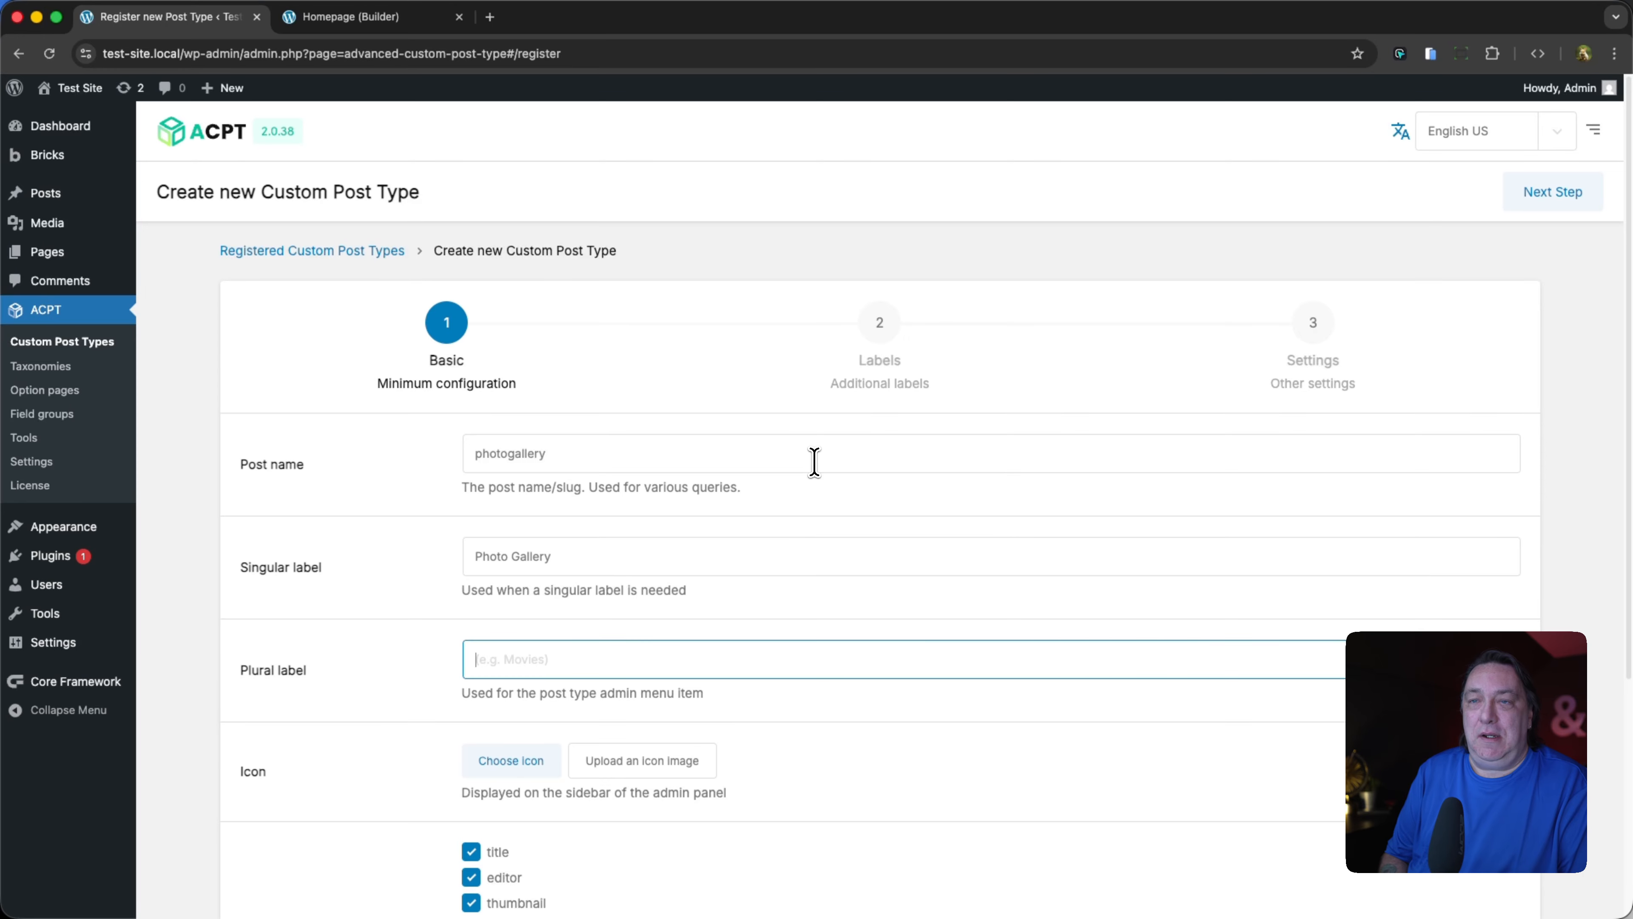
pyautogui.write('G')
pyautogui.press('BackSpace')
pyautogui.write('Photo Galleries')
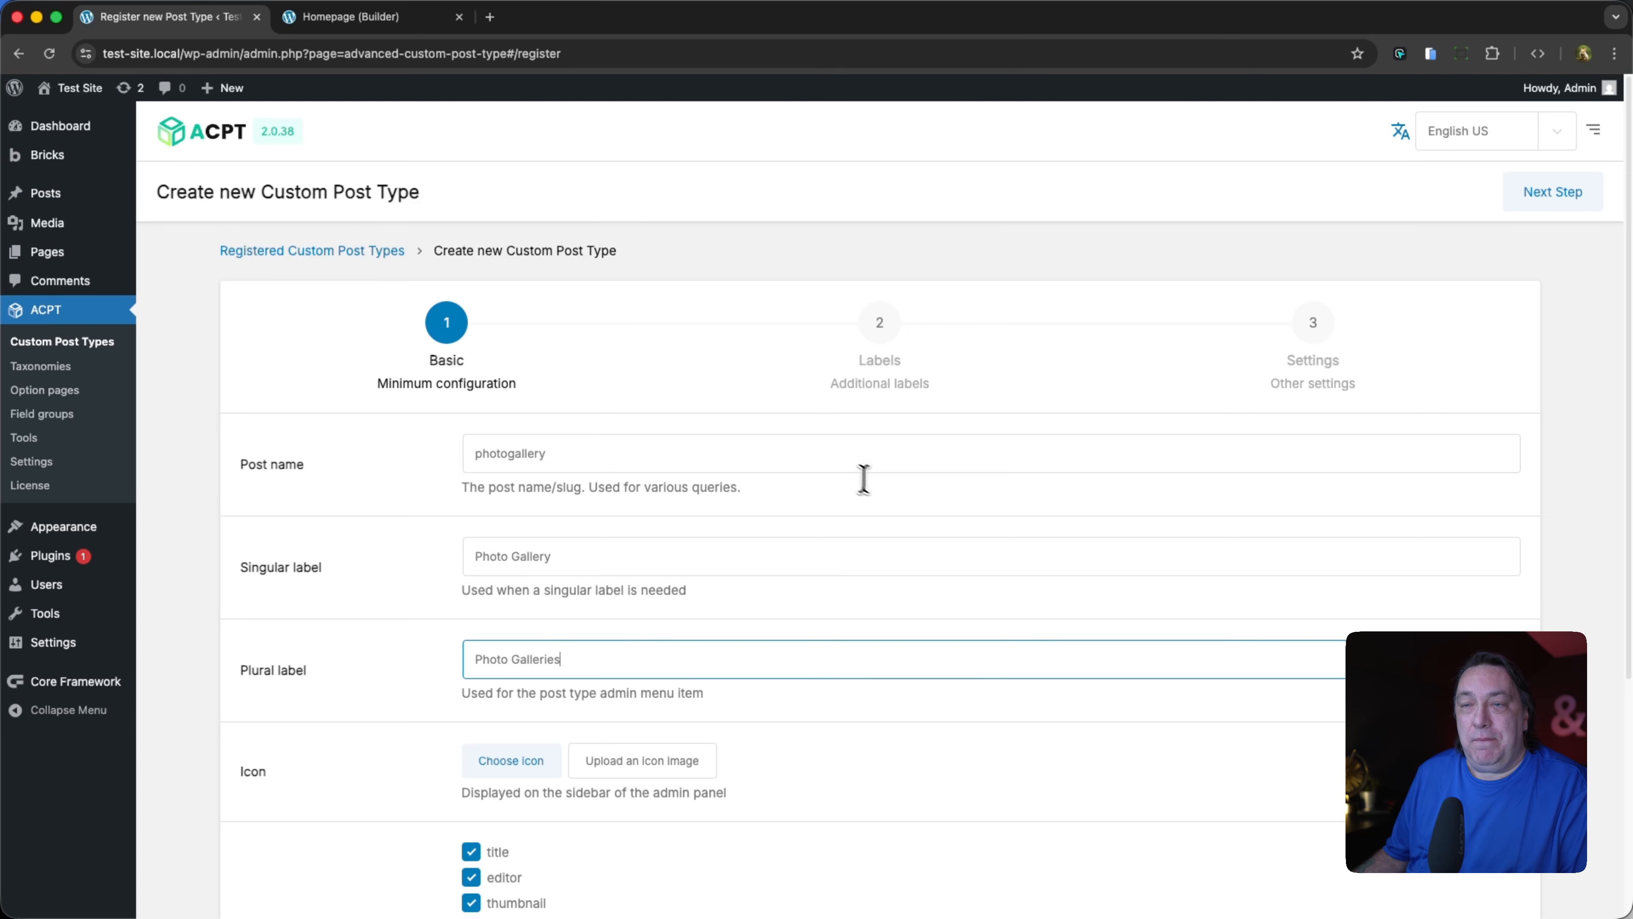
# Step: Choose the camera Dashicon as the post type's admin icon
pyautogui.scroll(-2, 846, 601)
pyautogui.click(527, 707)
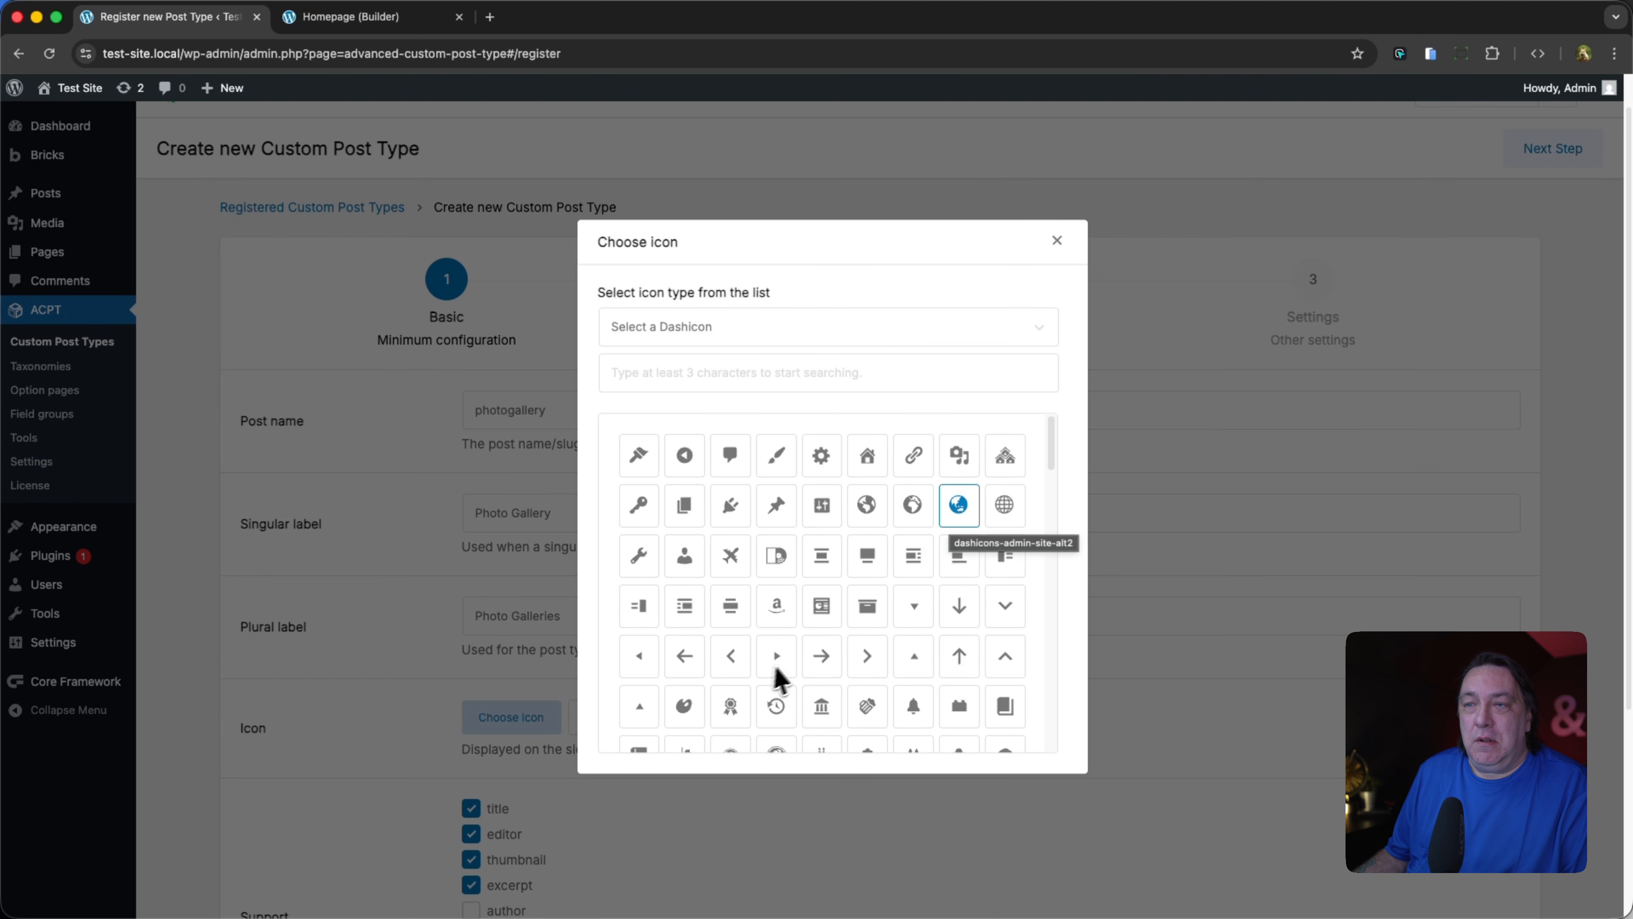
pyautogui.scroll(-4, 938, 547)
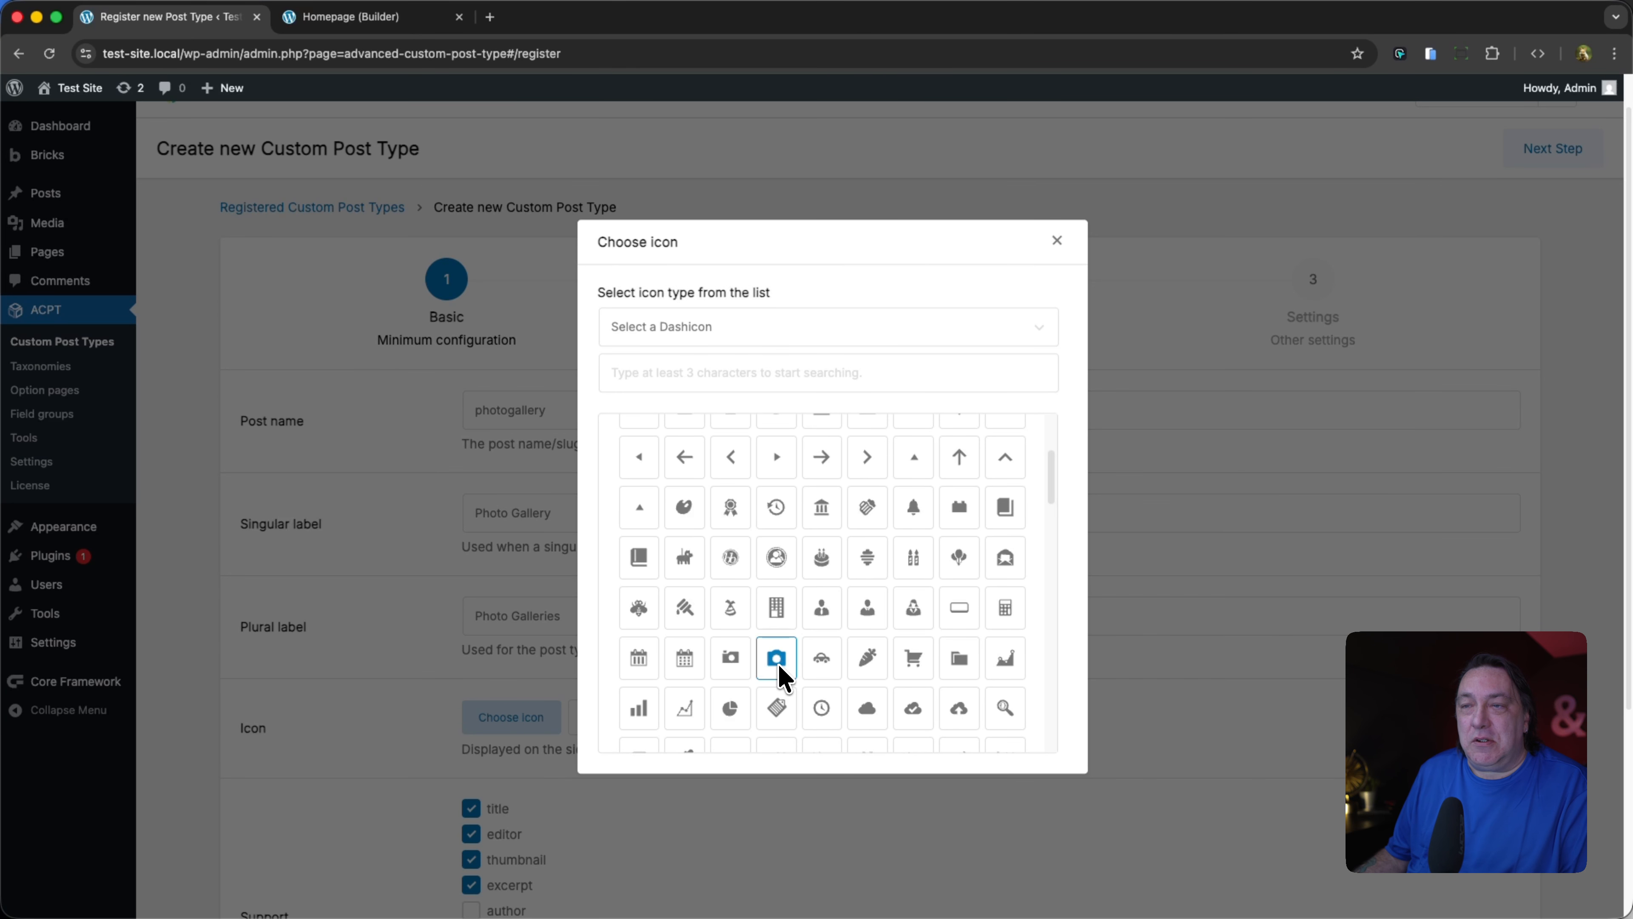
pyautogui.click(729, 669)
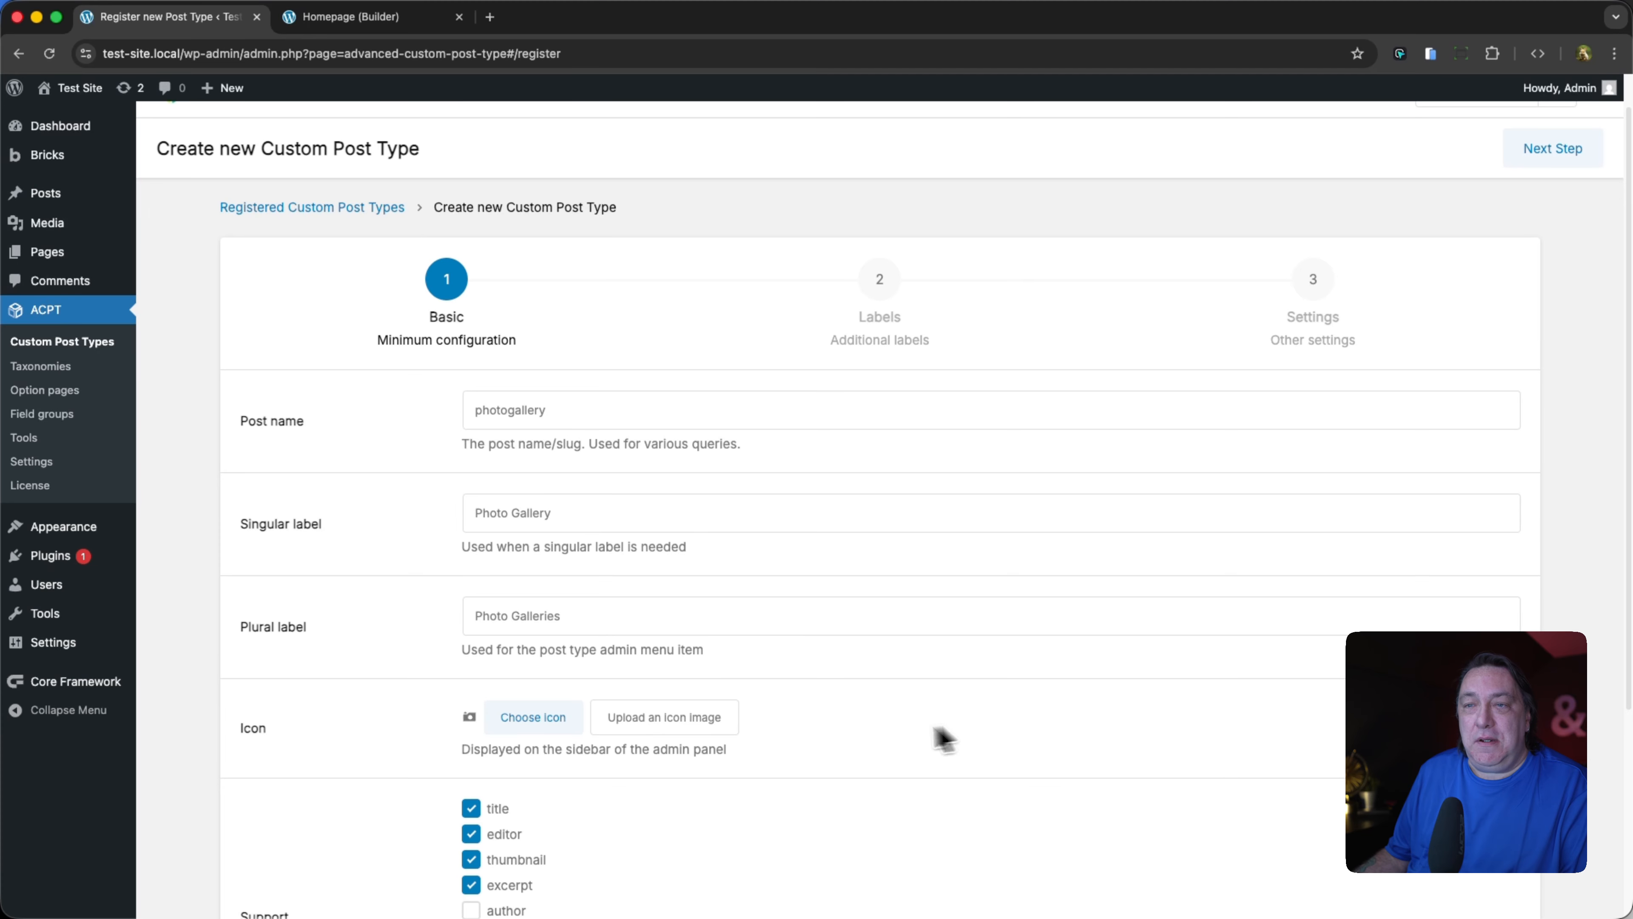
# Step: Limit the post type's supported features to title by clearing editor, thumbnail and excerpt
pyautogui.scroll(-5, 900, 733)
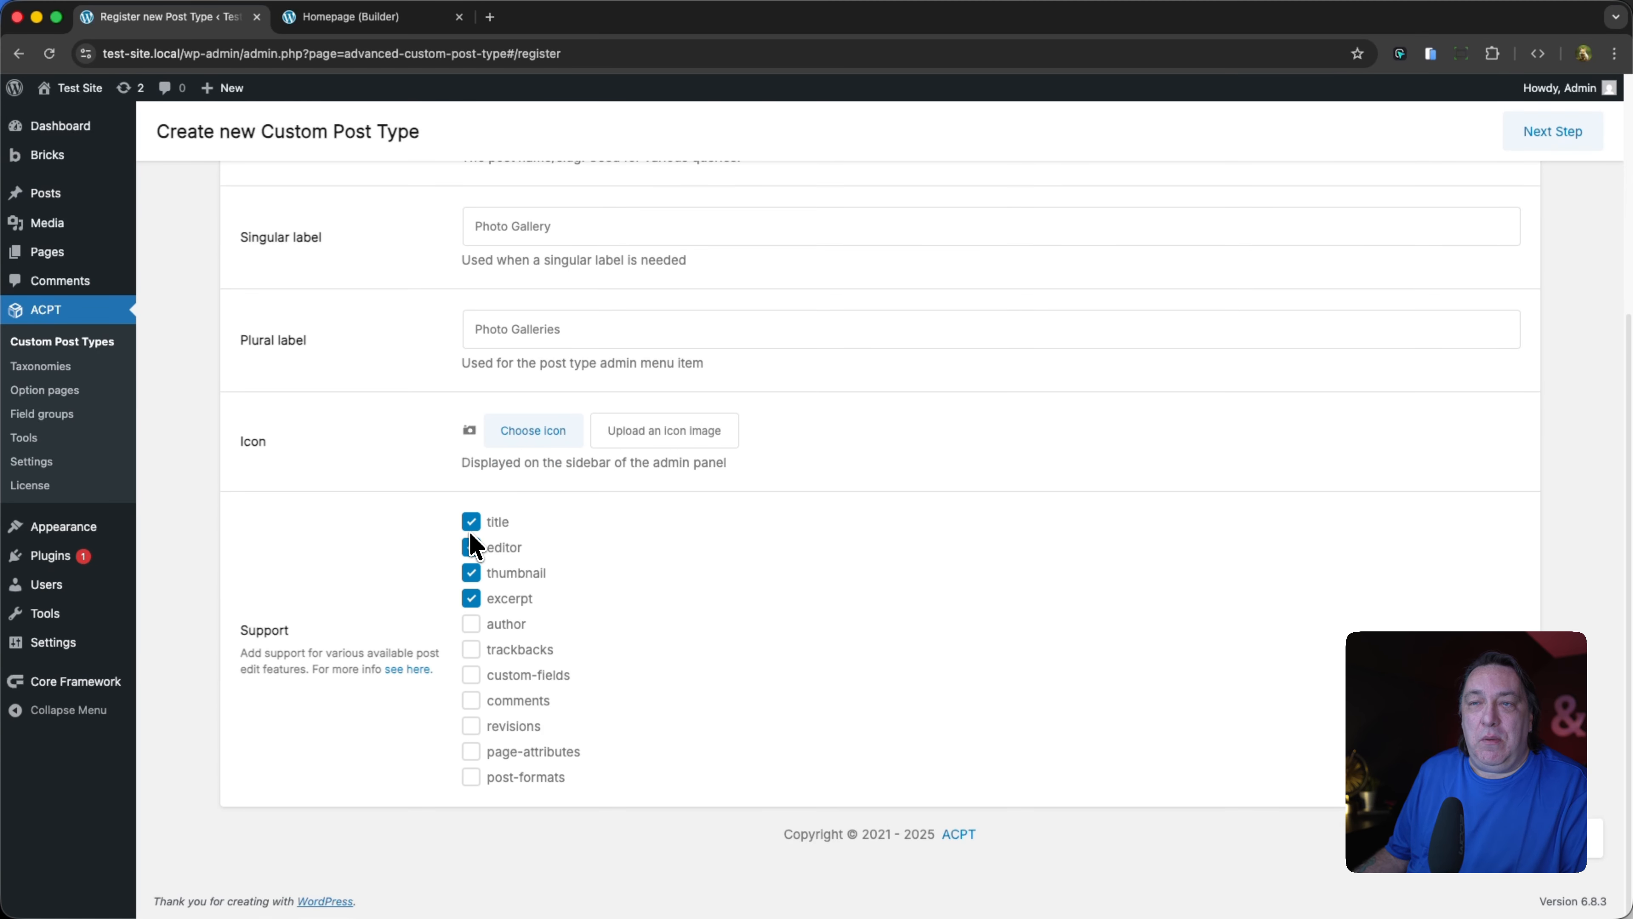
pyautogui.click(471, 574)
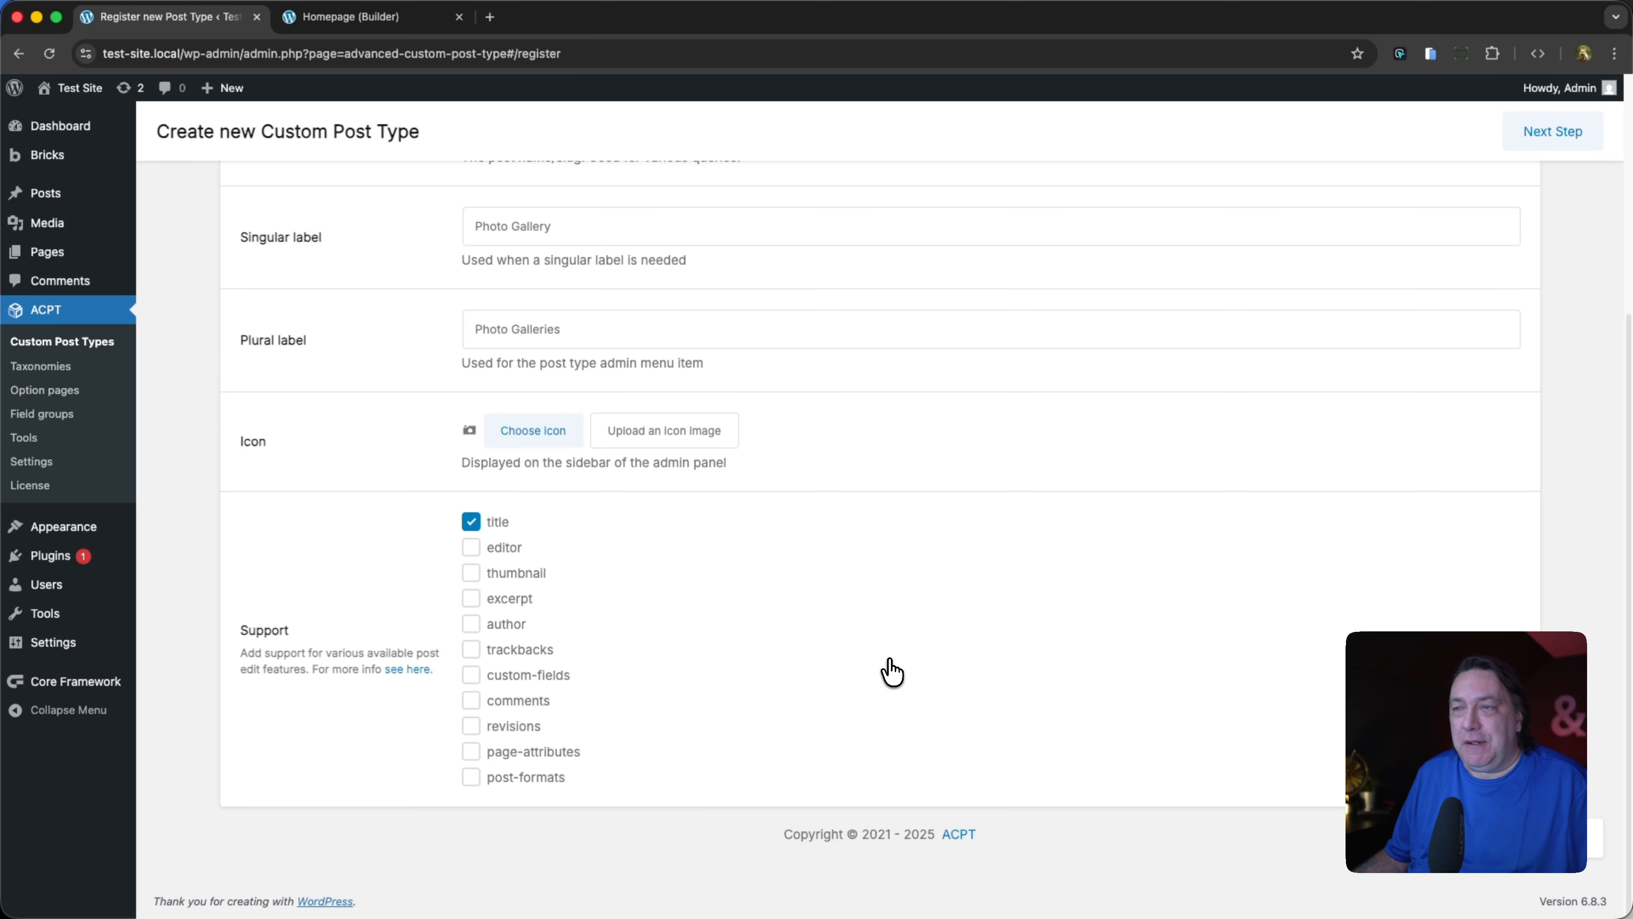
pyautogui.scroll(10, 888, 682)
pyautogui.scroll(-10, 875, 685)
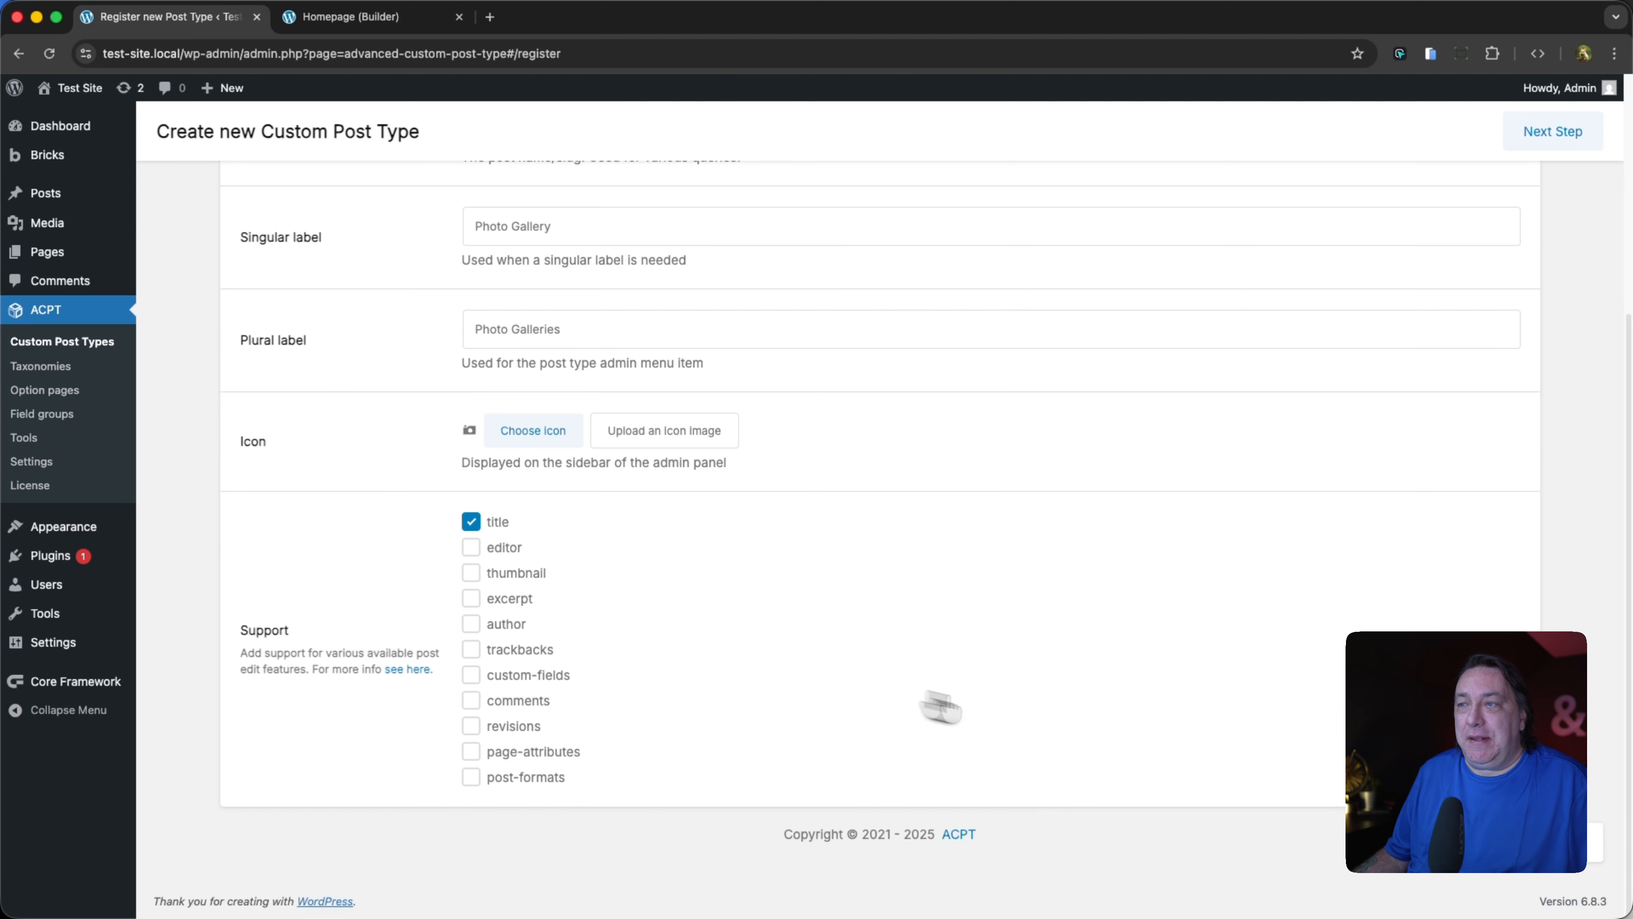
pyautogui.scroll(5, 1141, 784)
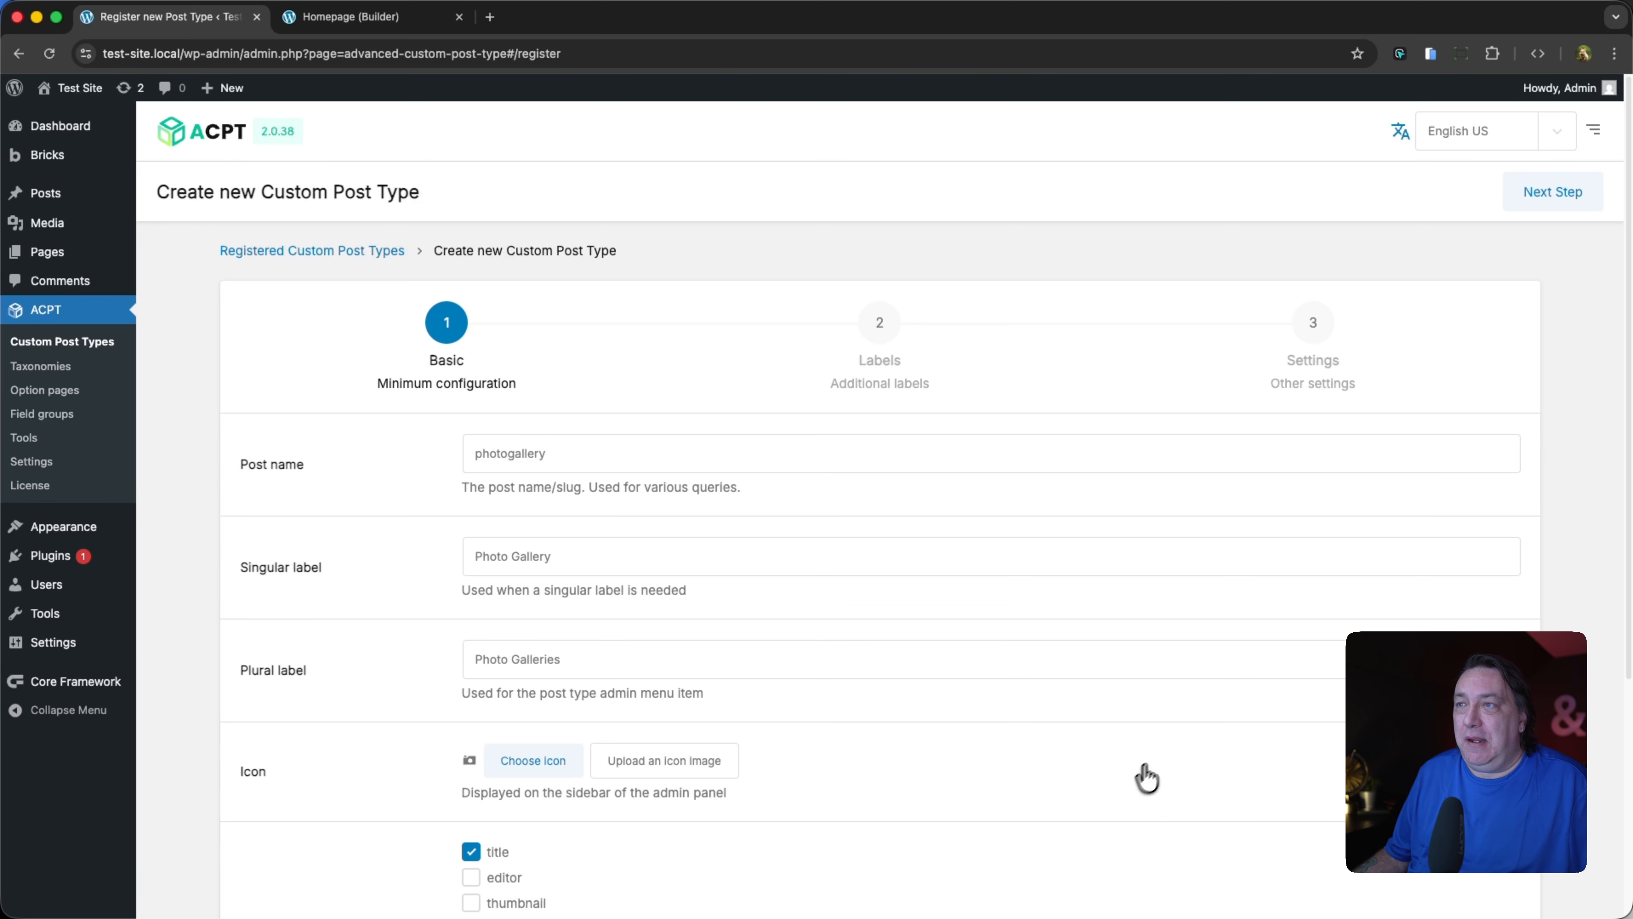
# Step: Accept the default labels and settings and save the new post type
pyautogui.click(1563, 199)
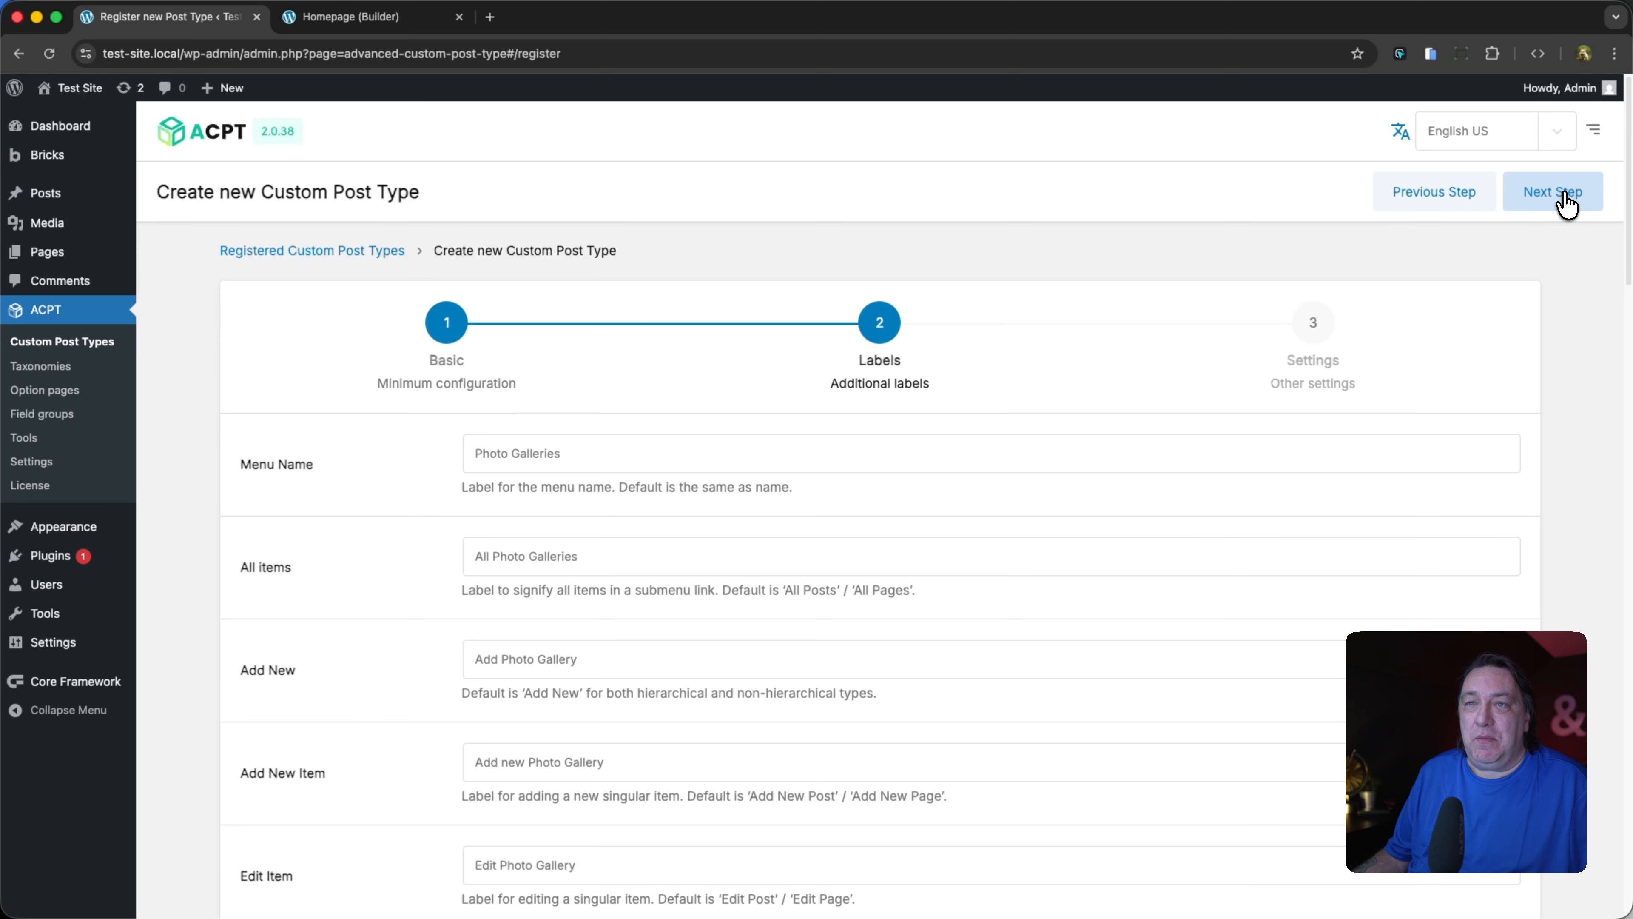
pyautogui.click(1565, 205)
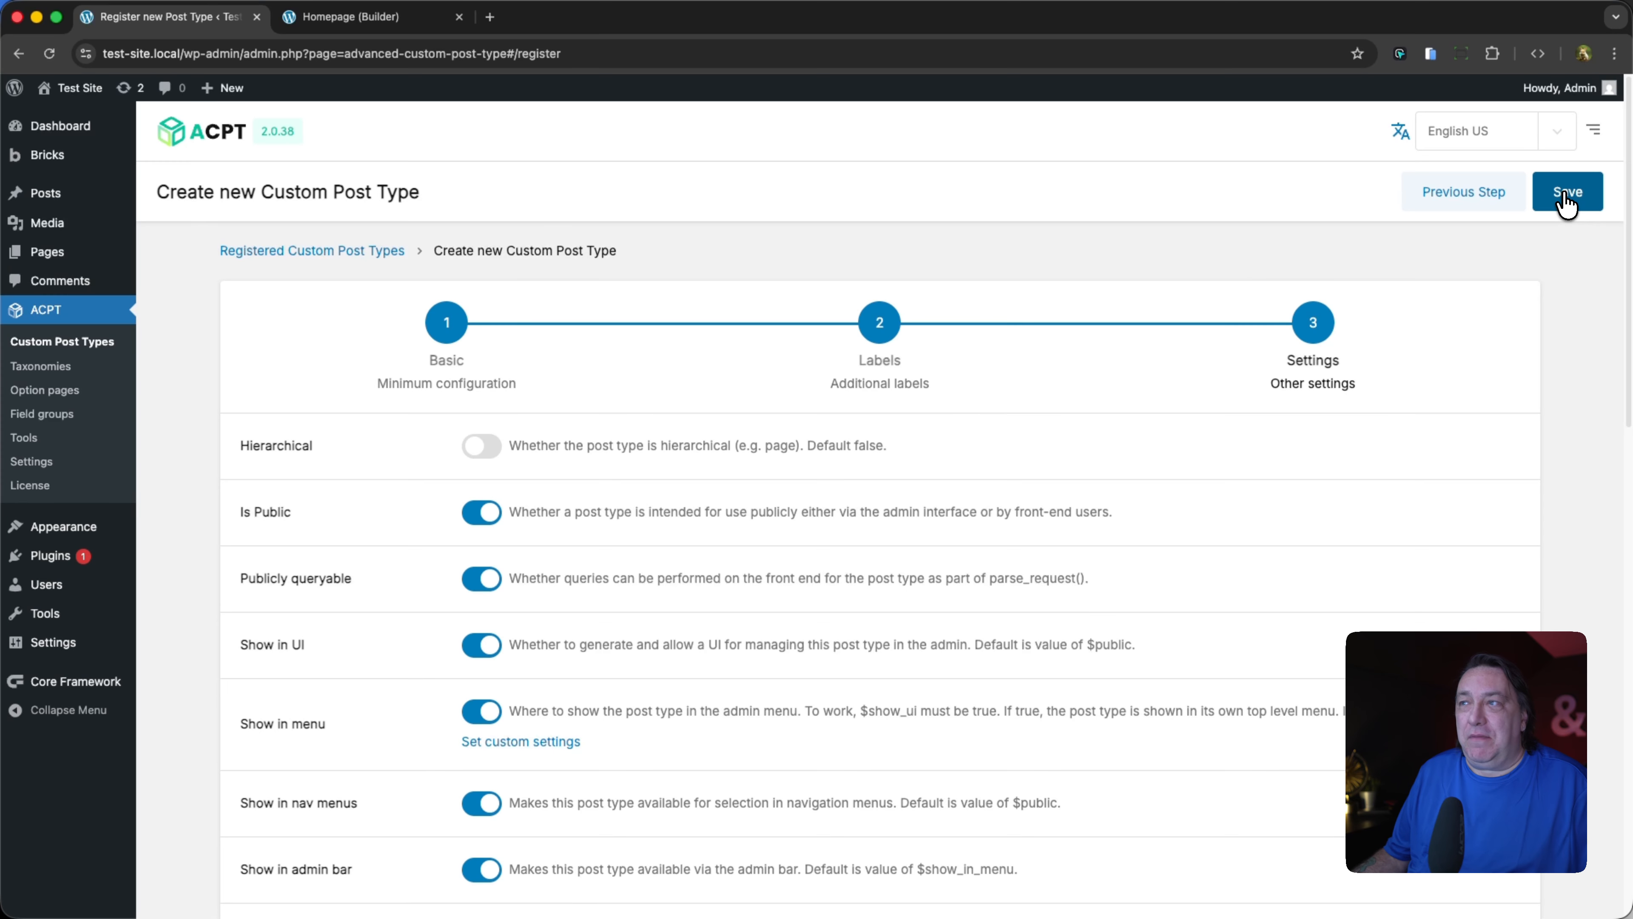
pyautogui.click(1561, 209)
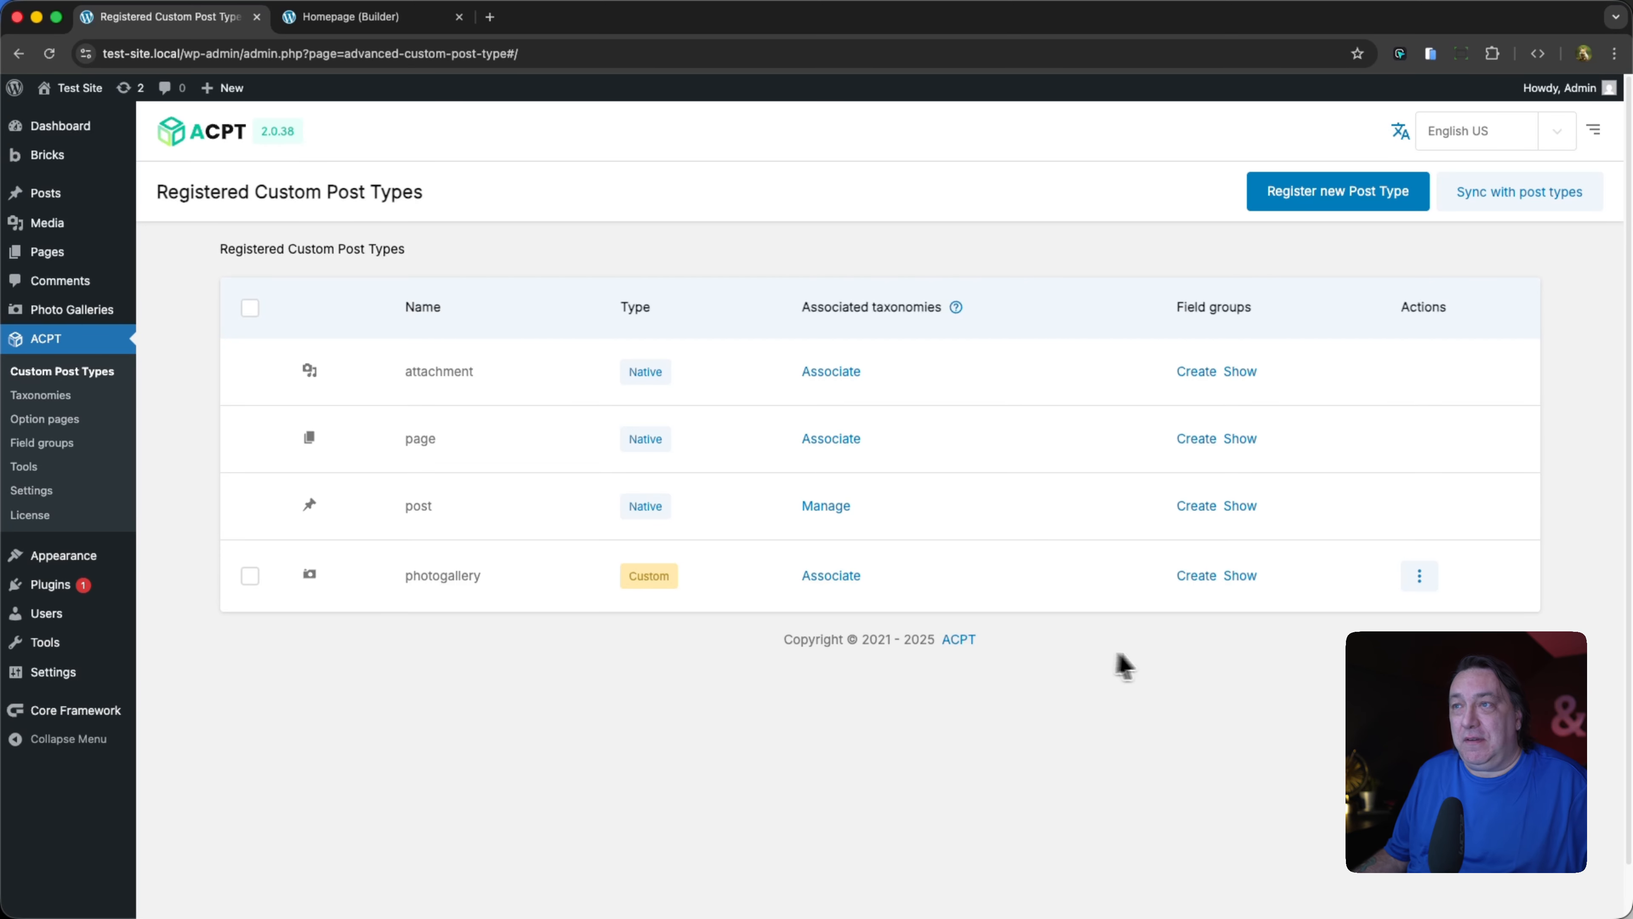
# Step: Create a field group for the photogallery post type and add its first meta box
pyautogui.click(1193, 581)
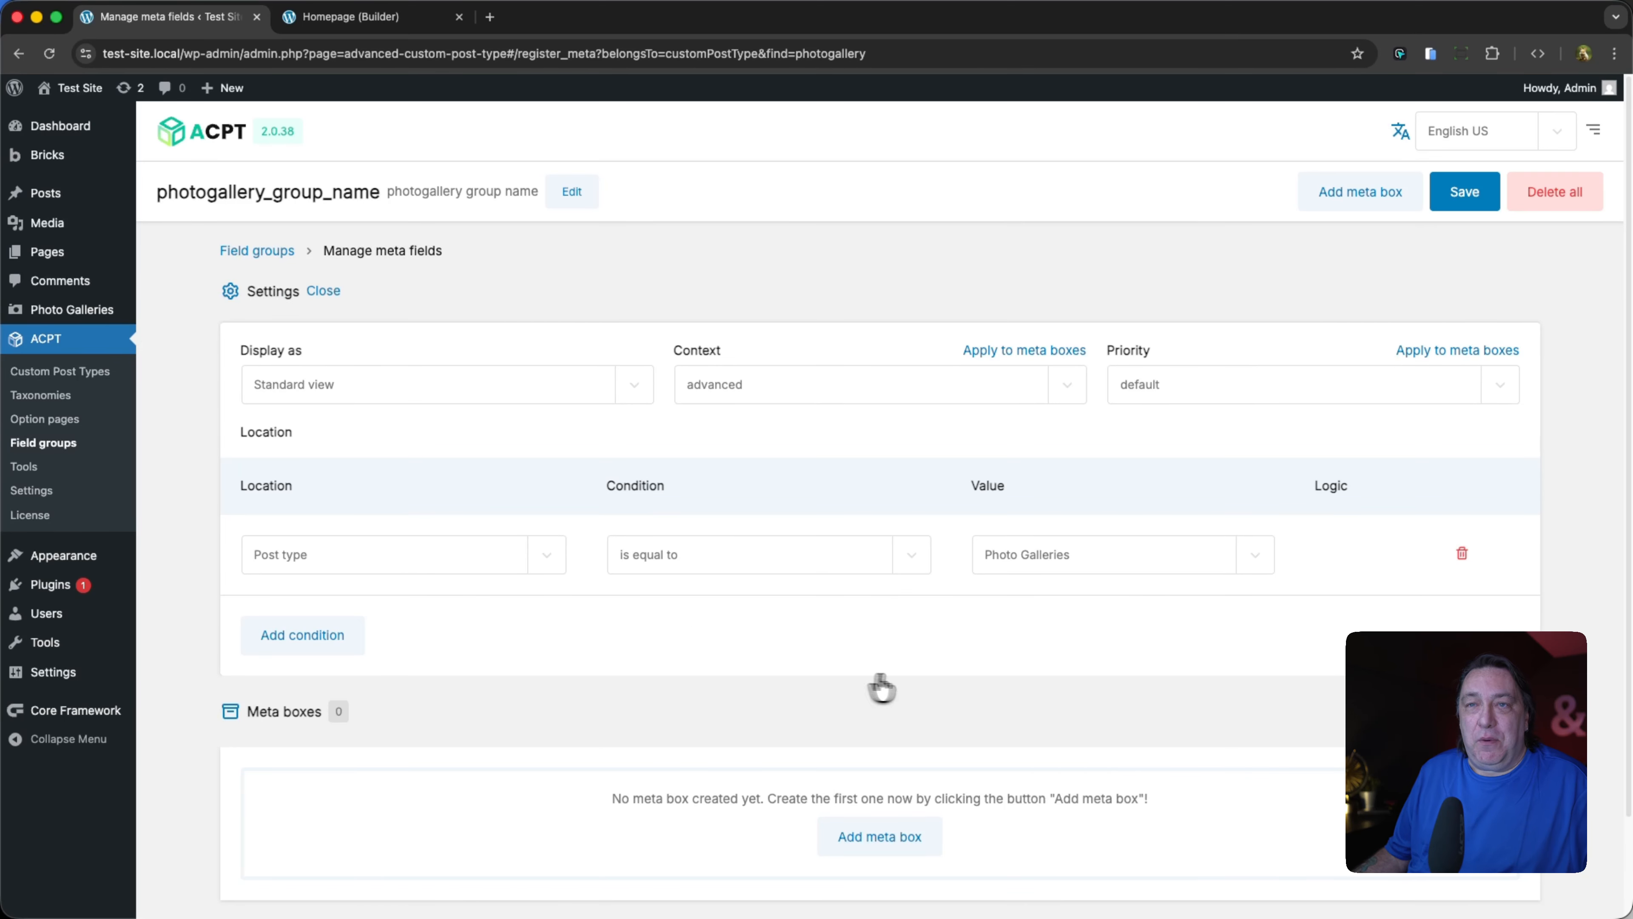
pyautogui.scroll(-2, 631, 745)
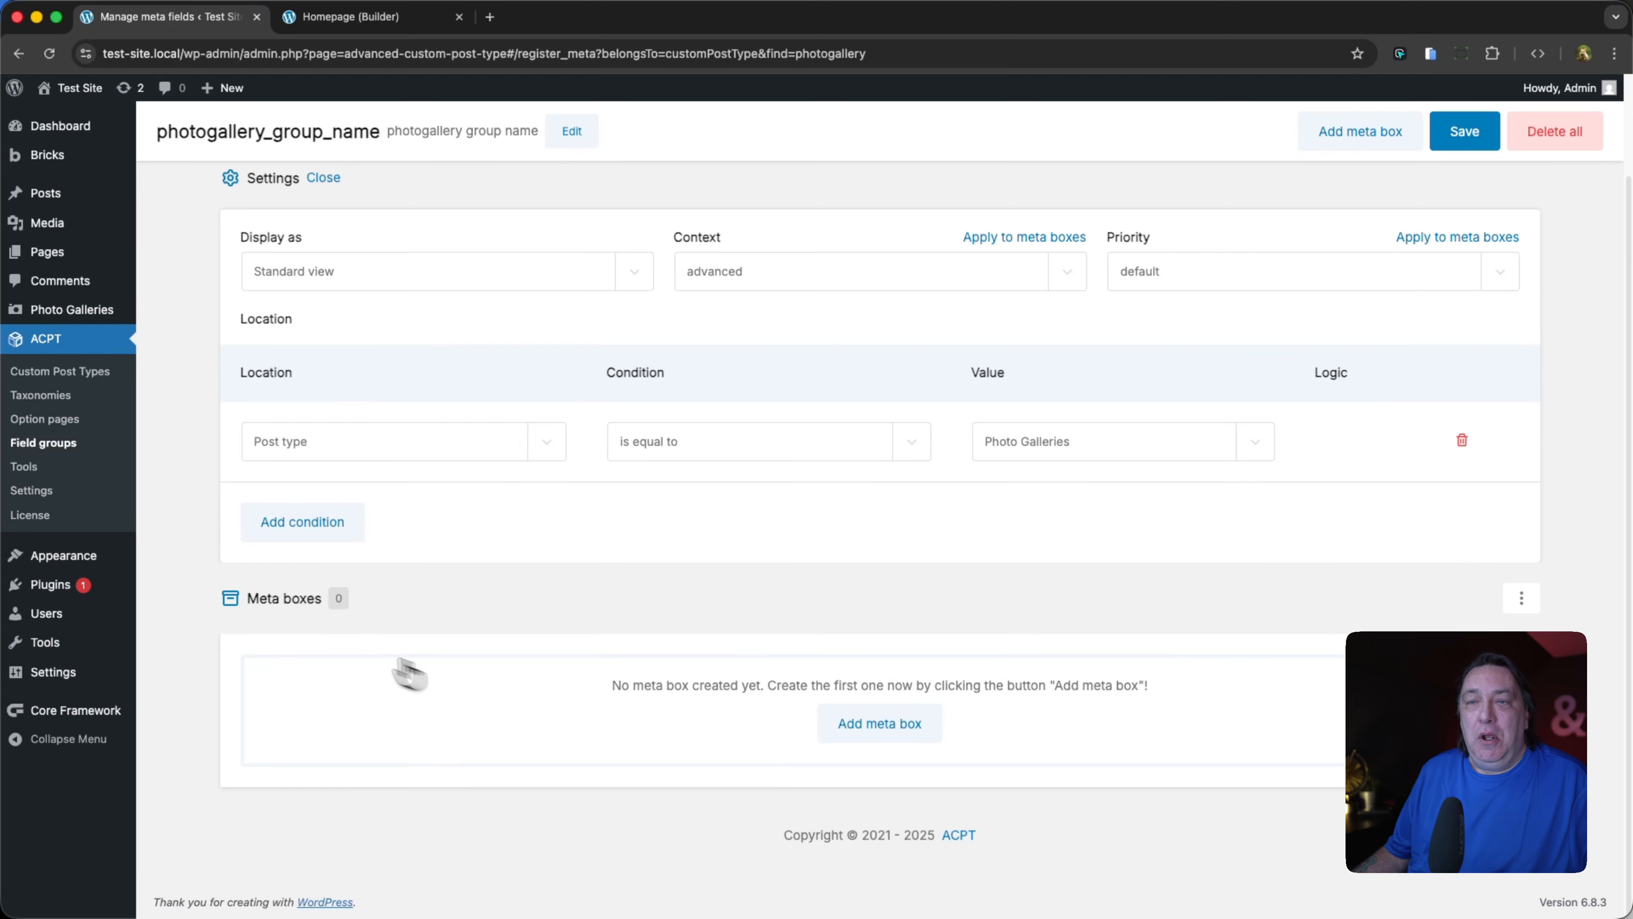
pyautogui.click(871, 727)
pyautogui.scroll(-2, 496, 675)
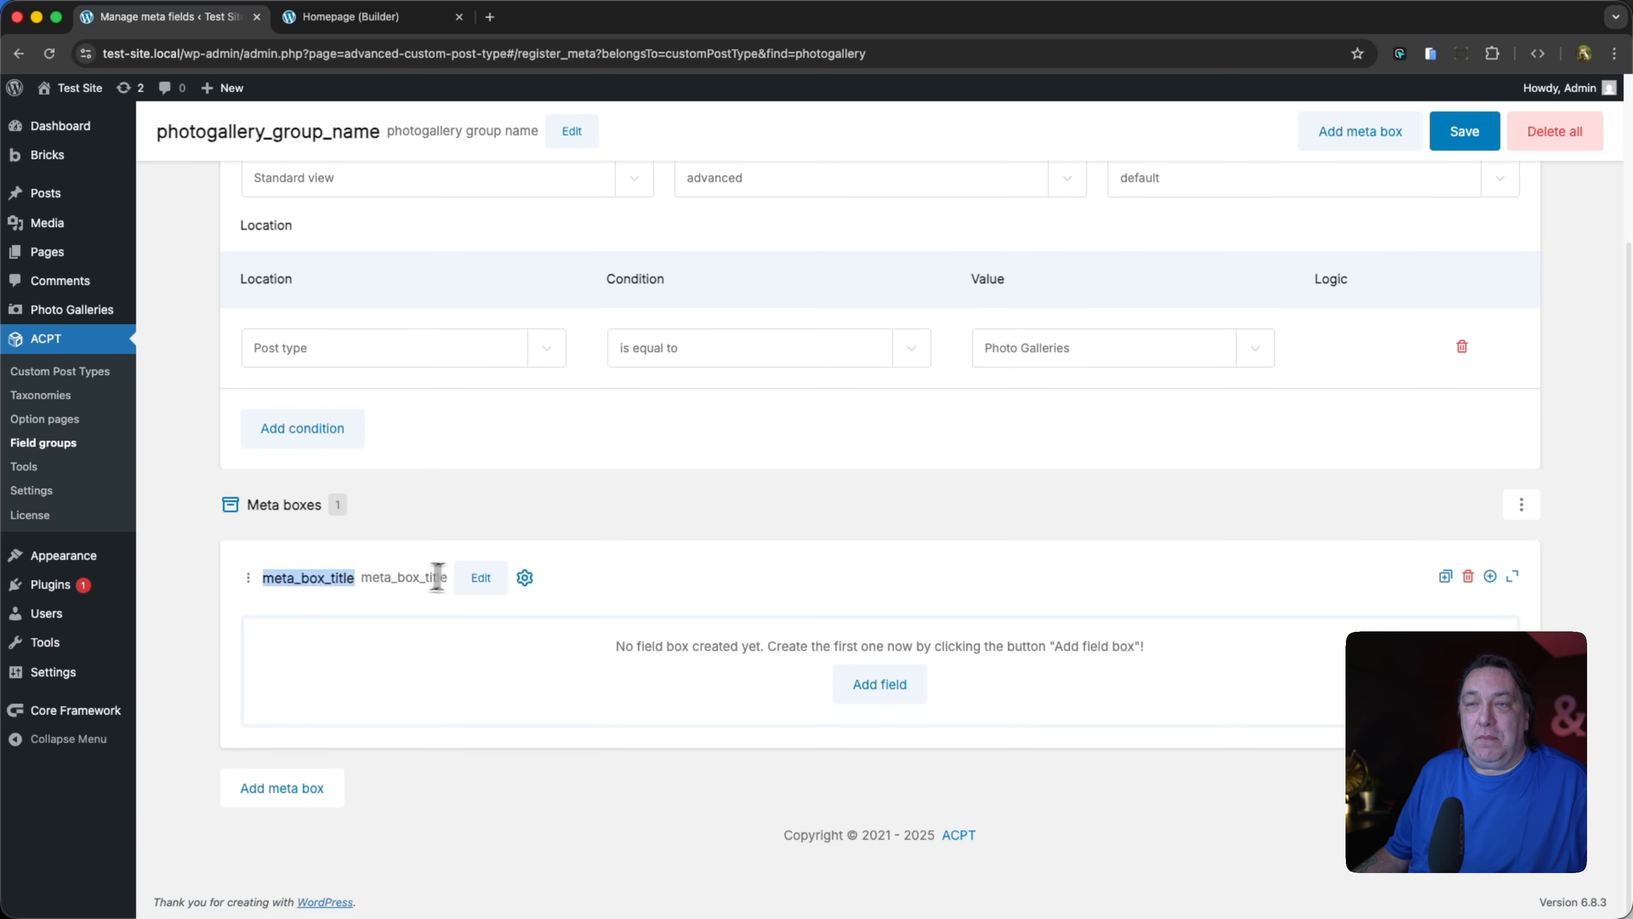
# Step: Rename the meta box to Photo Info
pyautogui.click(477, 578)
pyautogui.doubleClick(366, 580)
pyautogui.press('BackSpace')
pyautogui.click(370, 581)
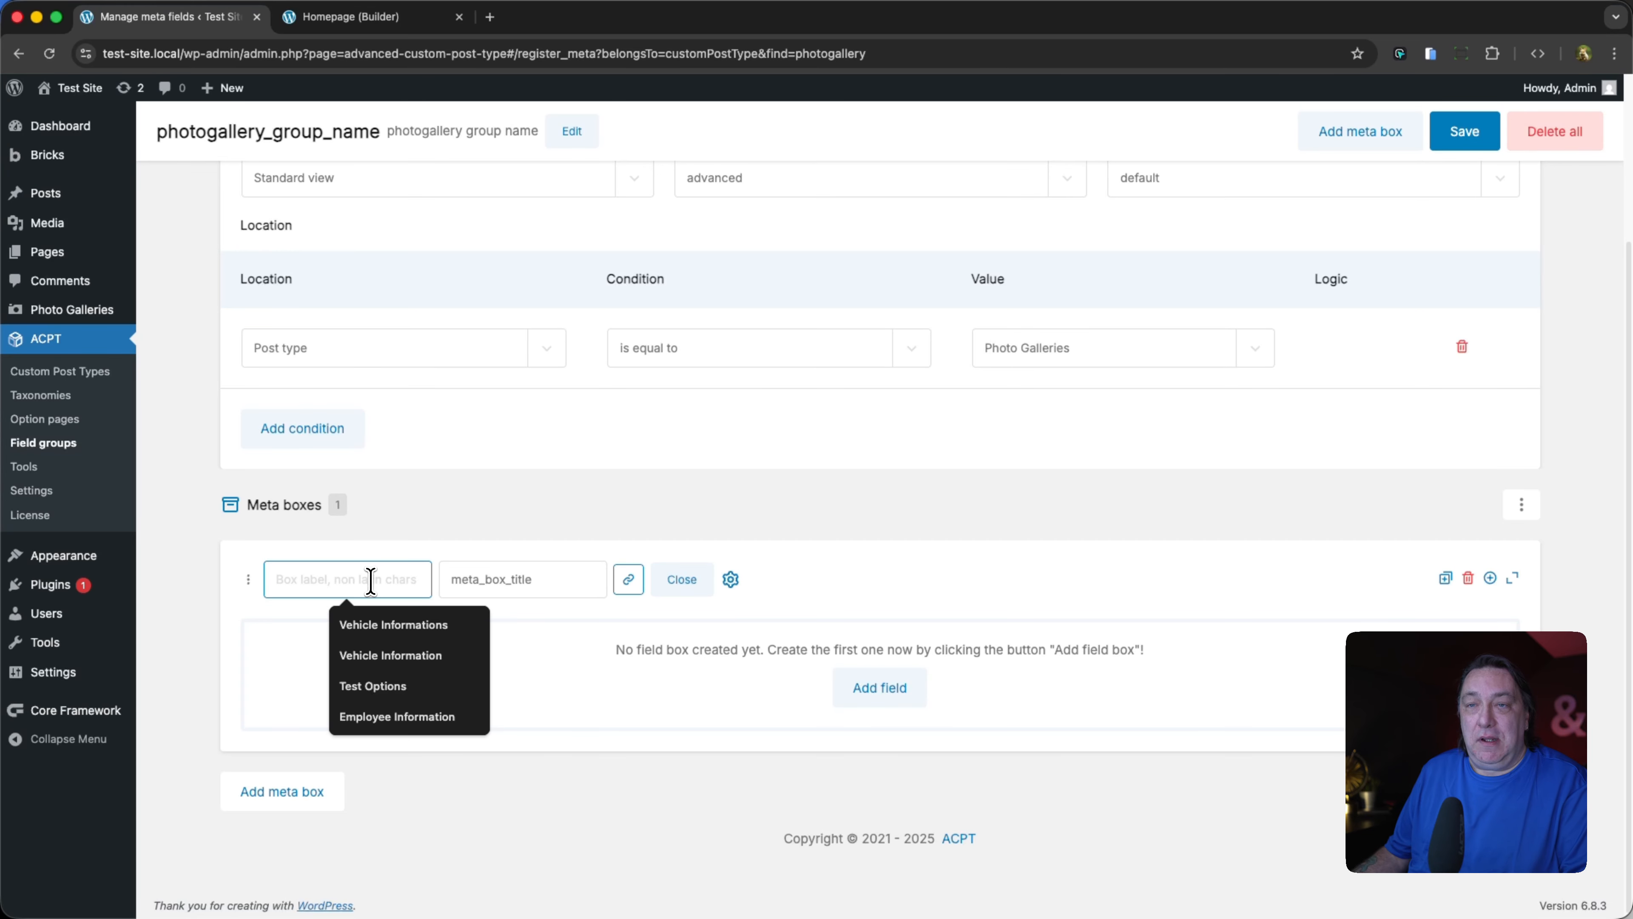
pyautogui.write('Photo Info')
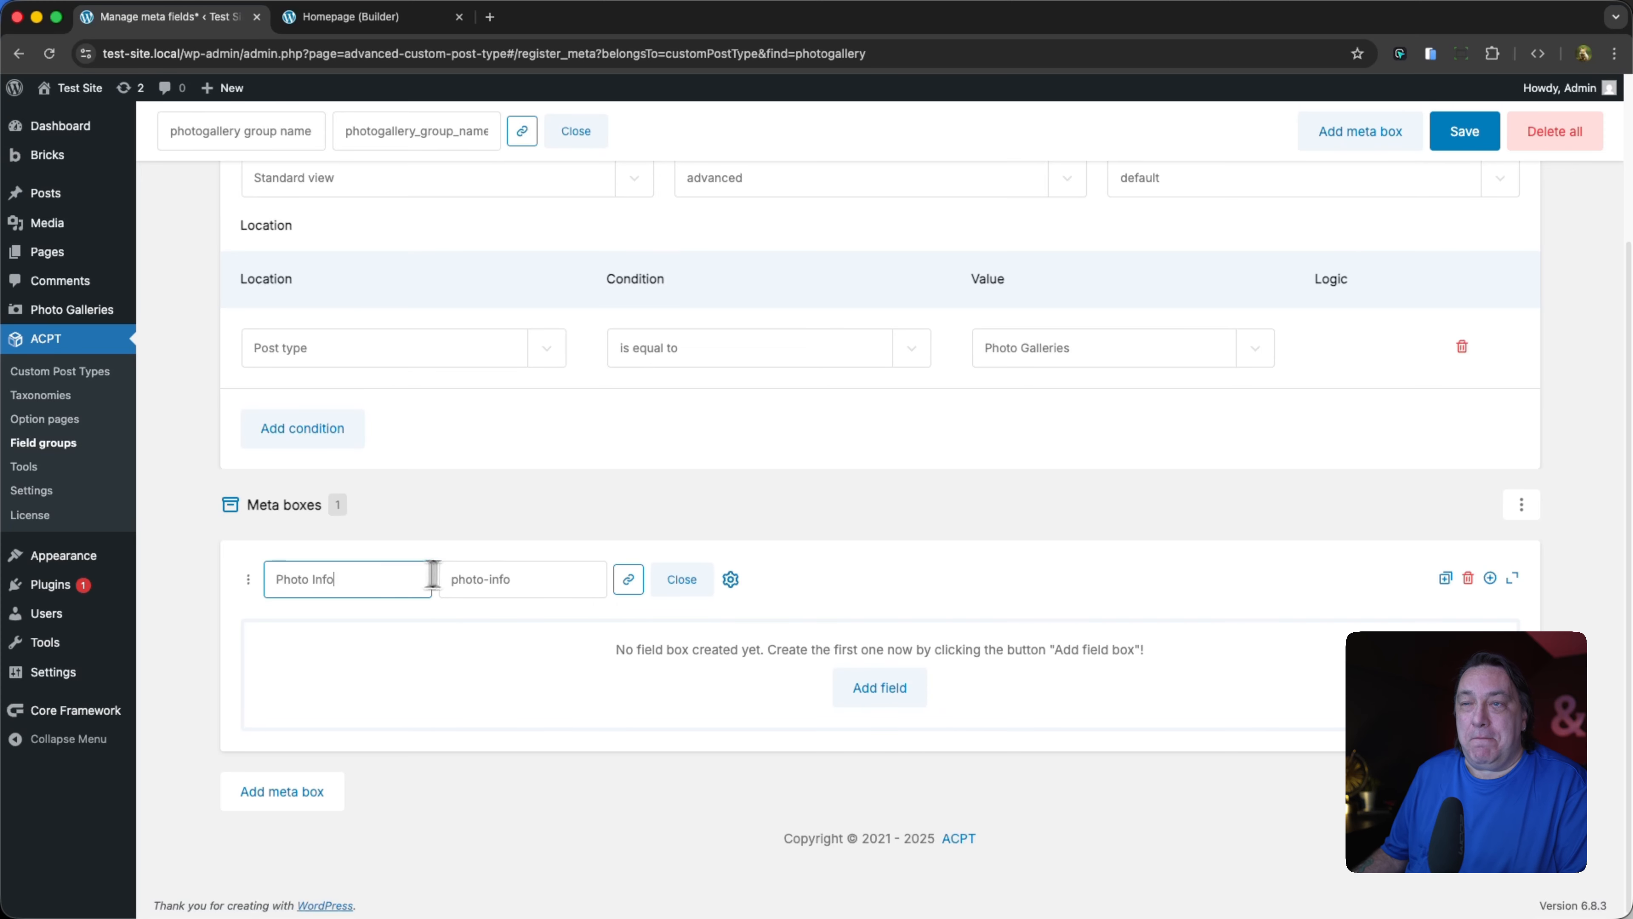
pyautogui.click(682, 579)
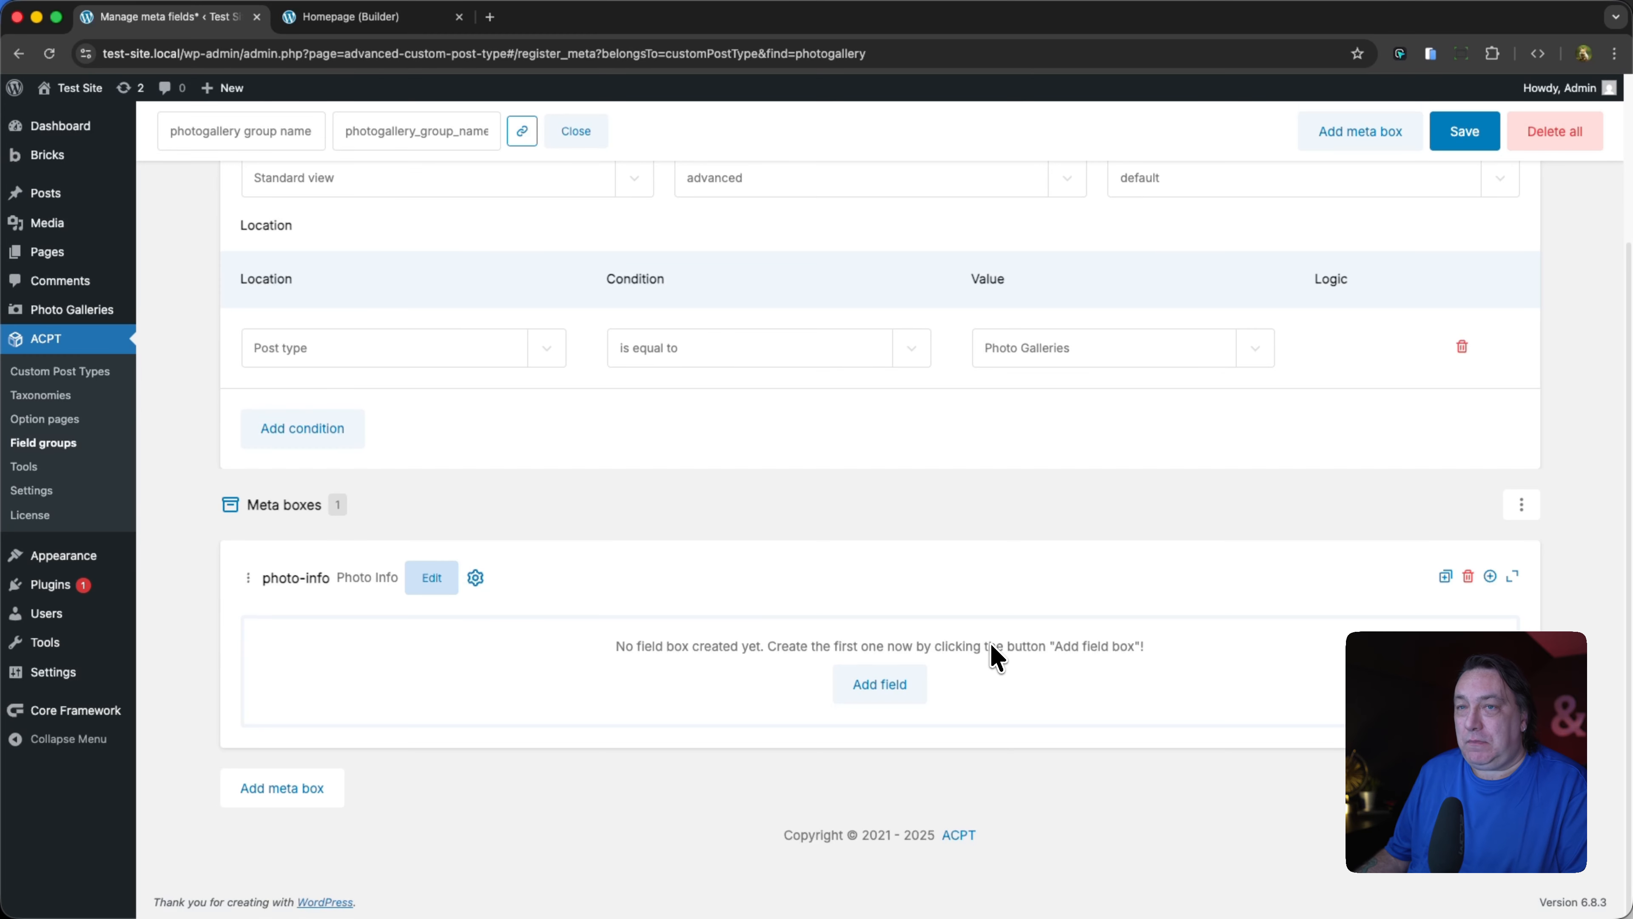
# Step: Add a field to the Photo Info meta box and set its field type to Image
pyautogui.click(881, 686)
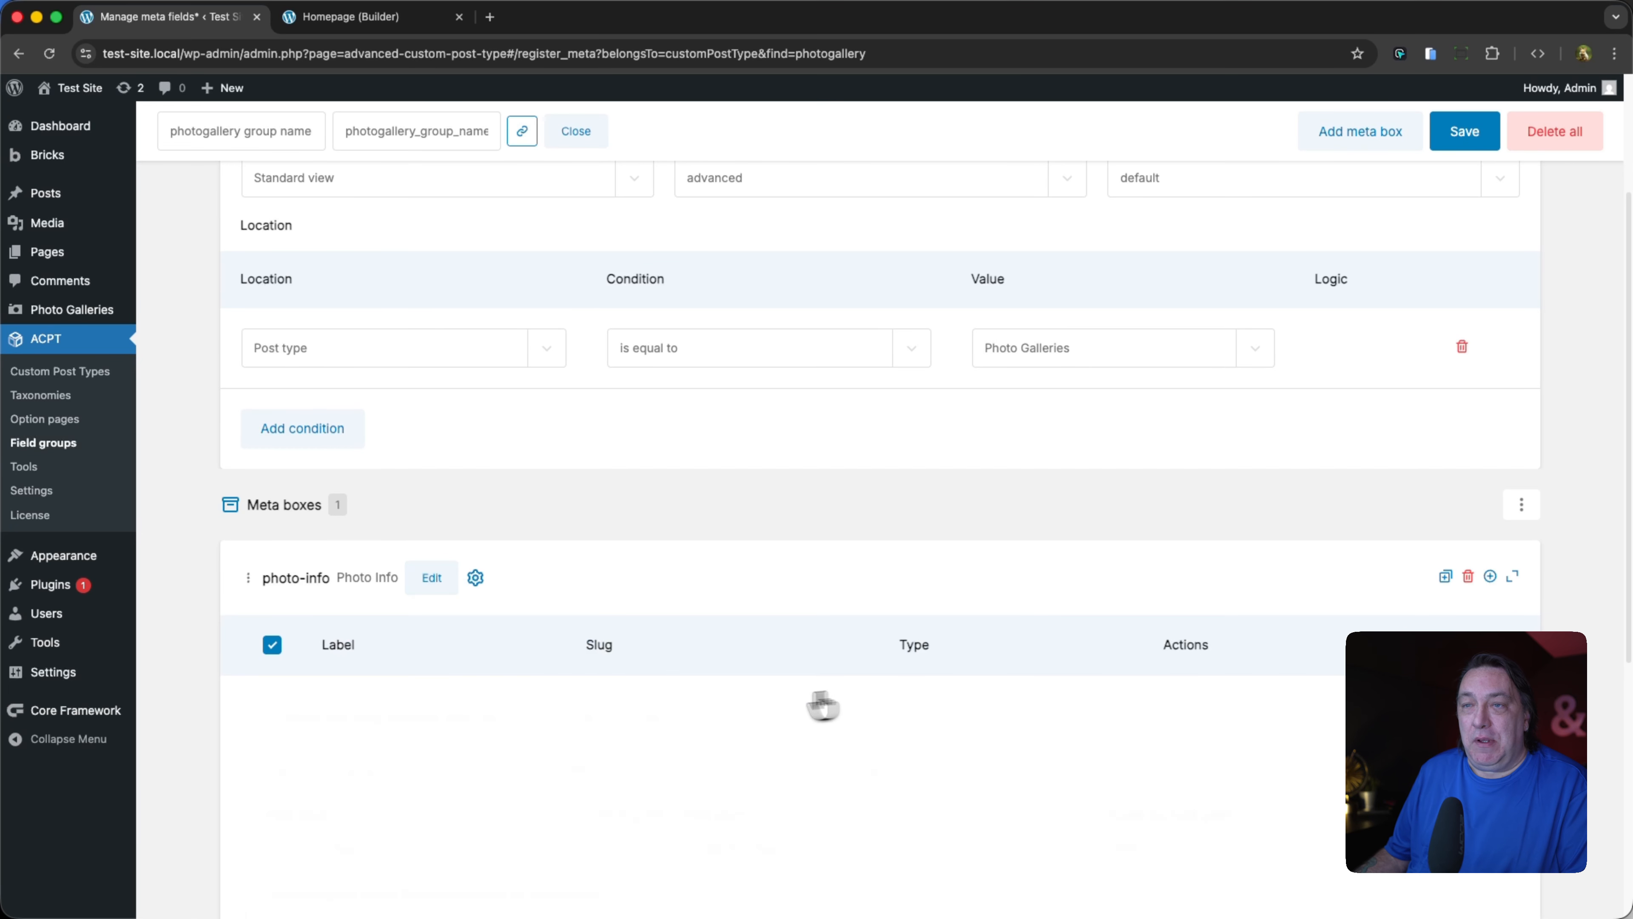
pyautogui.scroll(-3, 458, 798)
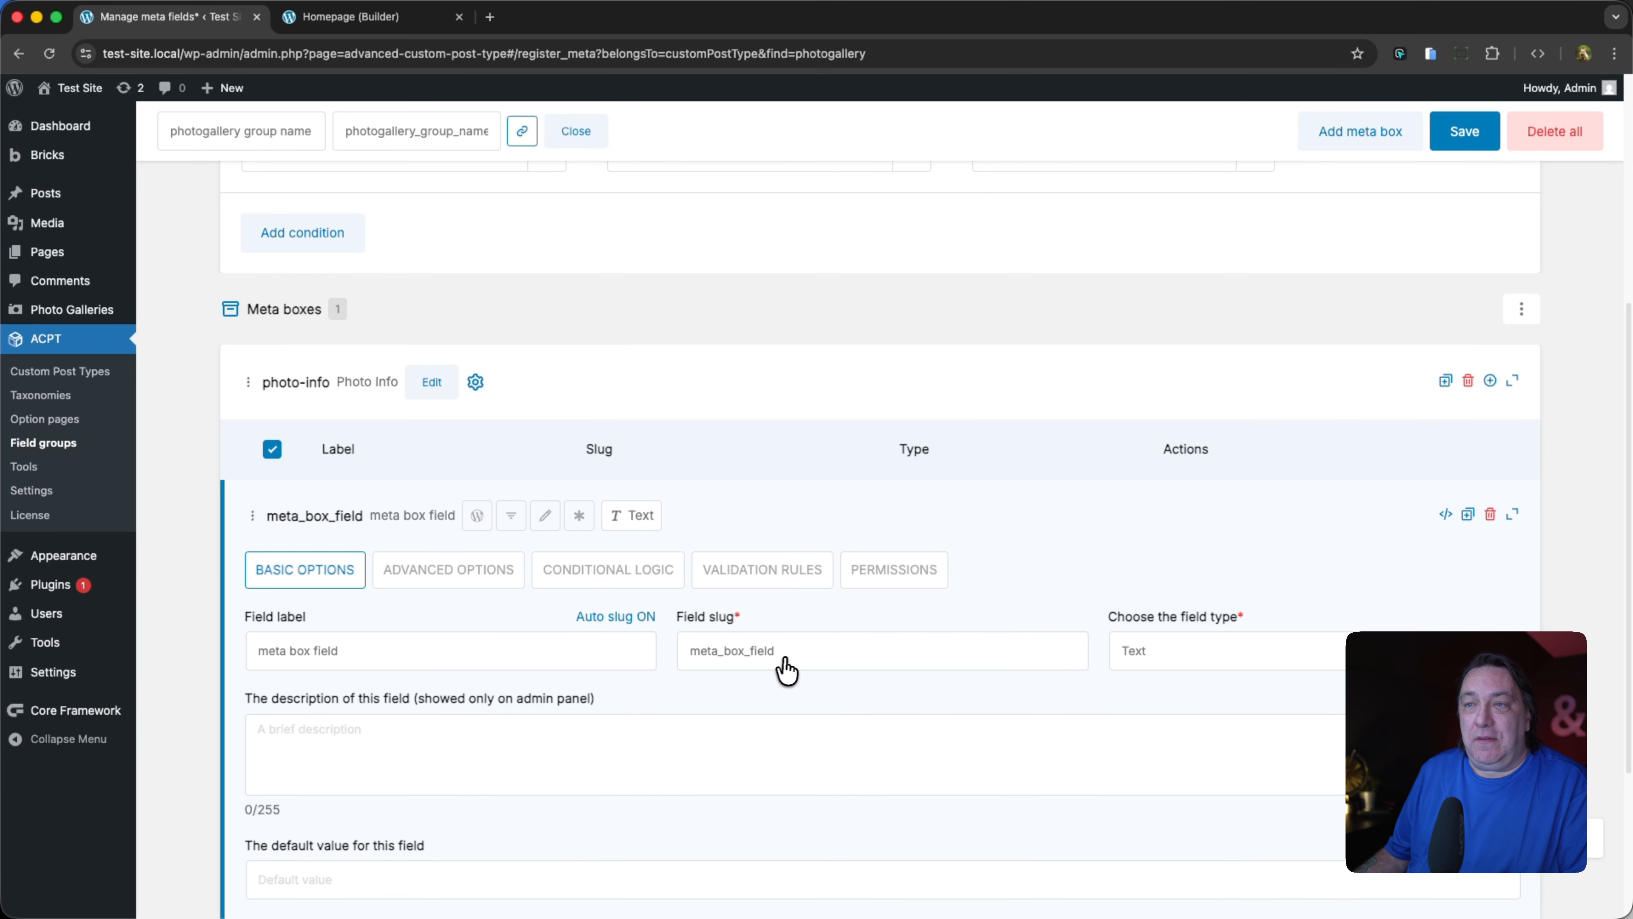
pyautogui.click(1297, 651)
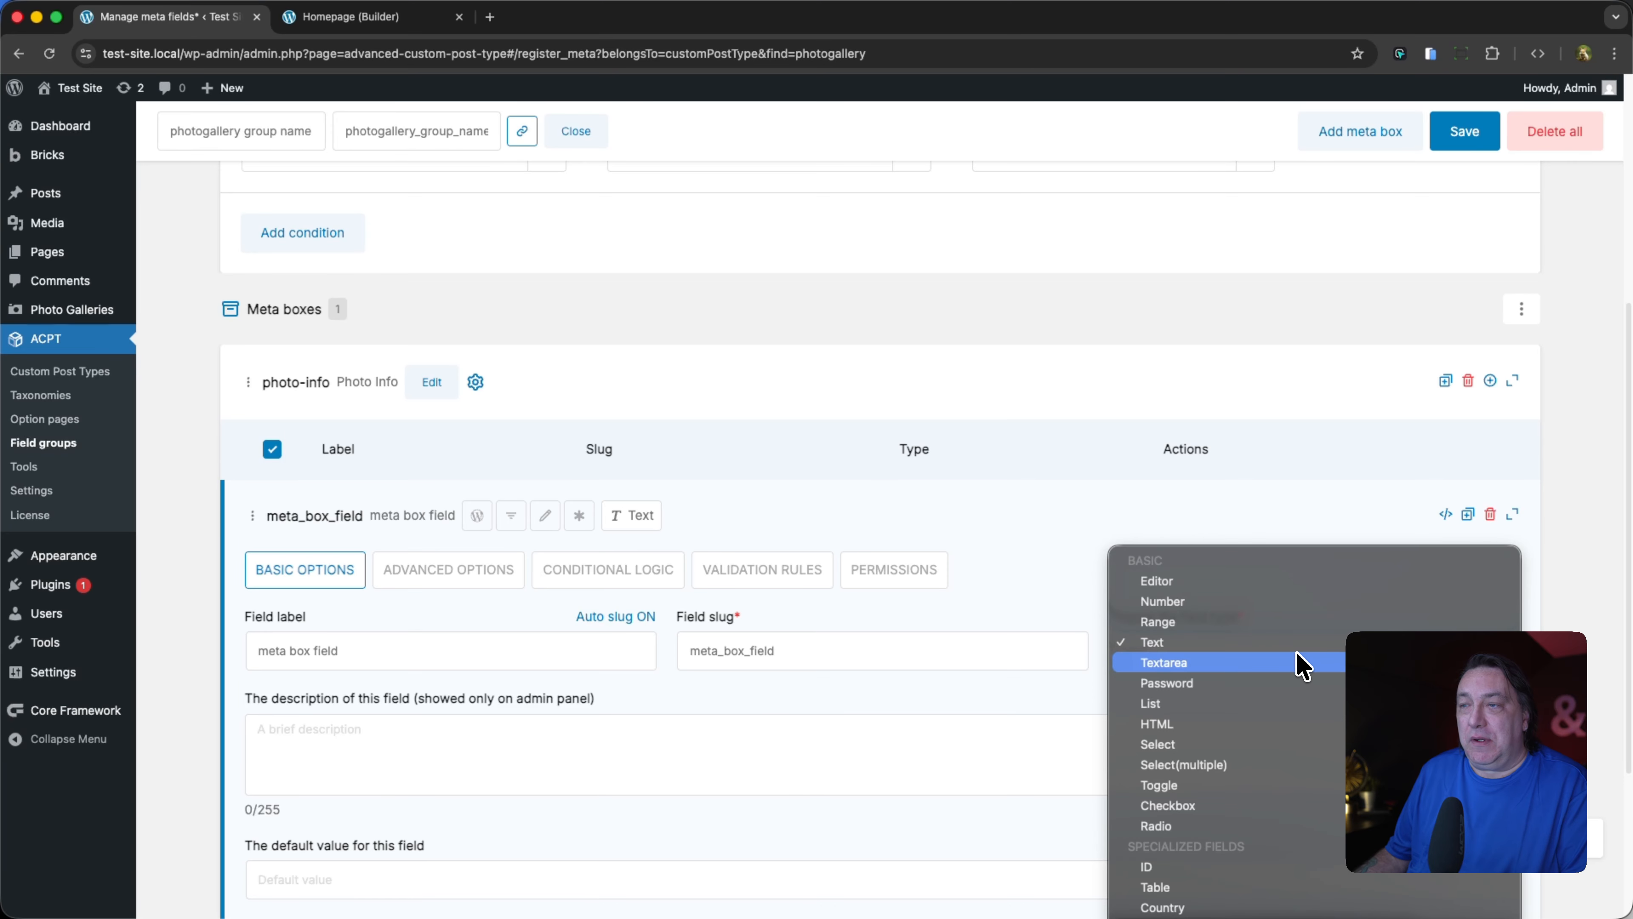
pyautogui.scroll(-2, 1297, 663)
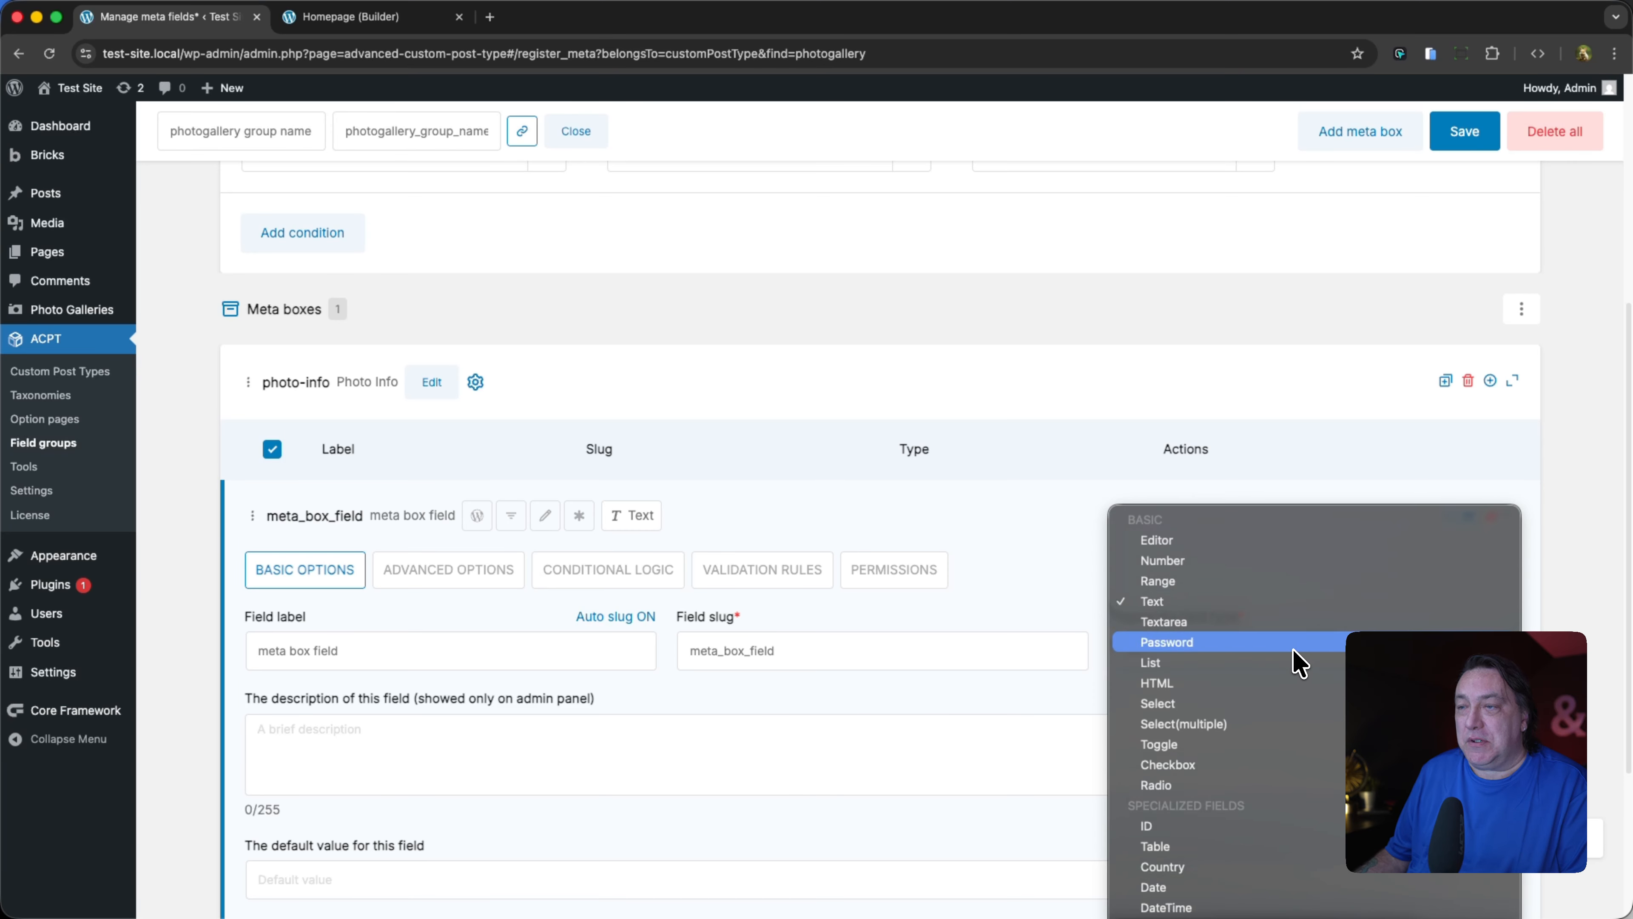
pyautogui.scroll(-5, 1297, 663)
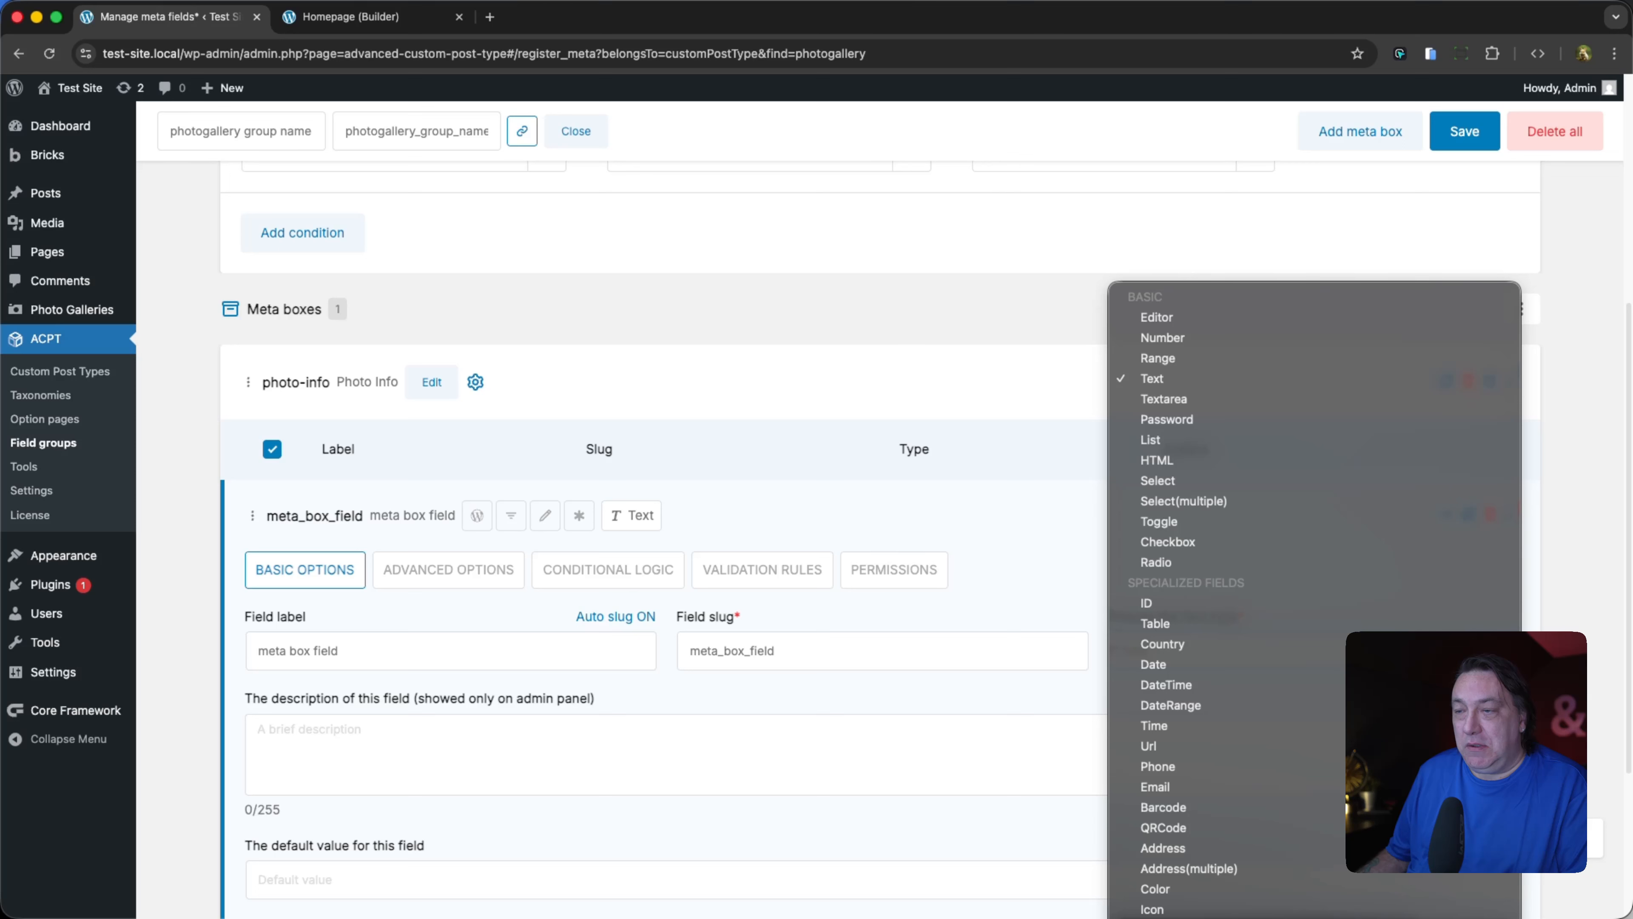
pyautogui.click(1236, 912)
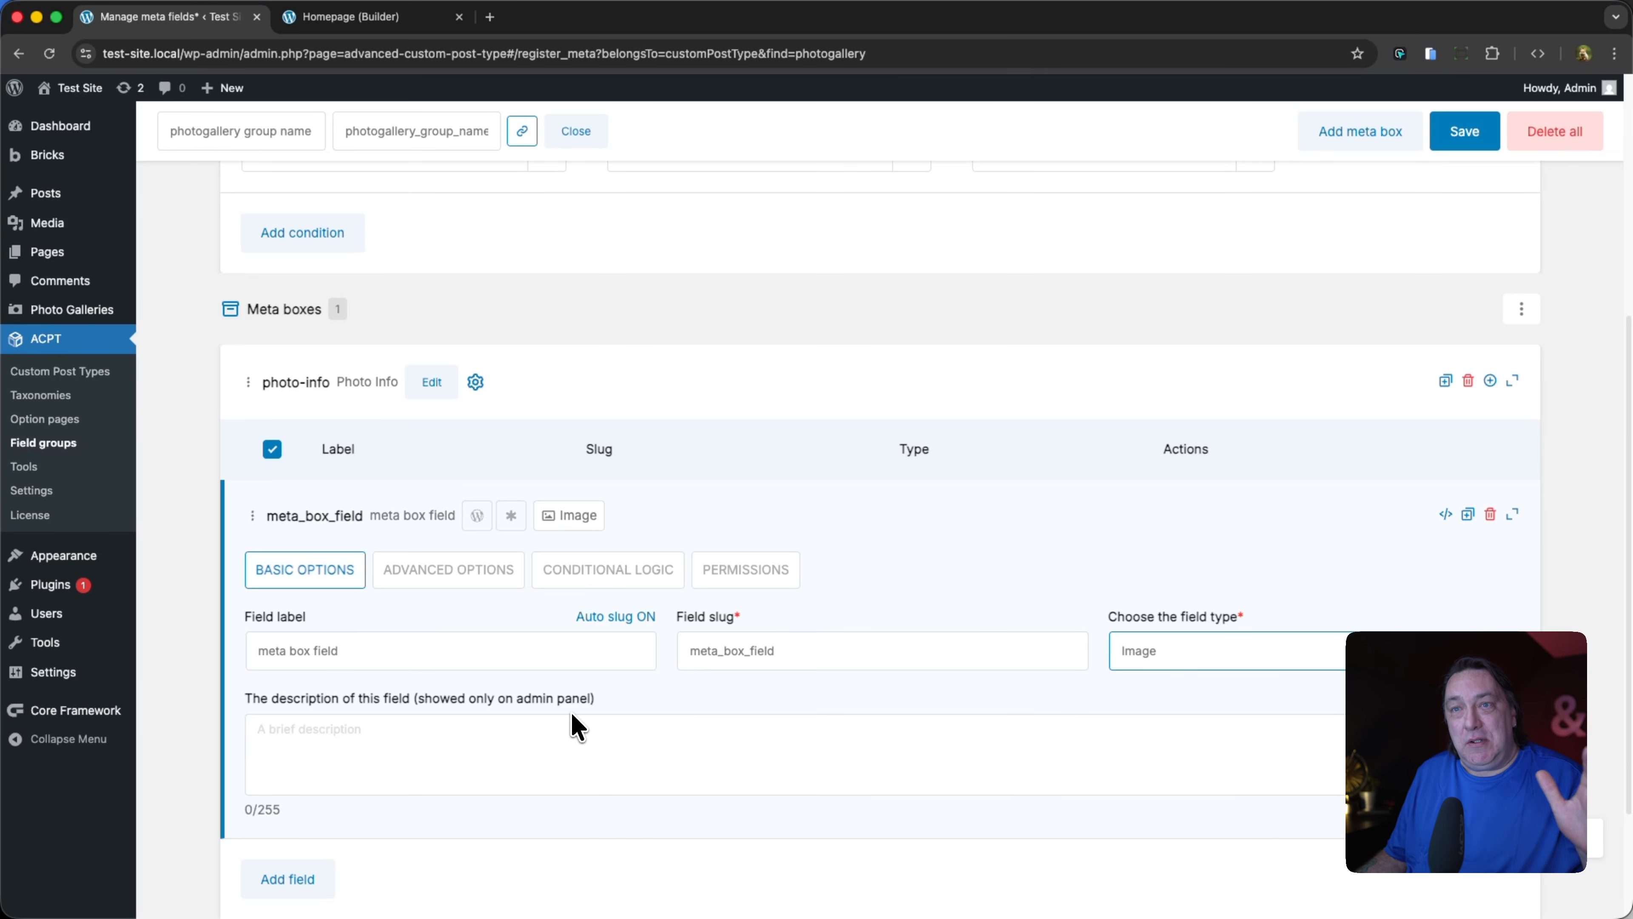
# Step: Add a second field to the Photo Info meta box and set its field type to Textarea
pyautogui.scroll(-3, 579, 726)
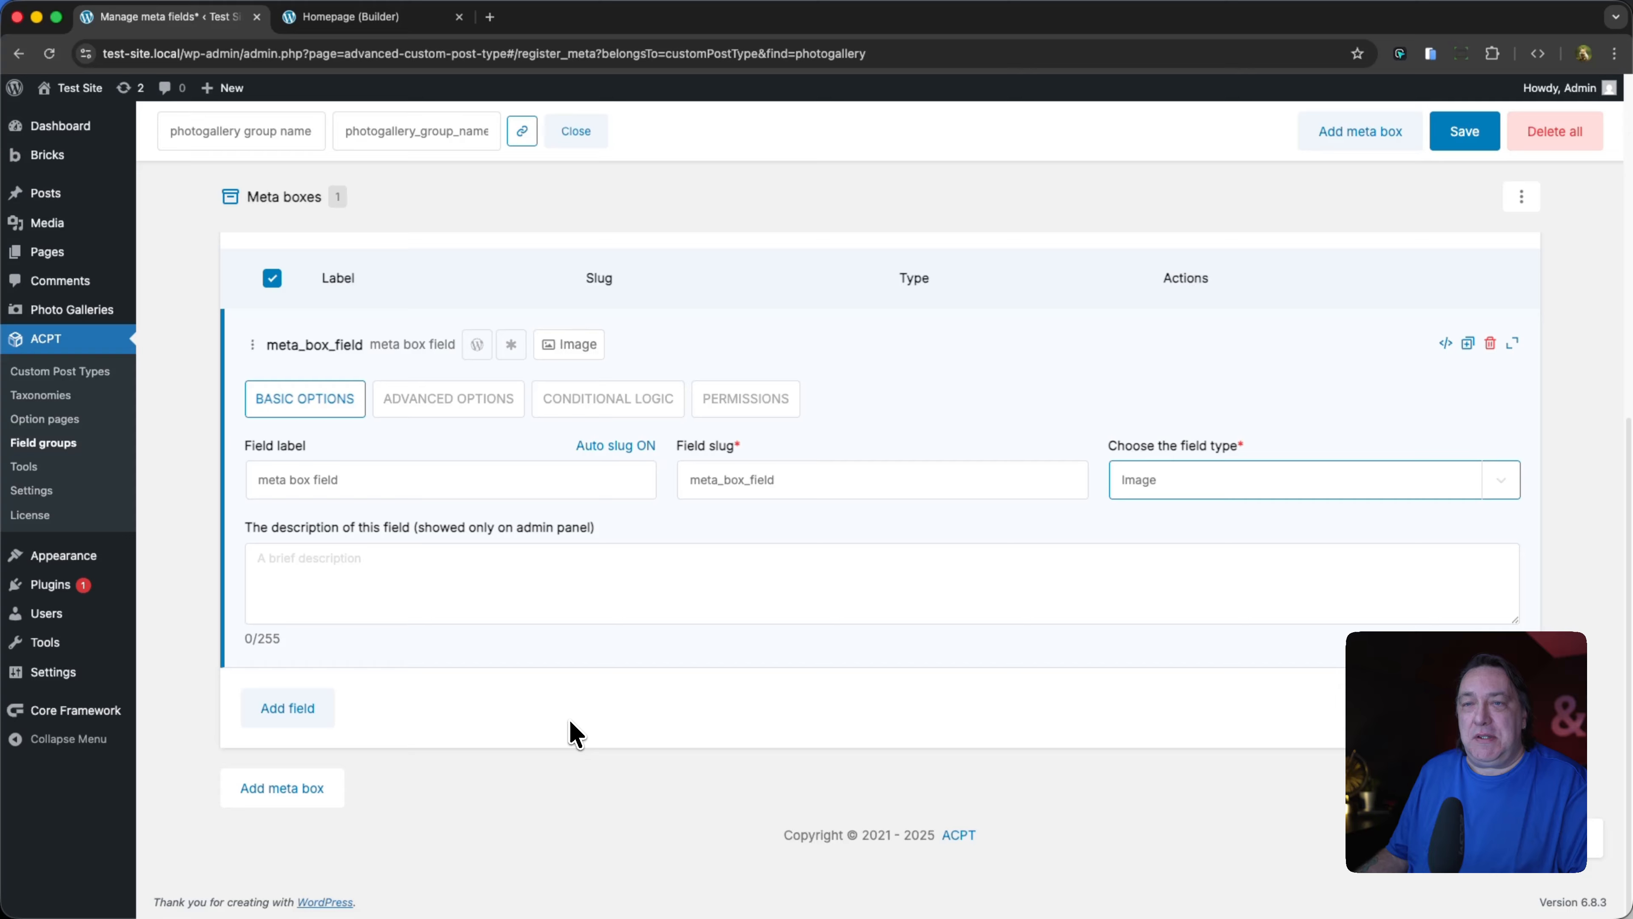
pyautogui.click(299, 714)
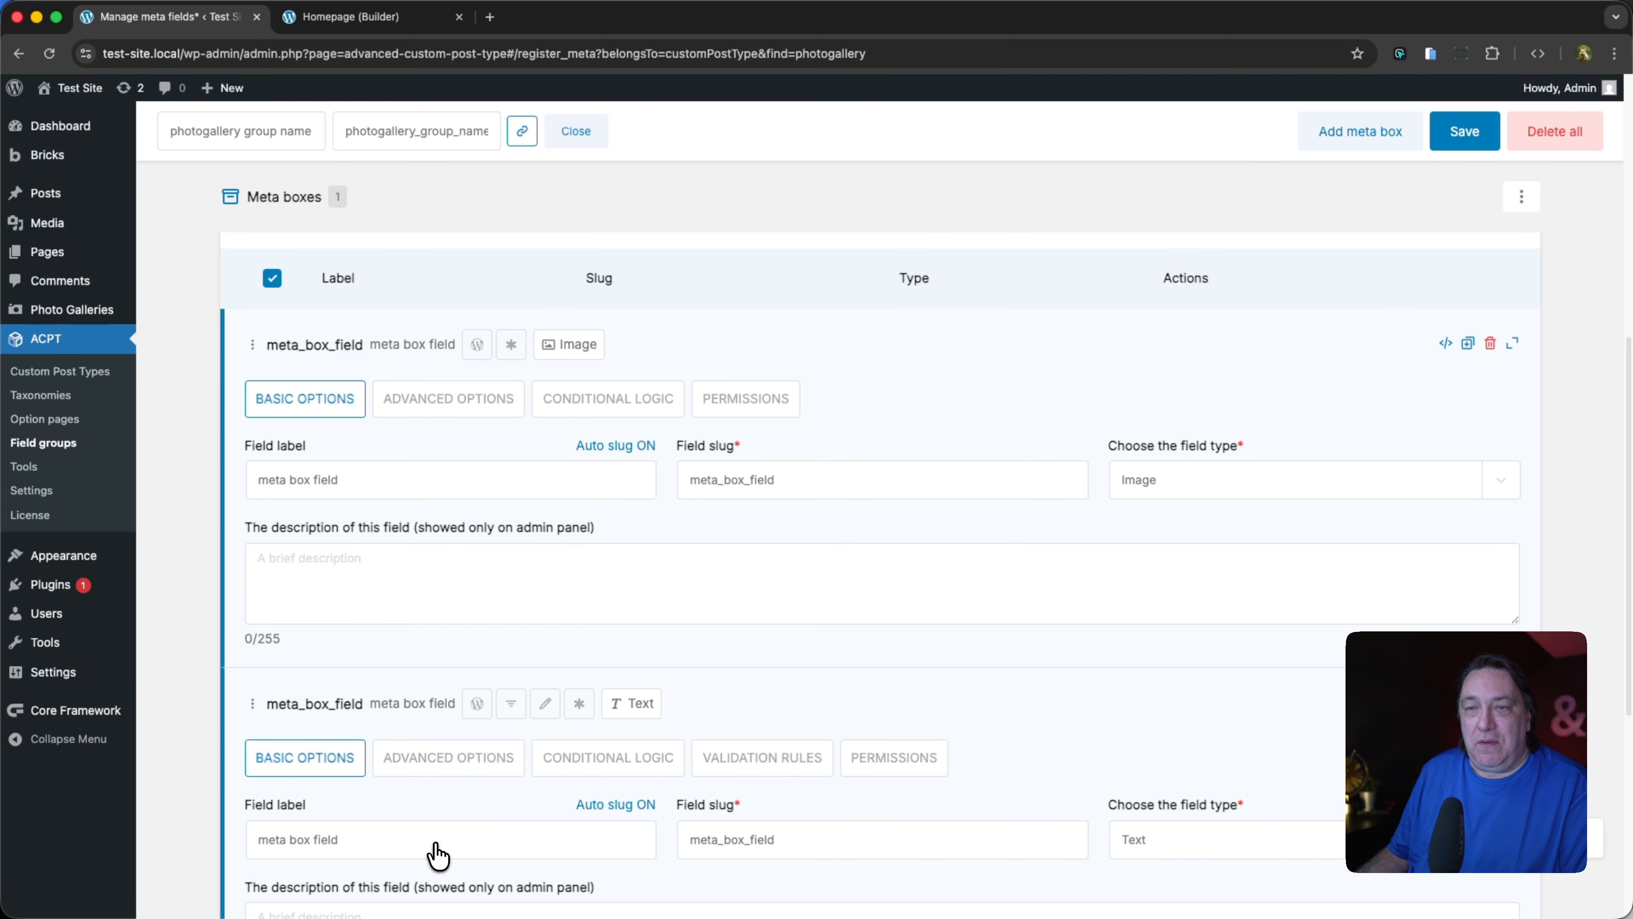
pyautogui.click(1225, 856)
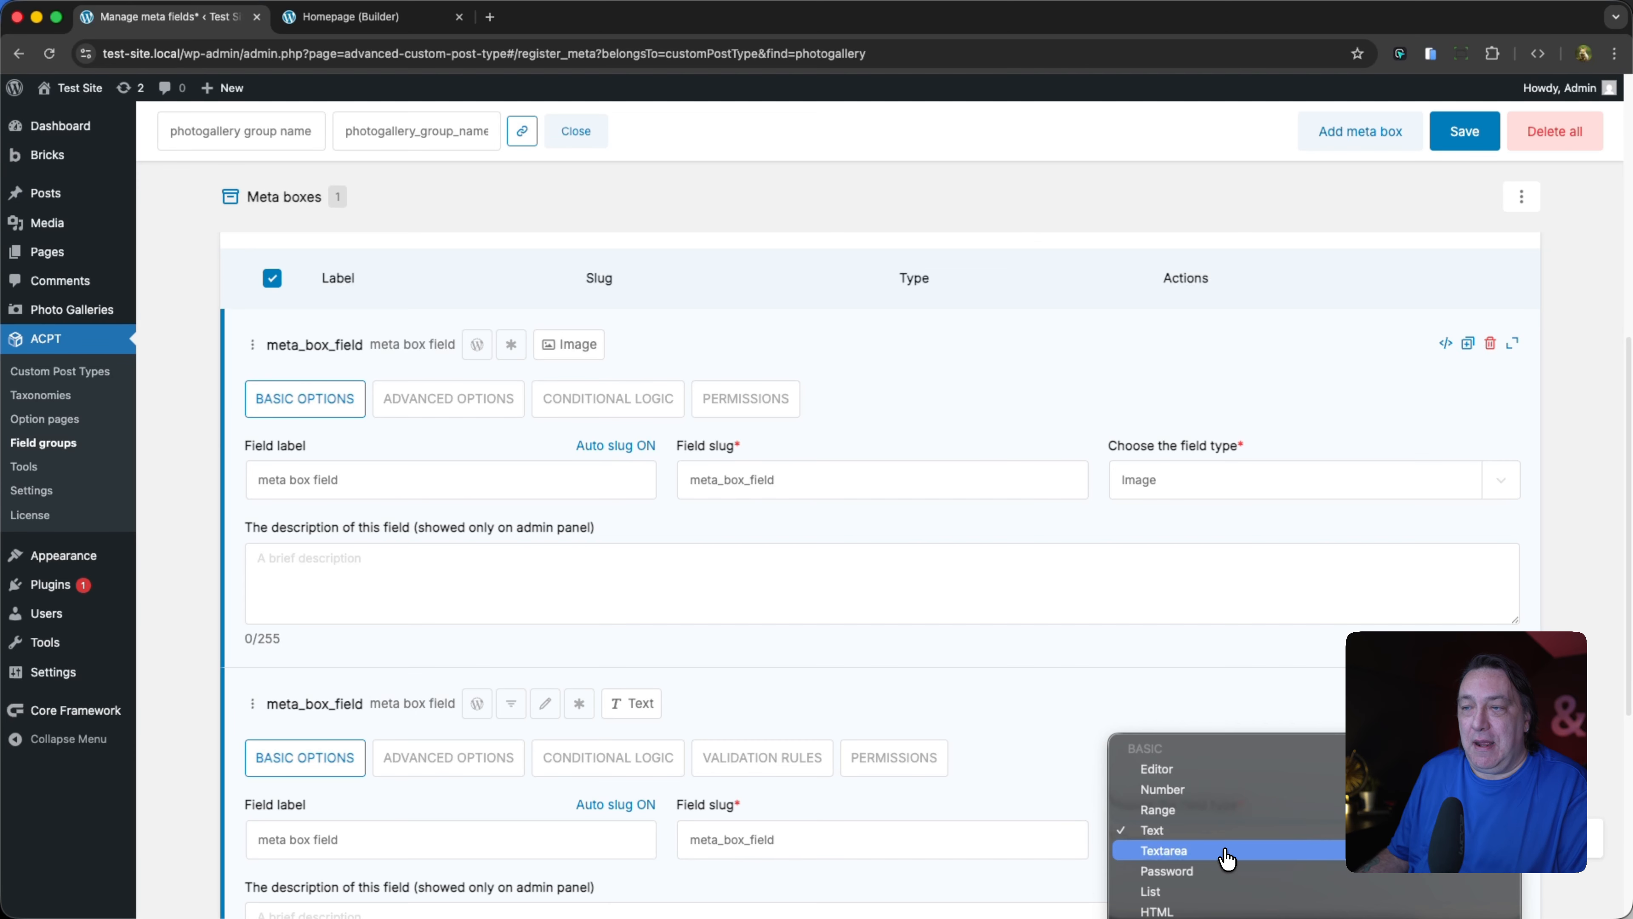
pyautogui.click(1225, 851)
# Step: Label the Textarea field Image Description
pyautogui.scroll(-1, 889, 868)
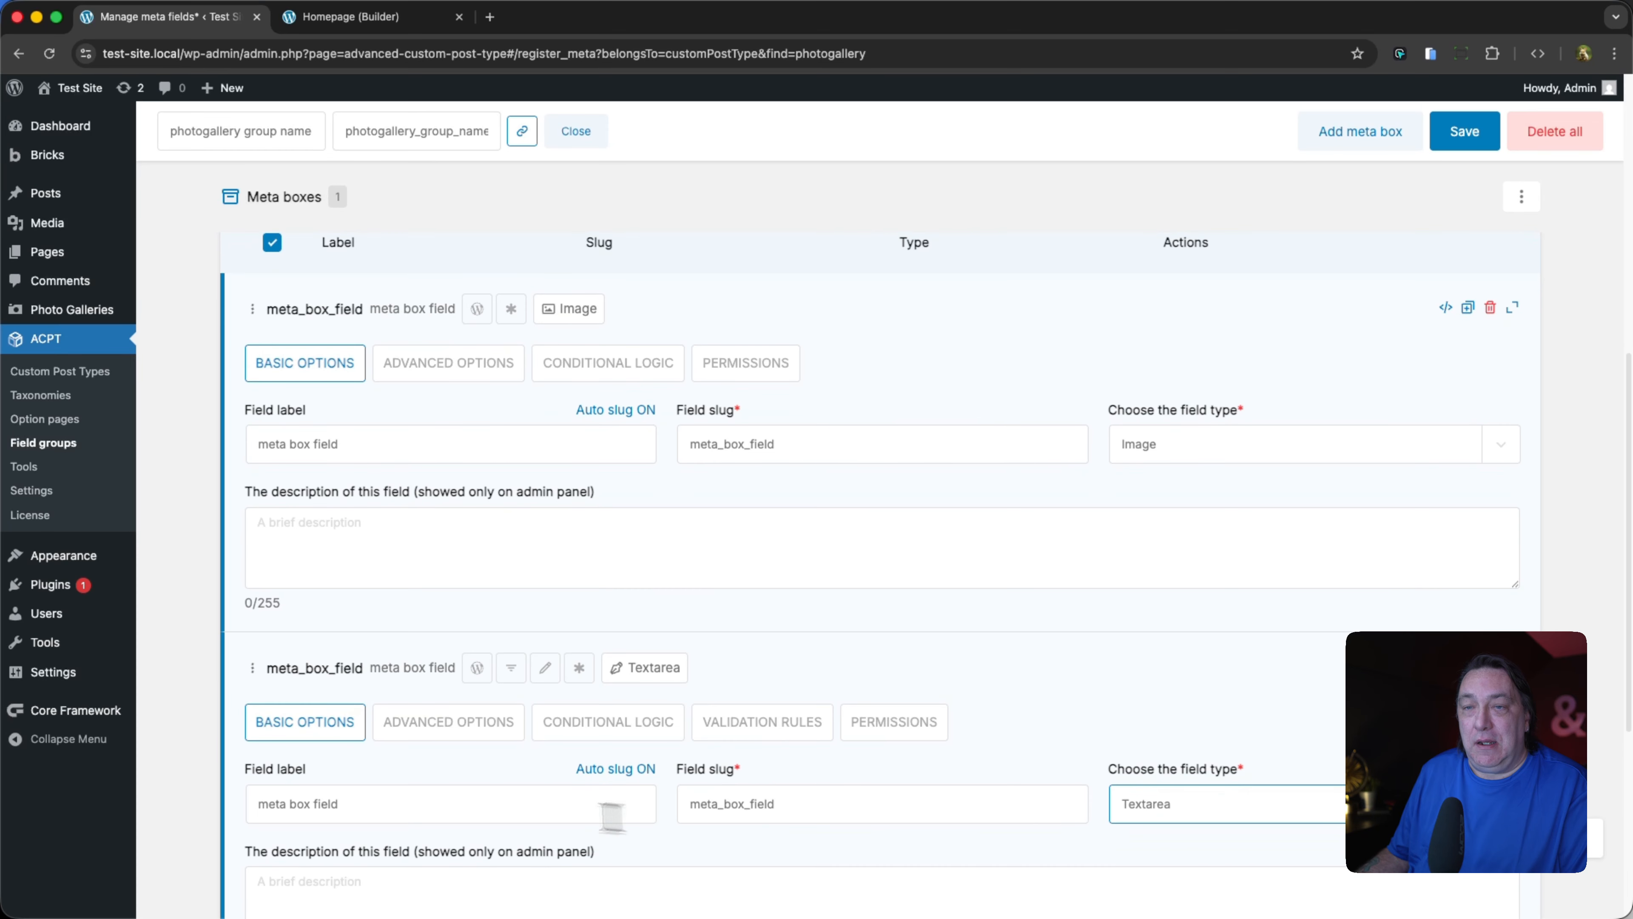
pyautogui.tripleClick(412, 839)
pyautogui.press('BackSpace')
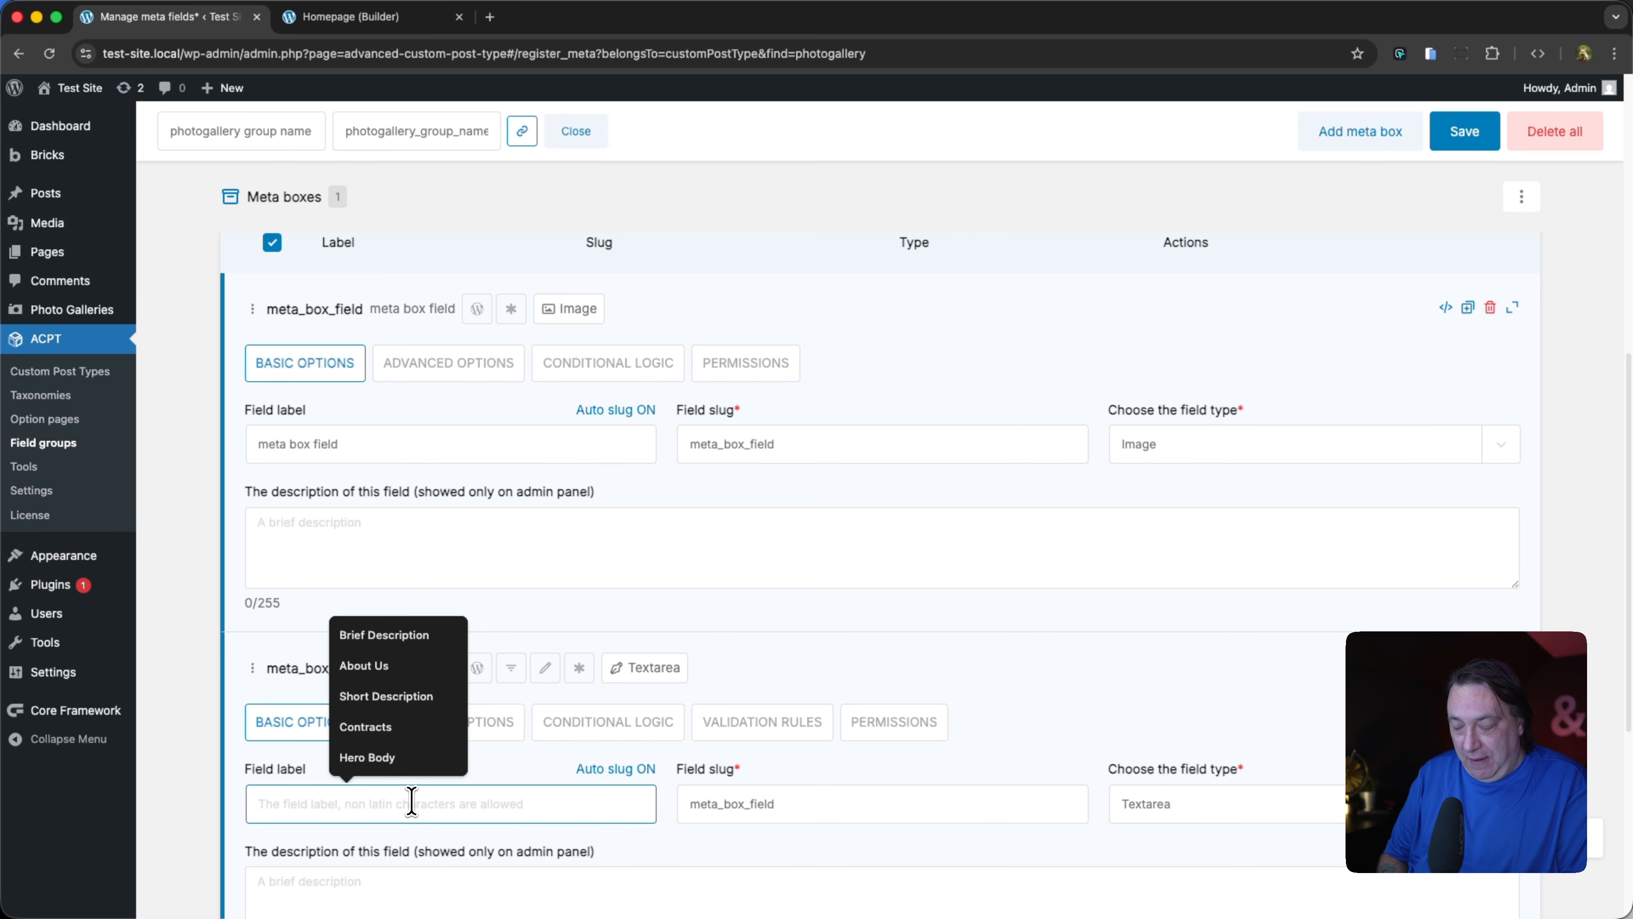
pyautogui.write('Image Des')
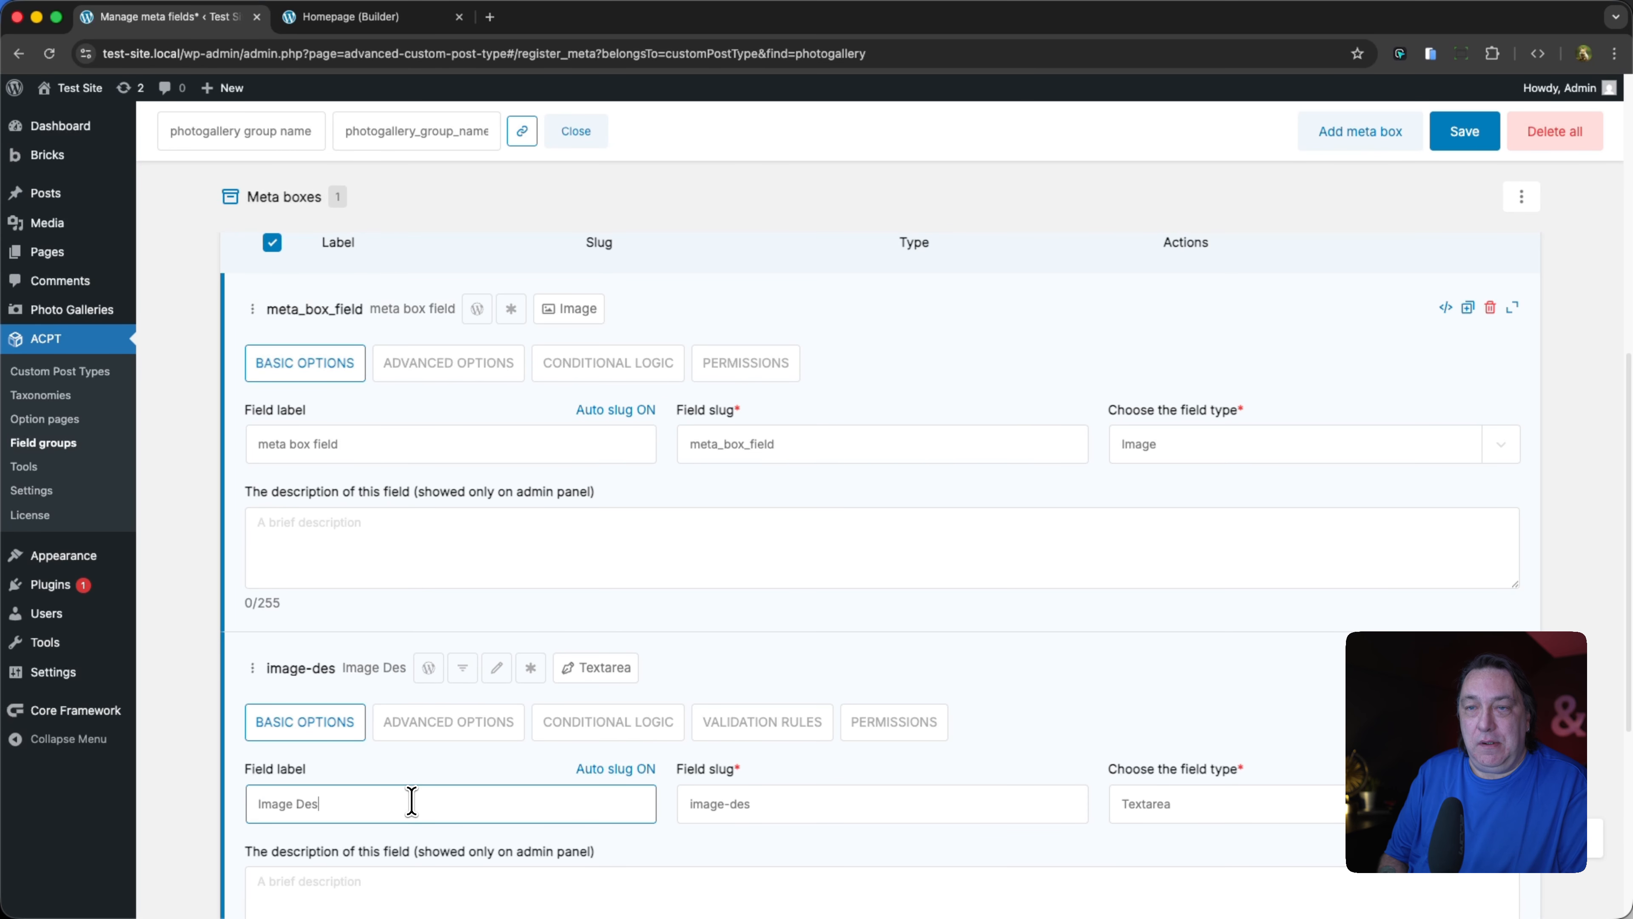
pyautogui.write('cription')
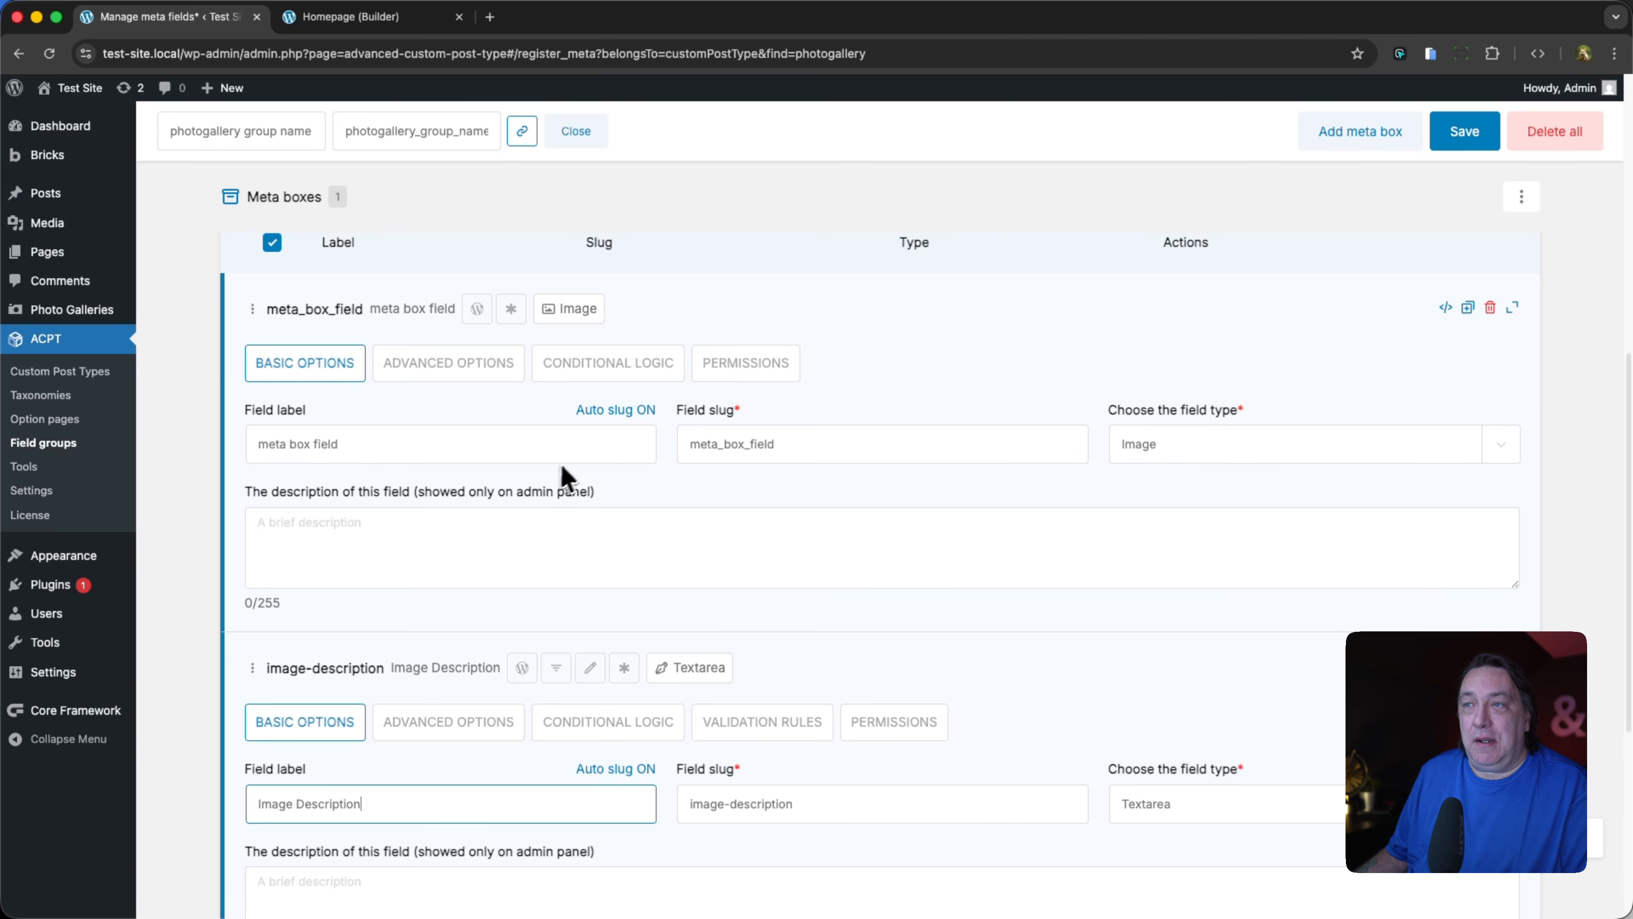
# Step: Label the Image field Gallery Photo
pyautogui.tripleClick(401, 444)
pyautogui.press('BackSpace')
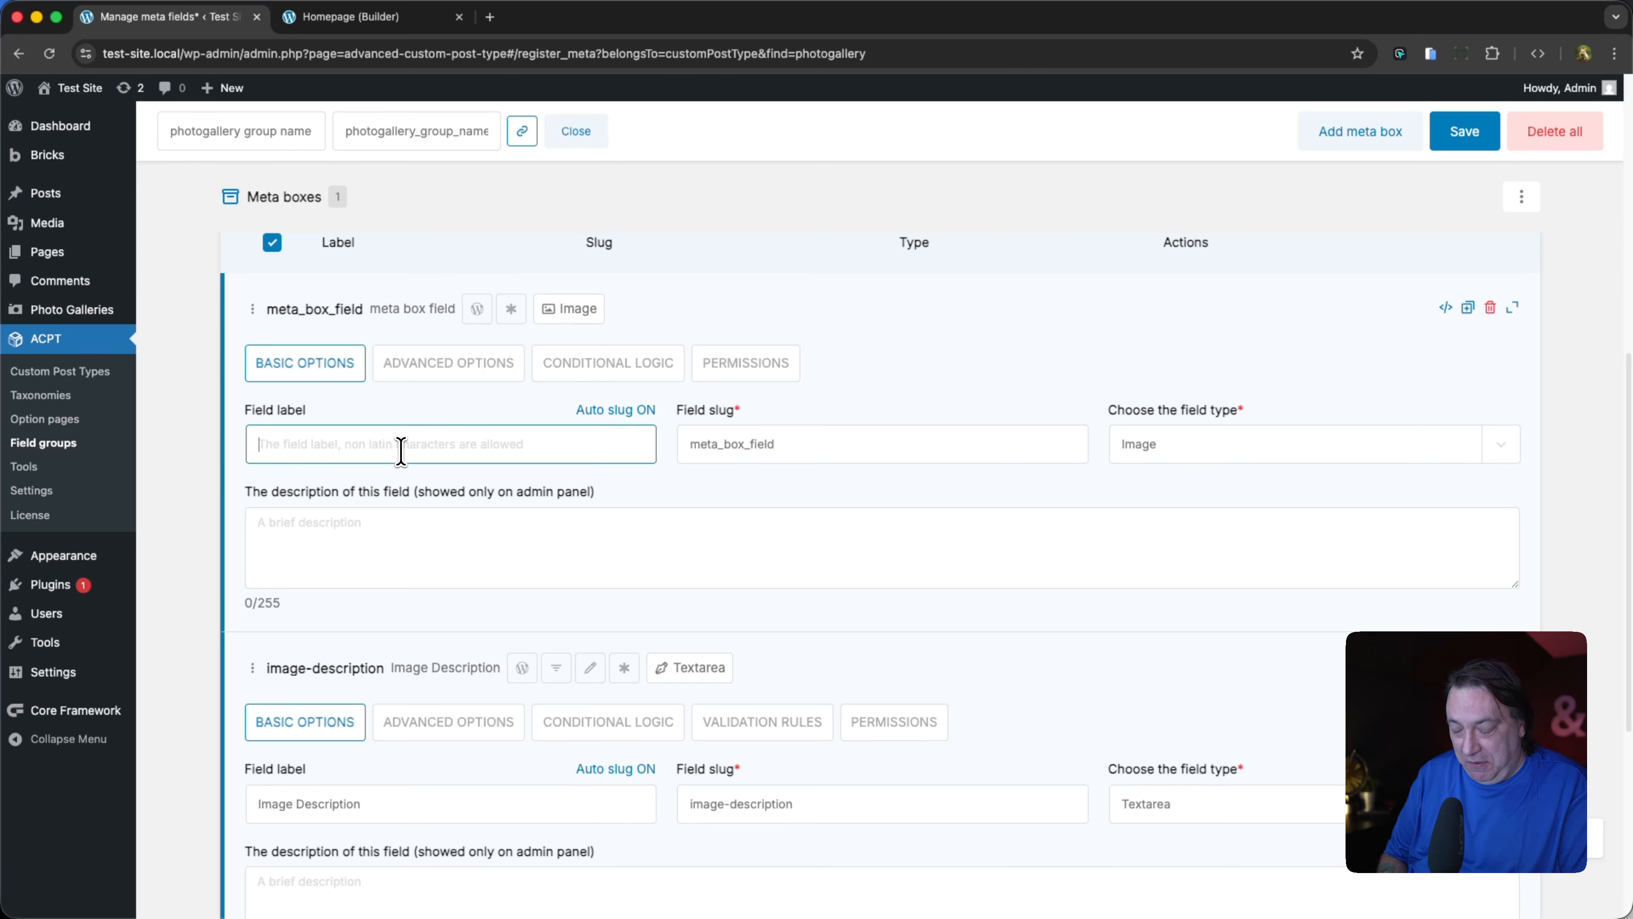
pyautogui.write('Photo')
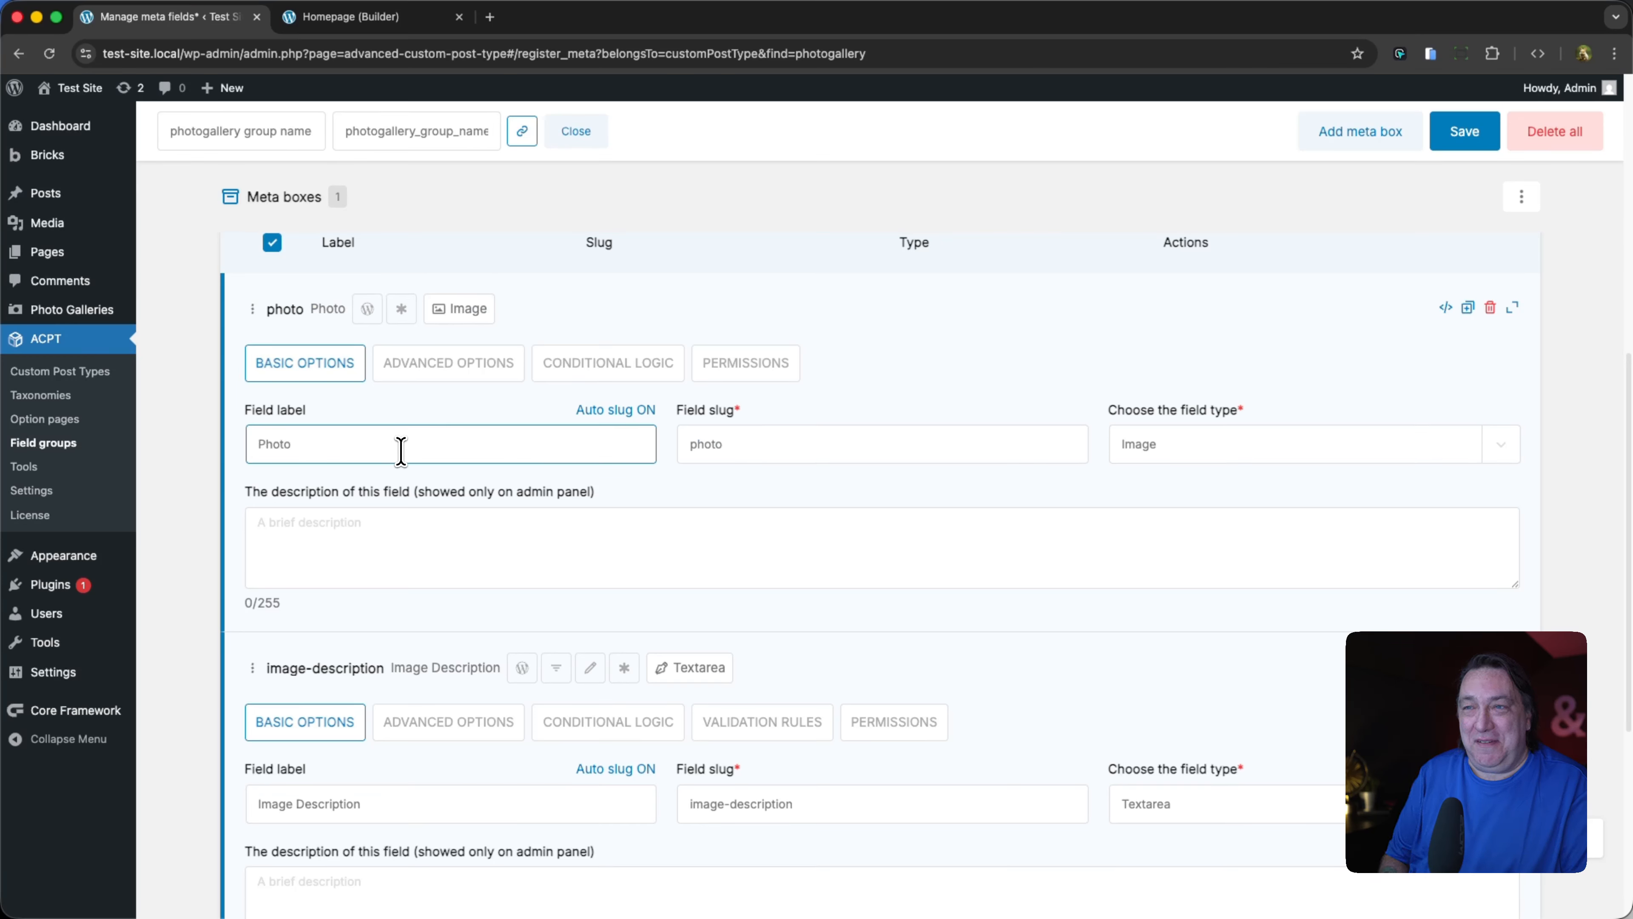
pyautogui.press('BackSpace')
pyautogui.press('BackSpace')
pyautogui.press('BackSpace')
pyautogui.press('BackSpace')
pyautogui.press('BackSpace')
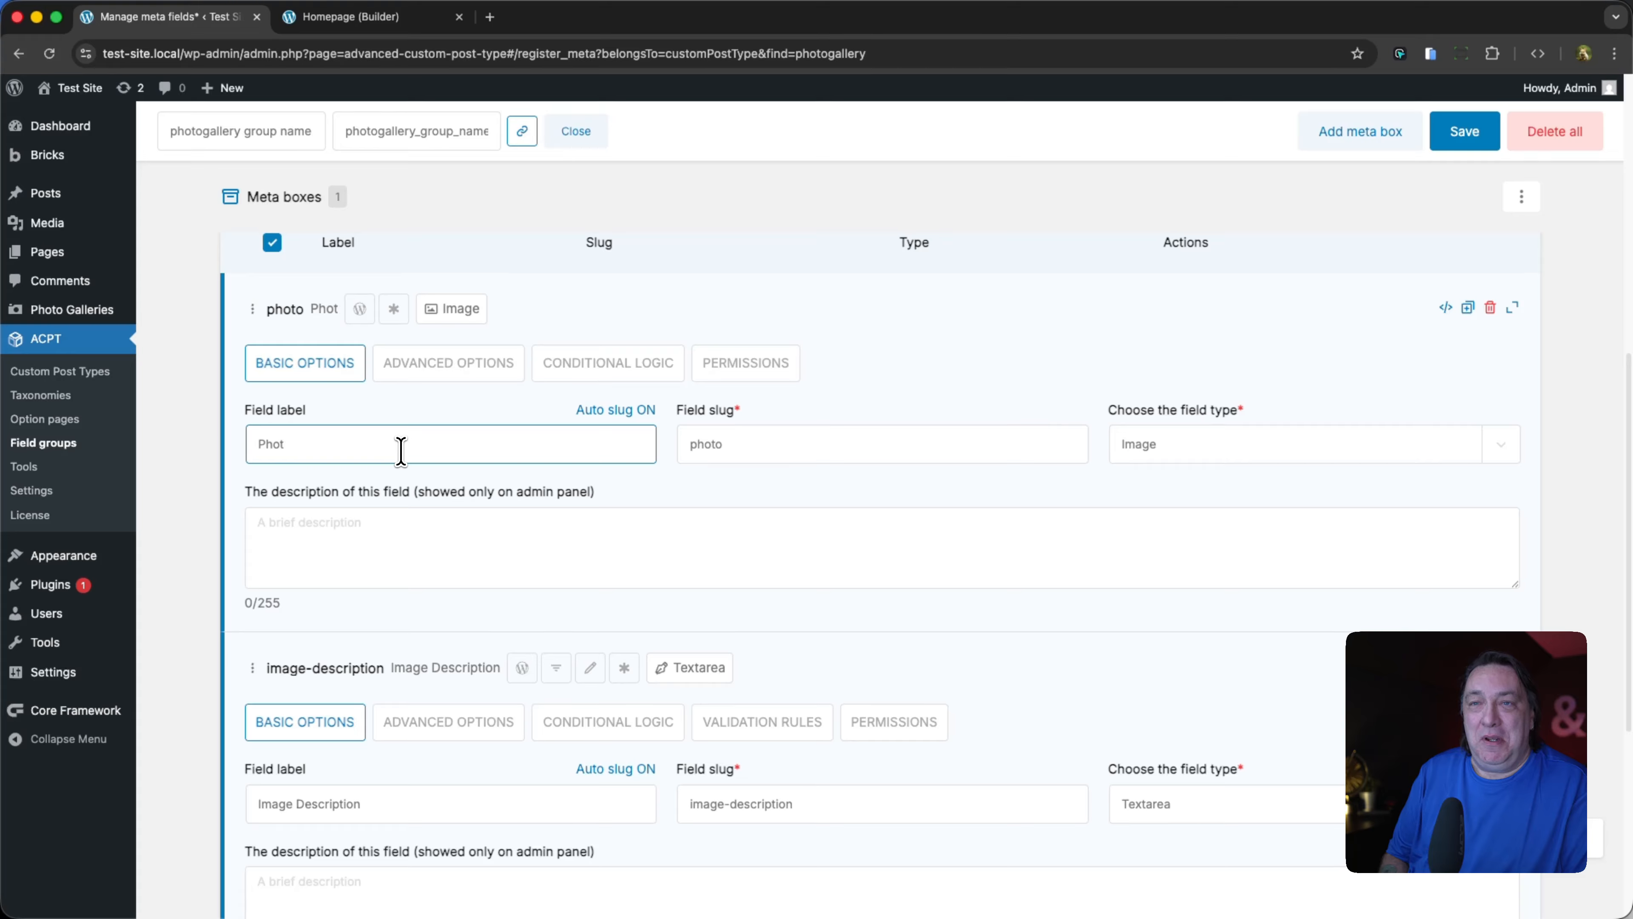
pyautogui.write('Gla')
pyautogui.press('BackSpace')
pyautogui.press('BackSpace')
pyautogui.write('allery Photo')
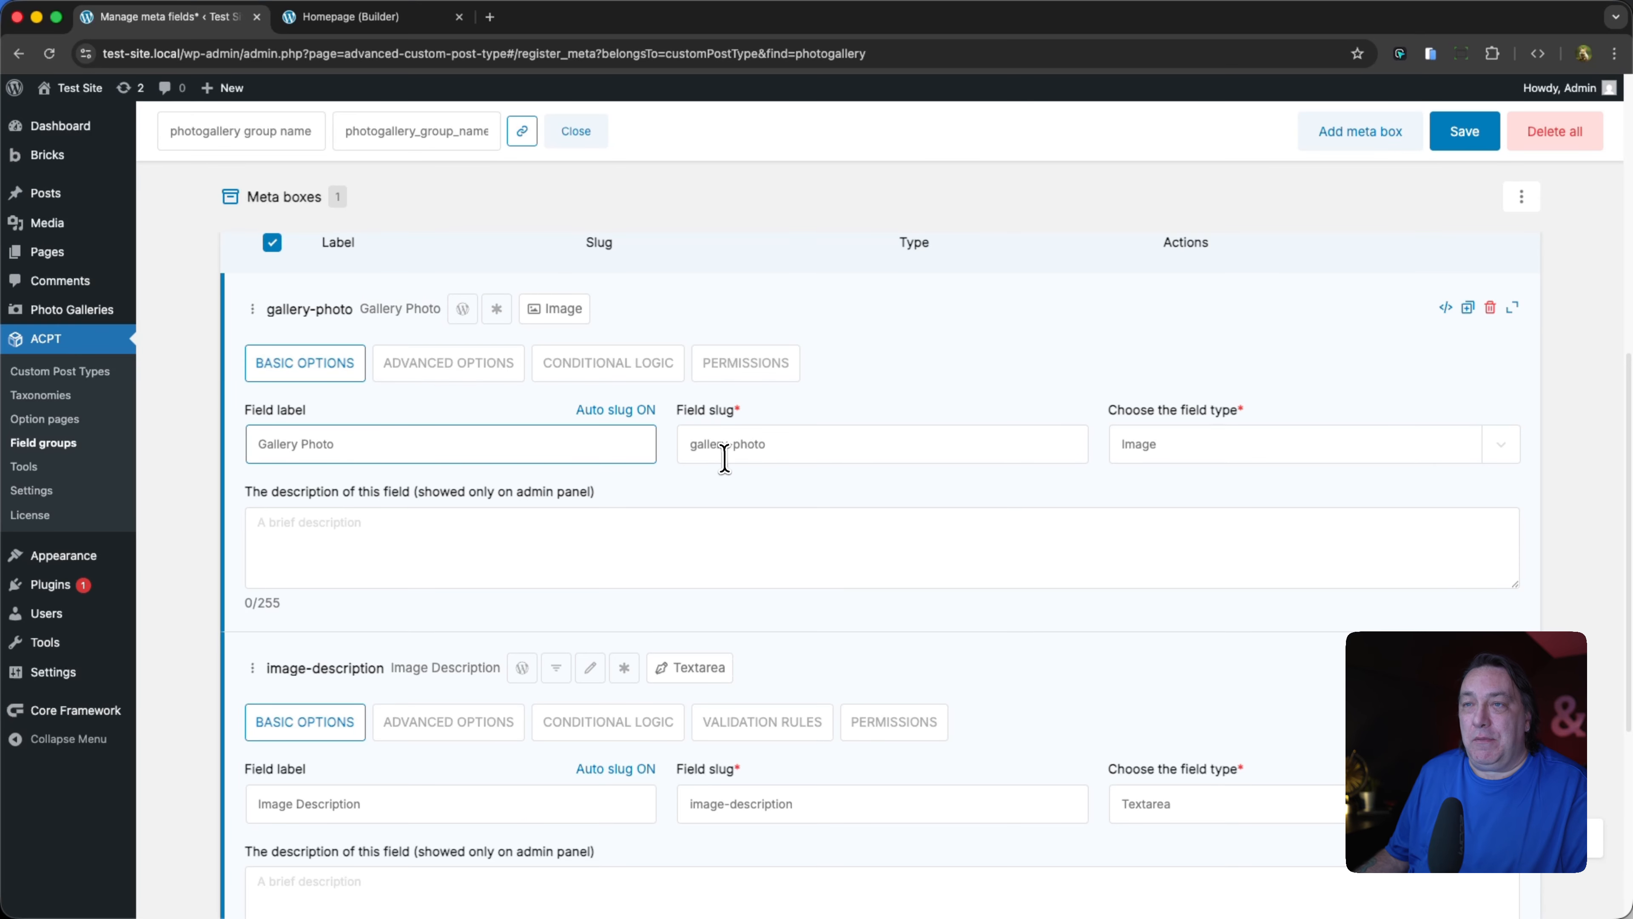
# Step: Save the photogallery field group with its two fields
pyautogui.scroll(-6, 801, 572)
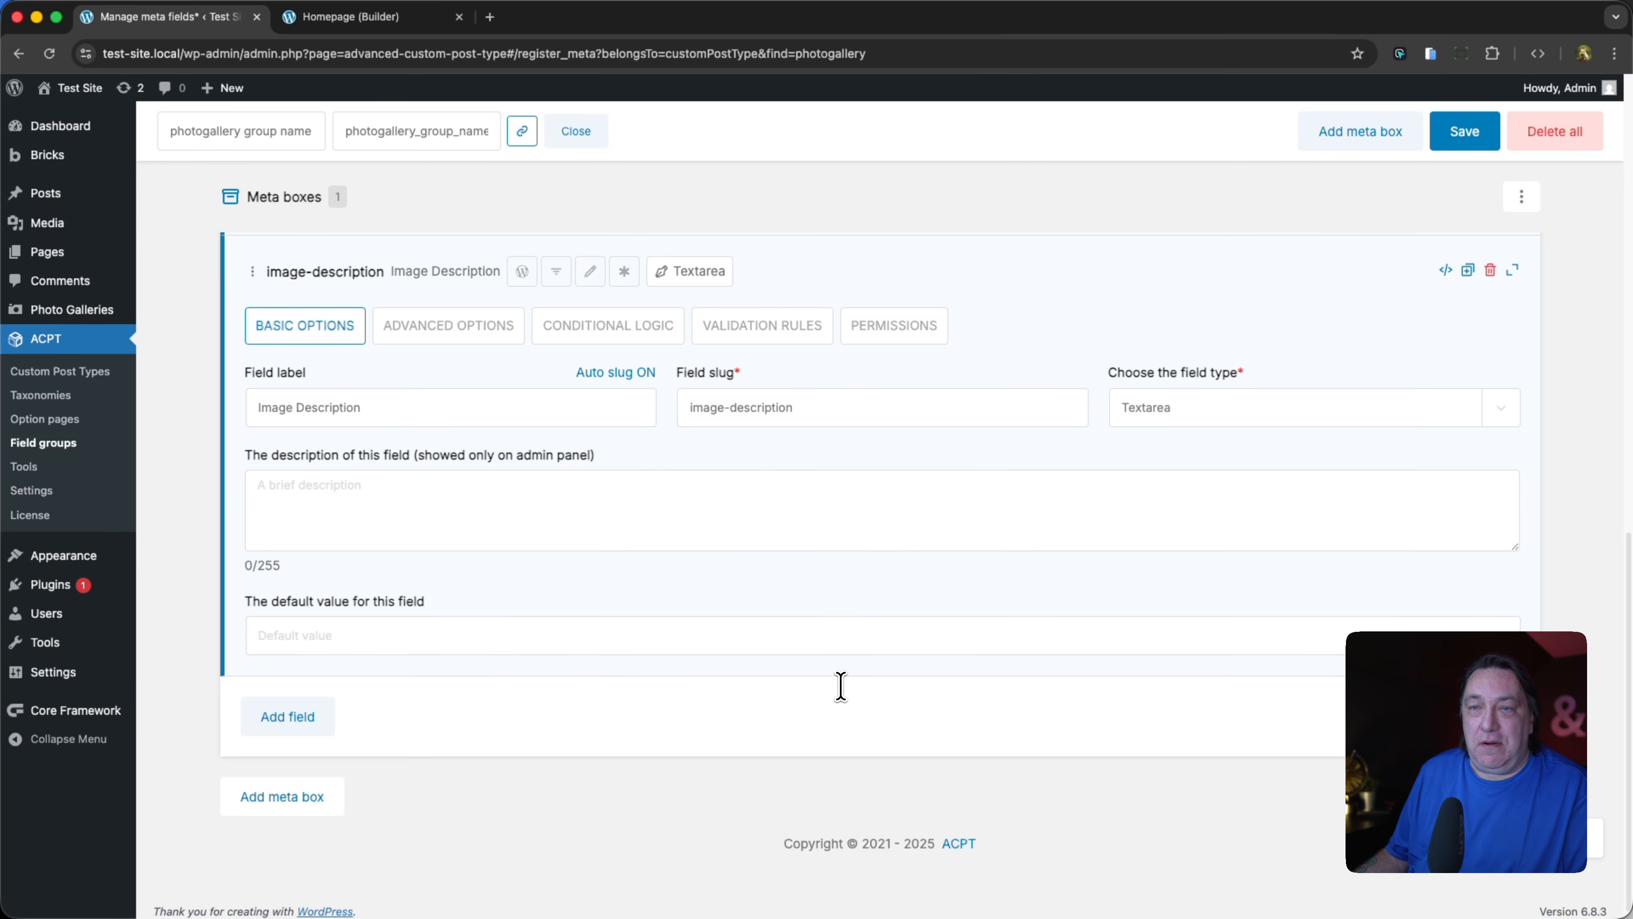
pyautogui.scroll(10, 840, 686)
pyautogui.click(1466, 132)
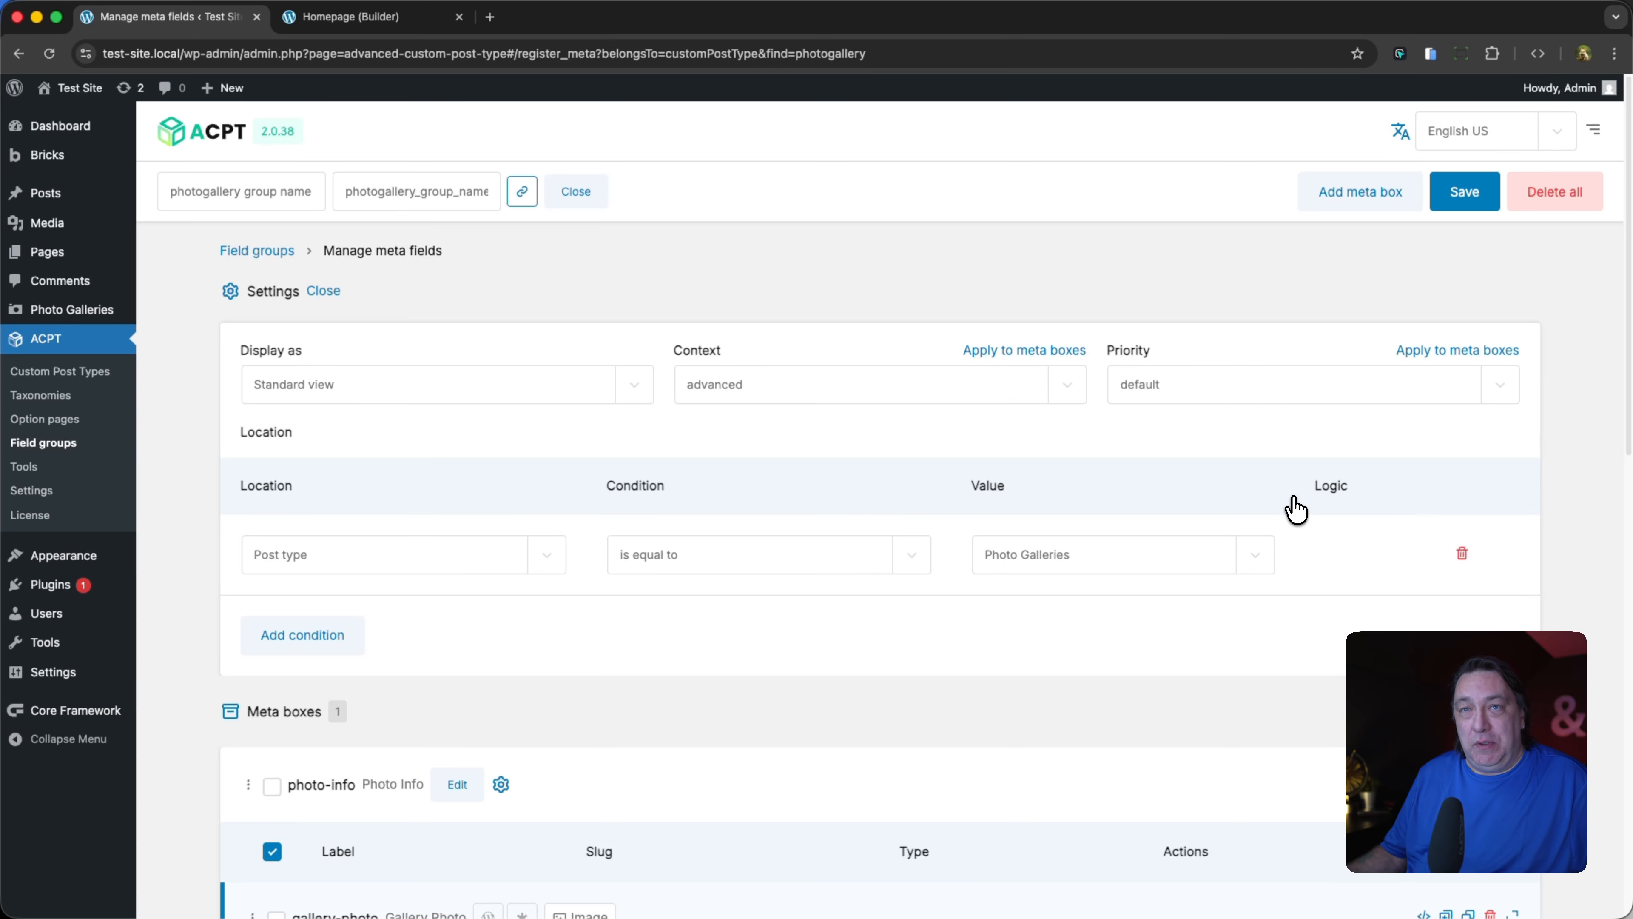
# Step: Start a new Photo Gallery entry and upload the five Unsplash photos from the Downloads folder for its Gallery Photo field
pyautogui.moveTo(77, 315)
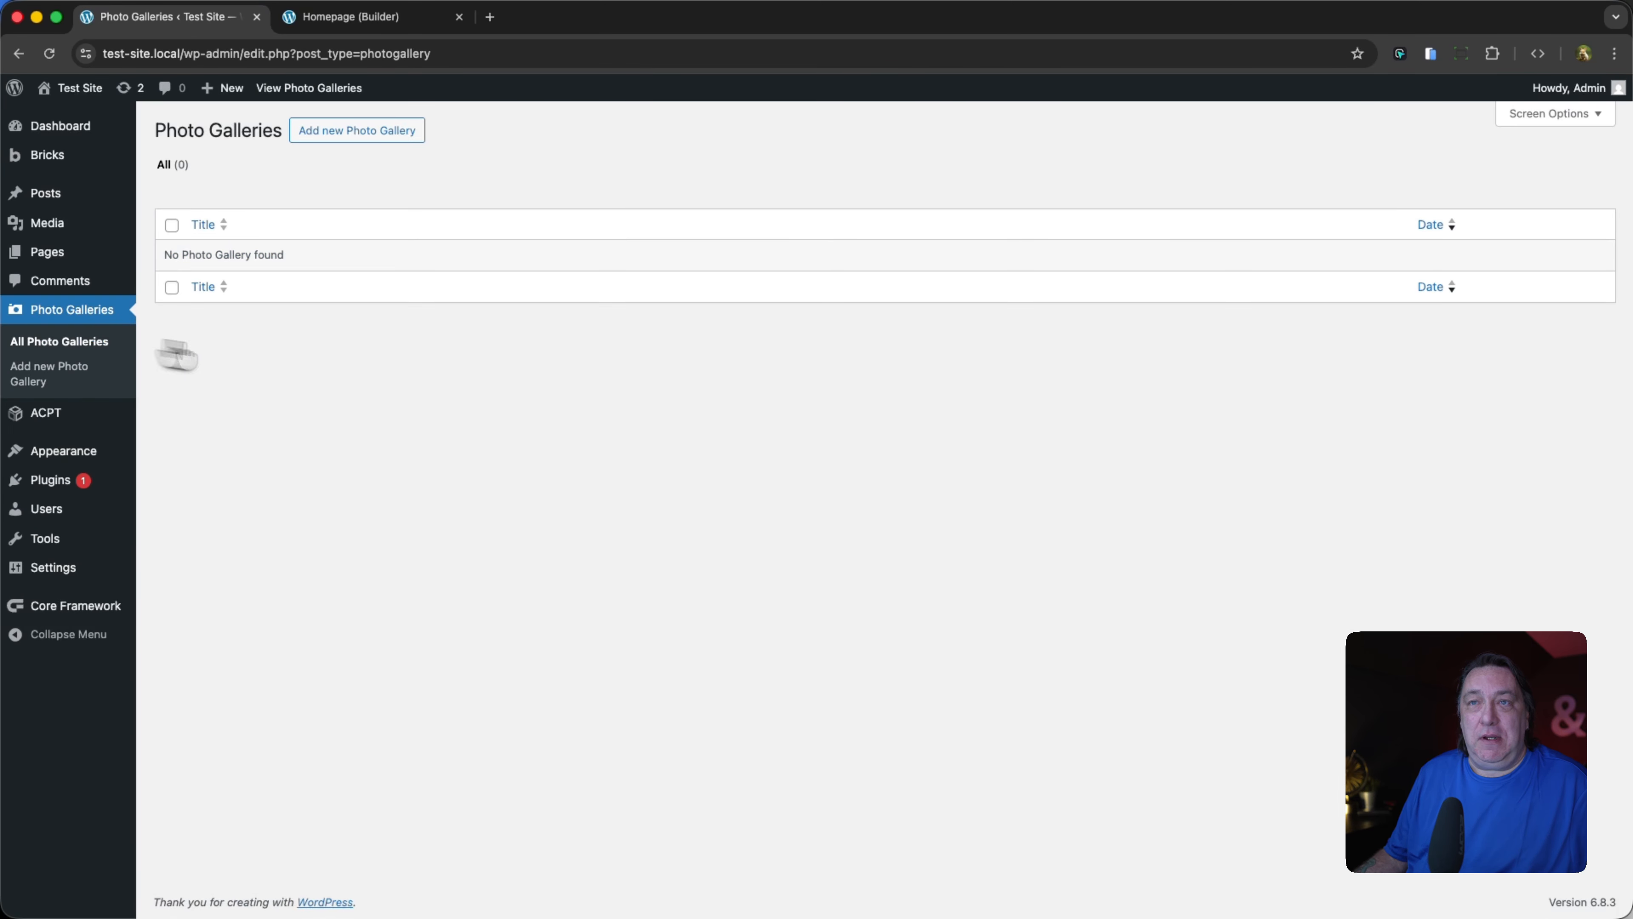
pyautogui.click(368, 137)
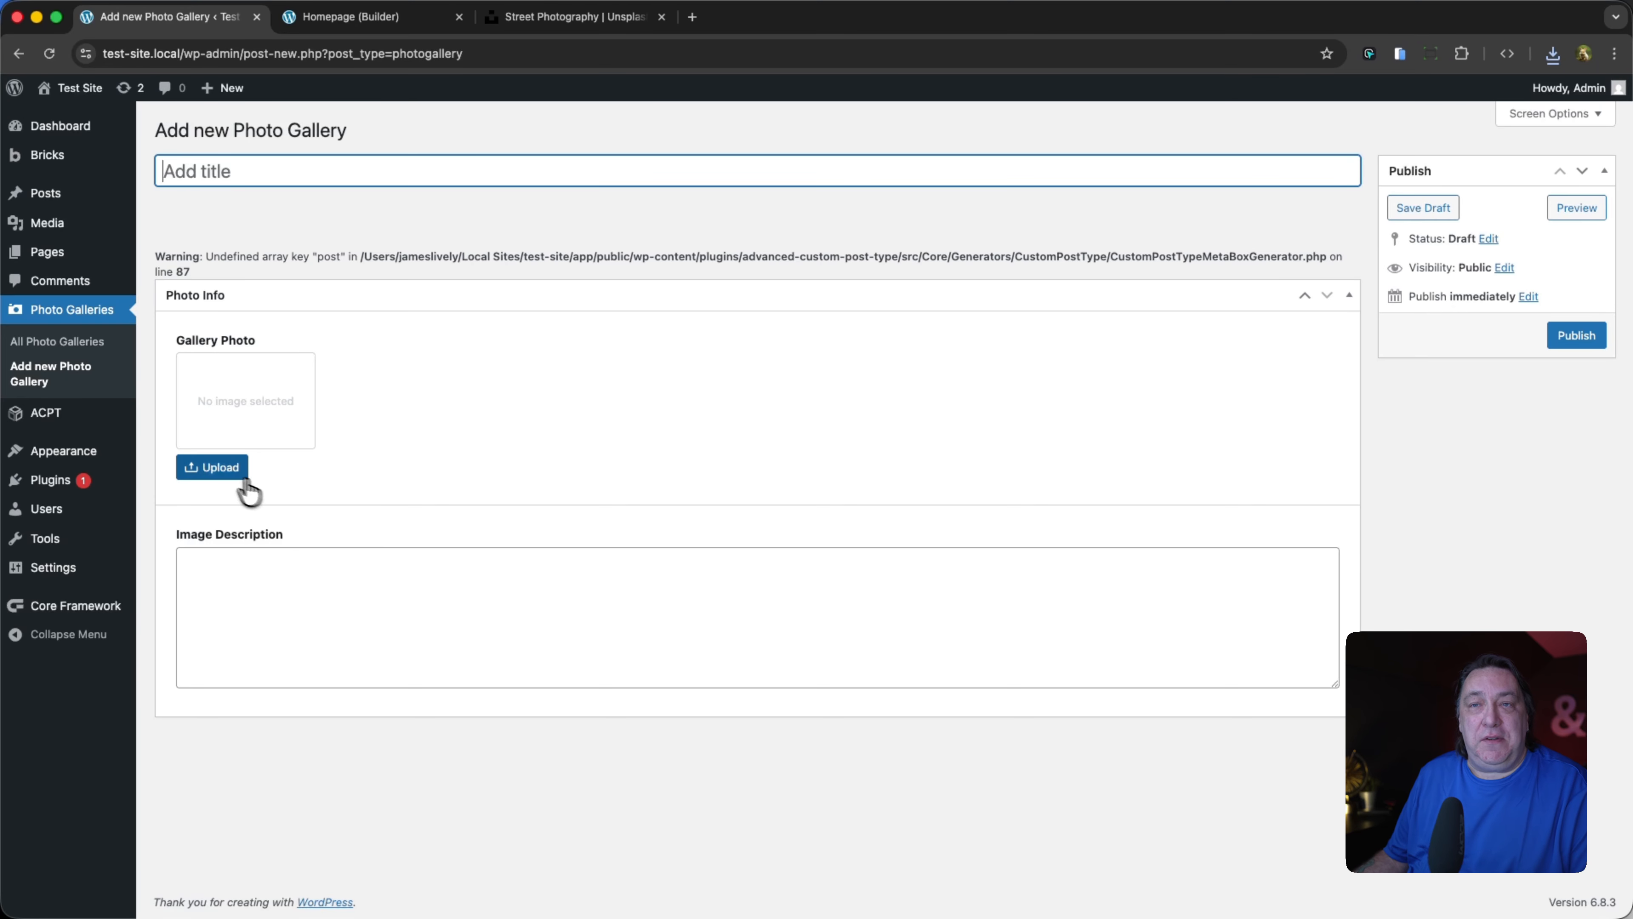
pyautogui.click(225, 474)
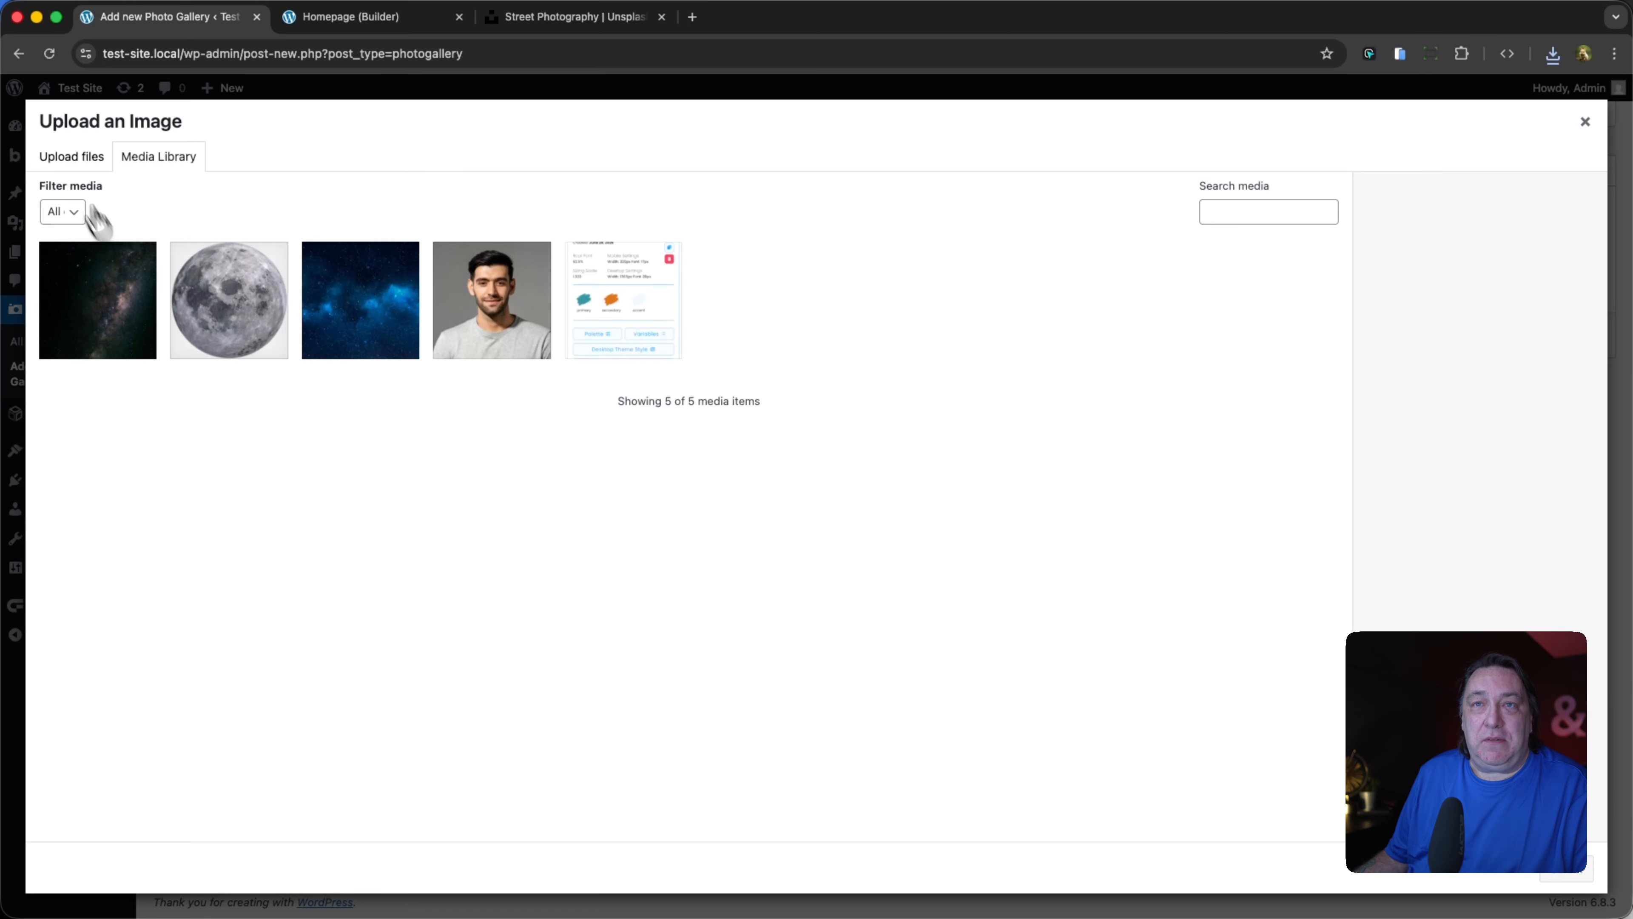
pyautogui.click(63, 162)
pyautogui.click(779, 465)
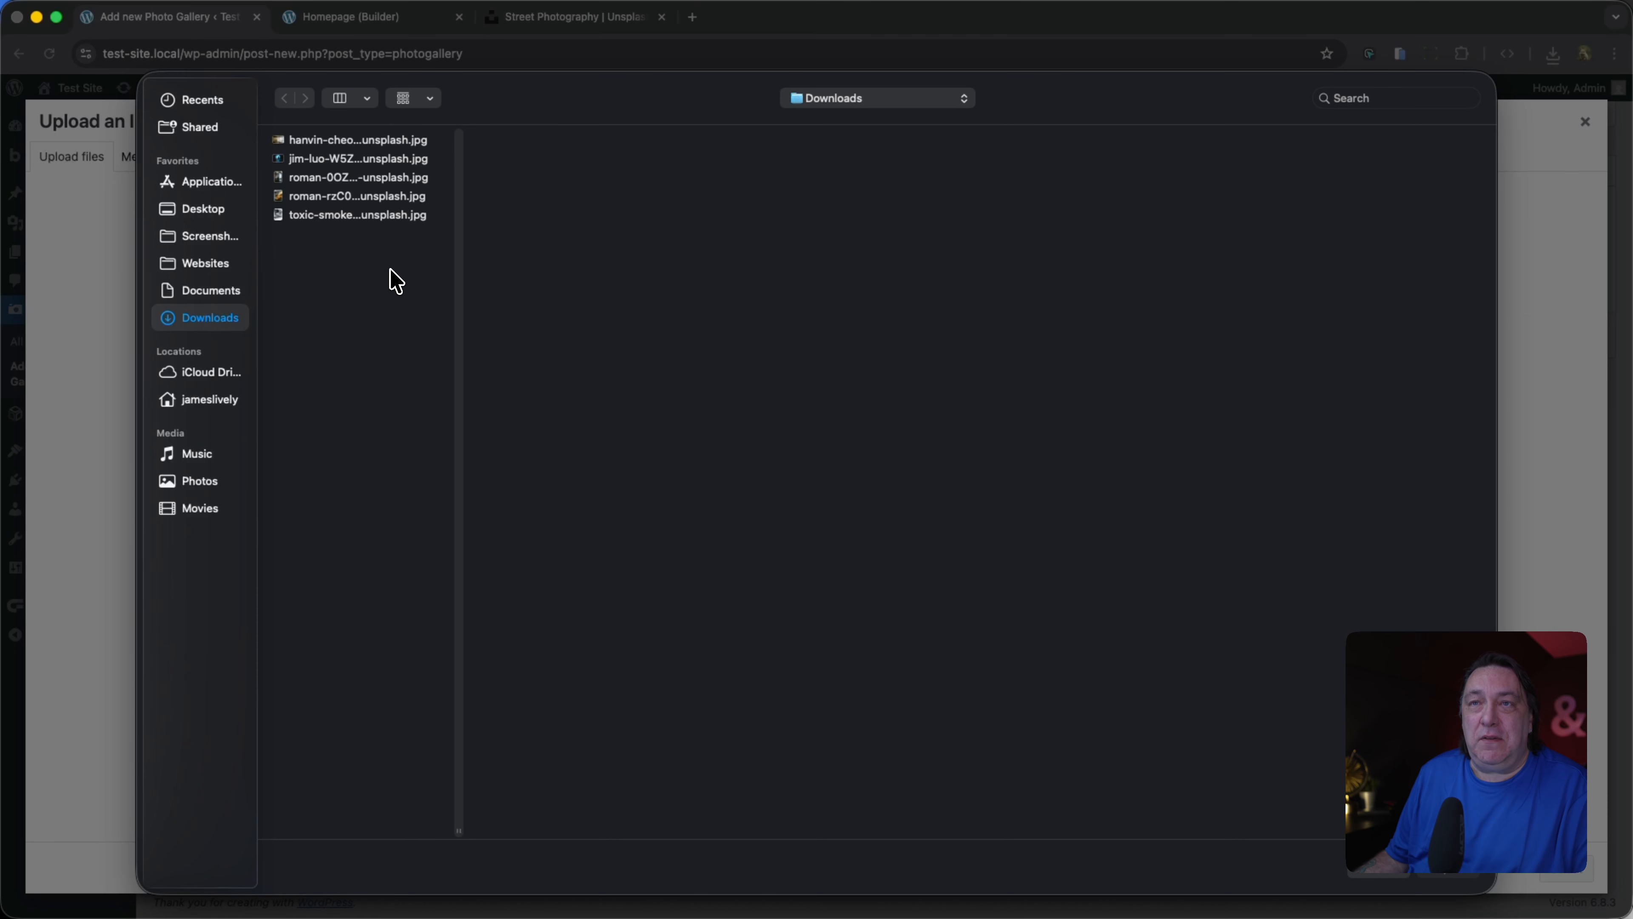
pyautogui.moveTo(396, 280); pyautogui.dragTo(255, 127)
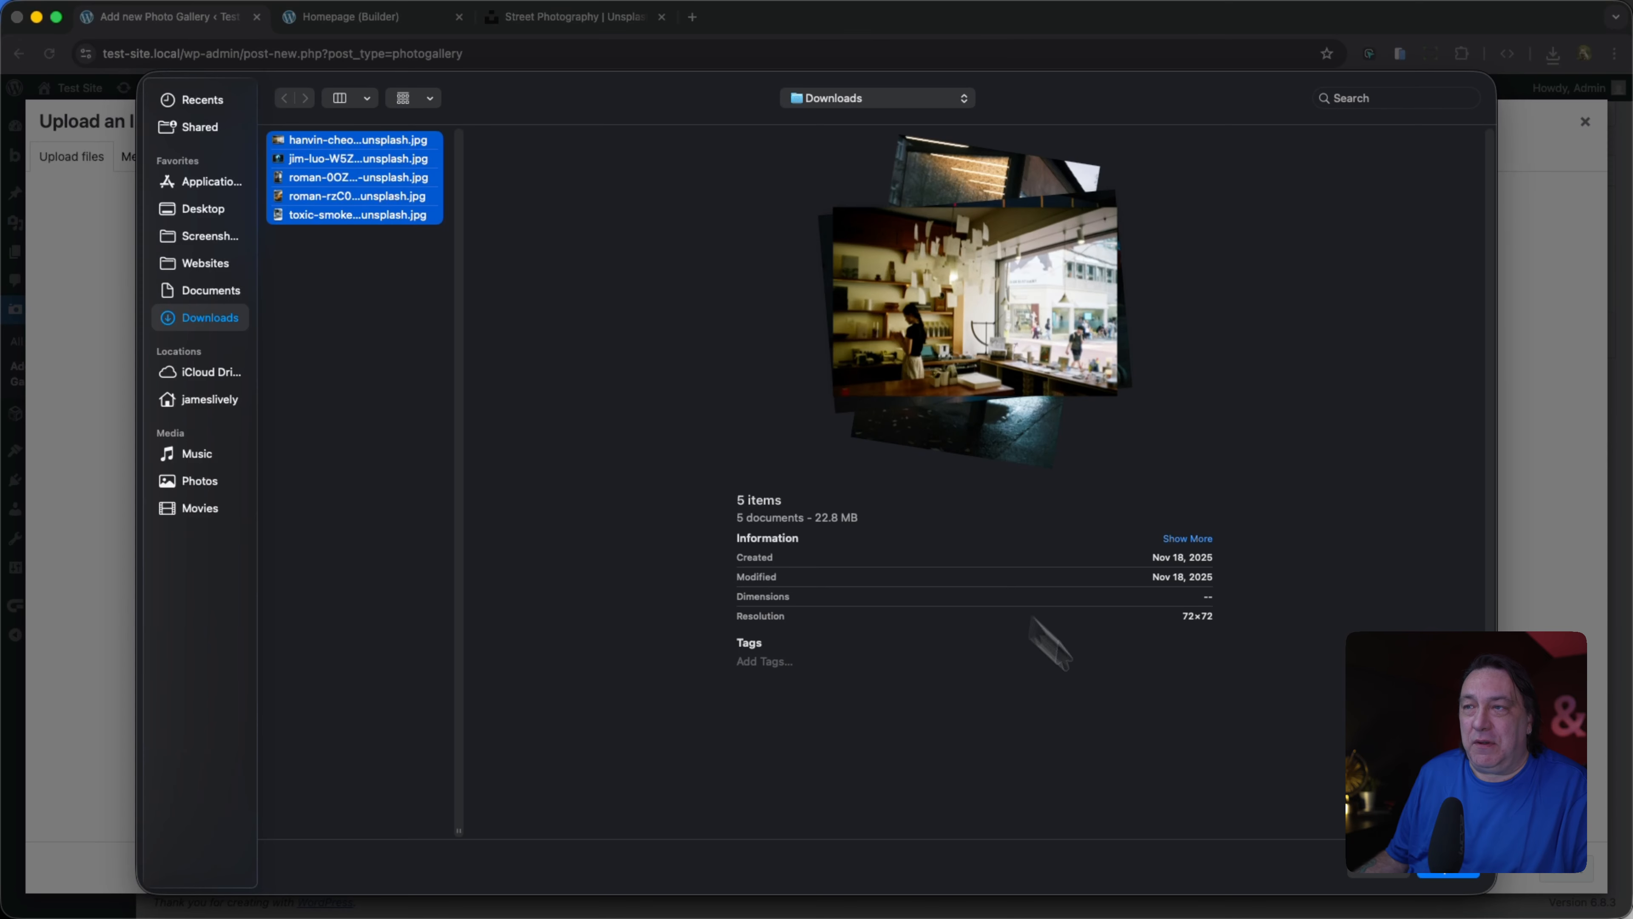
pyautogui.click(1457, 880)
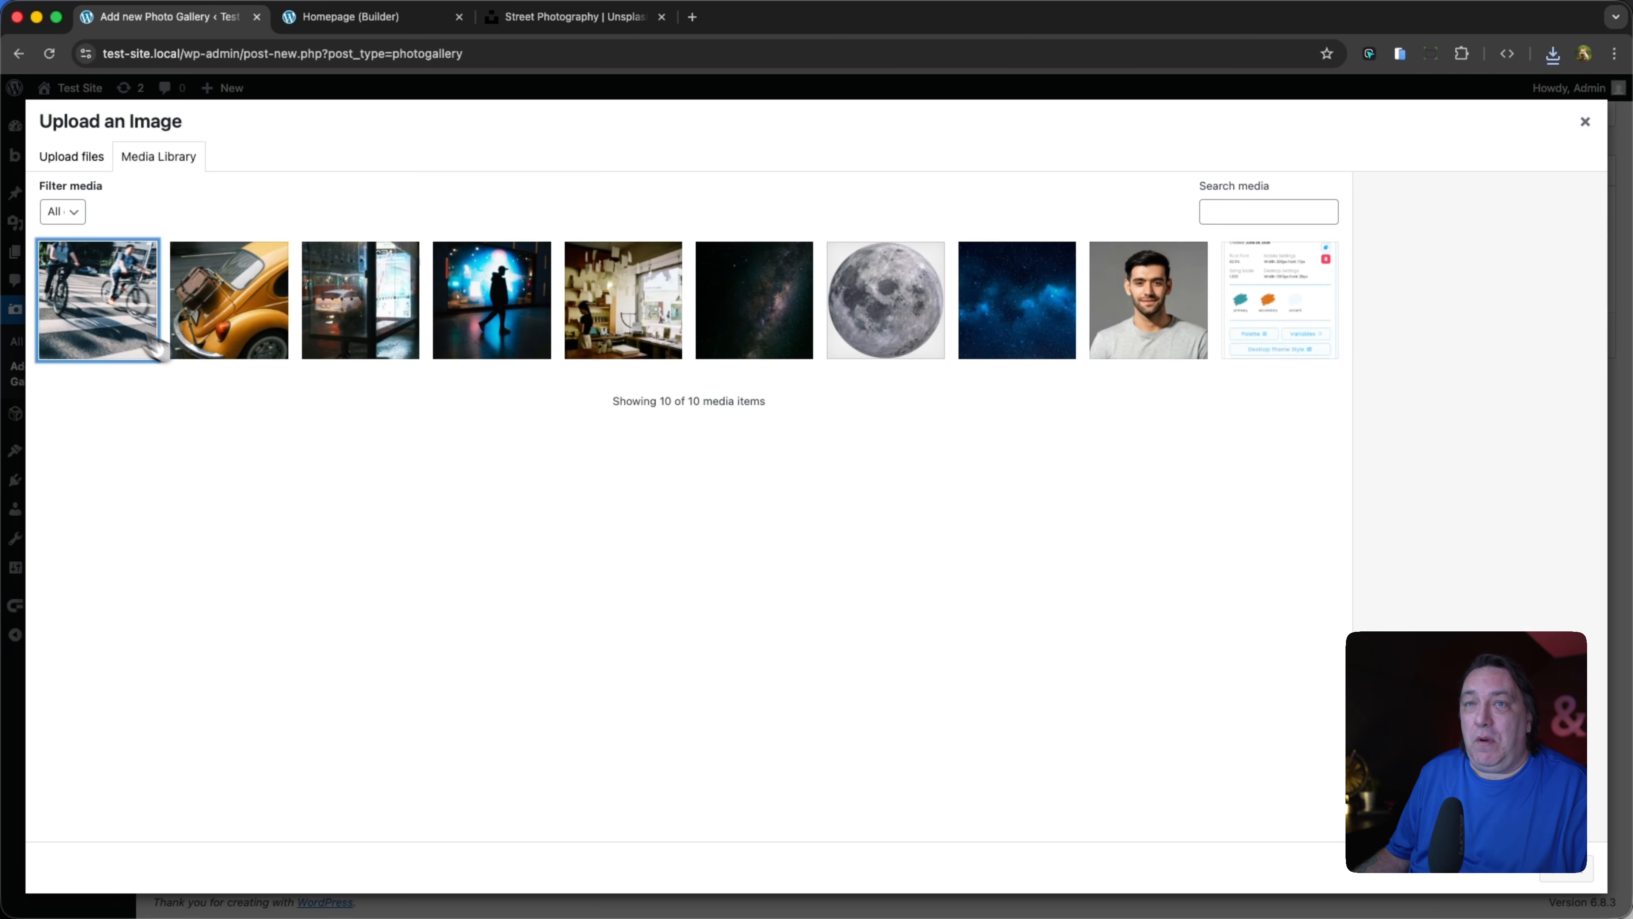
# Step: Use the photo of cyclists on a crosswalk as the Gallery Photo and title the entry NYC Crosswalk
pyautogui.click(1559, 876)
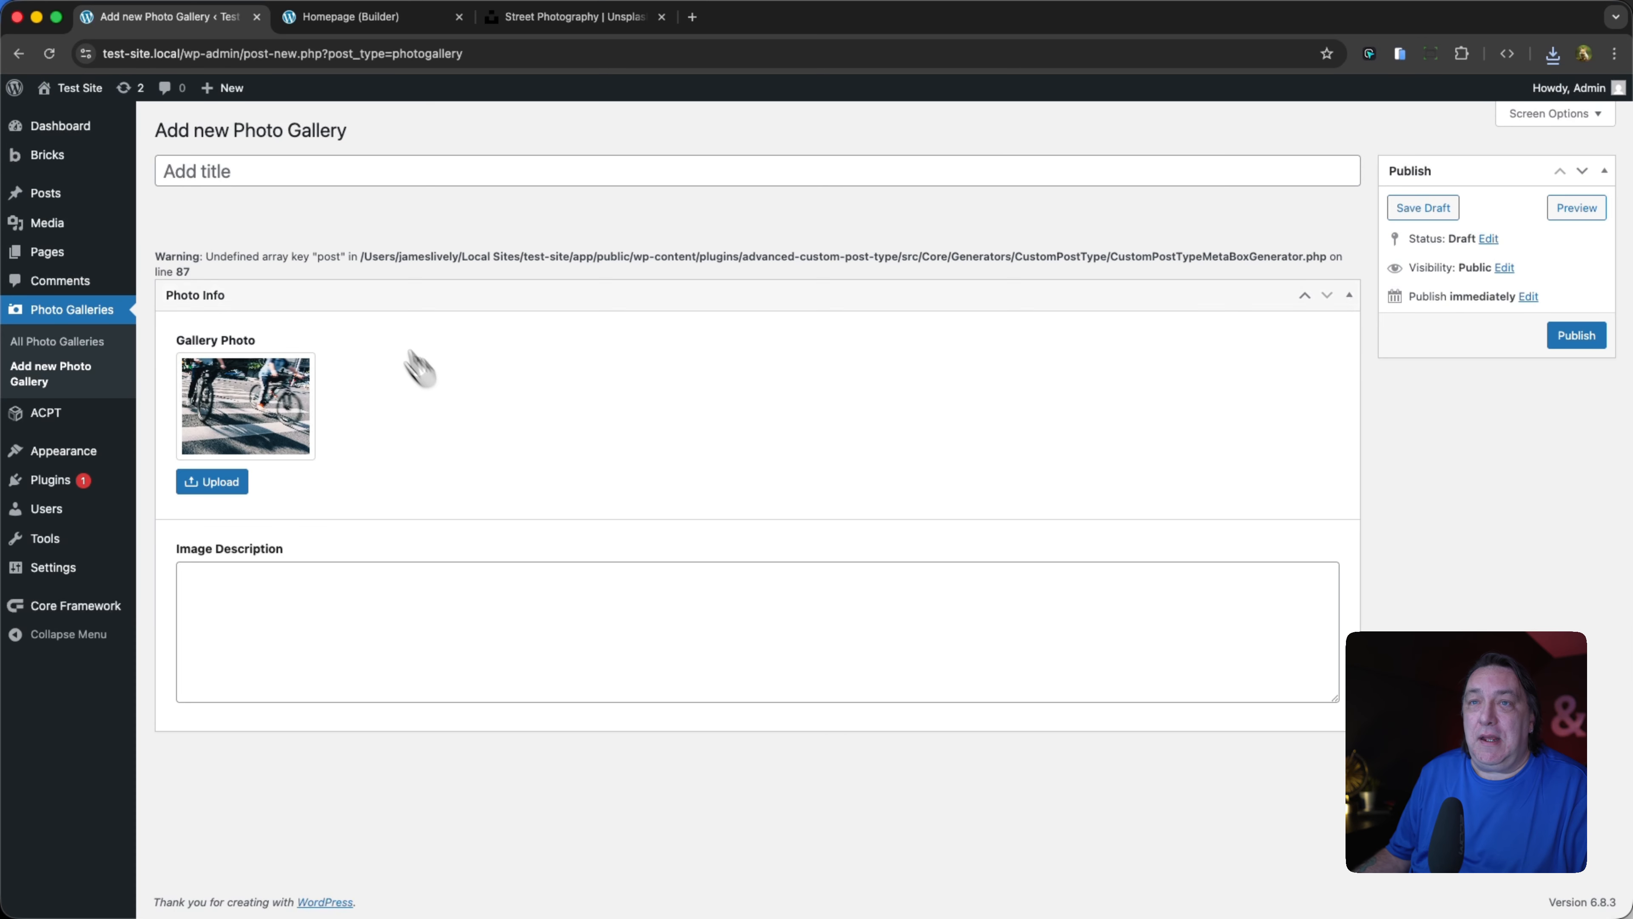
pyautogui.click(347, 181)
pyautogui.write('NYC Crosswalk')
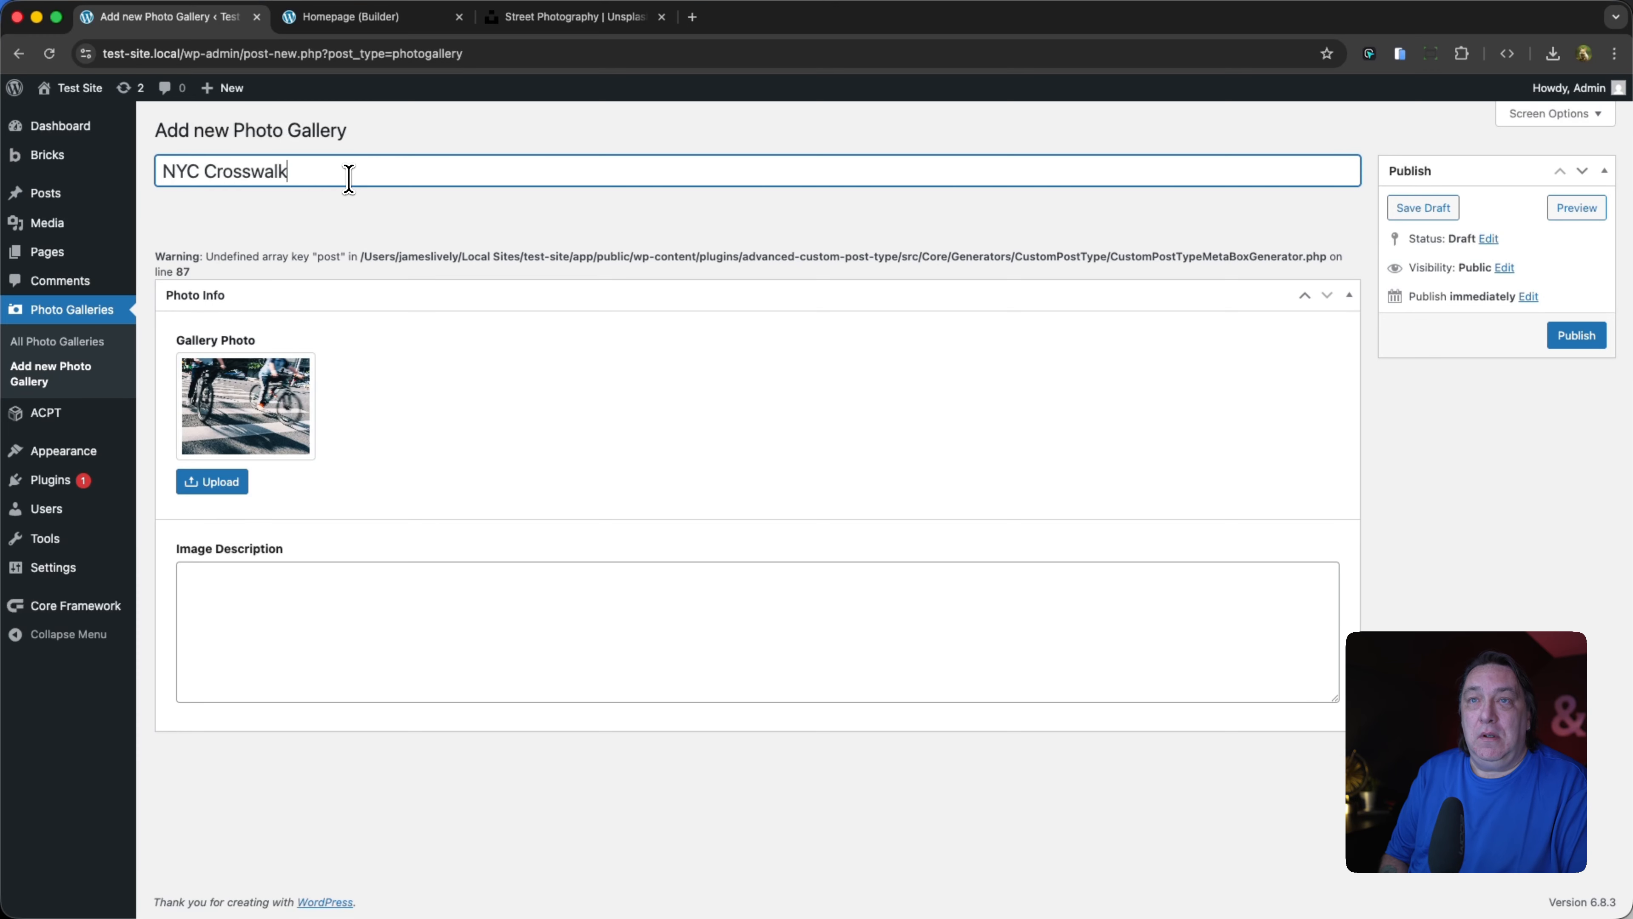
# Step: Enter "This is an image of crossing the street on a bike." as the image description and publish the entry
pyautogui.click(329, 618)
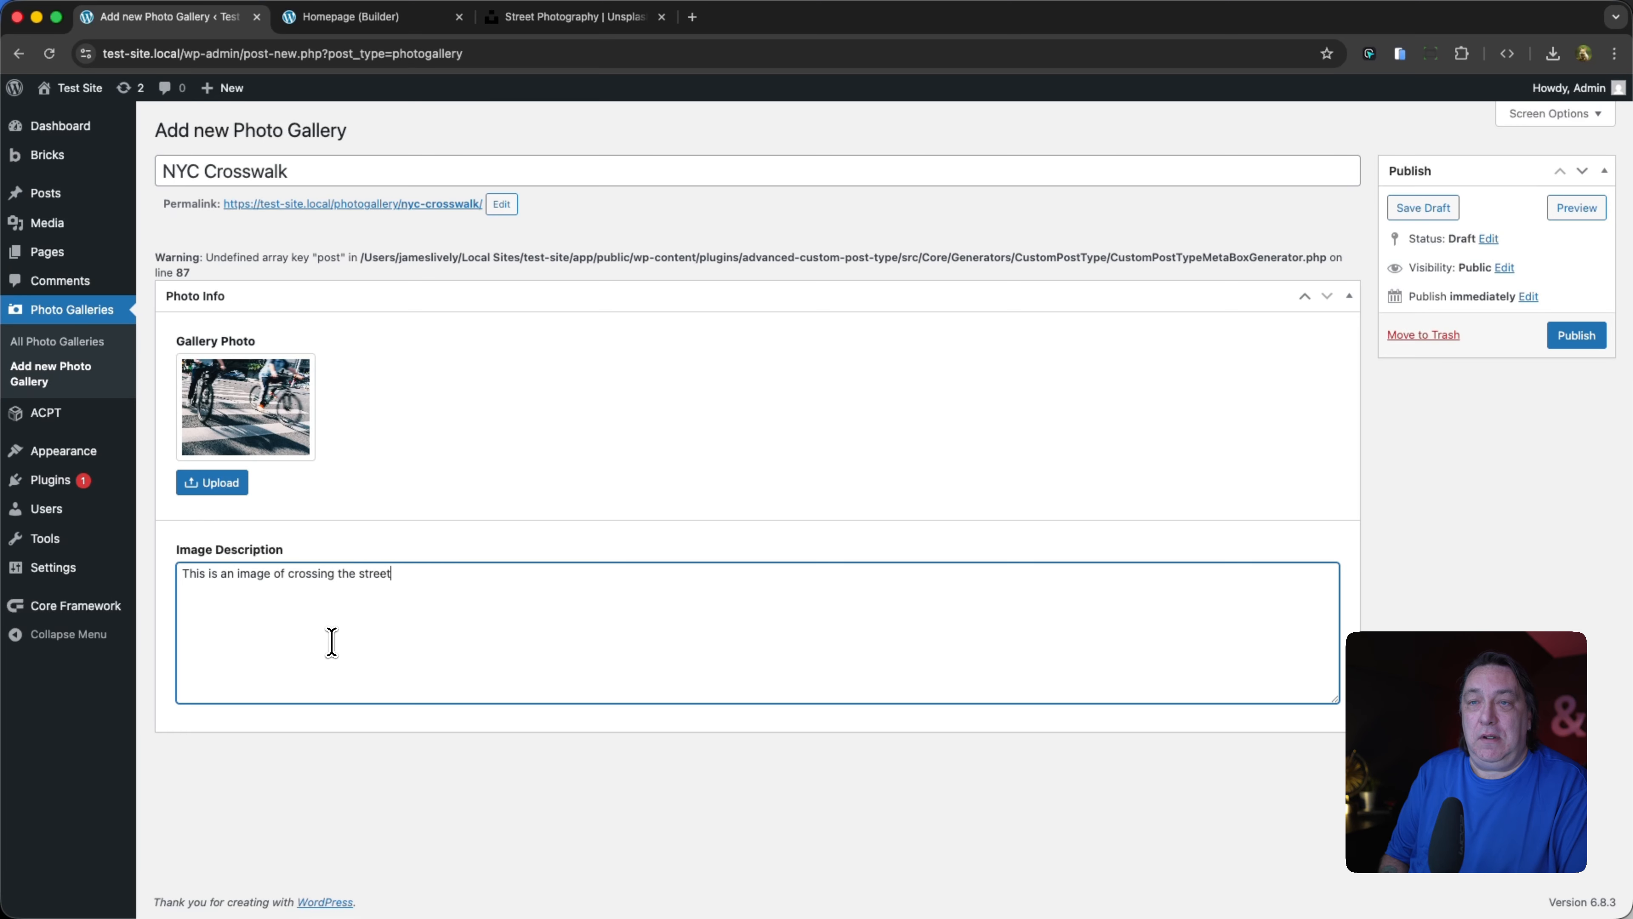
pyautogui.write('.')
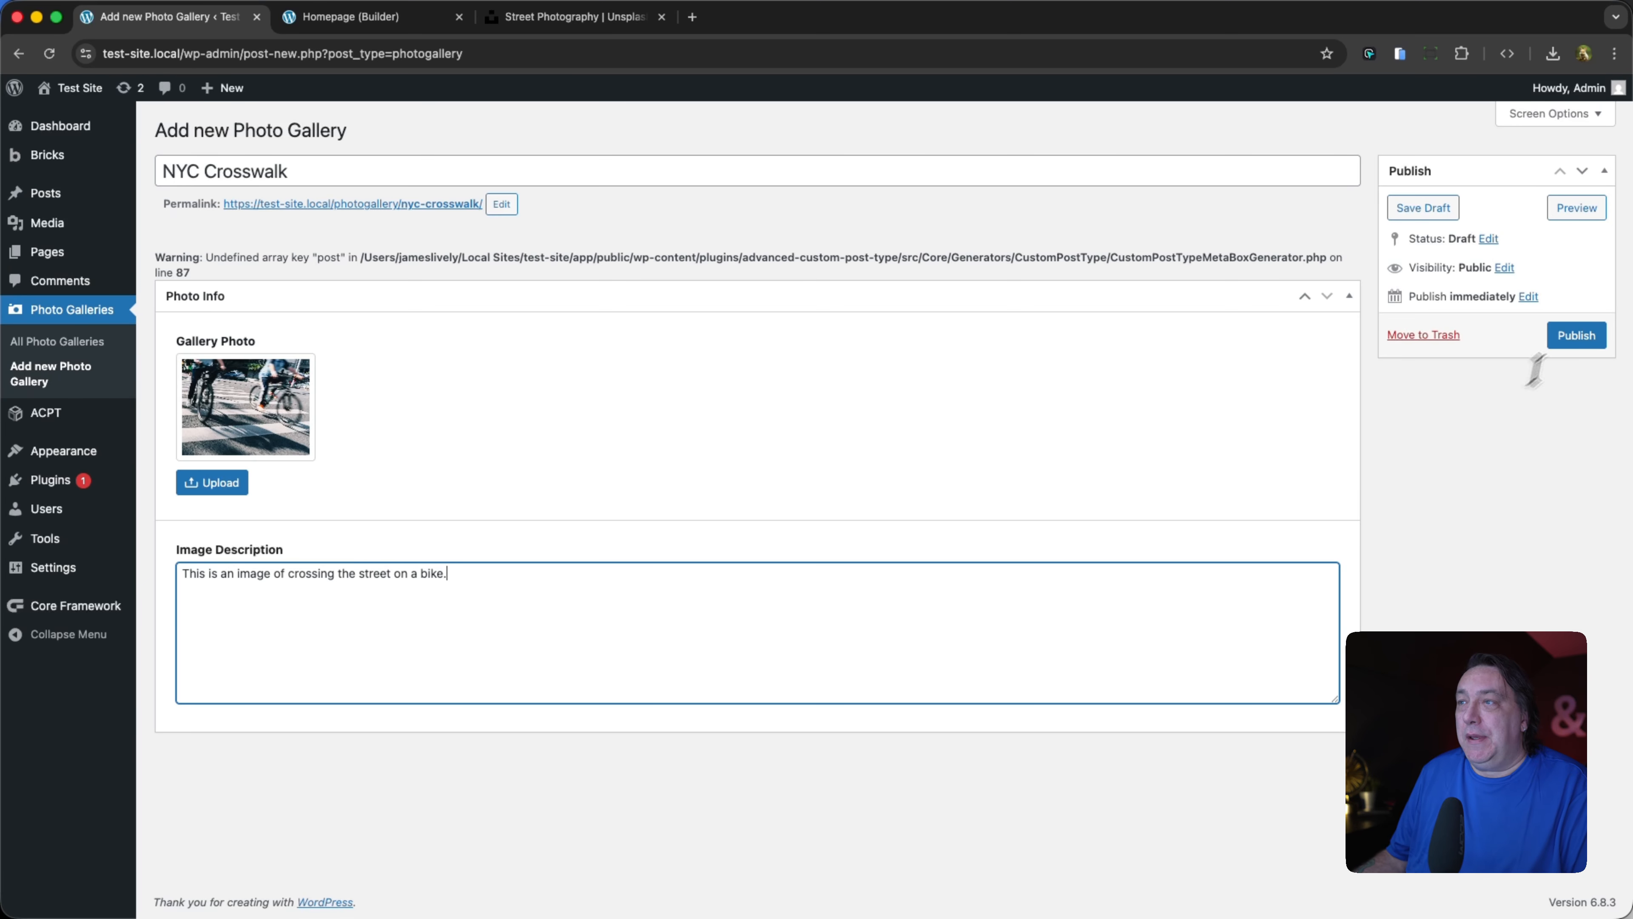
pyautogui.click(1576, 335)
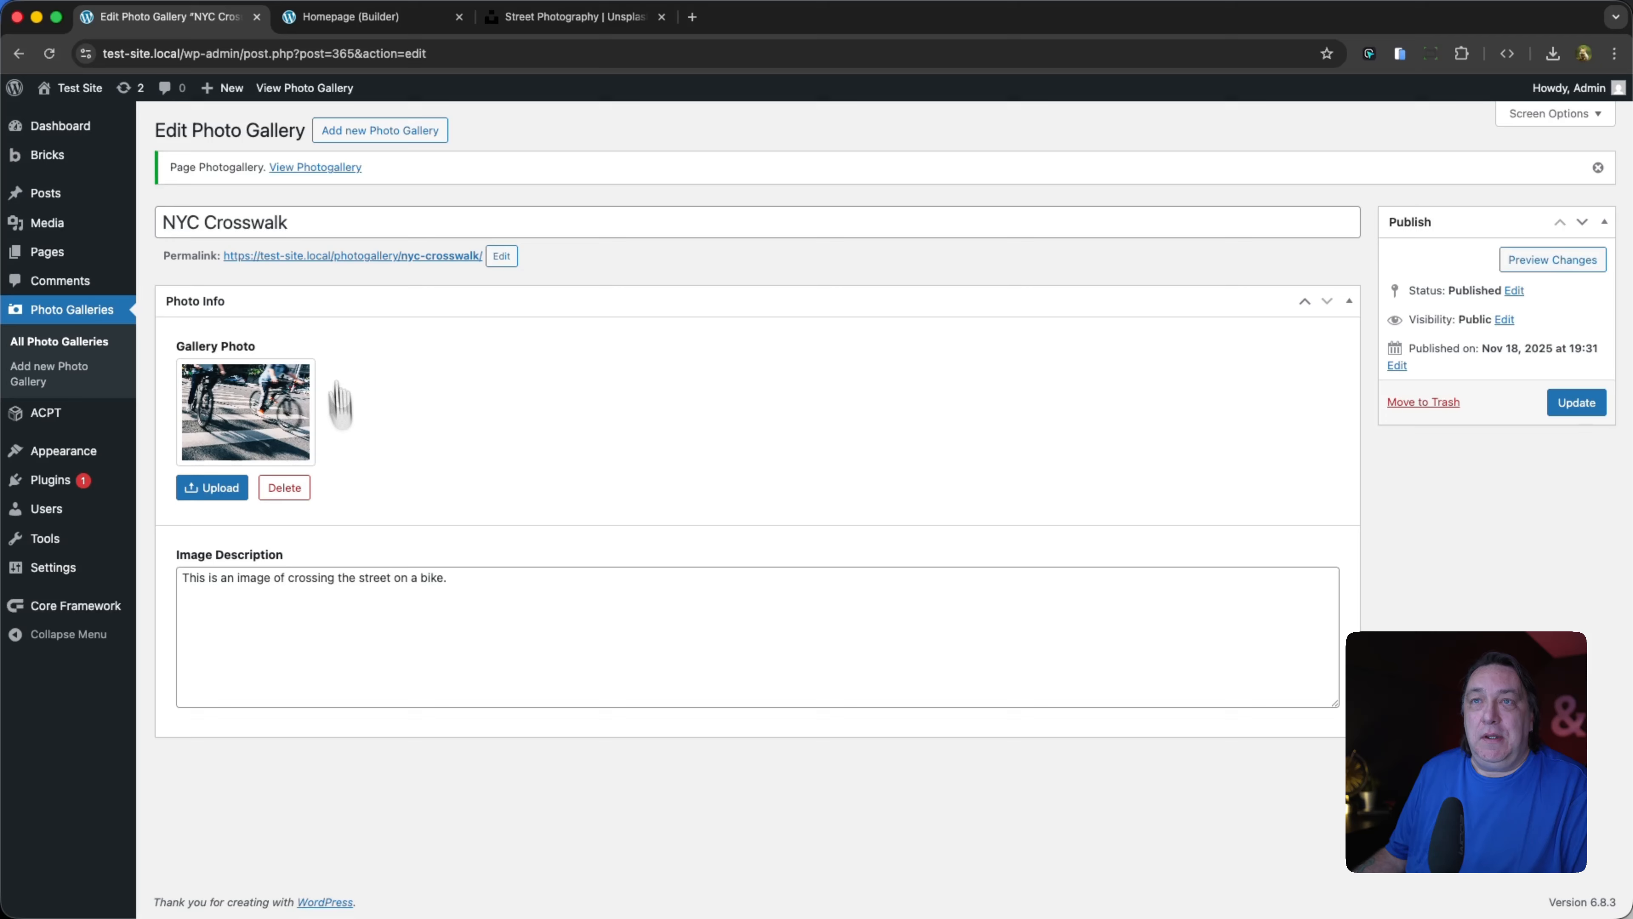
# Step: Start another Photo Gallery entry and choose the yellow car image from the media library as its Gallery Photo
pyautogui.click(389, 137)
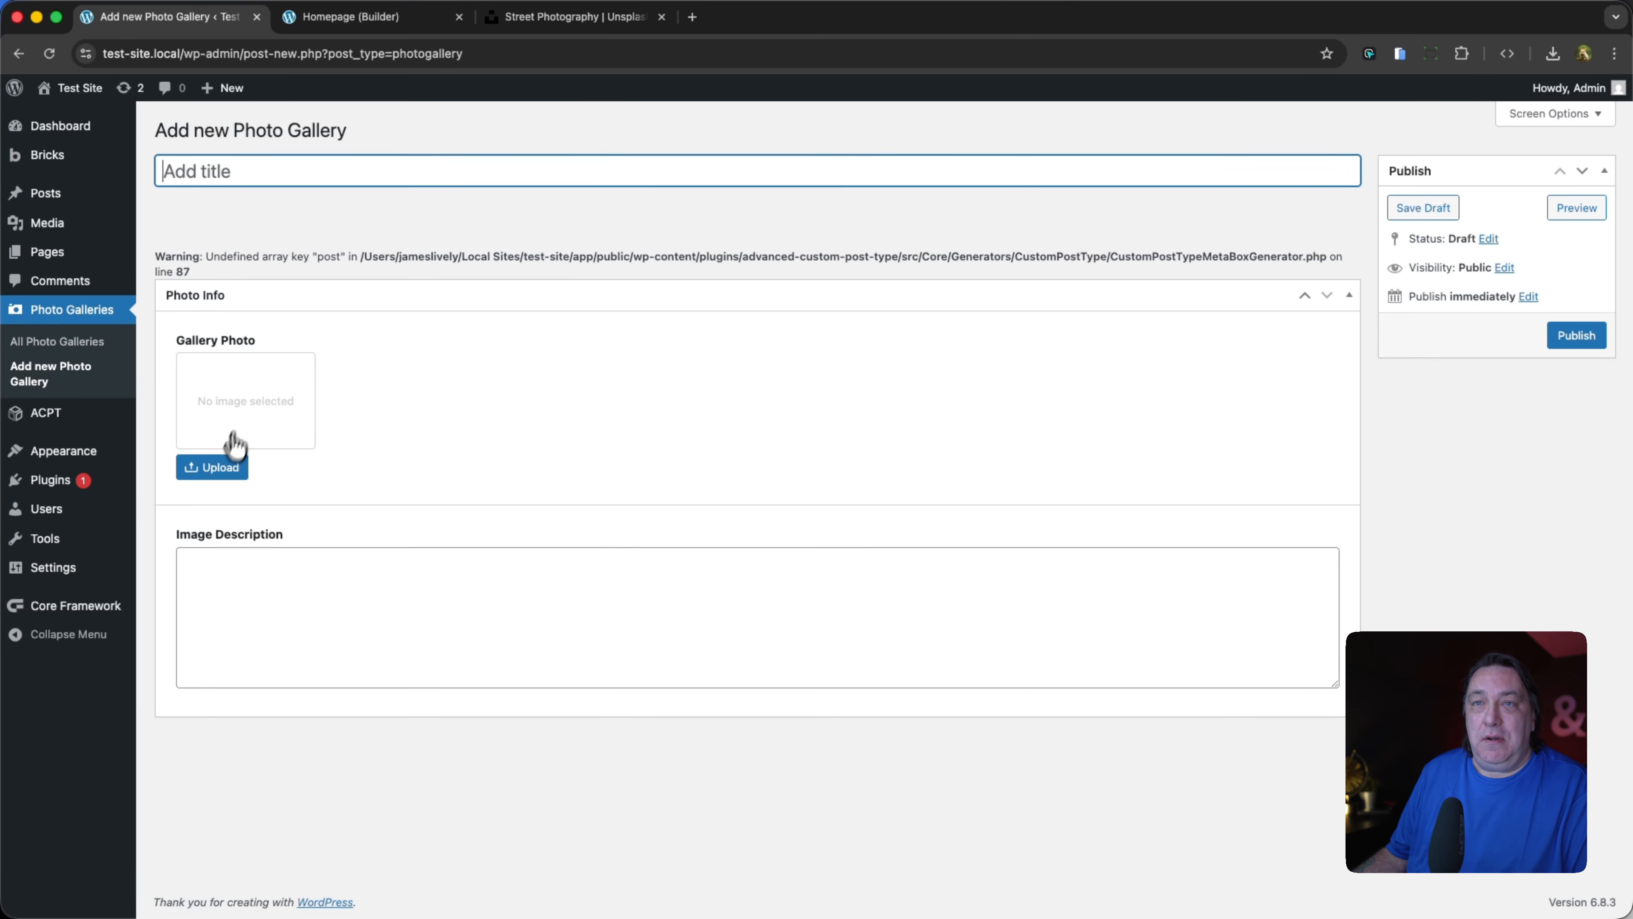
pyautogui.click(219, 465)
pyautogui.click(258, 321)
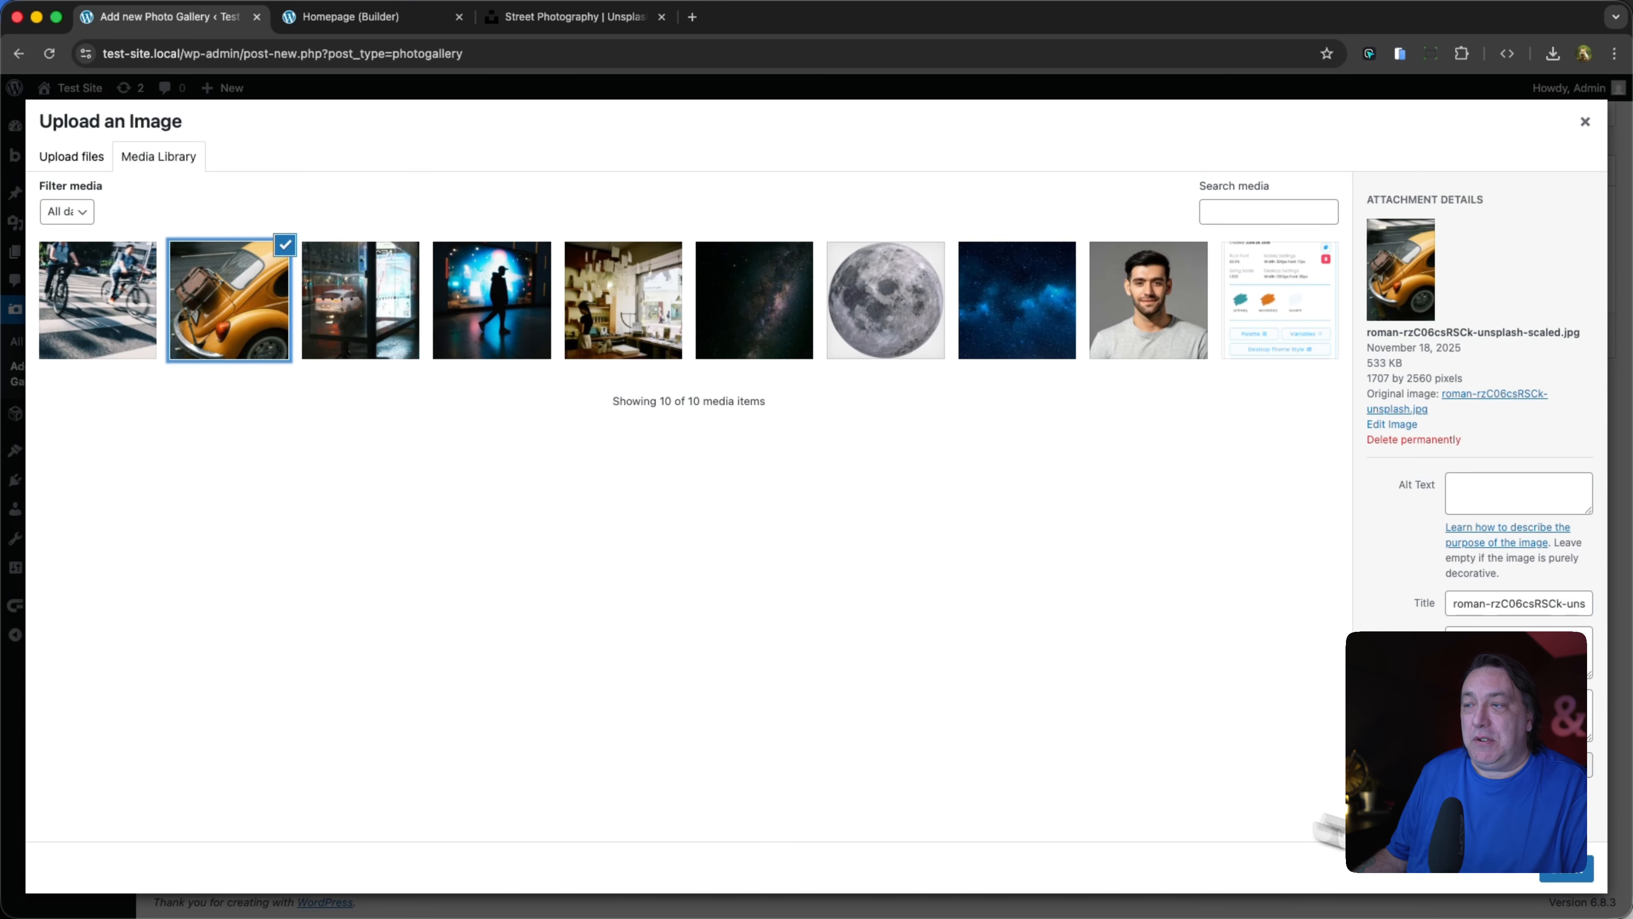
pyautogui.click(1569, 875)
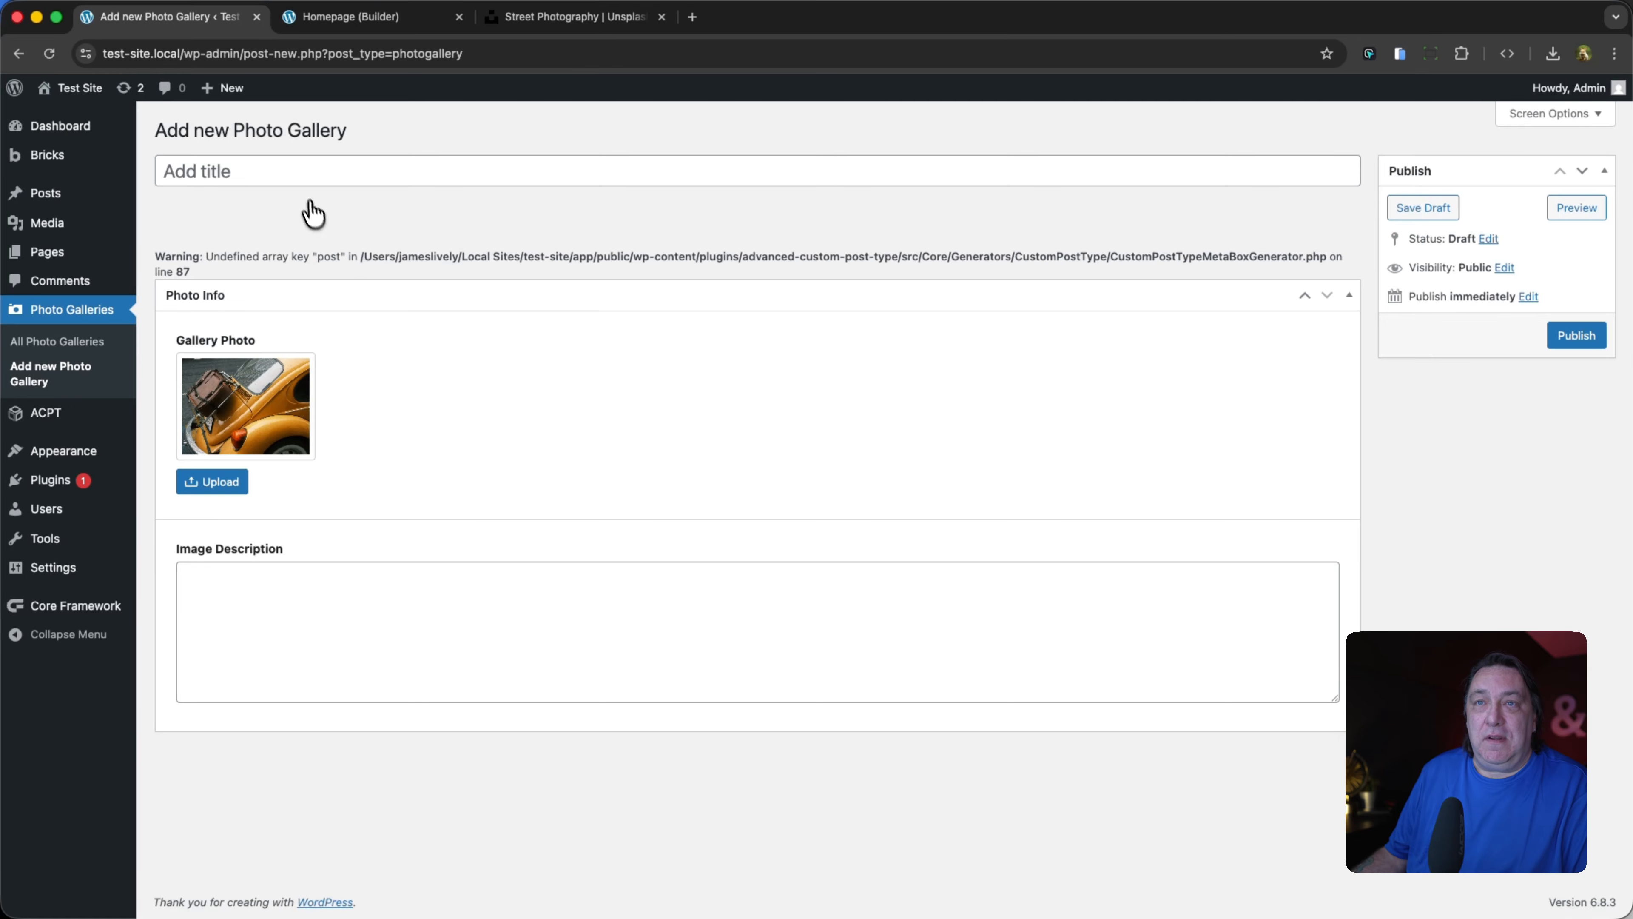
# Step: Title the entry Yellow Beetle, describe the image as "An older VW bug." and publish it
pyautogui.click(327, 170)
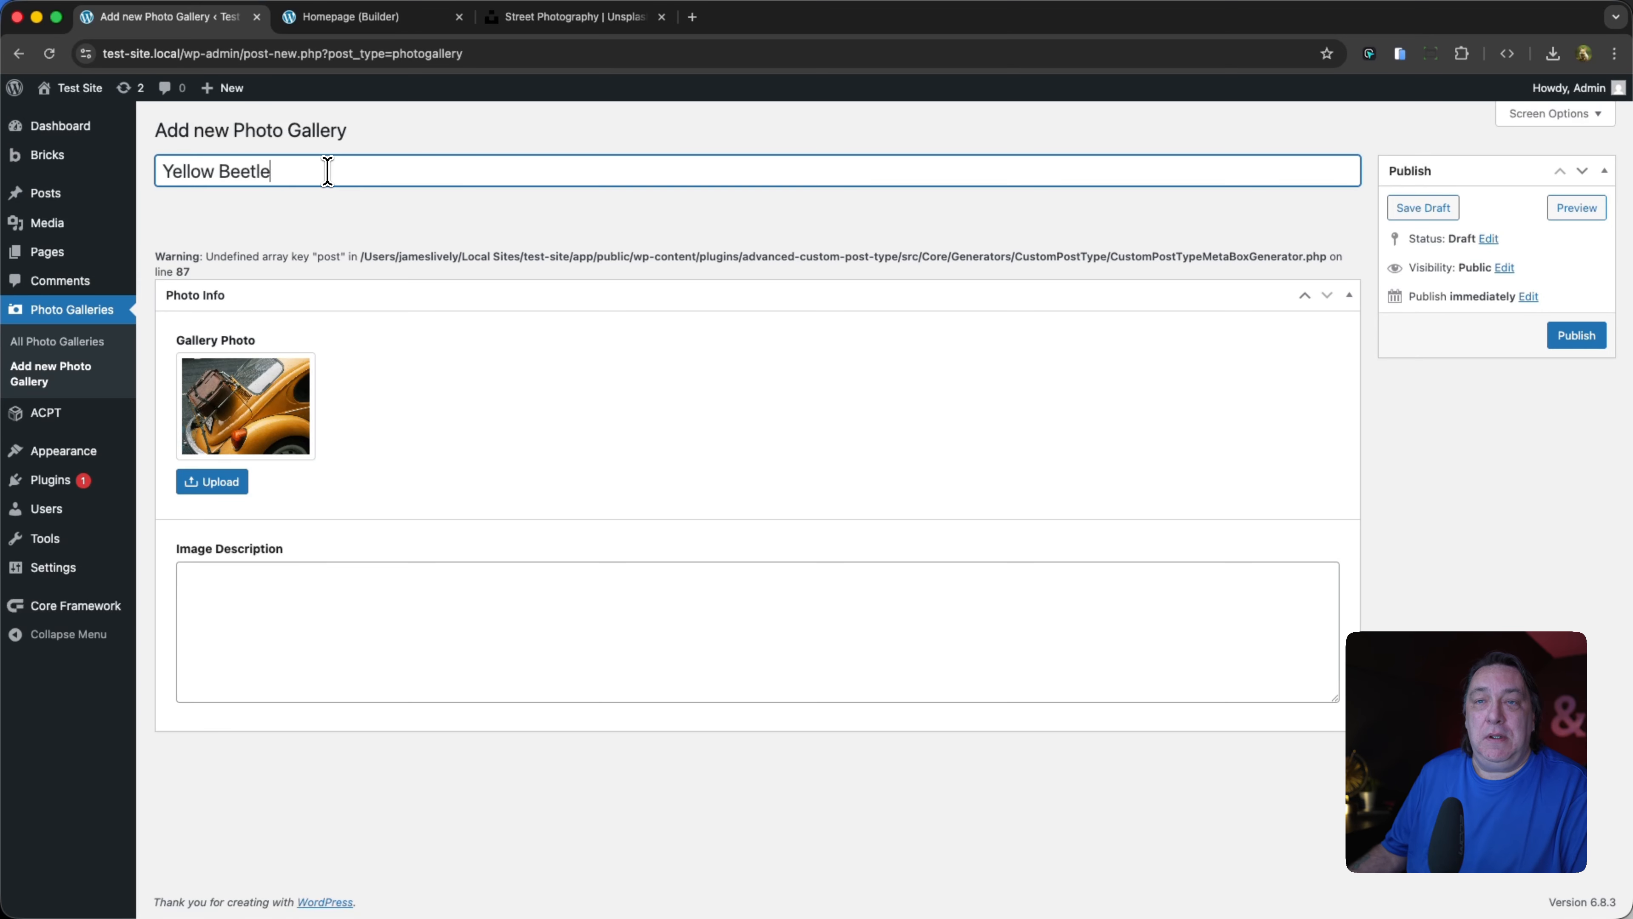
pyautogui.click(322, 606)
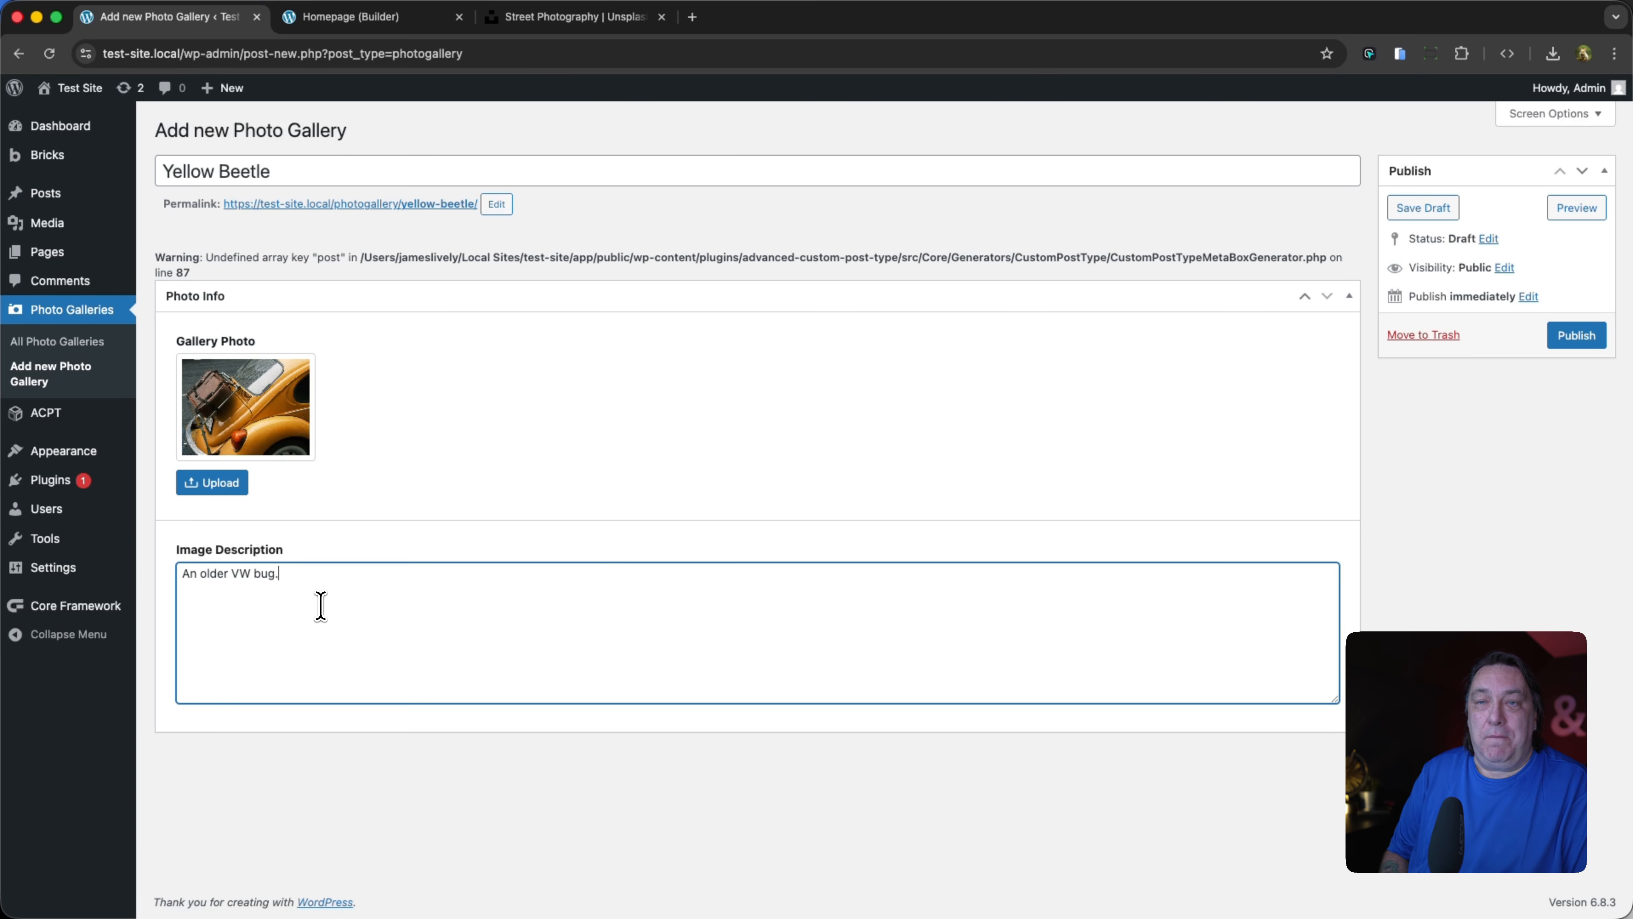
pyautogui.click(1586, 335)
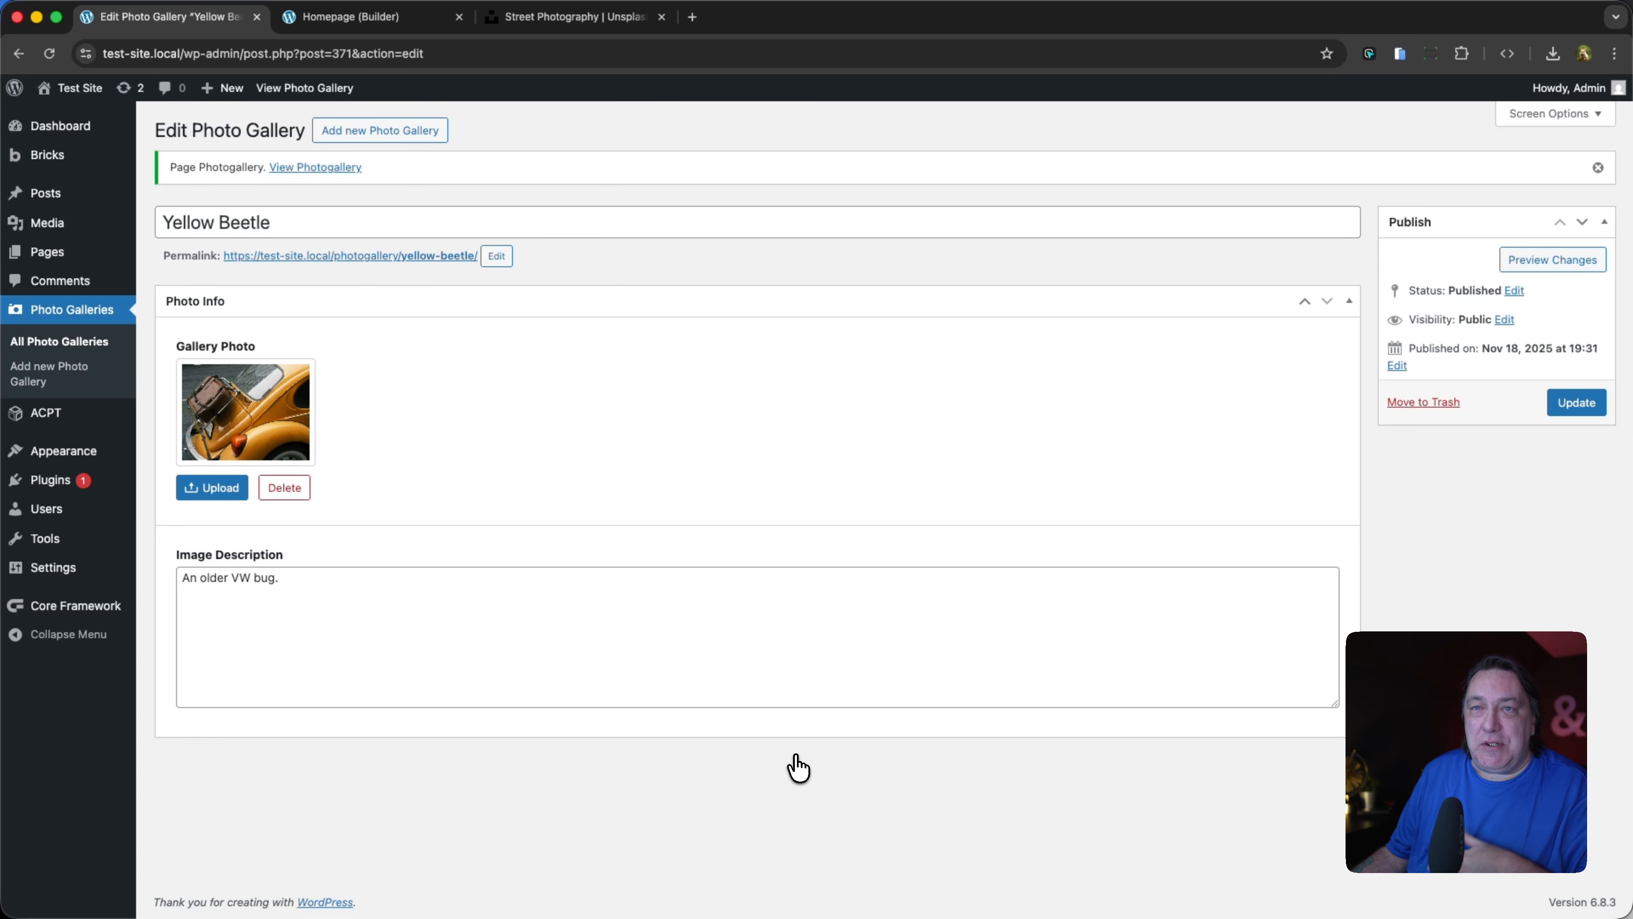
# Step: Start a third Photo Gallery entry and choose the shop interior image from the media library as its Gallery Photo
pyautogui.click(359, 136)
pyautogui.click(225, 473)
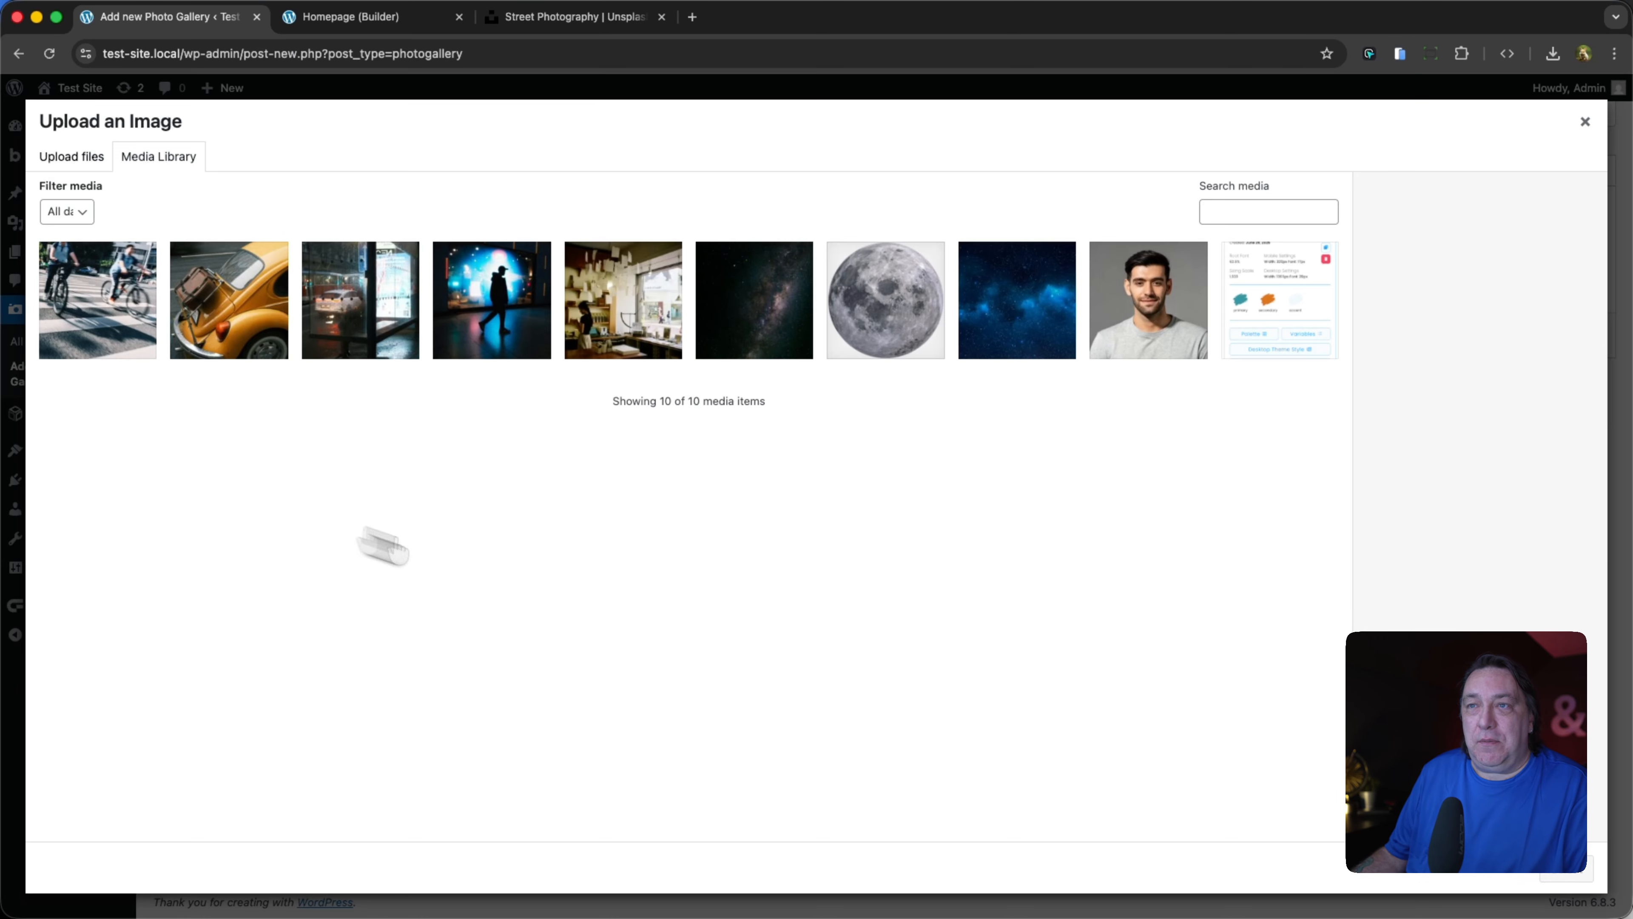
pyautogui.click(629, 341)
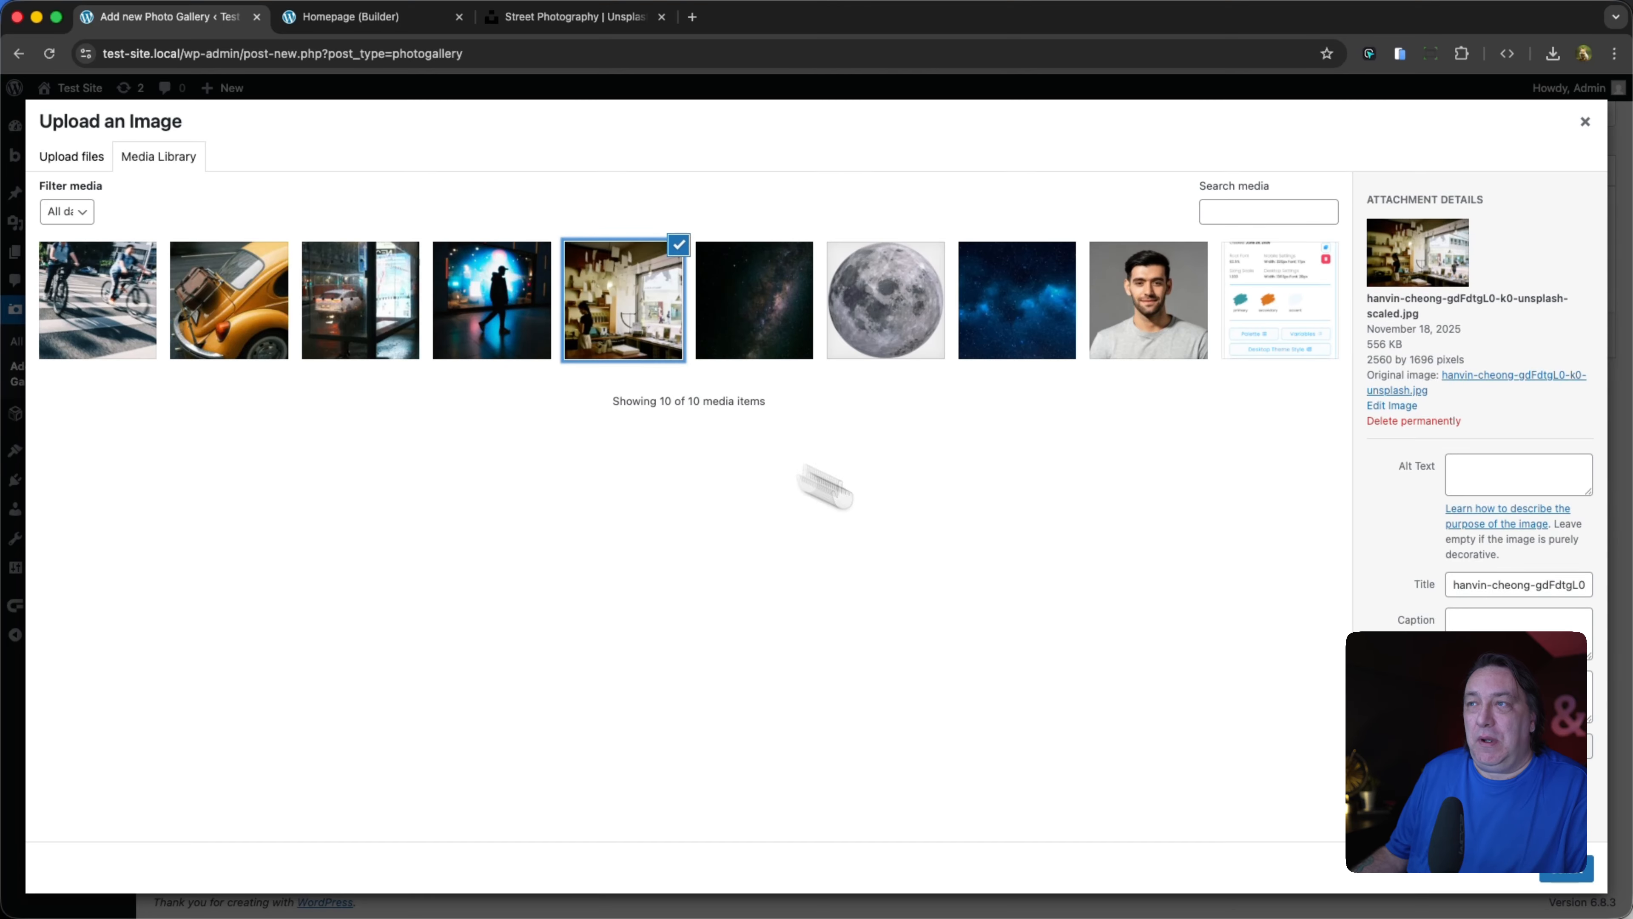
pyautogui.click(1576, 872)
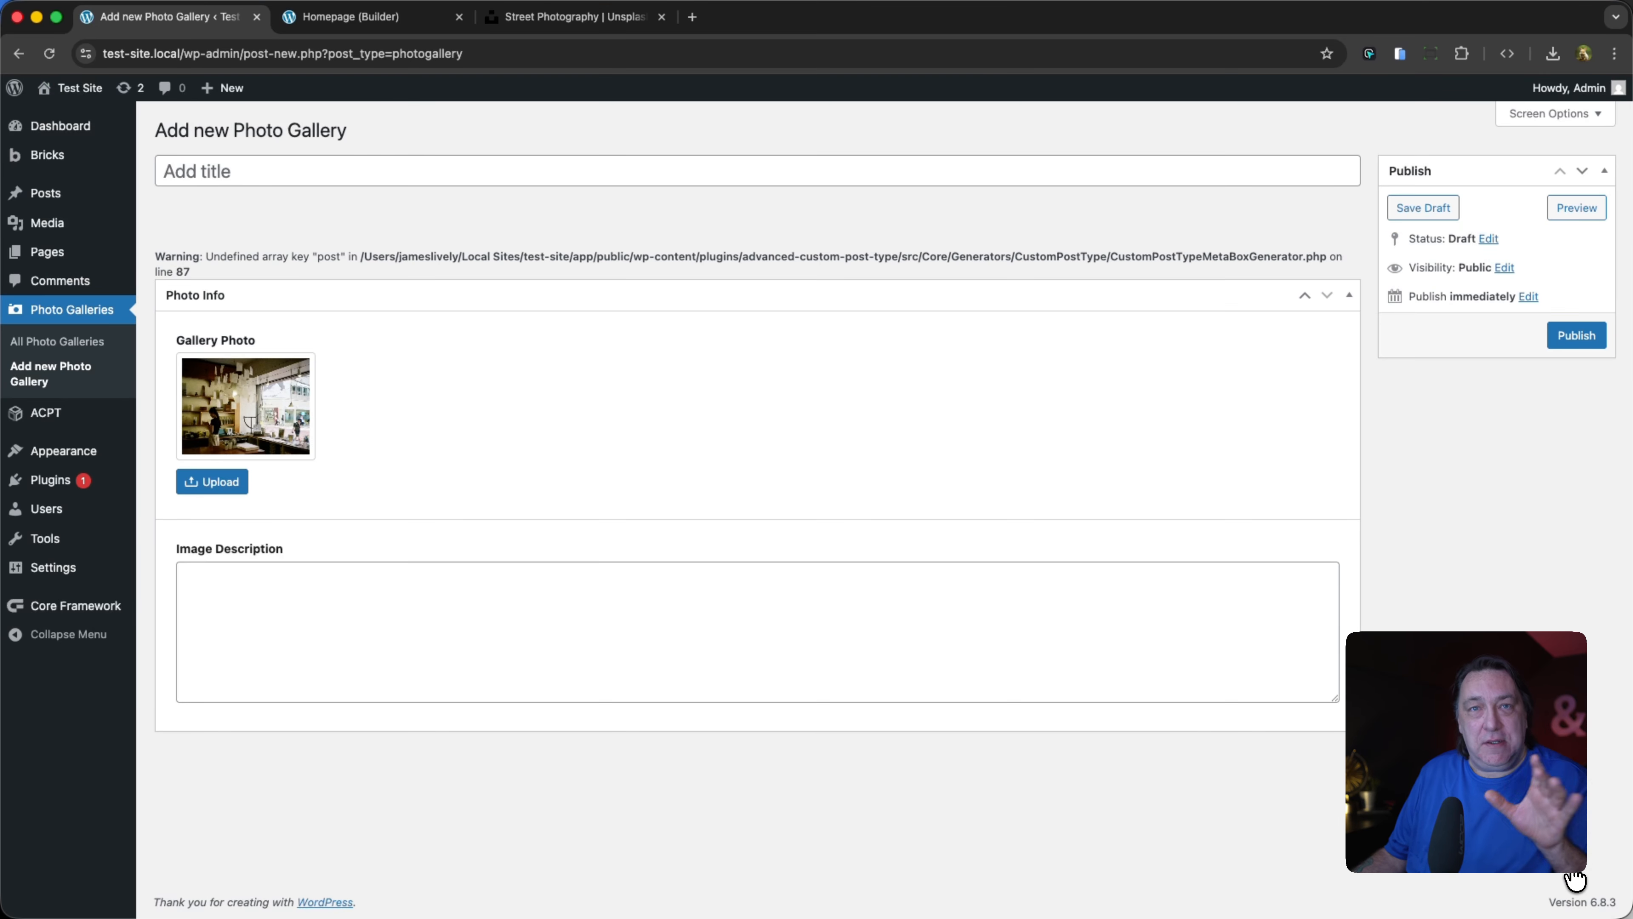
# Step: Title the entry Inside Shop and enter "This is inside of a store." as the image description
pyautogui.click(315, 173)
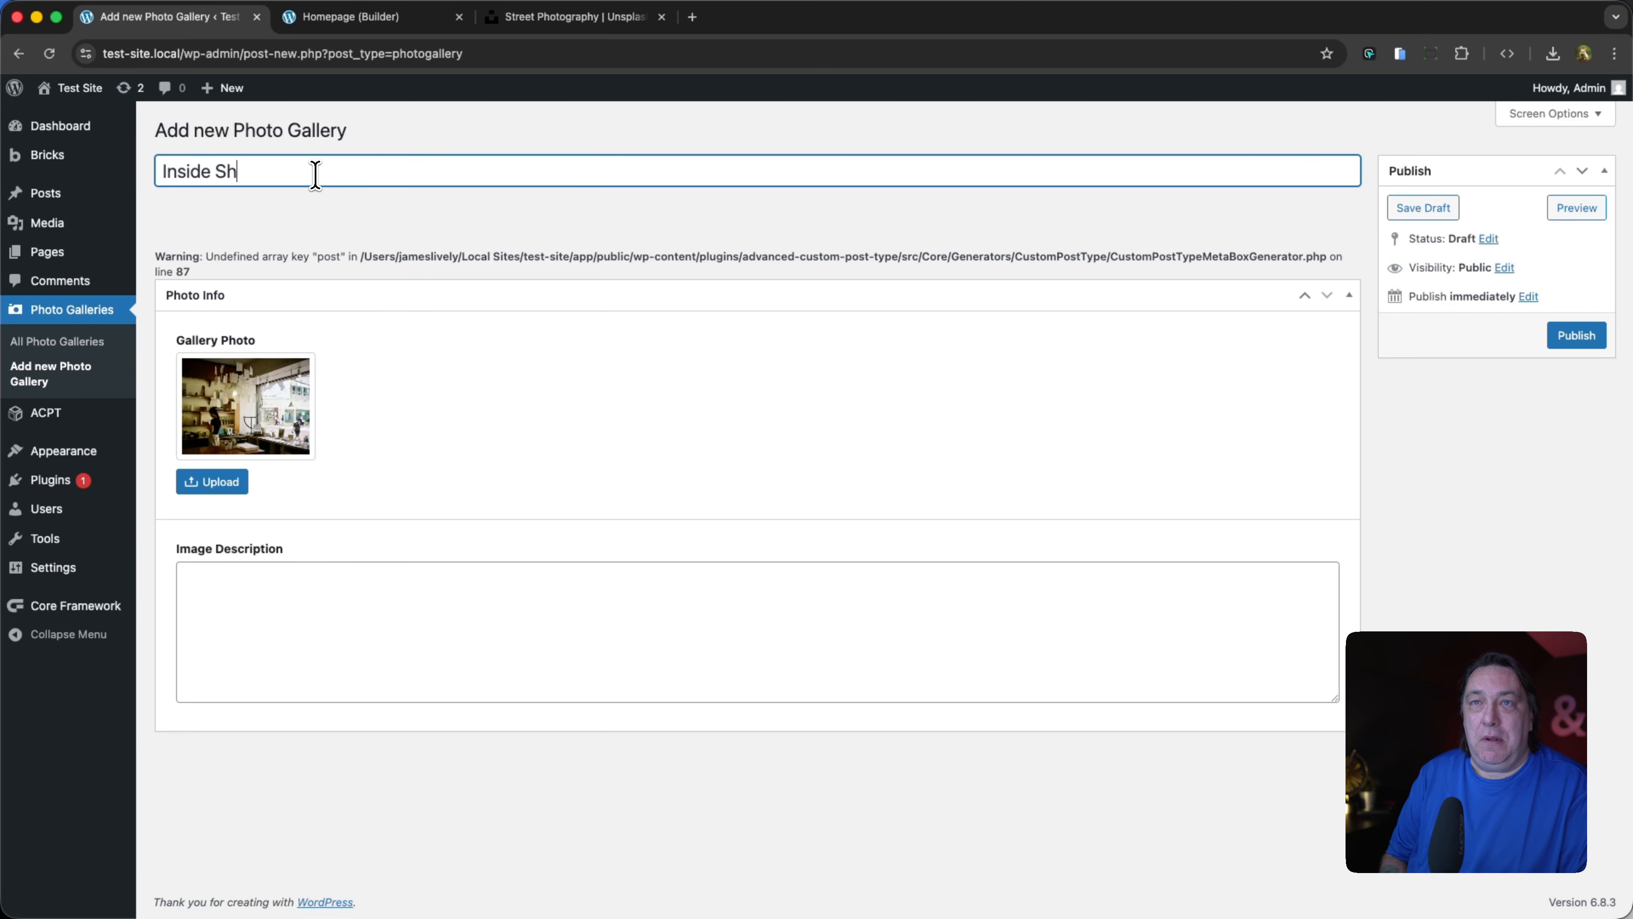
pyautogui.click(278, 625)
pyautogui.write('This is inside of a store.')
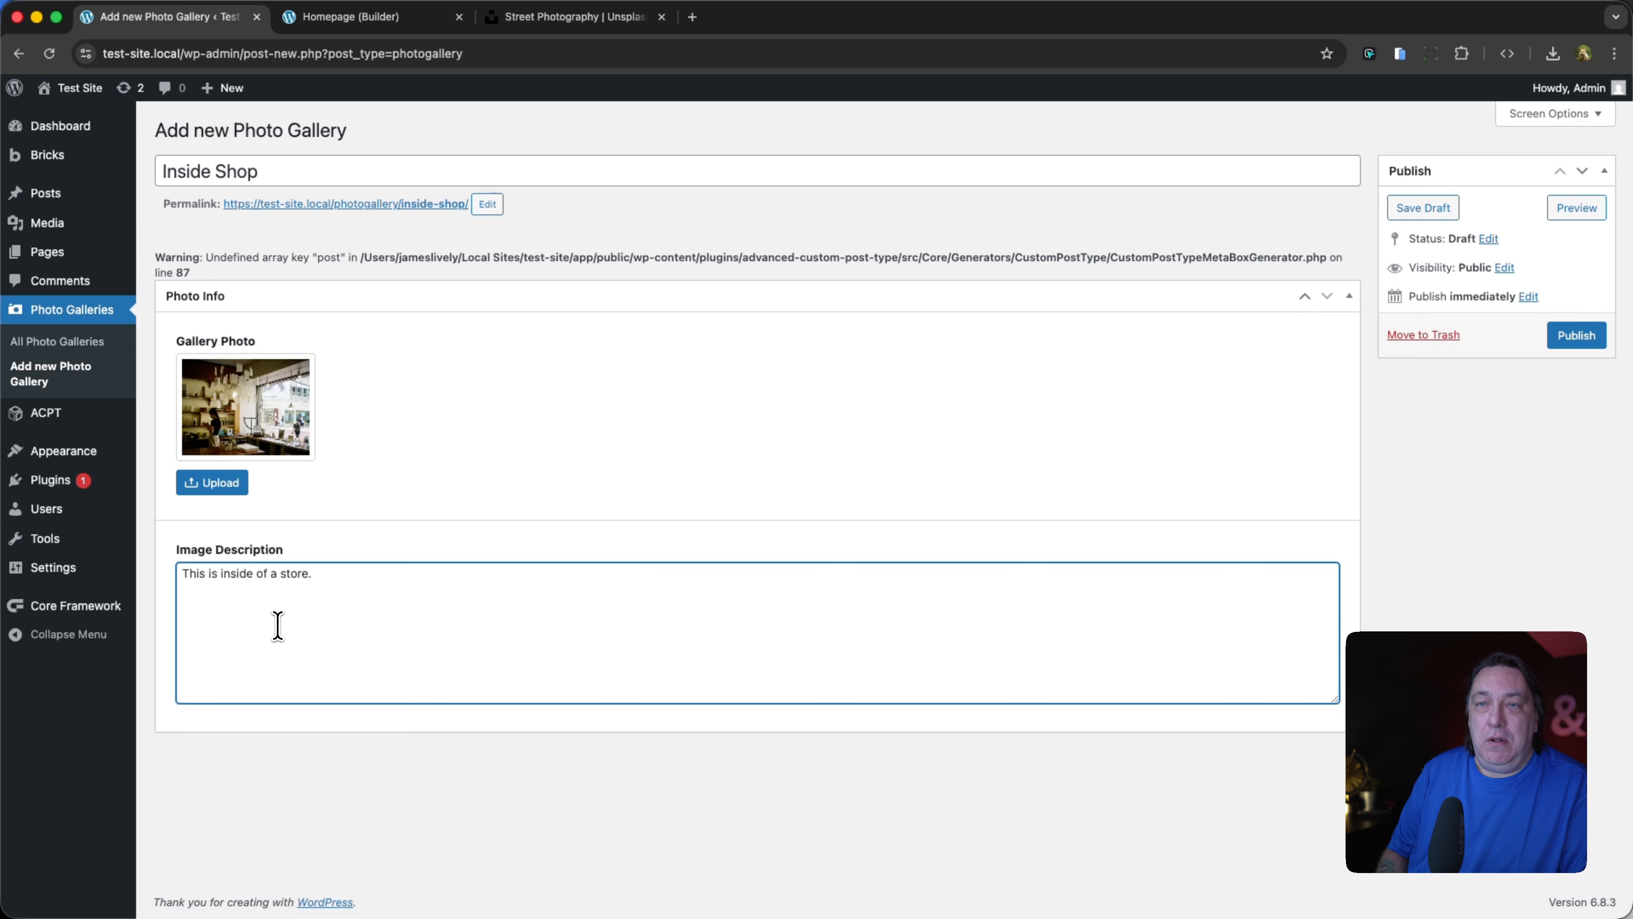
# Step: Publish the Inside Shop entry and open the list of all Photo Galleries
pyautogui.click(1574, 338)
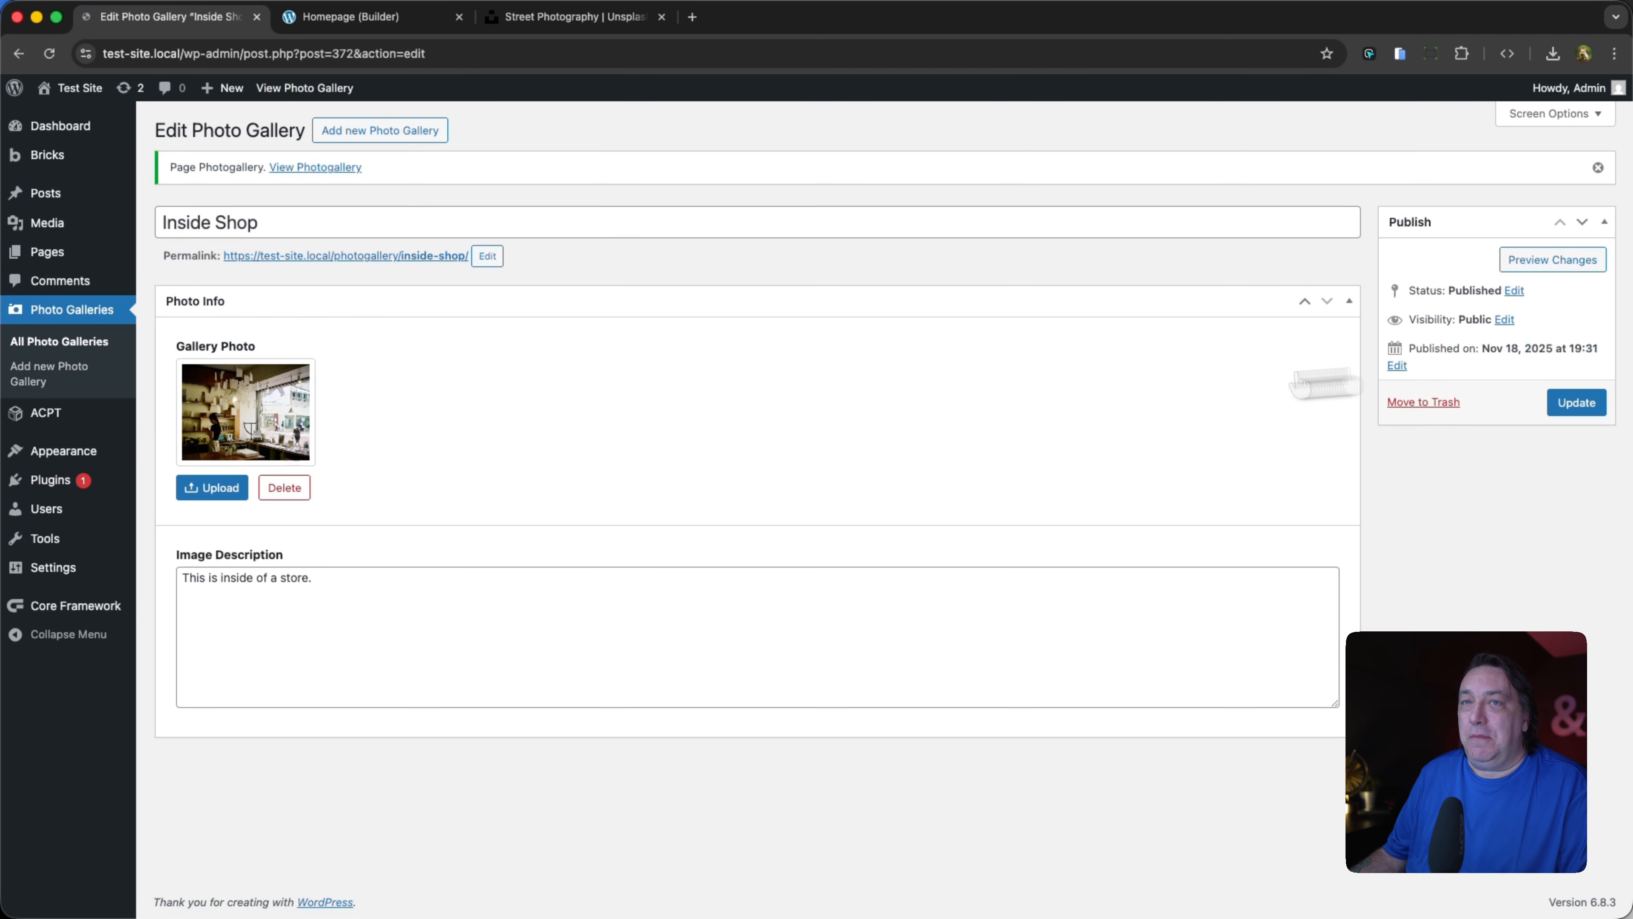
pyautogui.click(70, 343)
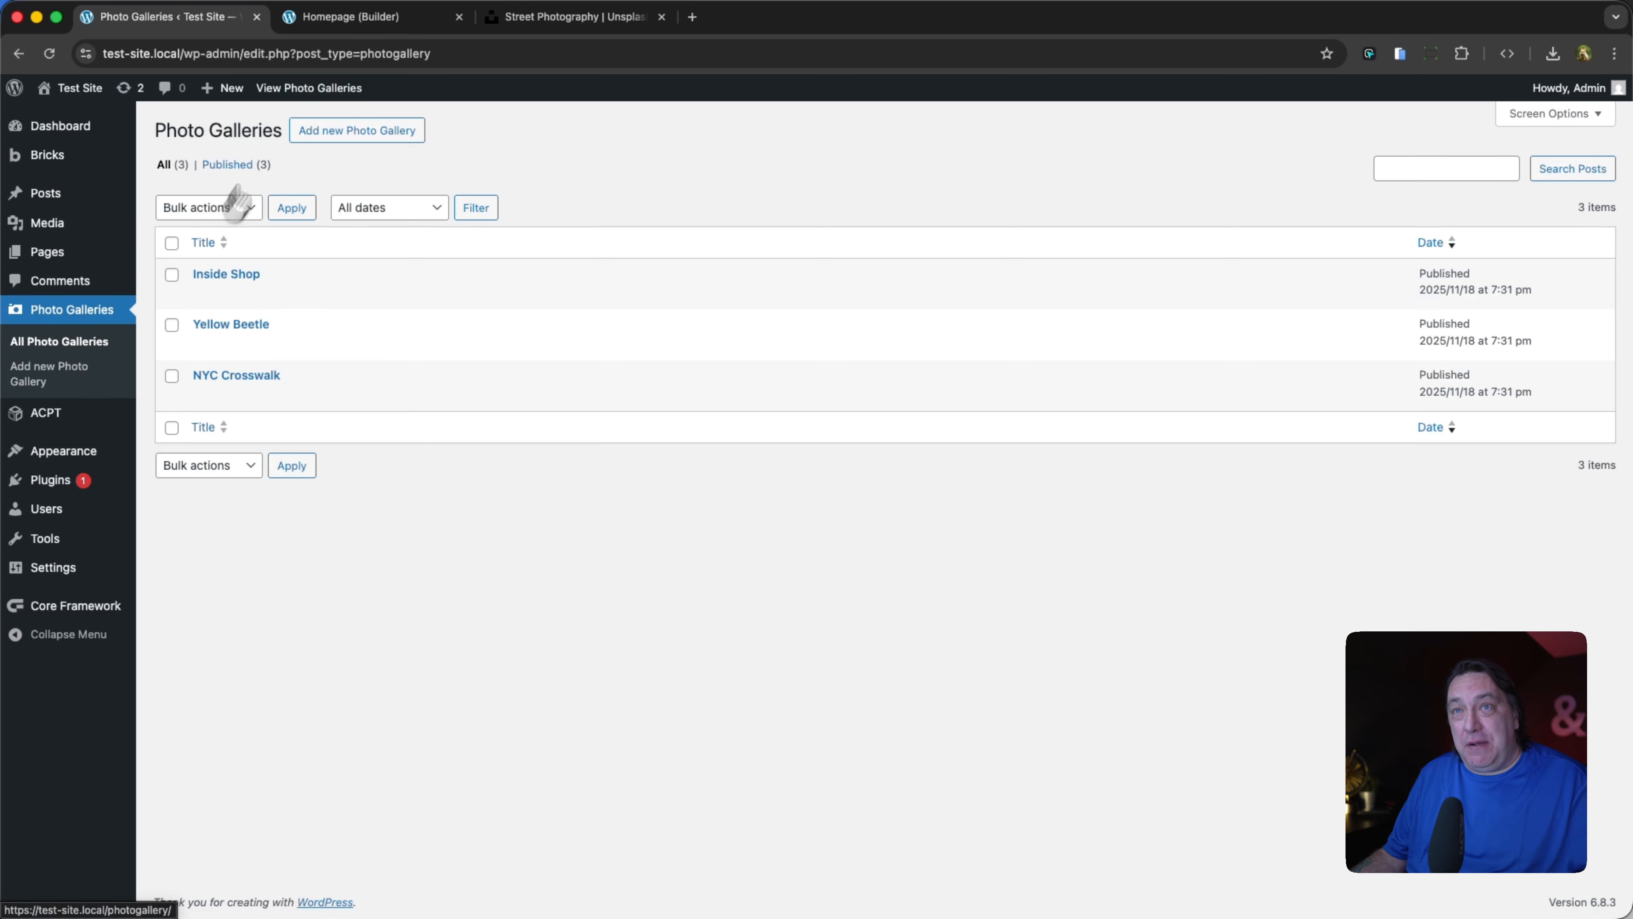
# Step: In the Bricks homepage builder, add a block named Image inside the Image Gallery block and rename the parent block Image Wrapper
pyautogui.click(354, 19)
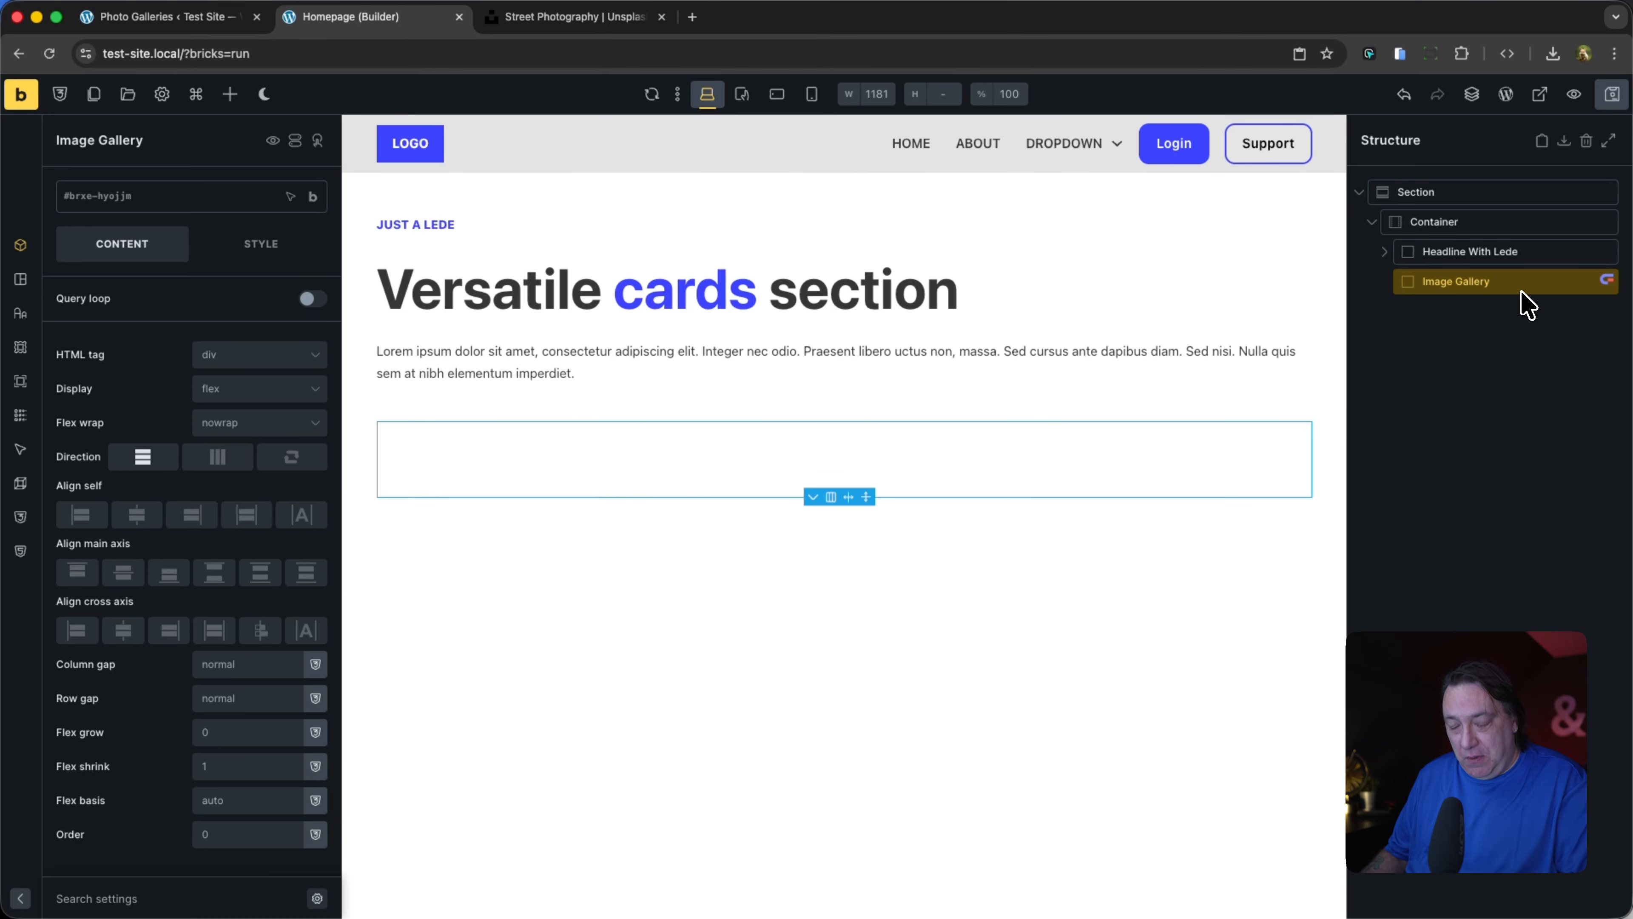
pyautogui.press('super+e')
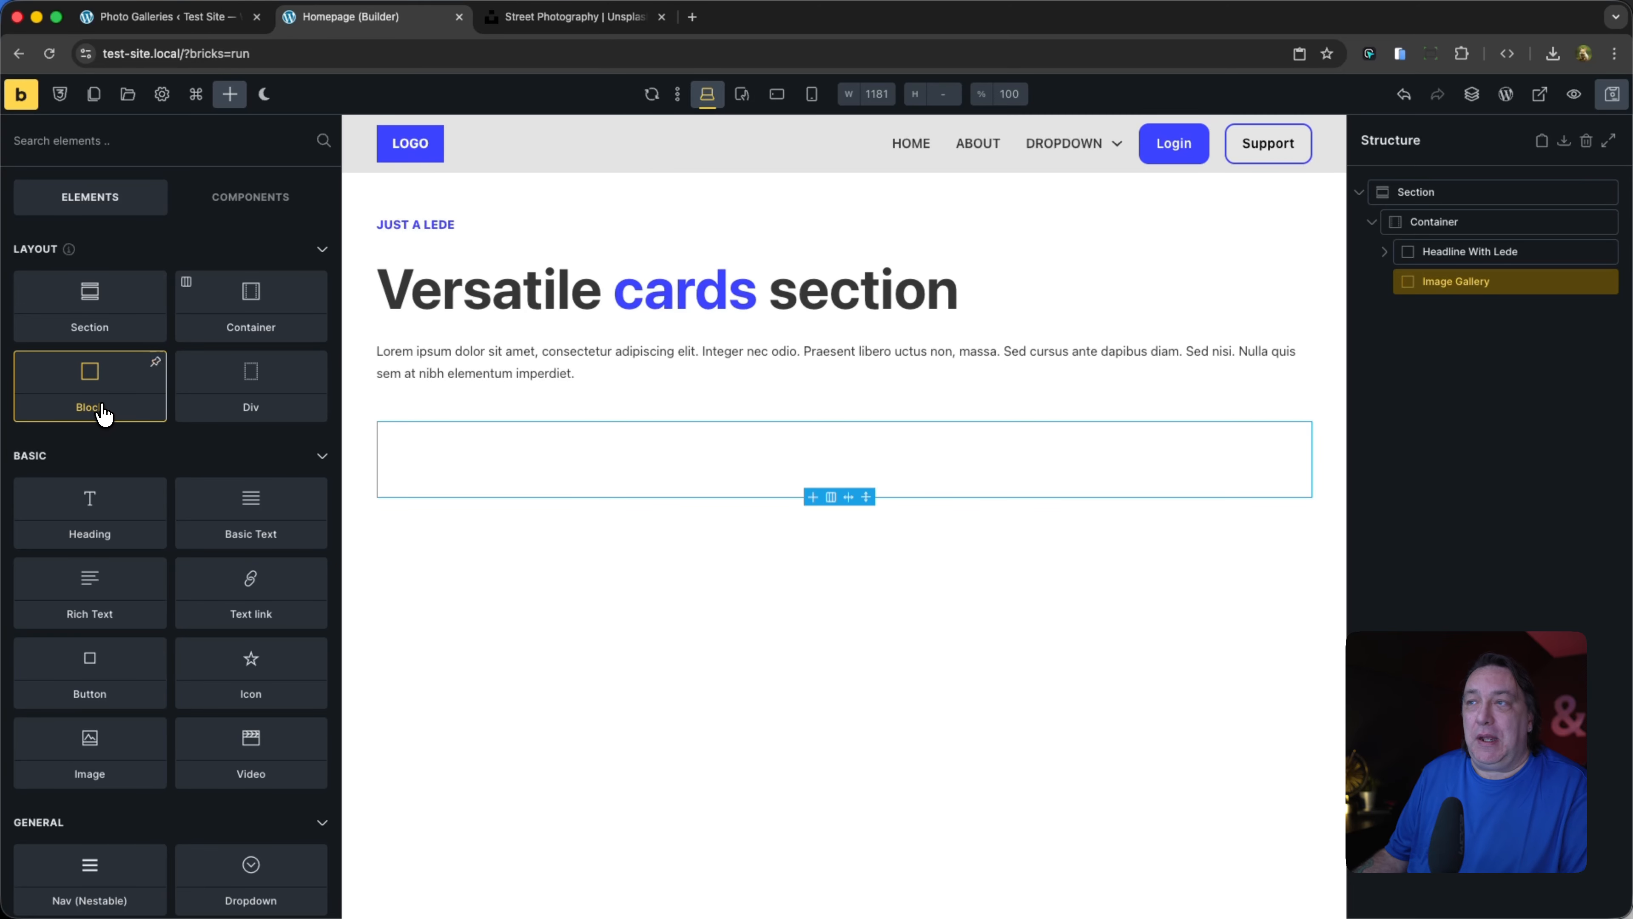
pyautogui.moveTo(103, 412); pyautogui.dragTo(1454, 317)
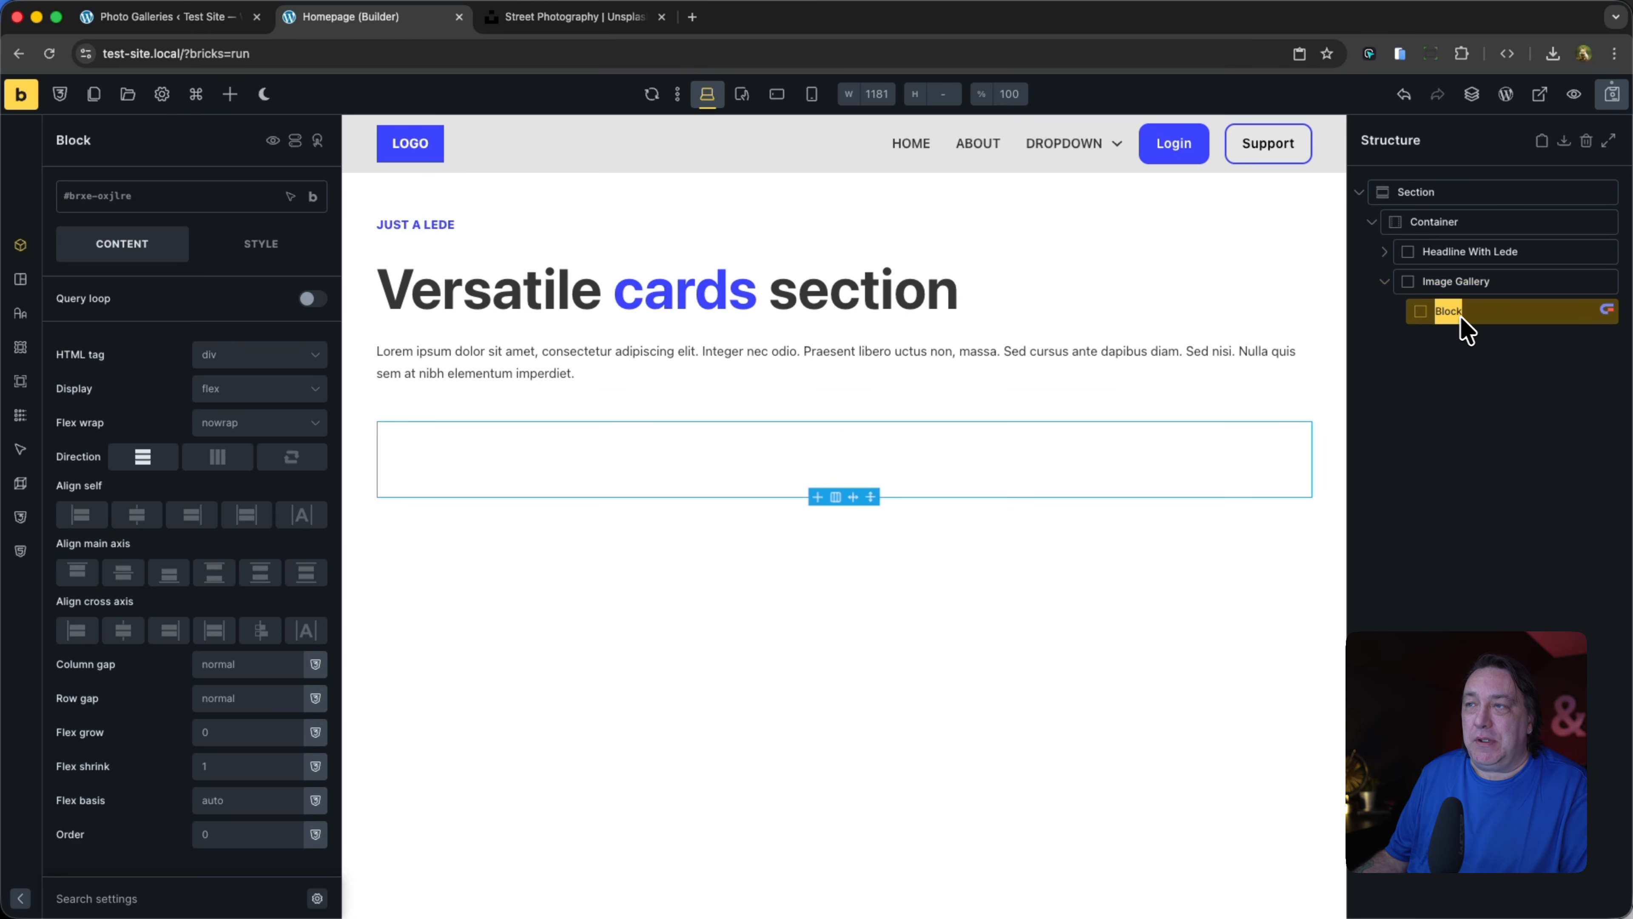
pyautogui.write('Image')
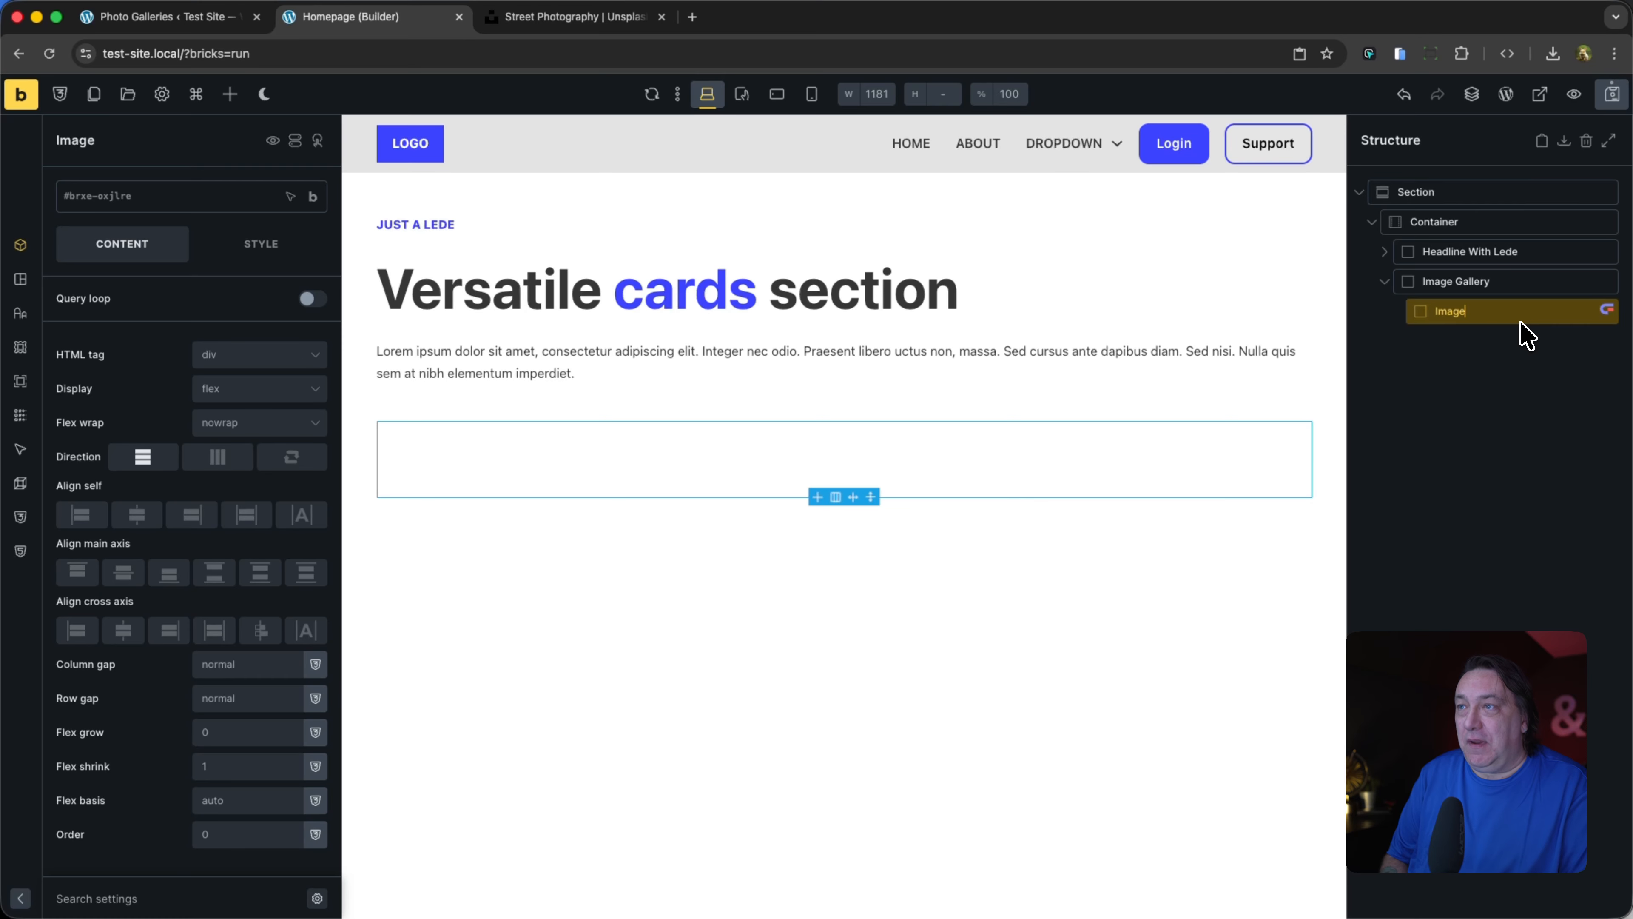
pyautogui.doubleClick(1474, 283)
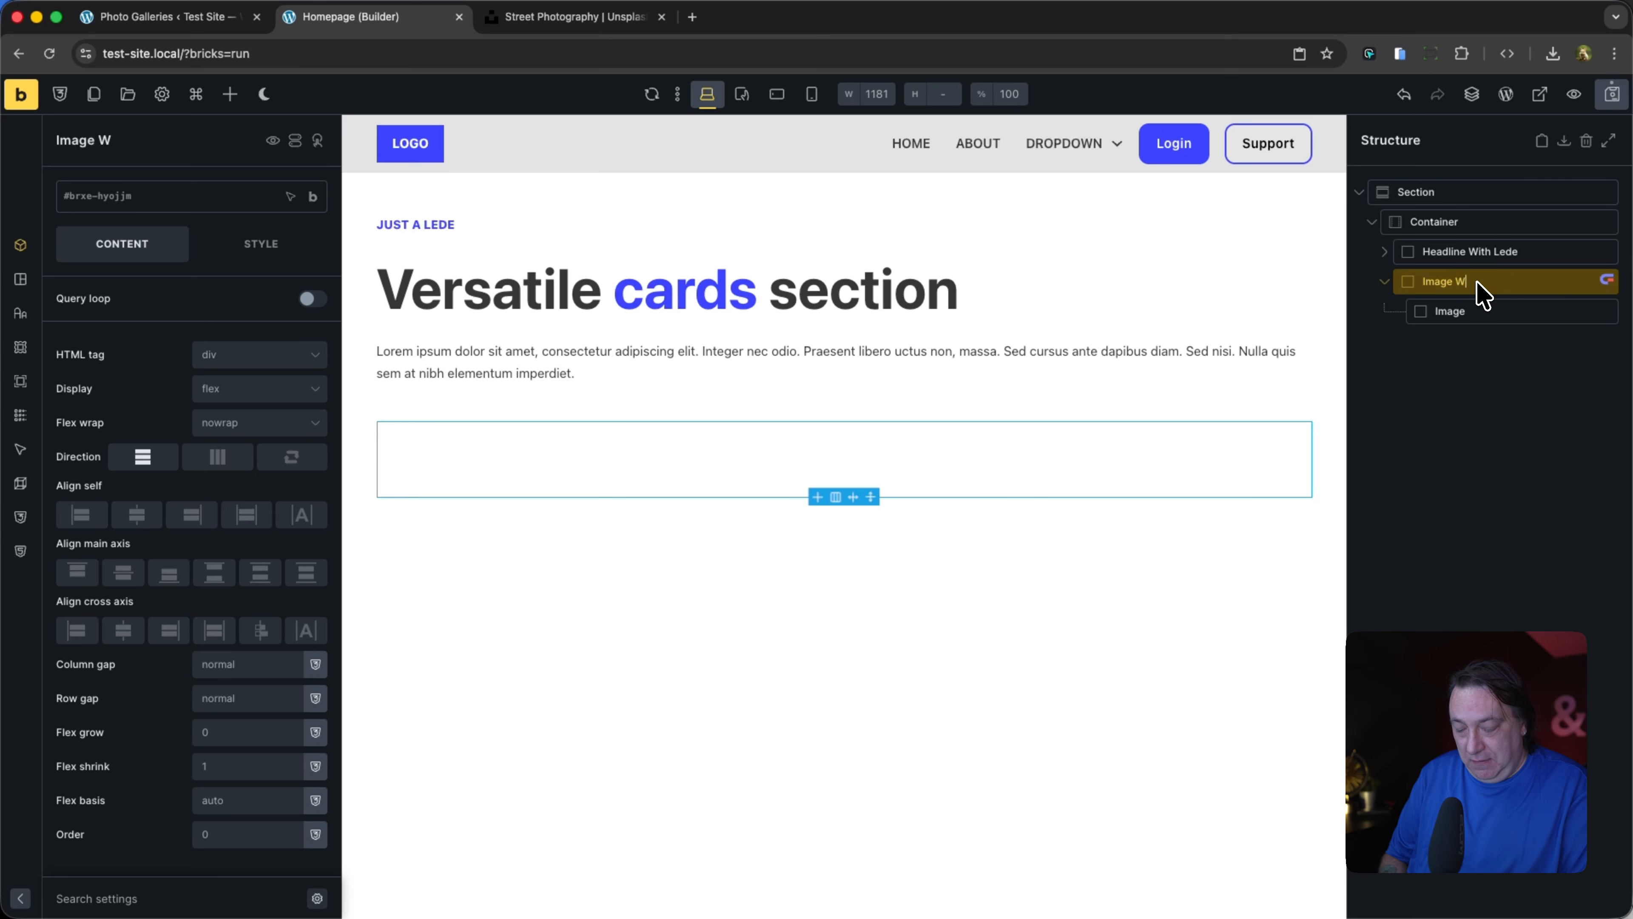
pyautogui.write('Wrapper')
# Step: Add an Image element inside the Image block of the Image Wrapper
pyautogui.click(1482, 312)
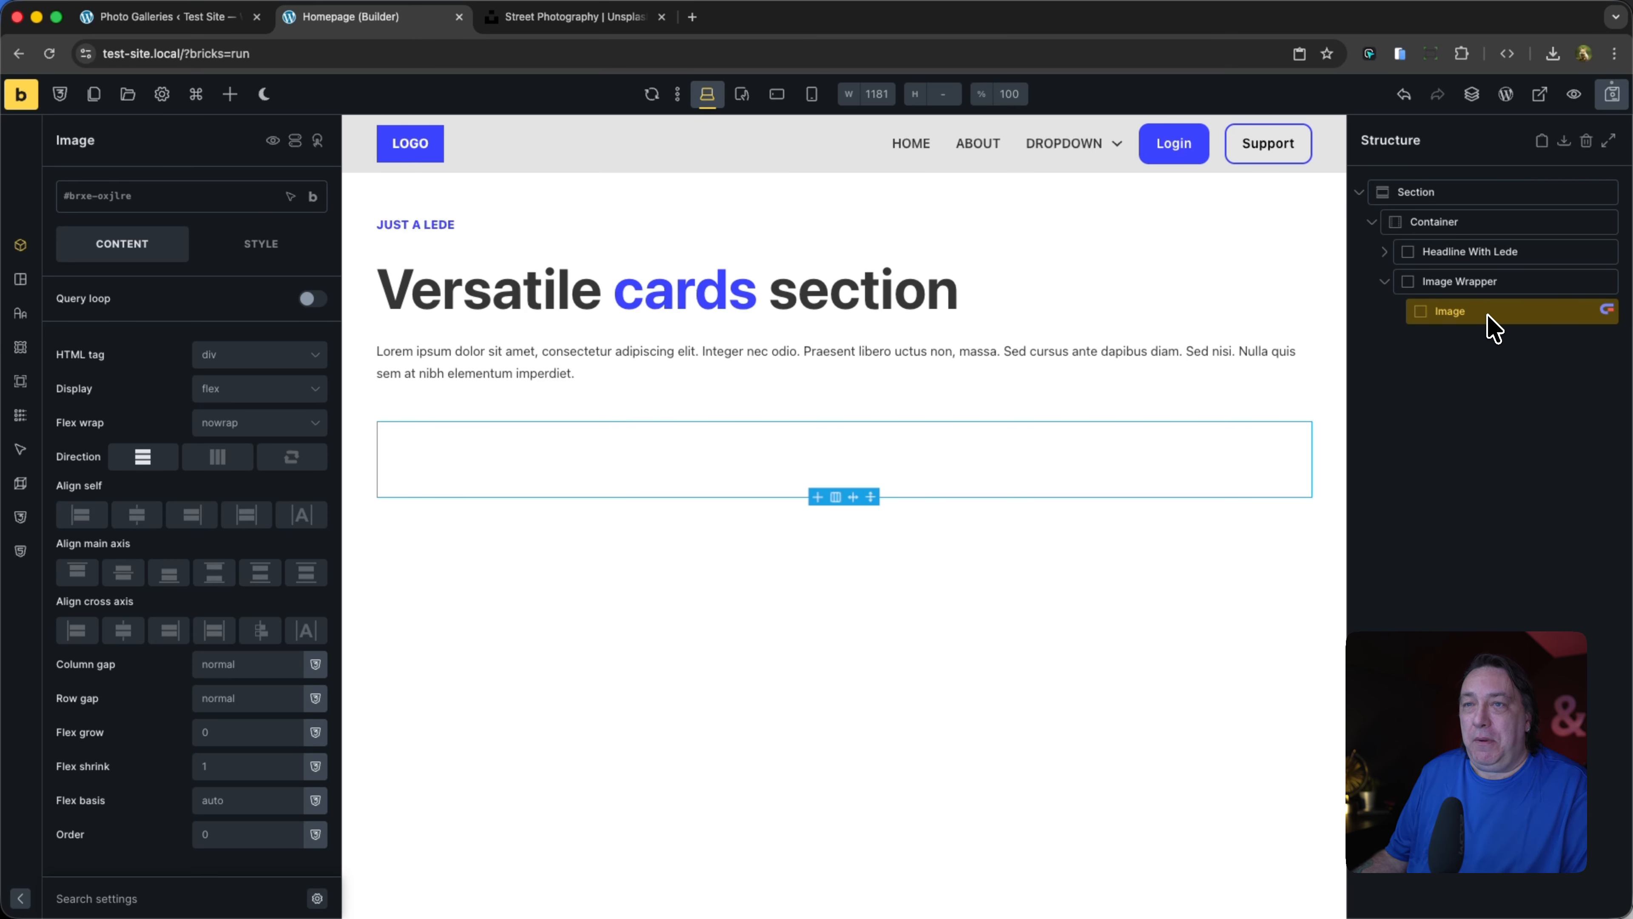
pyautogui.press('super+e')
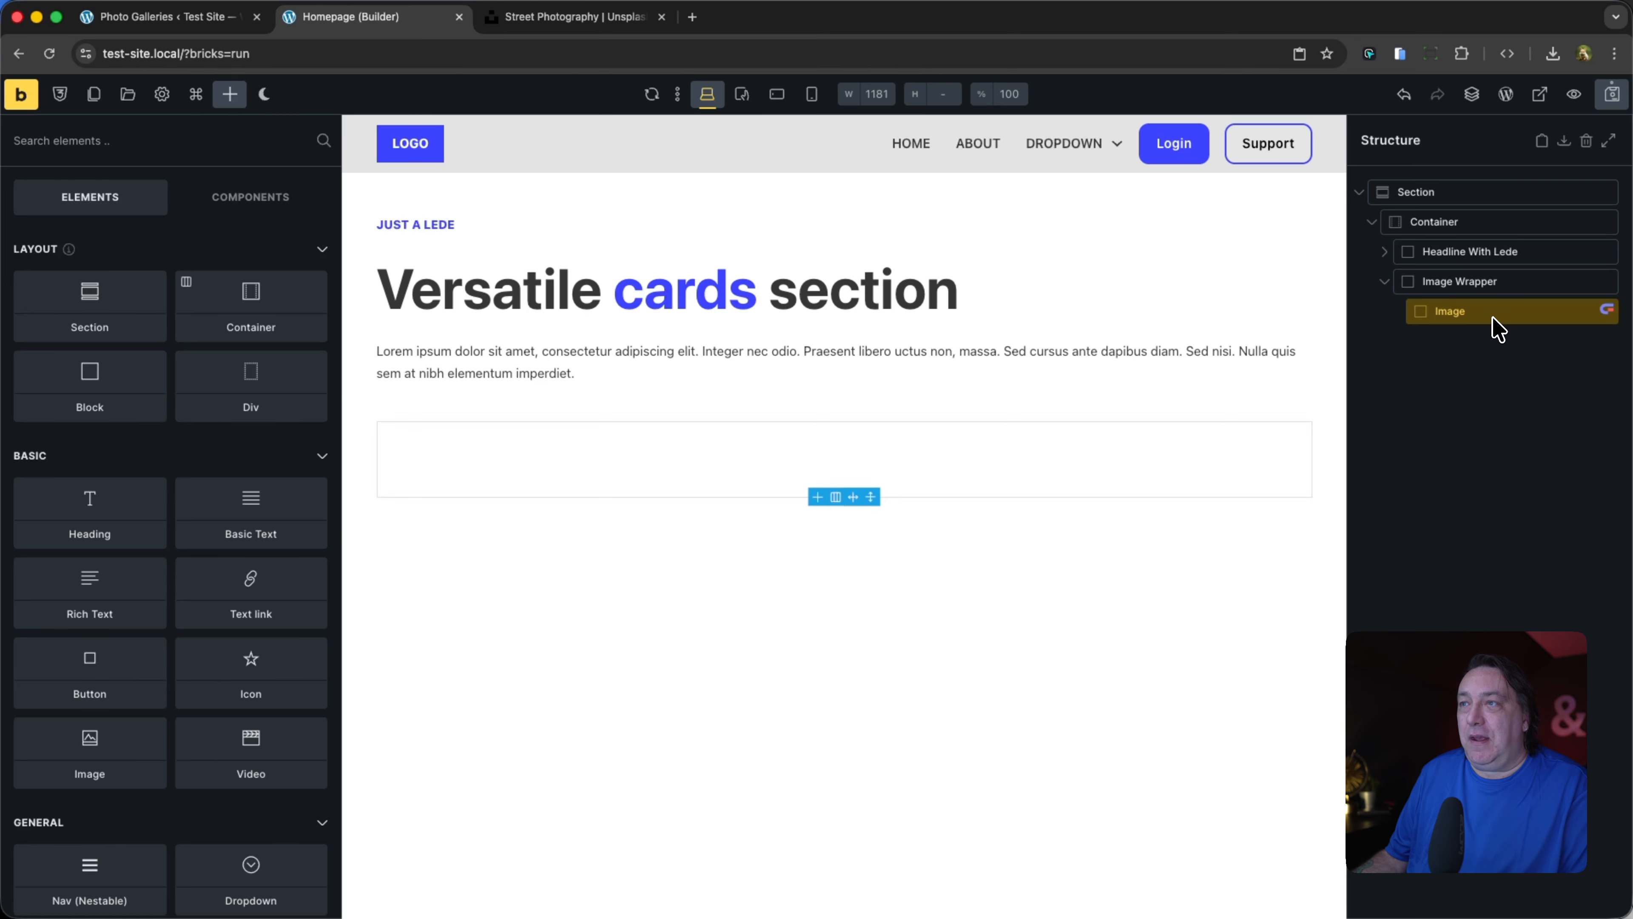
pyautogui.click(1494, 319)
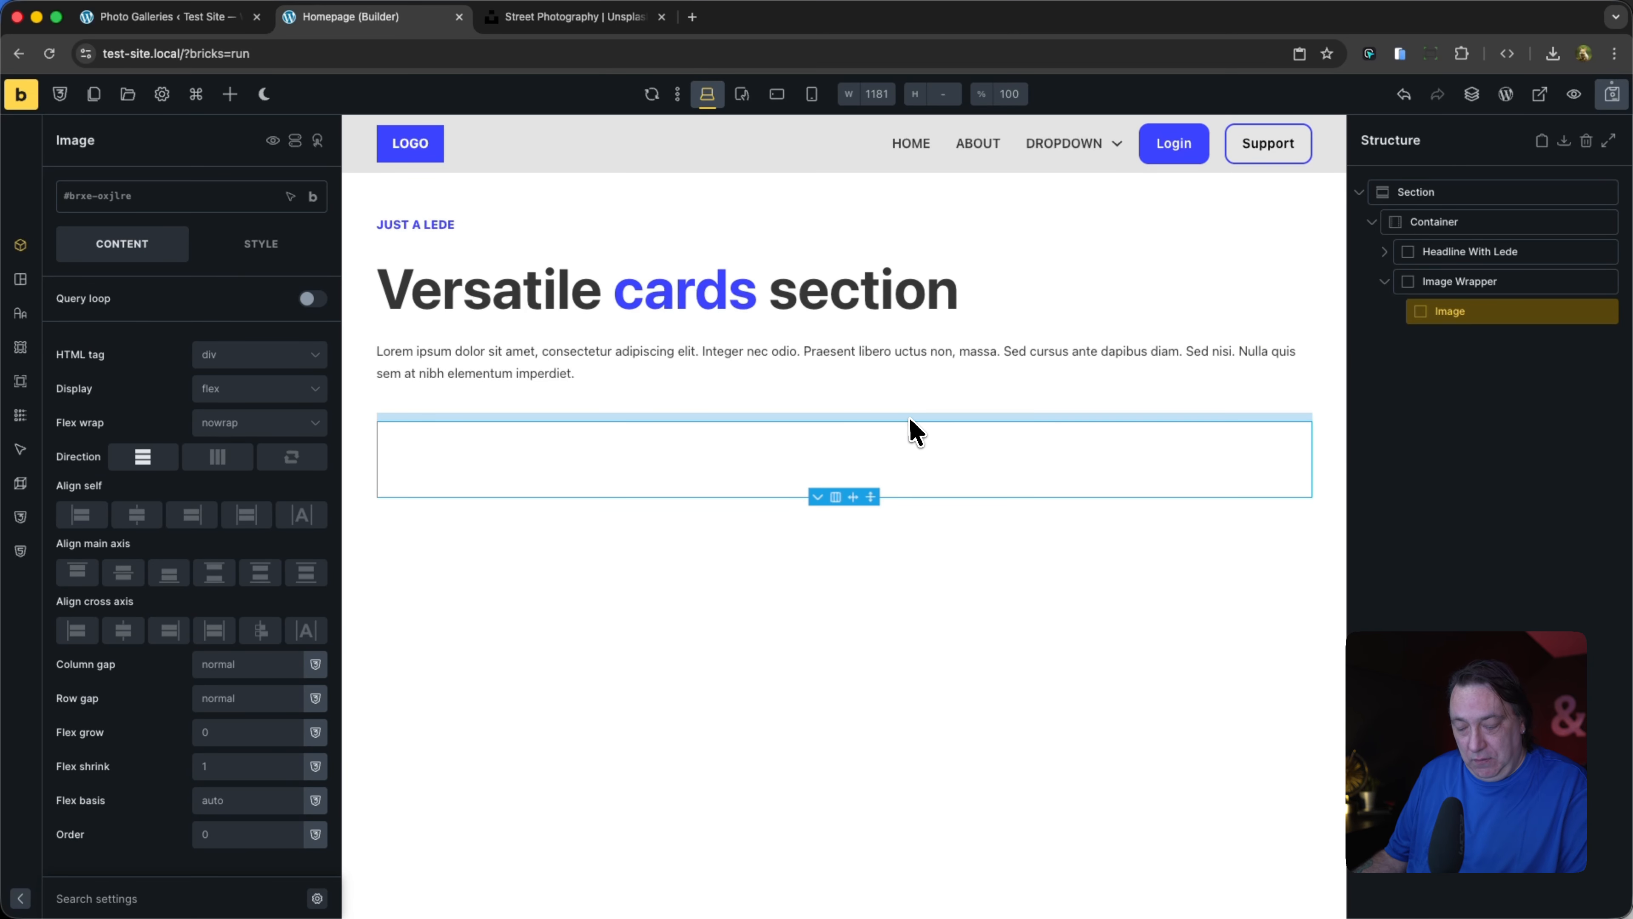
pyautogui.press('super+e')
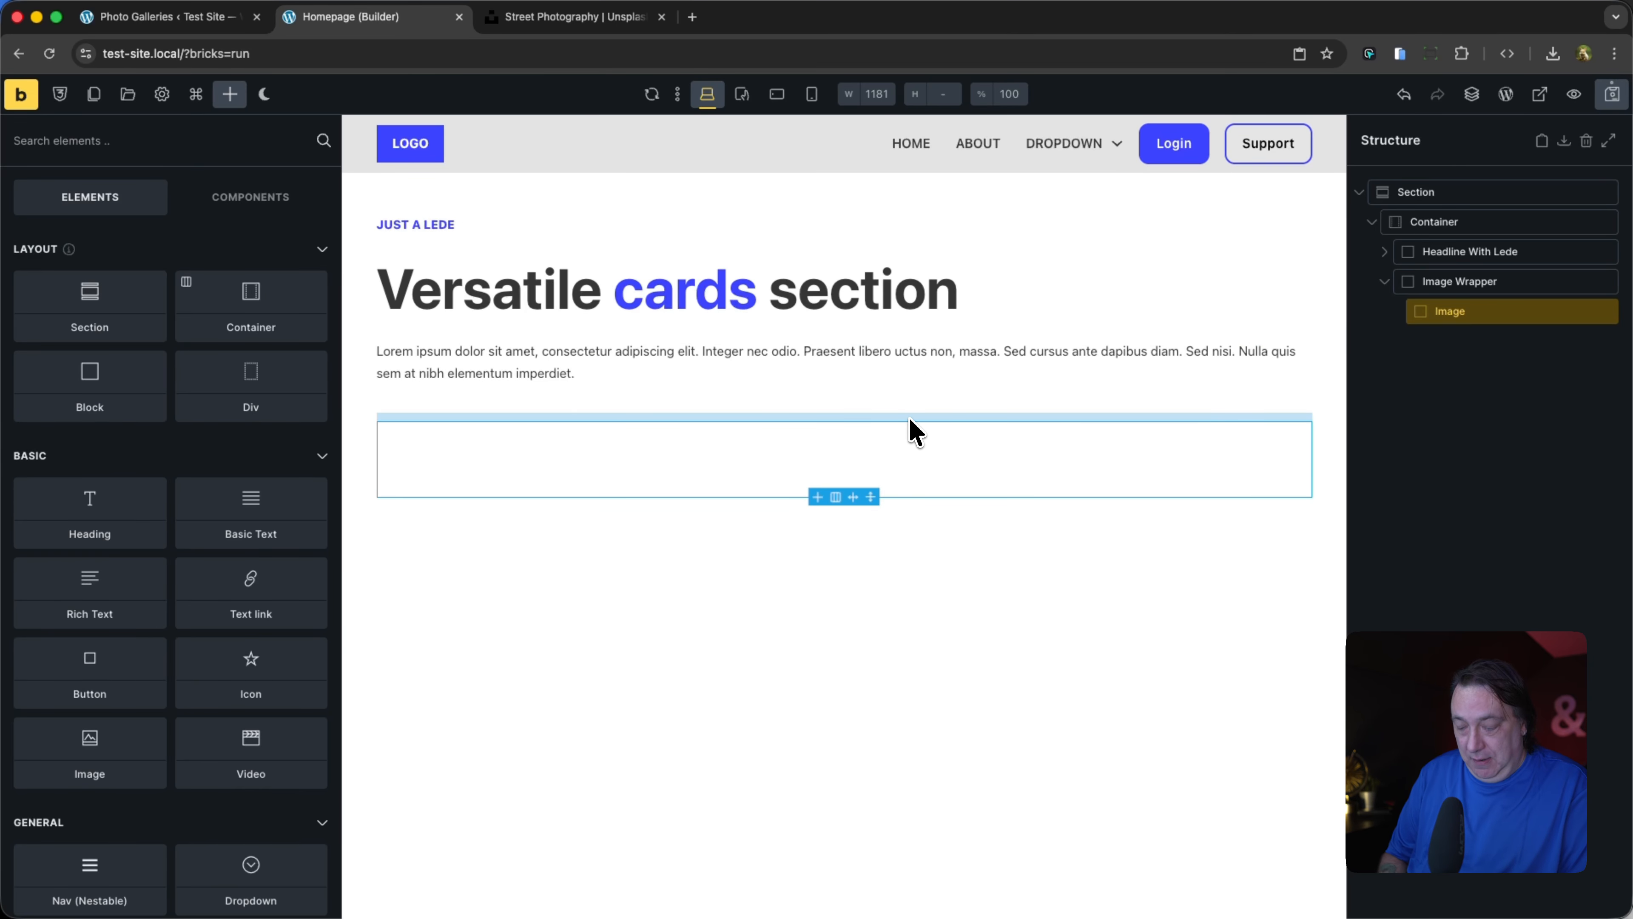
pyautogui.write('ima')
pyautogui.moveTo(94, 273); pyautogui.dragTo(627, 387)
pyautogui.click(1498, 344)
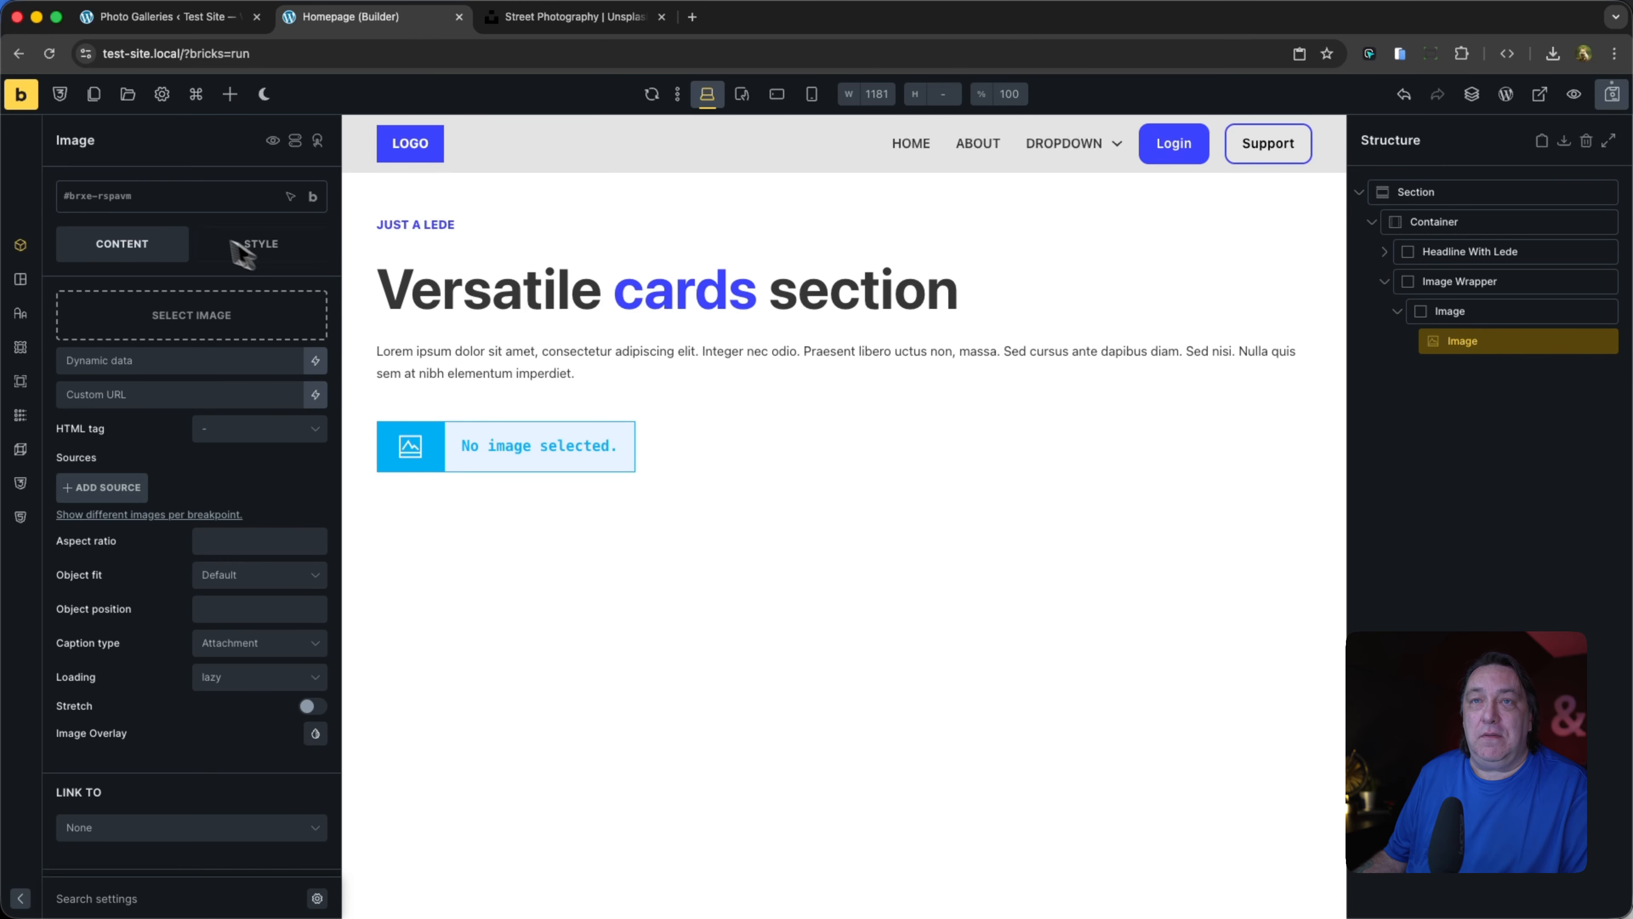
pyautogui.click(192, 207)
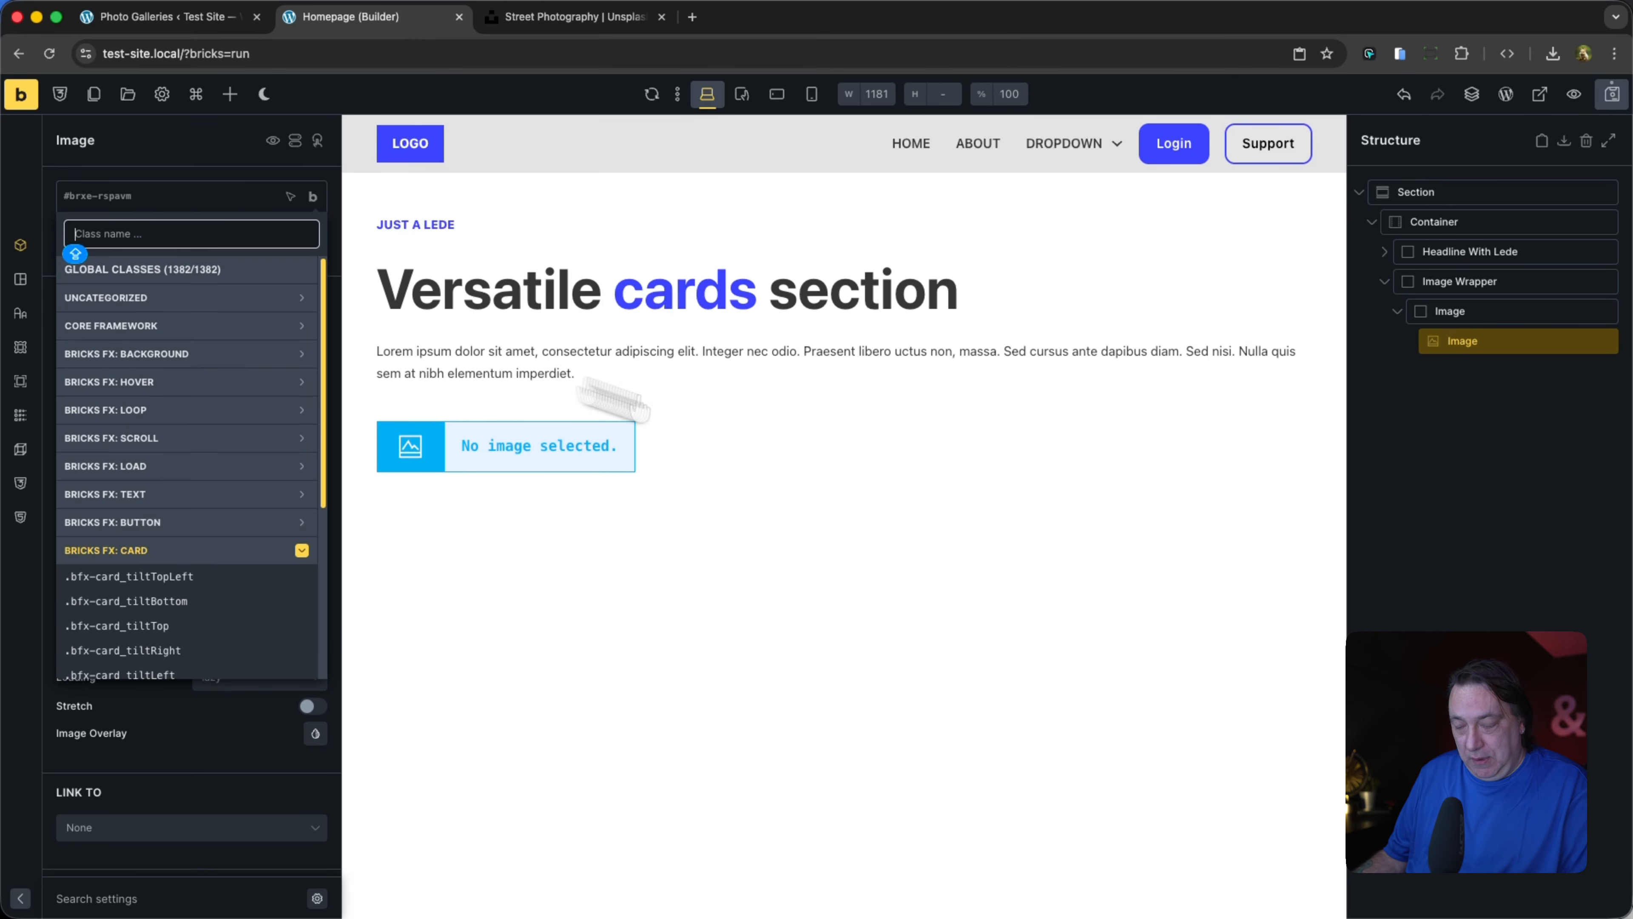
pyautogui.click(1141, 482)
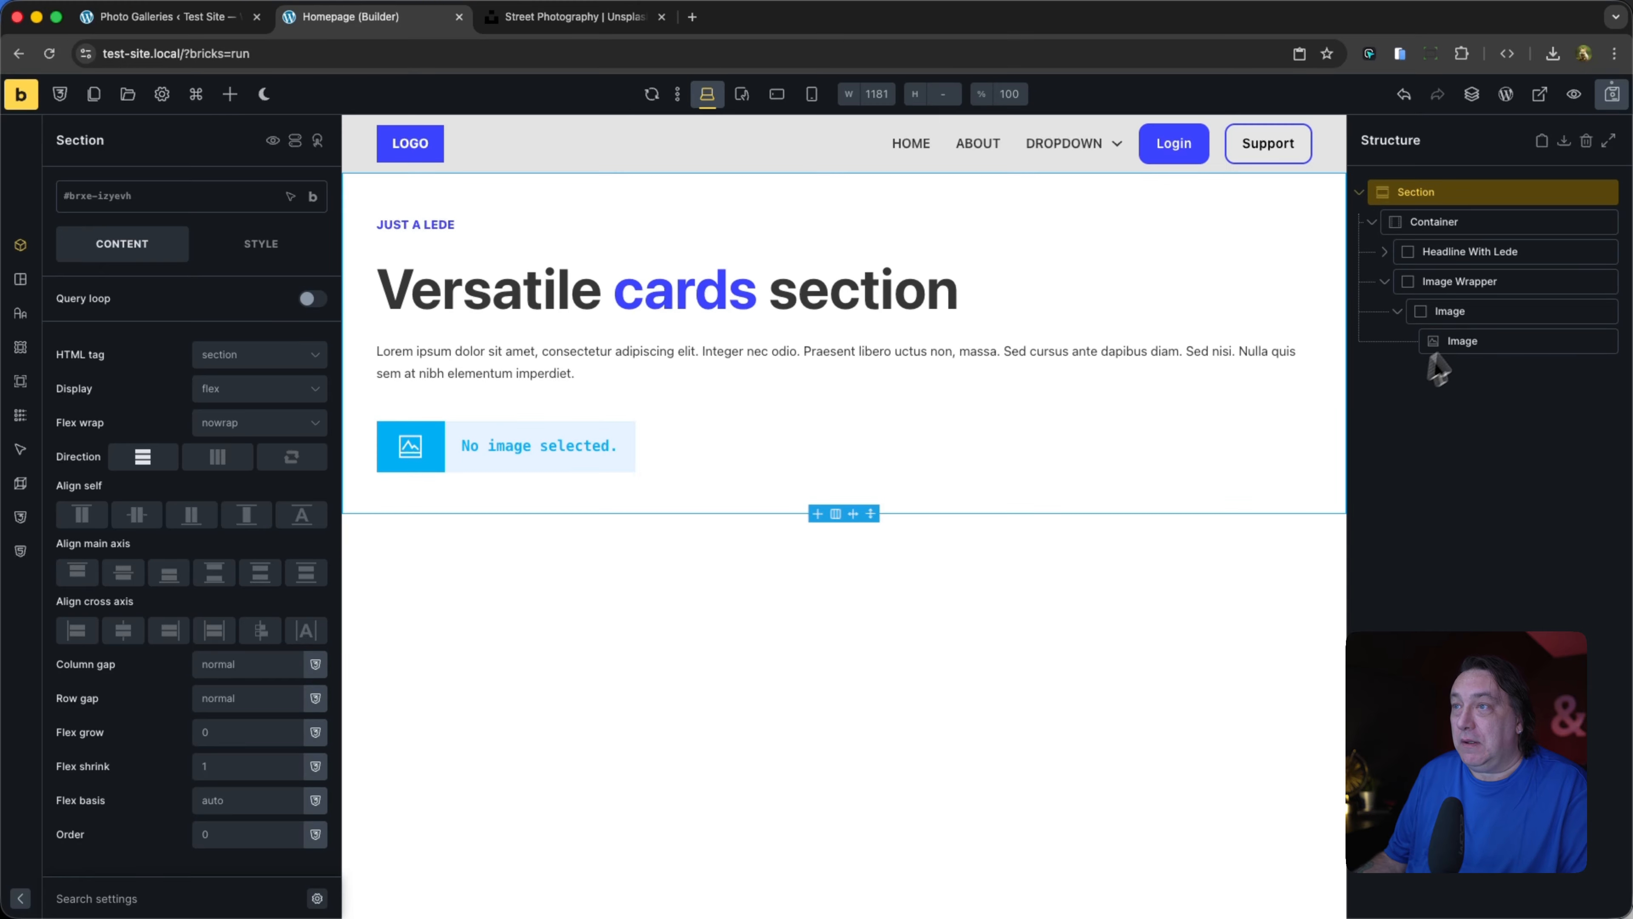
# Step: Add a Basic Text element below the Image element inside the Image block
pyautogui.click(1499, 318)
pyautogui.press('super+f')
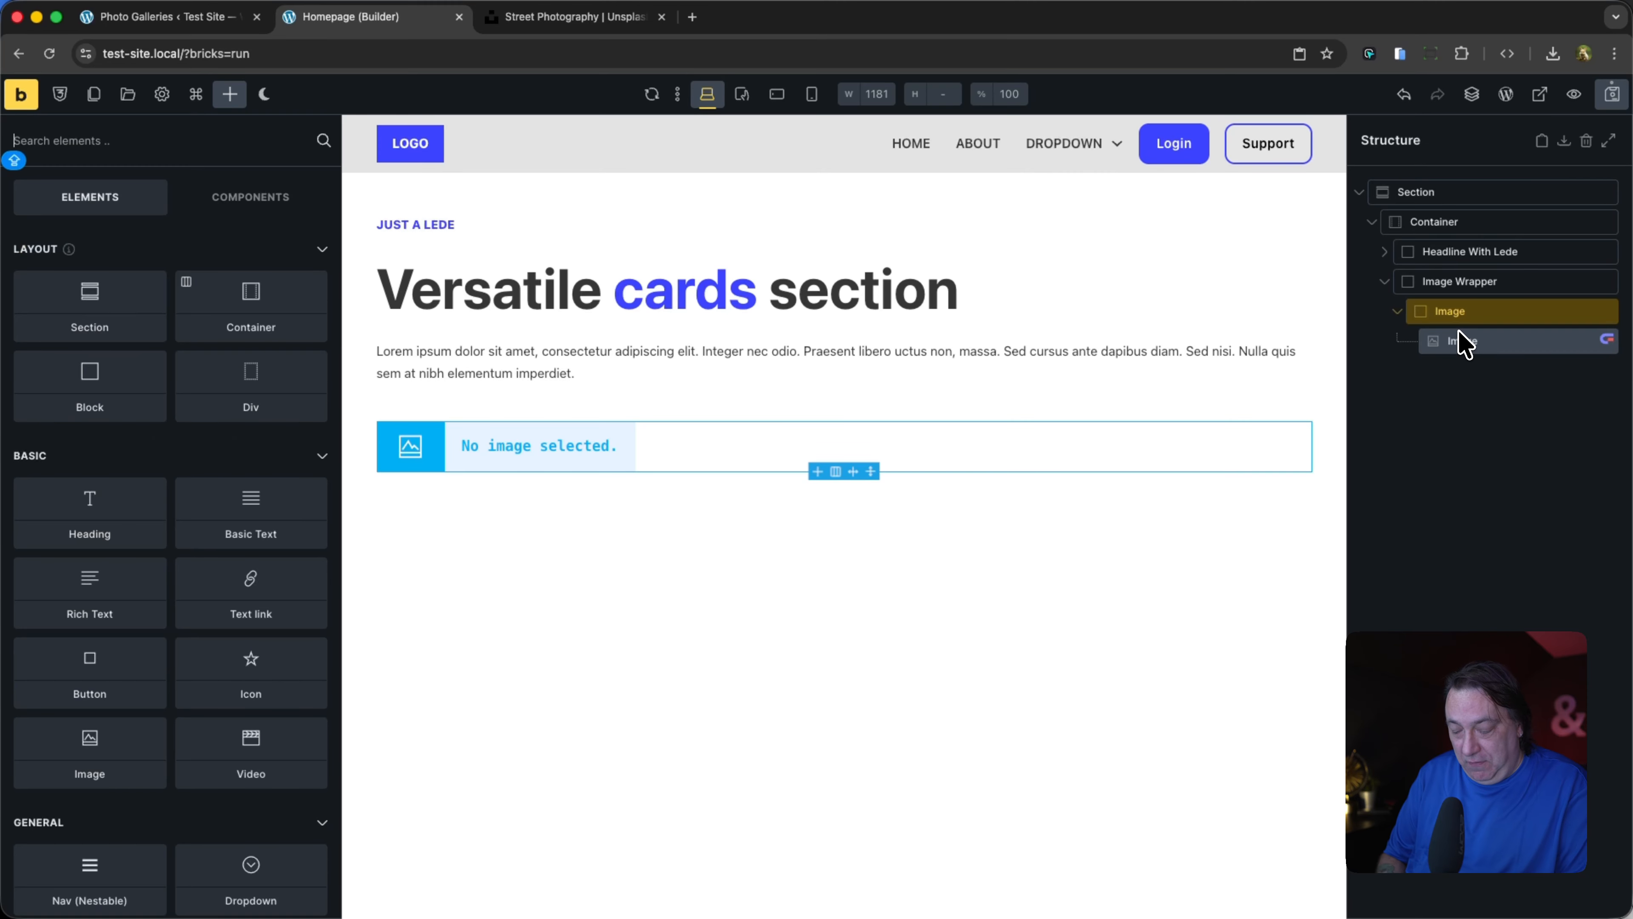
pyautogui.write('BAS')
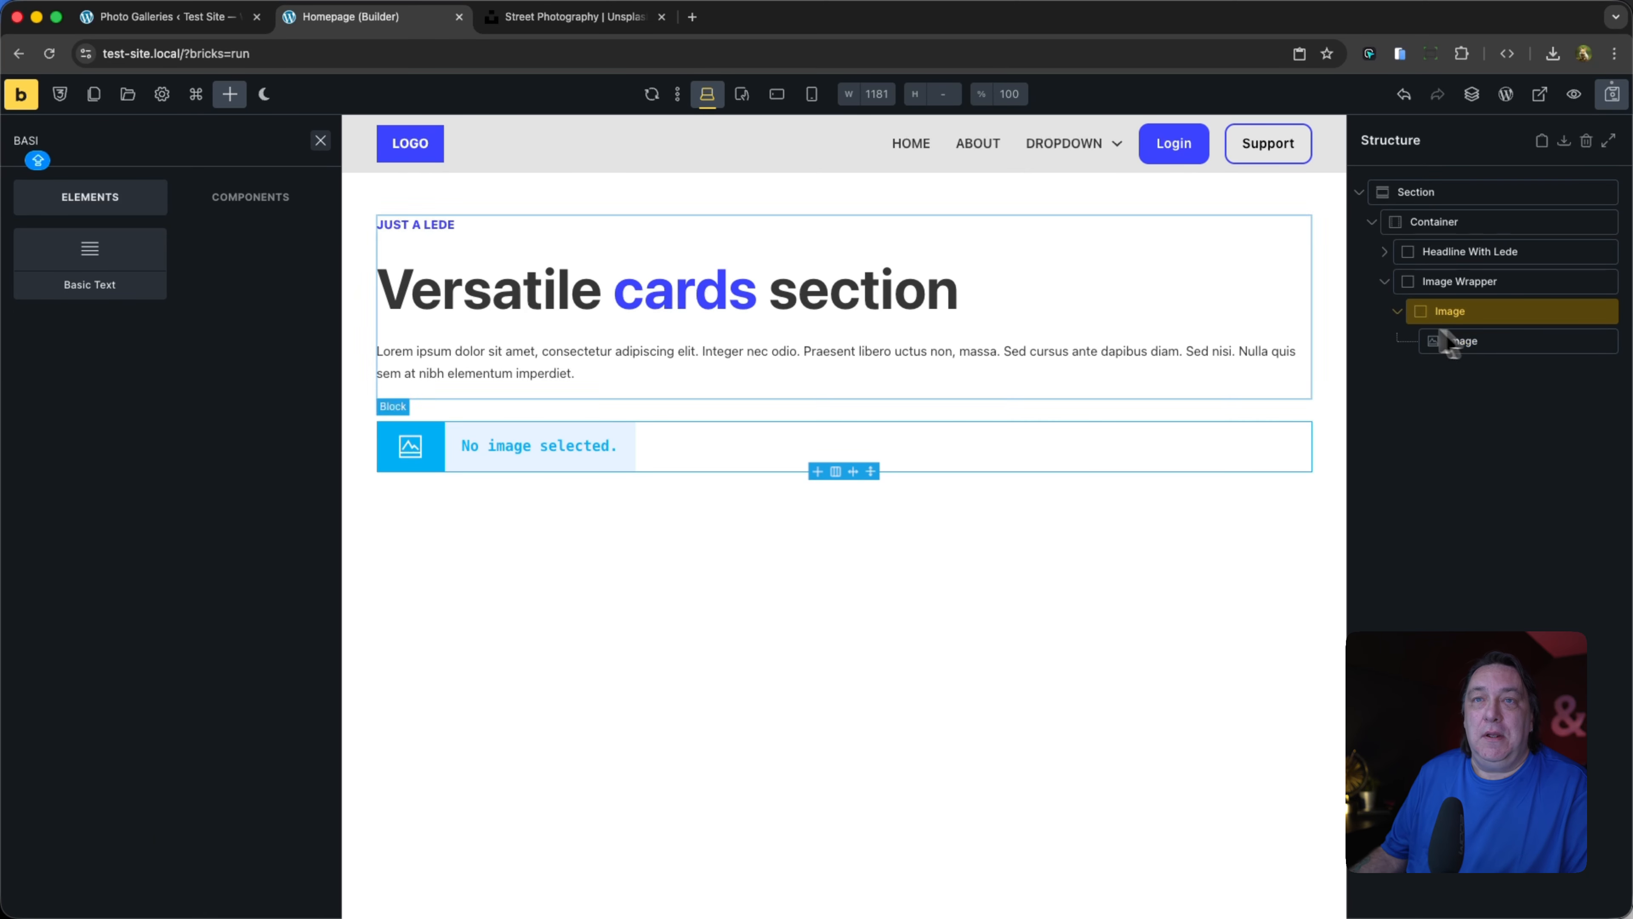
pyautogui.write('I')
pyautogui.click(157, 296)
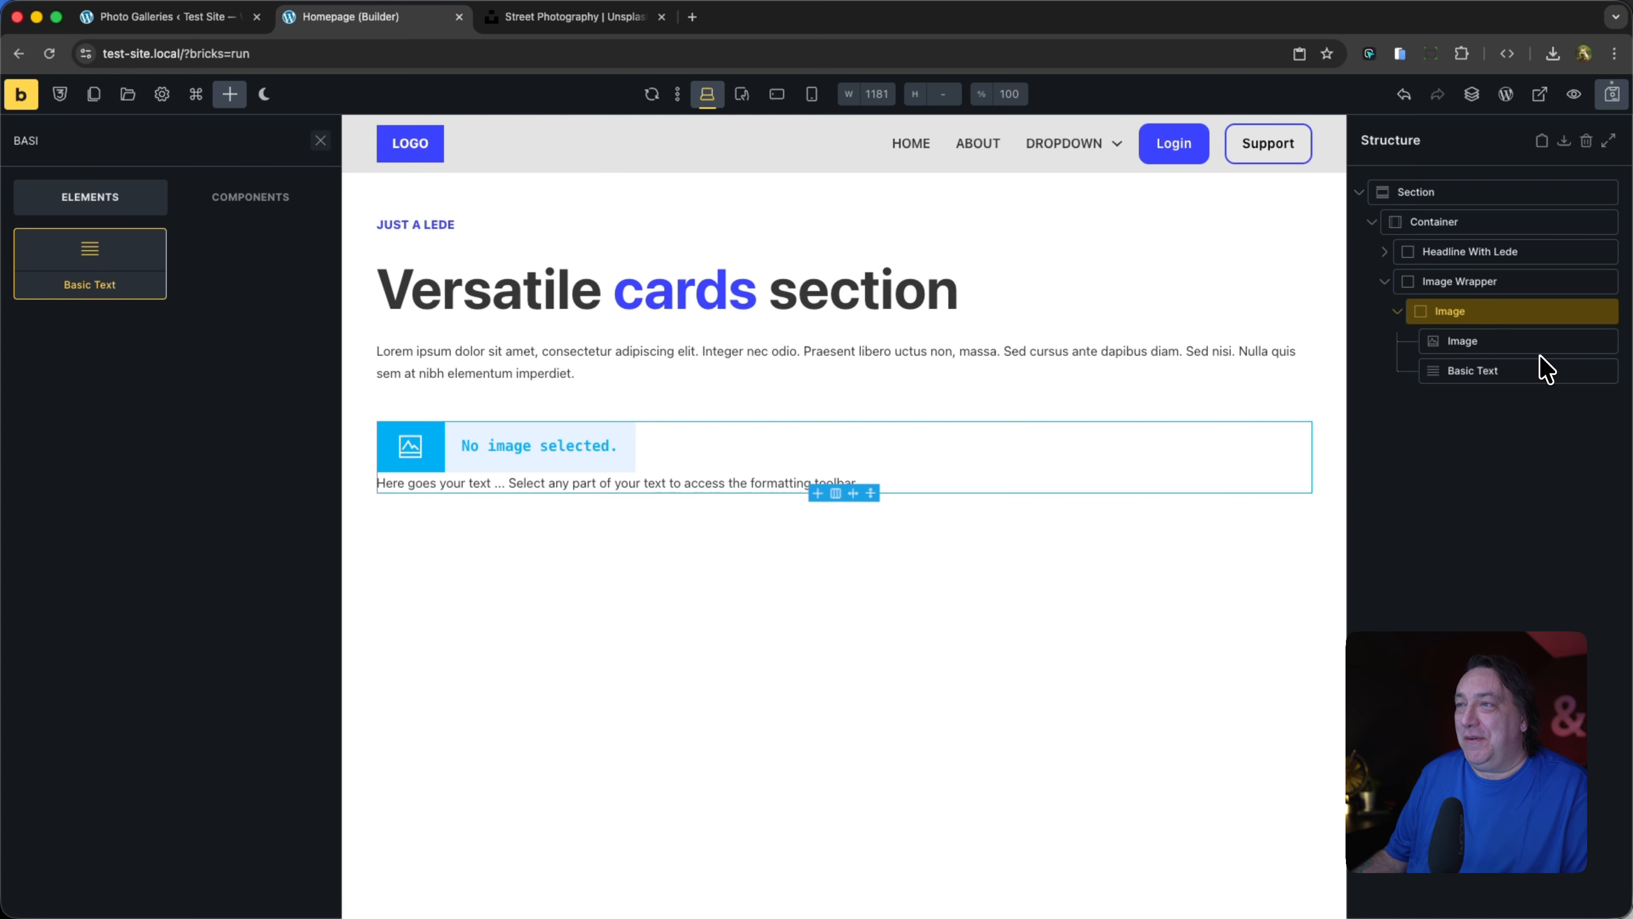
# Step: Enable the query loop on the Image block and check the available query types and post types
pyautogui.click(1531, 326)
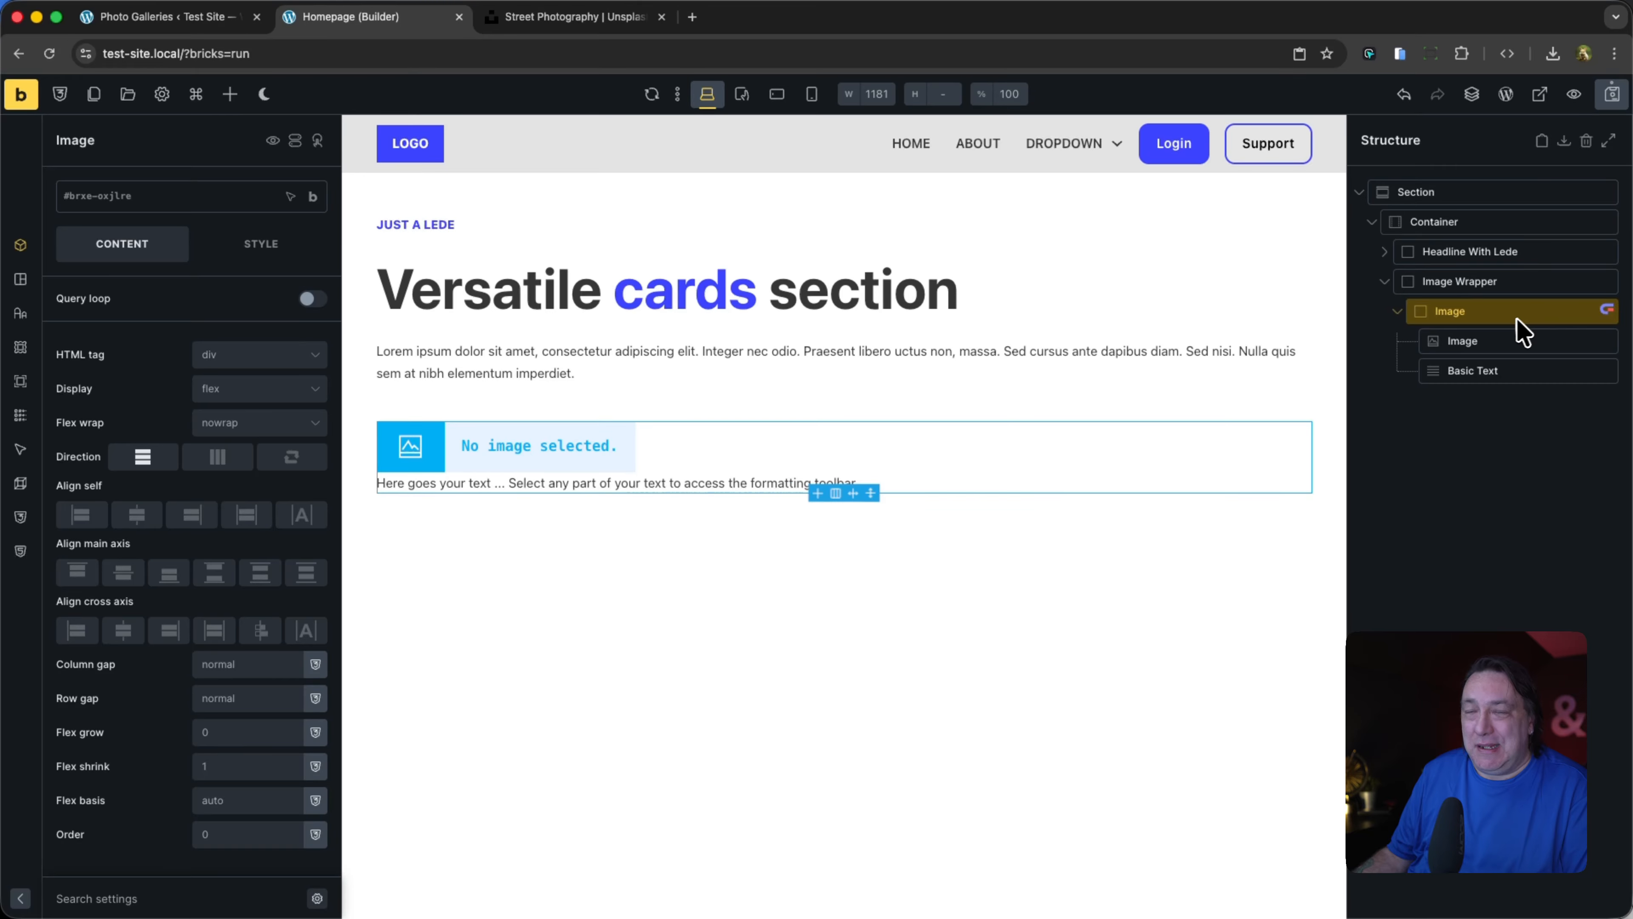
pyautogui.click(313, 299)
pyautogui.click(315, 325)
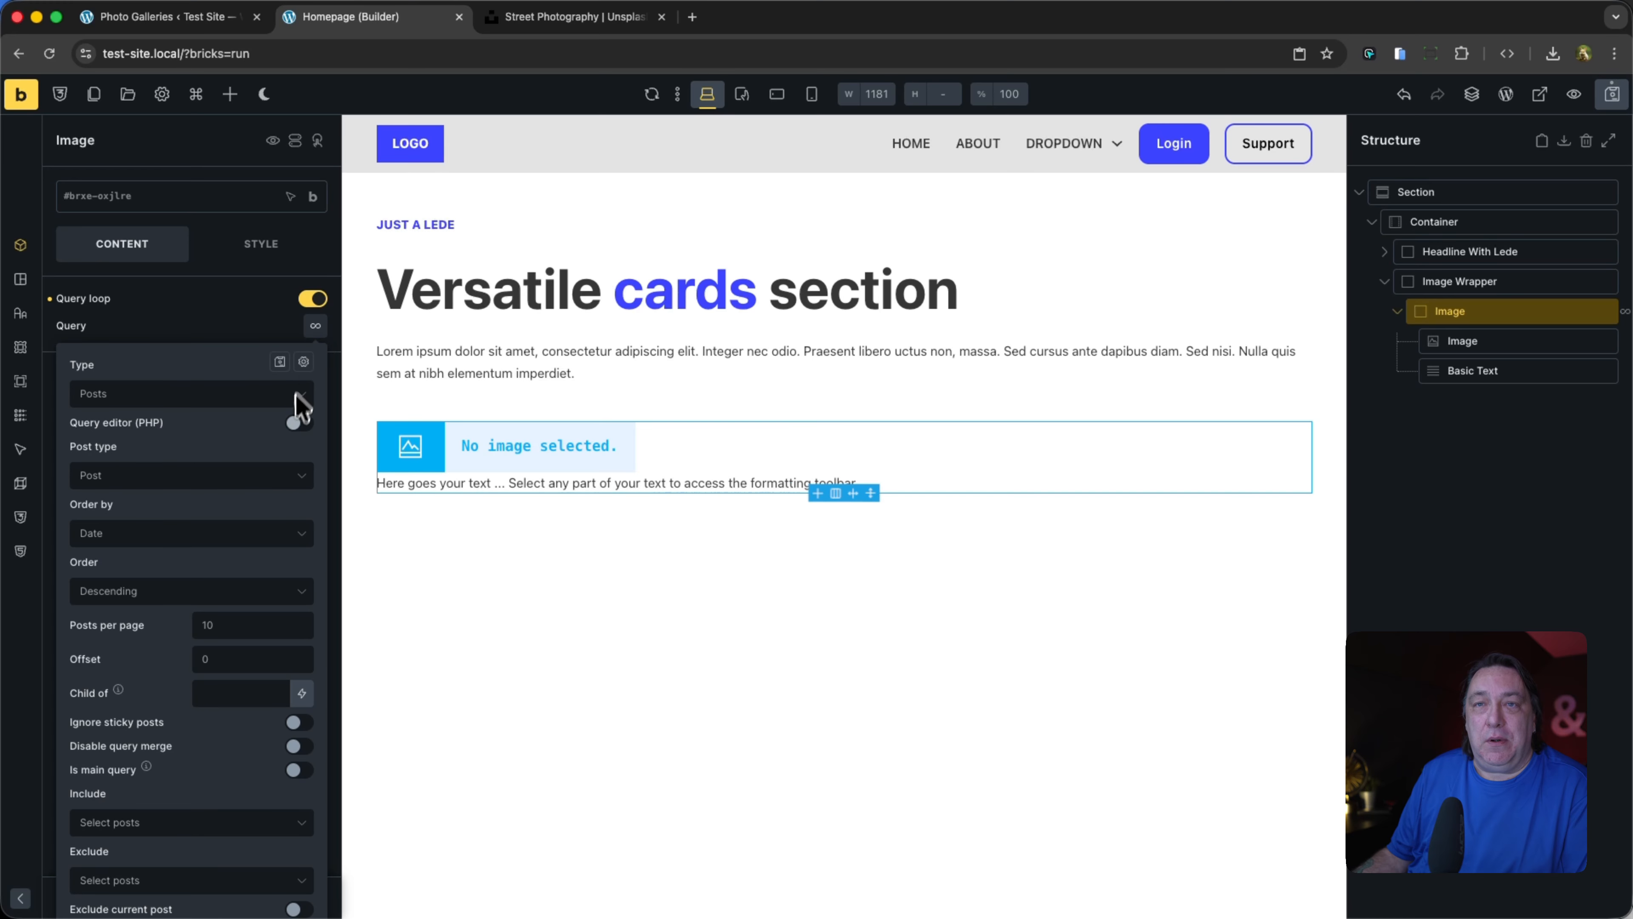
pyautogui.click(265, 490)
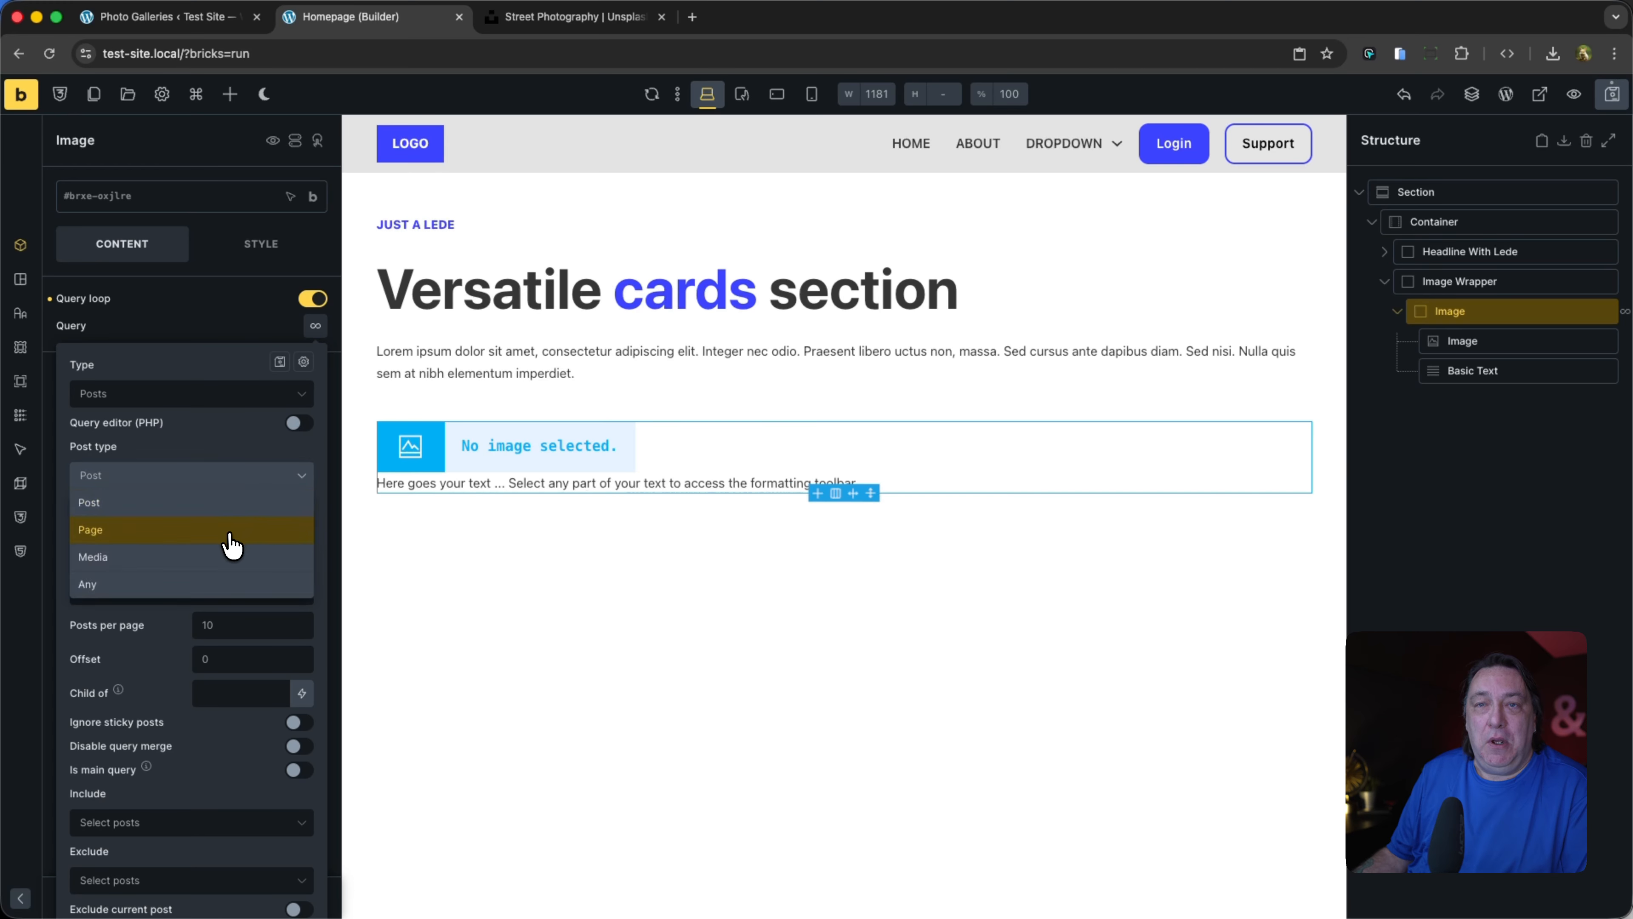
pyautogui.click(219, 395)
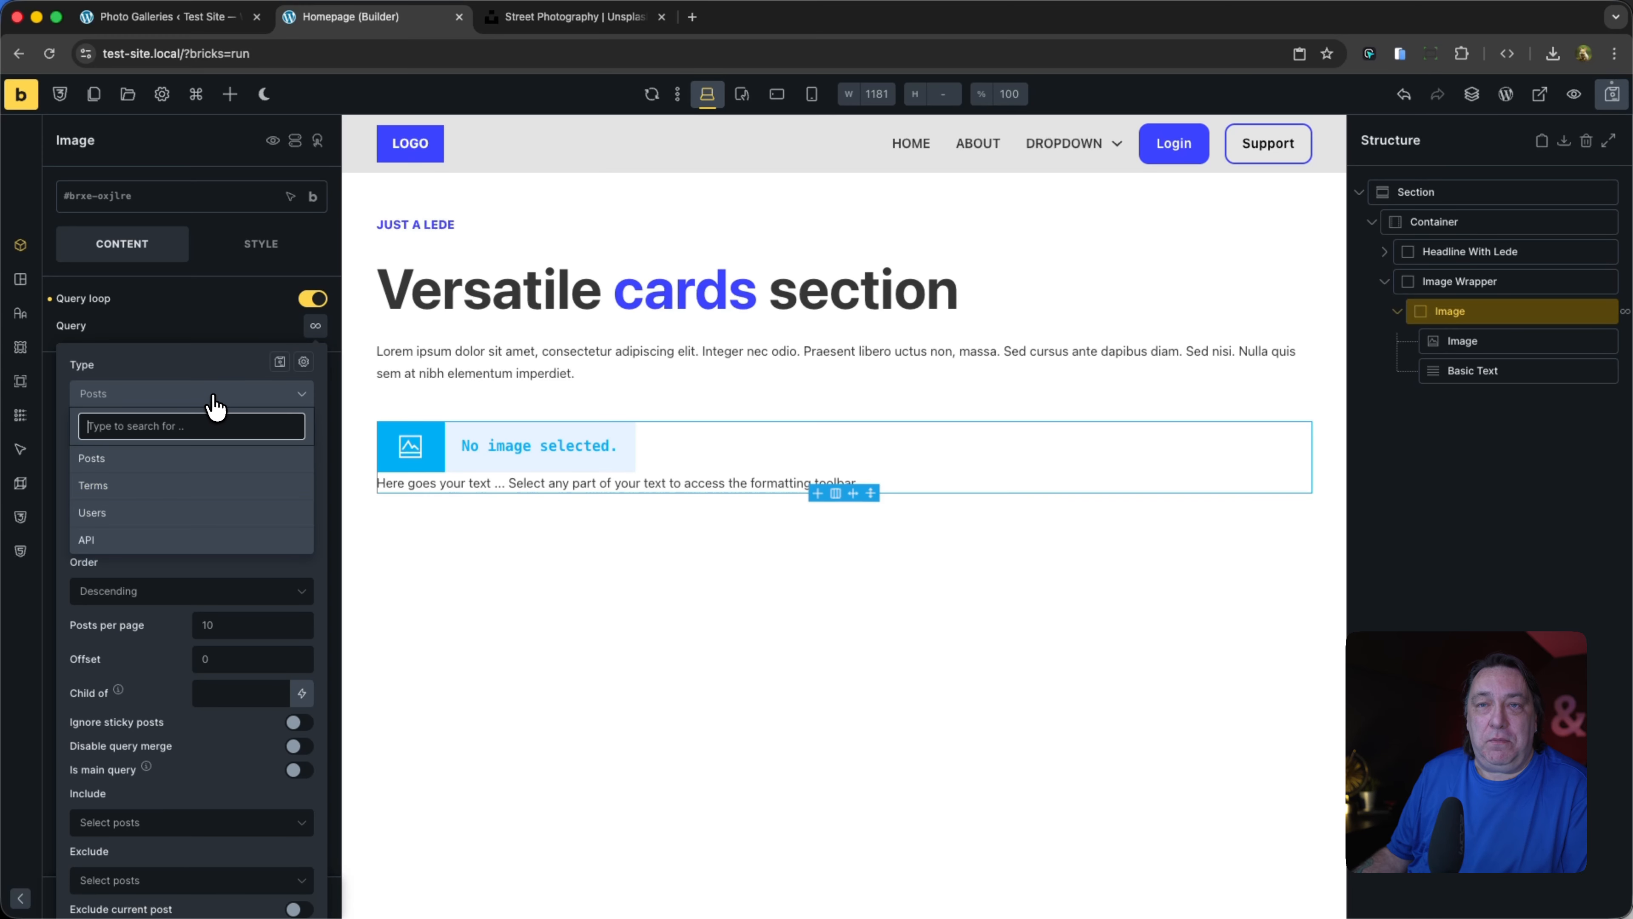
pyautogui.click(175, 391)
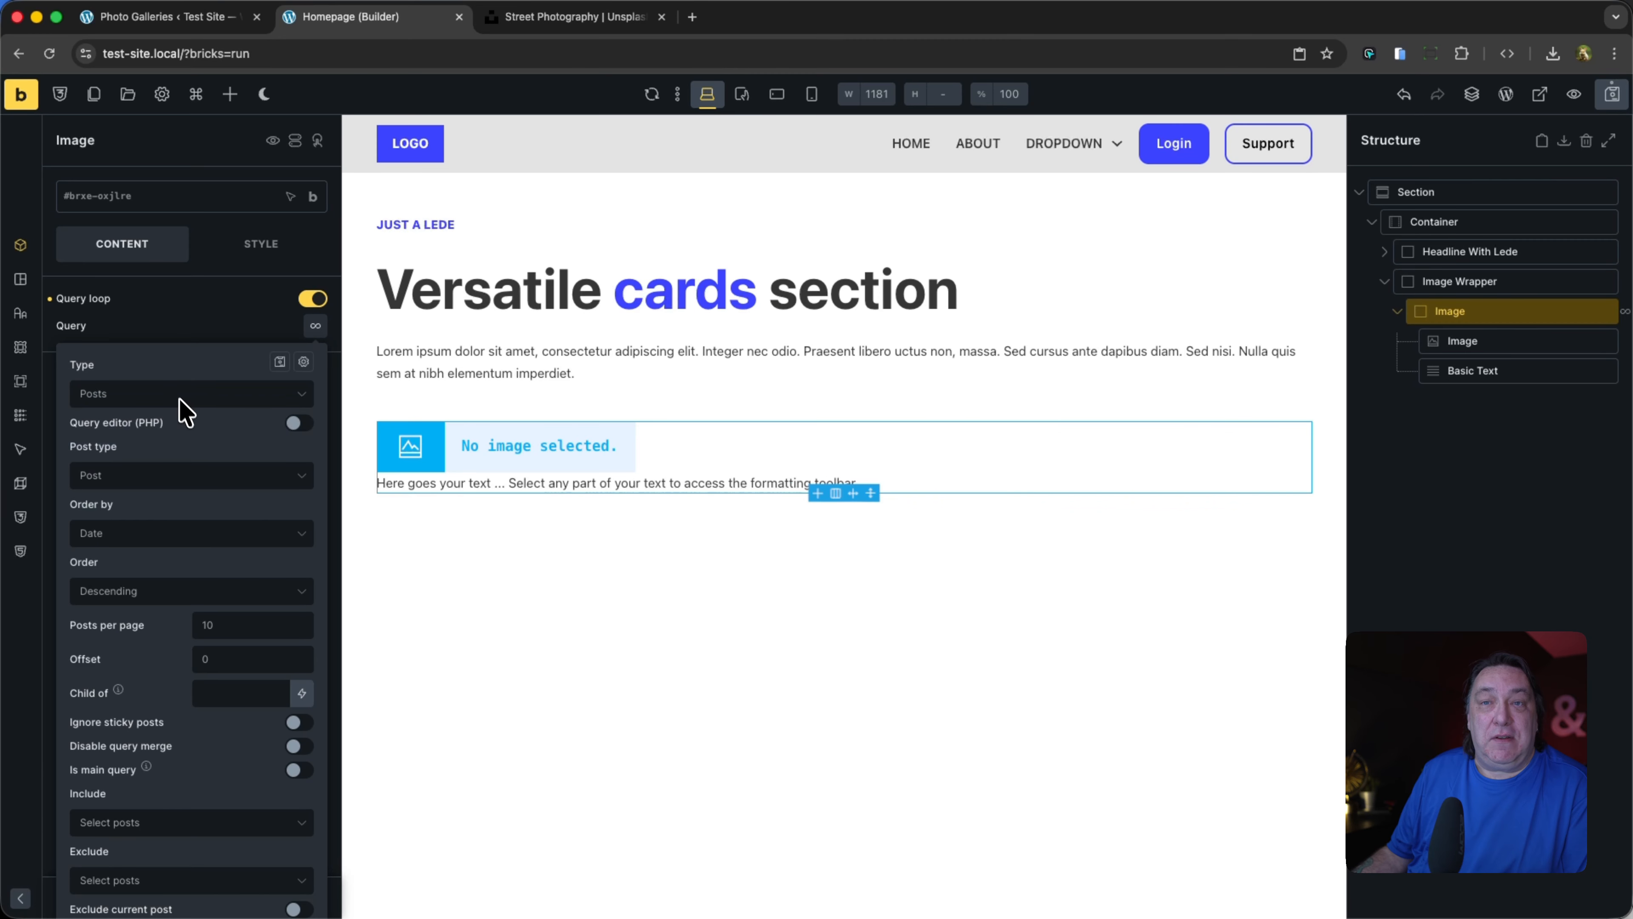
pyautogui.click(209, 487)
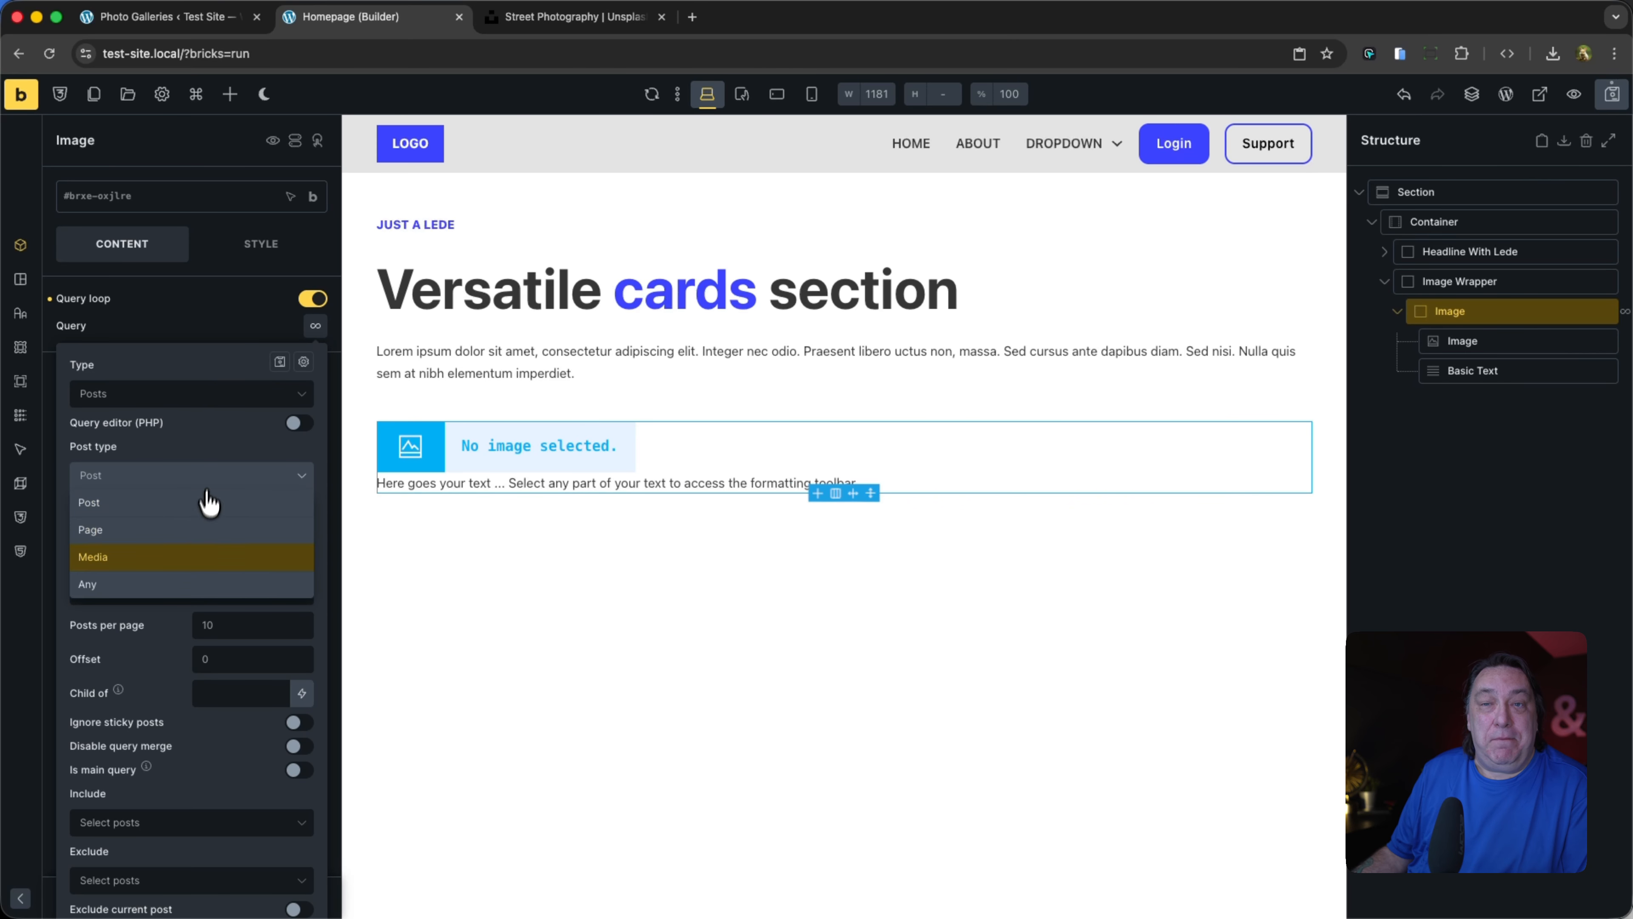
pyautogui.click(185, 443)
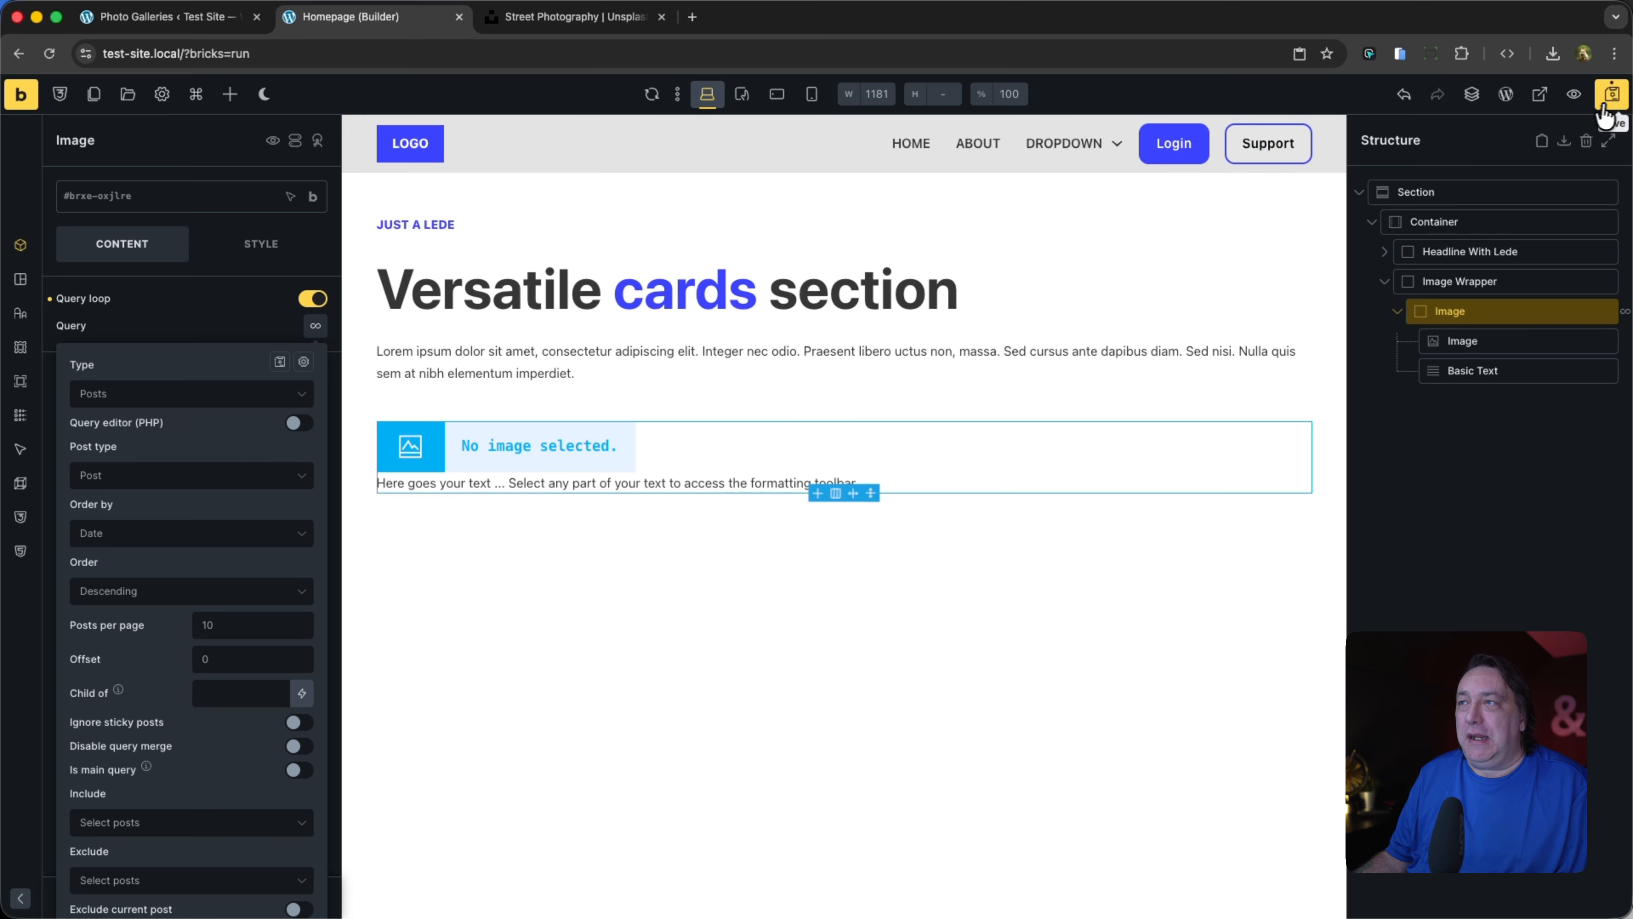
# Step: Save the homepage and reload the builder
pyautogui.hotkey('ctrl', 's')
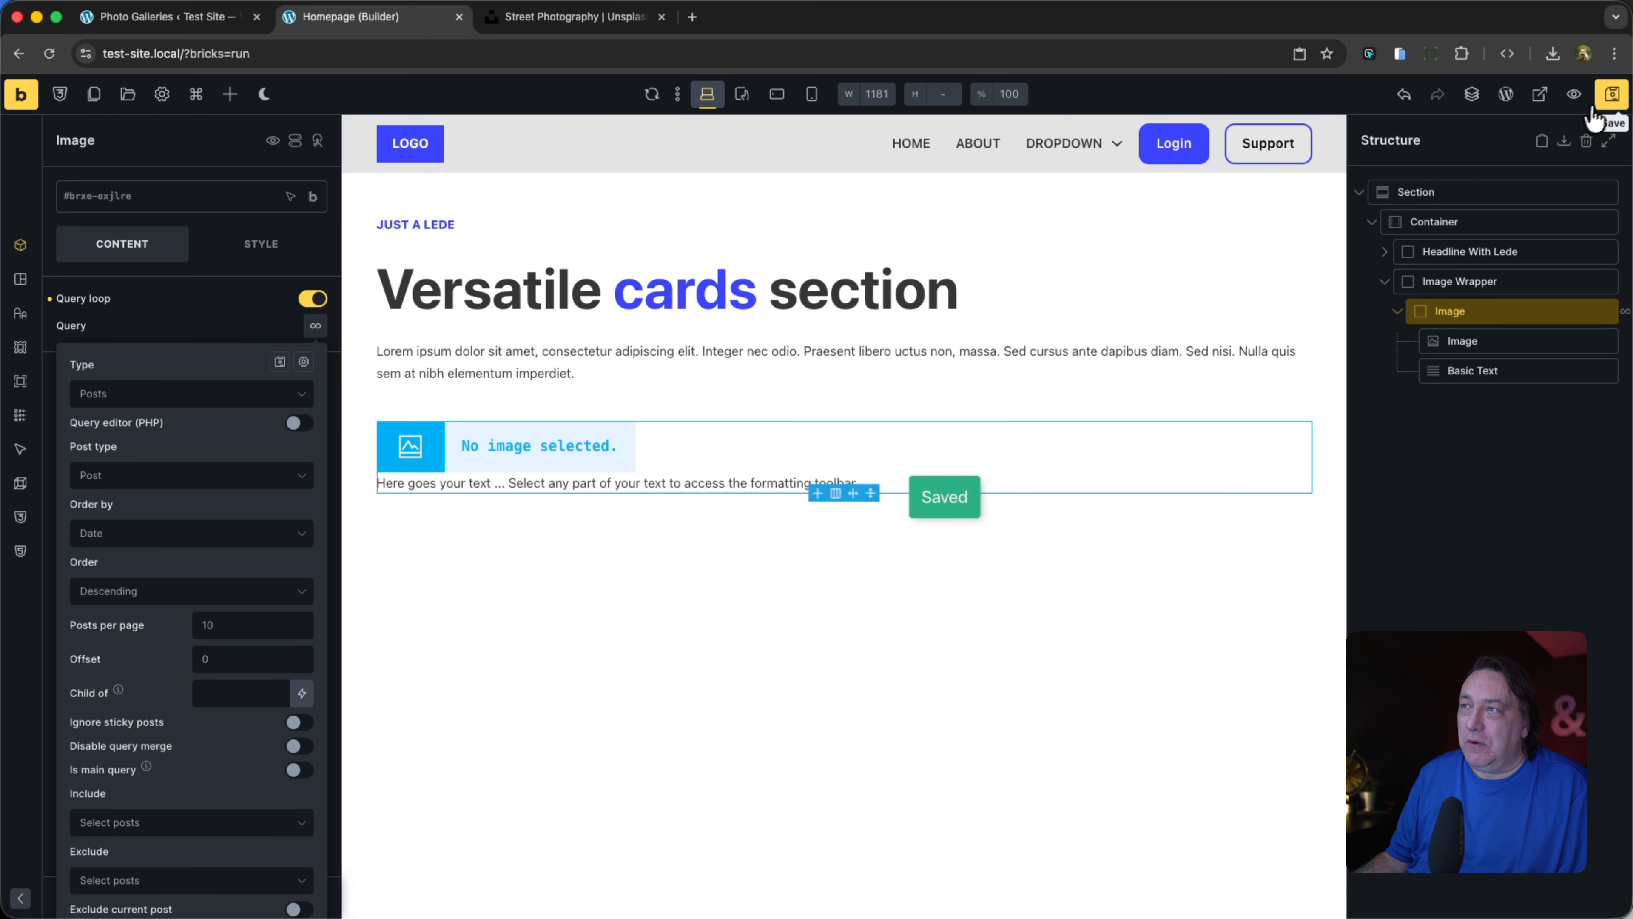
pyautogui.click(49, 54)
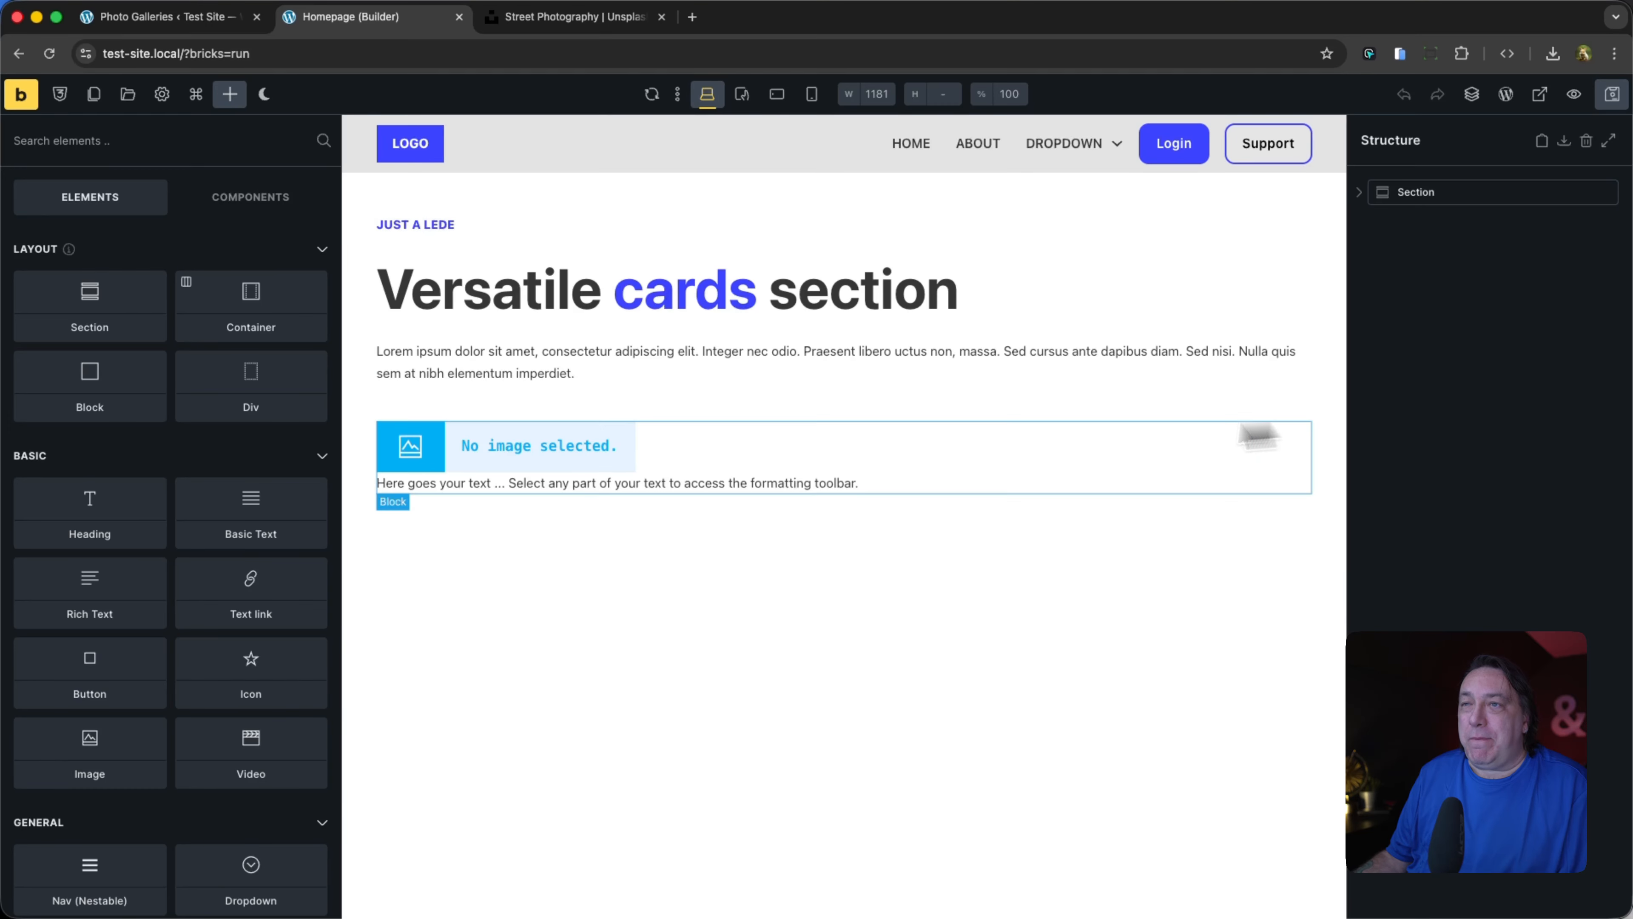
# Step: Set the Image block's query loop to the Photo Galleries post type with 12 posts per page
pyautogui.click(1026, 458)
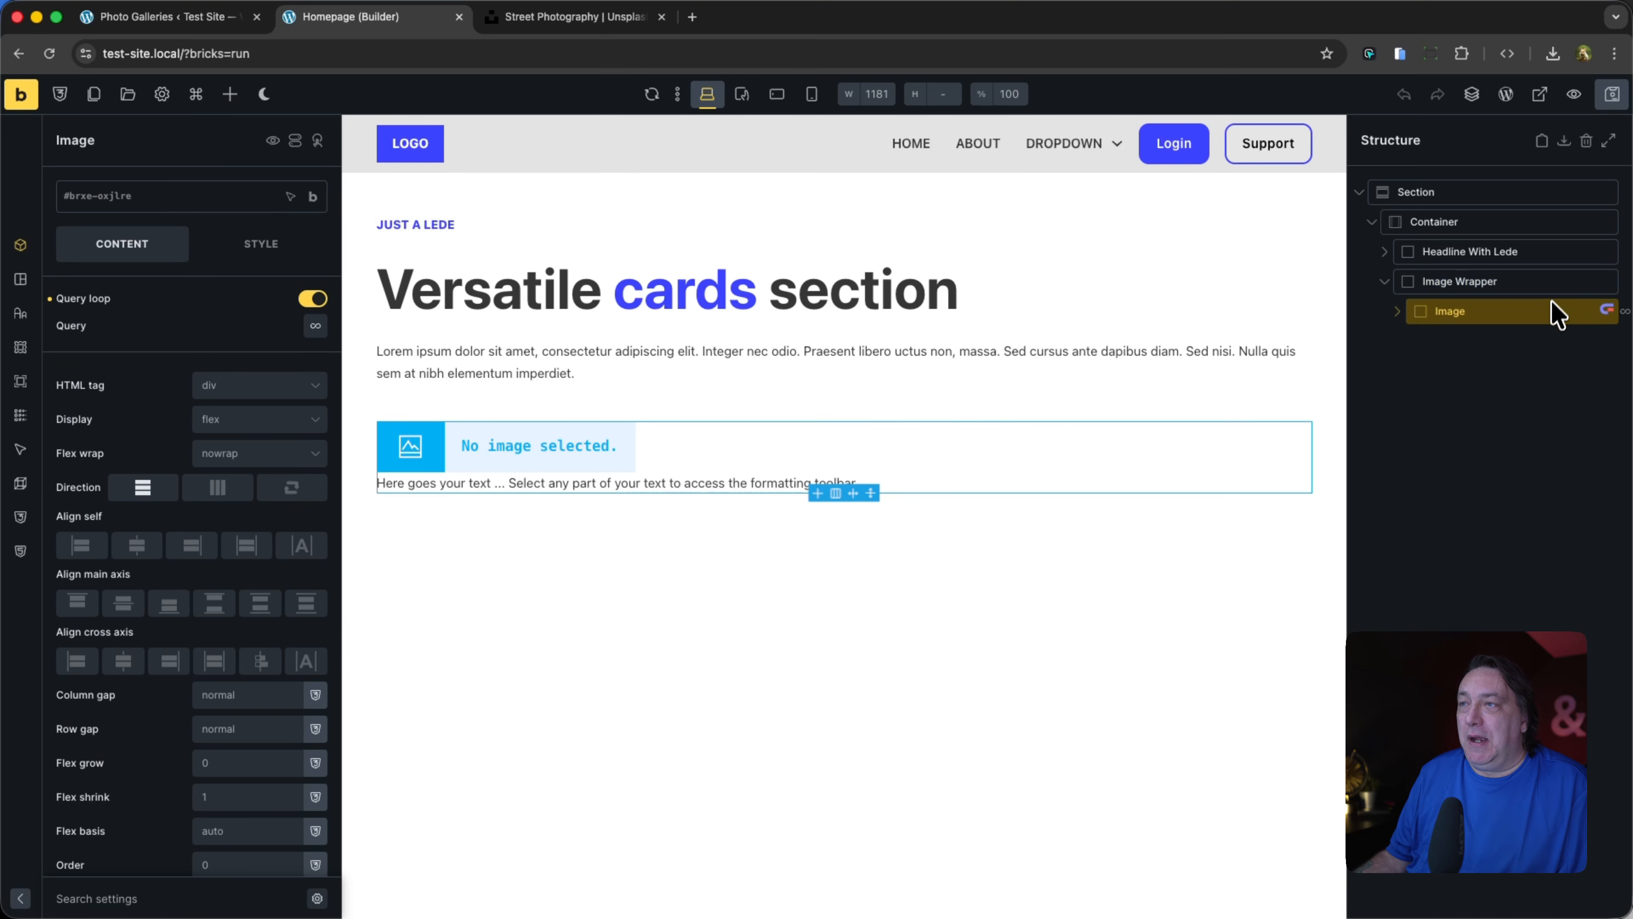
pyautogui.click(1398, 311)
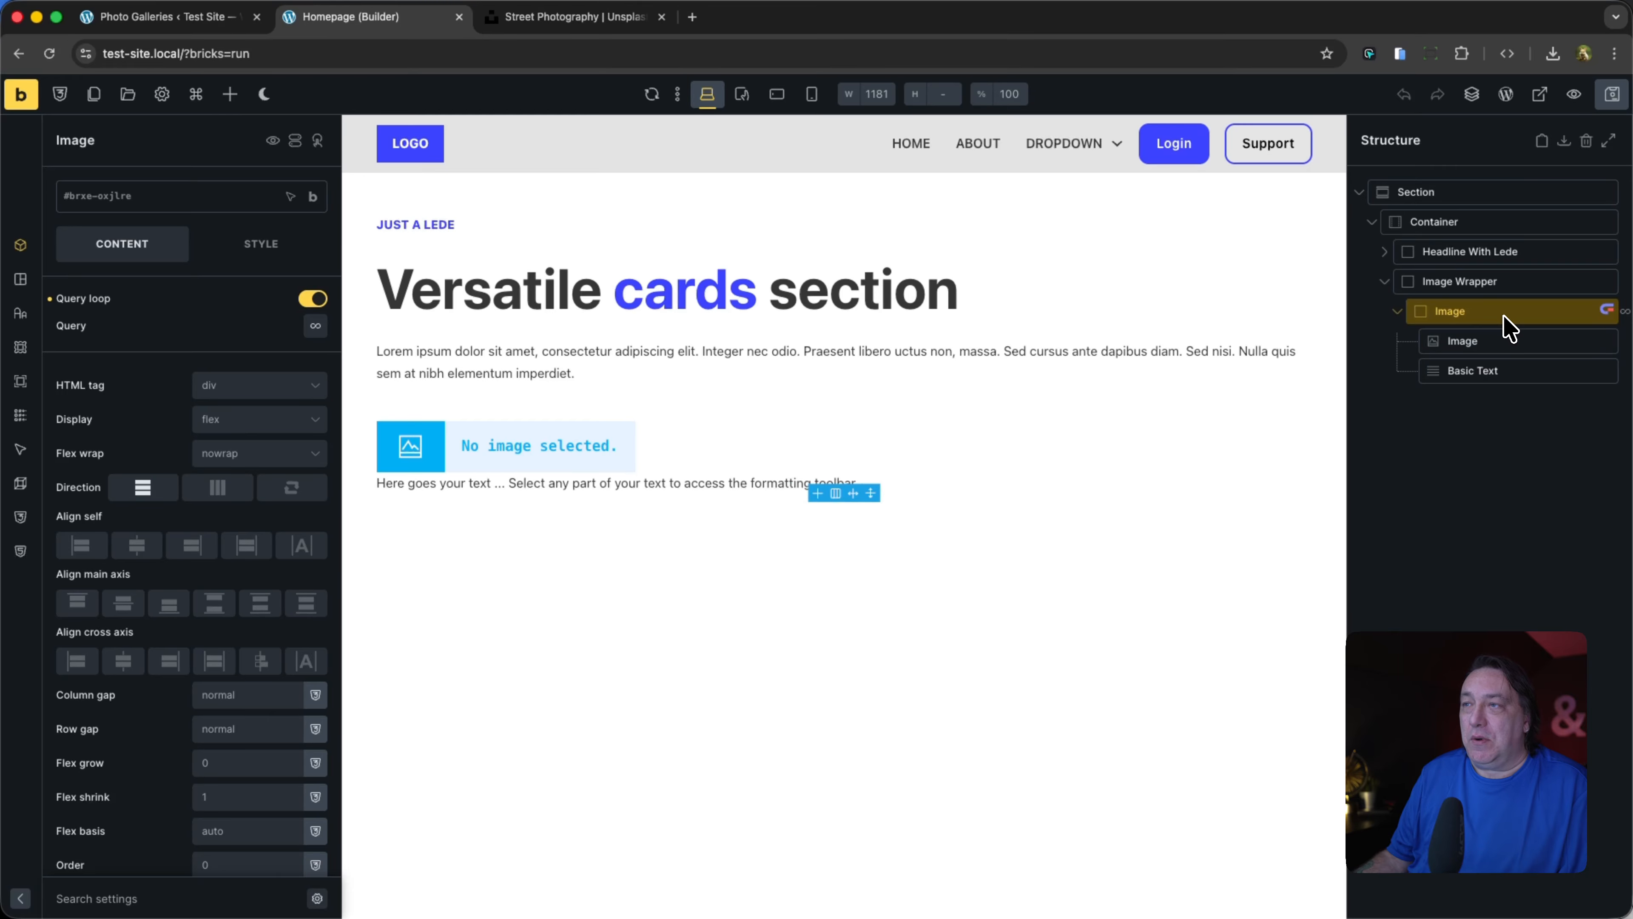
pyautogui.moveTo(1503, 339); pyautogui.dragTo(456, 510)
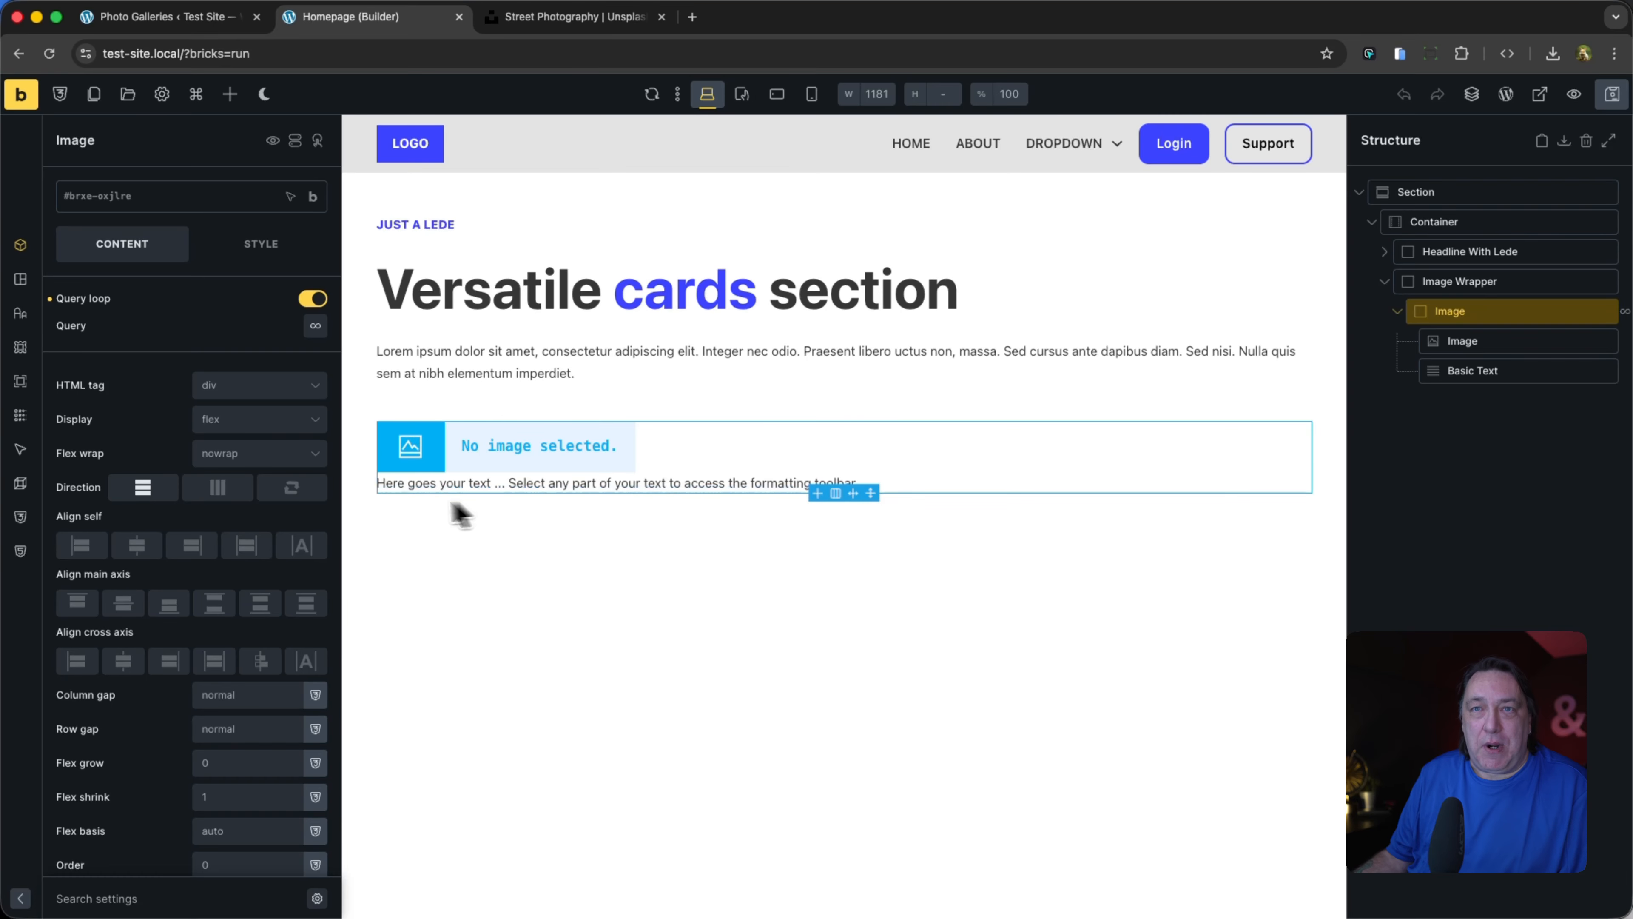
pyautogui.click(313, 334)
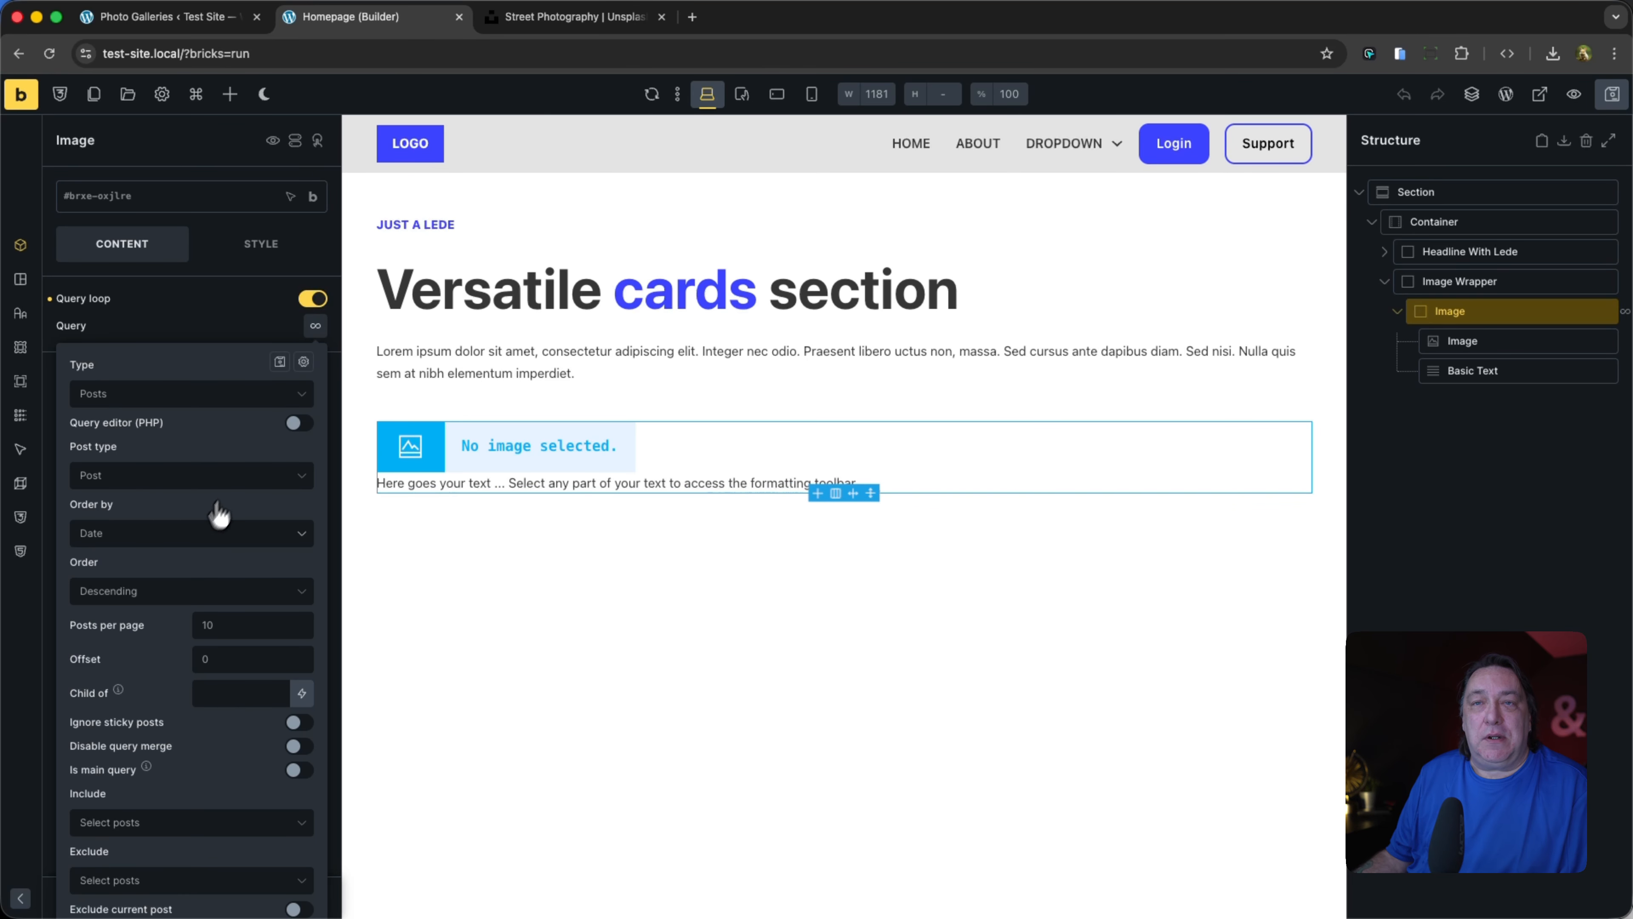
pyautogui.click(207, 480)
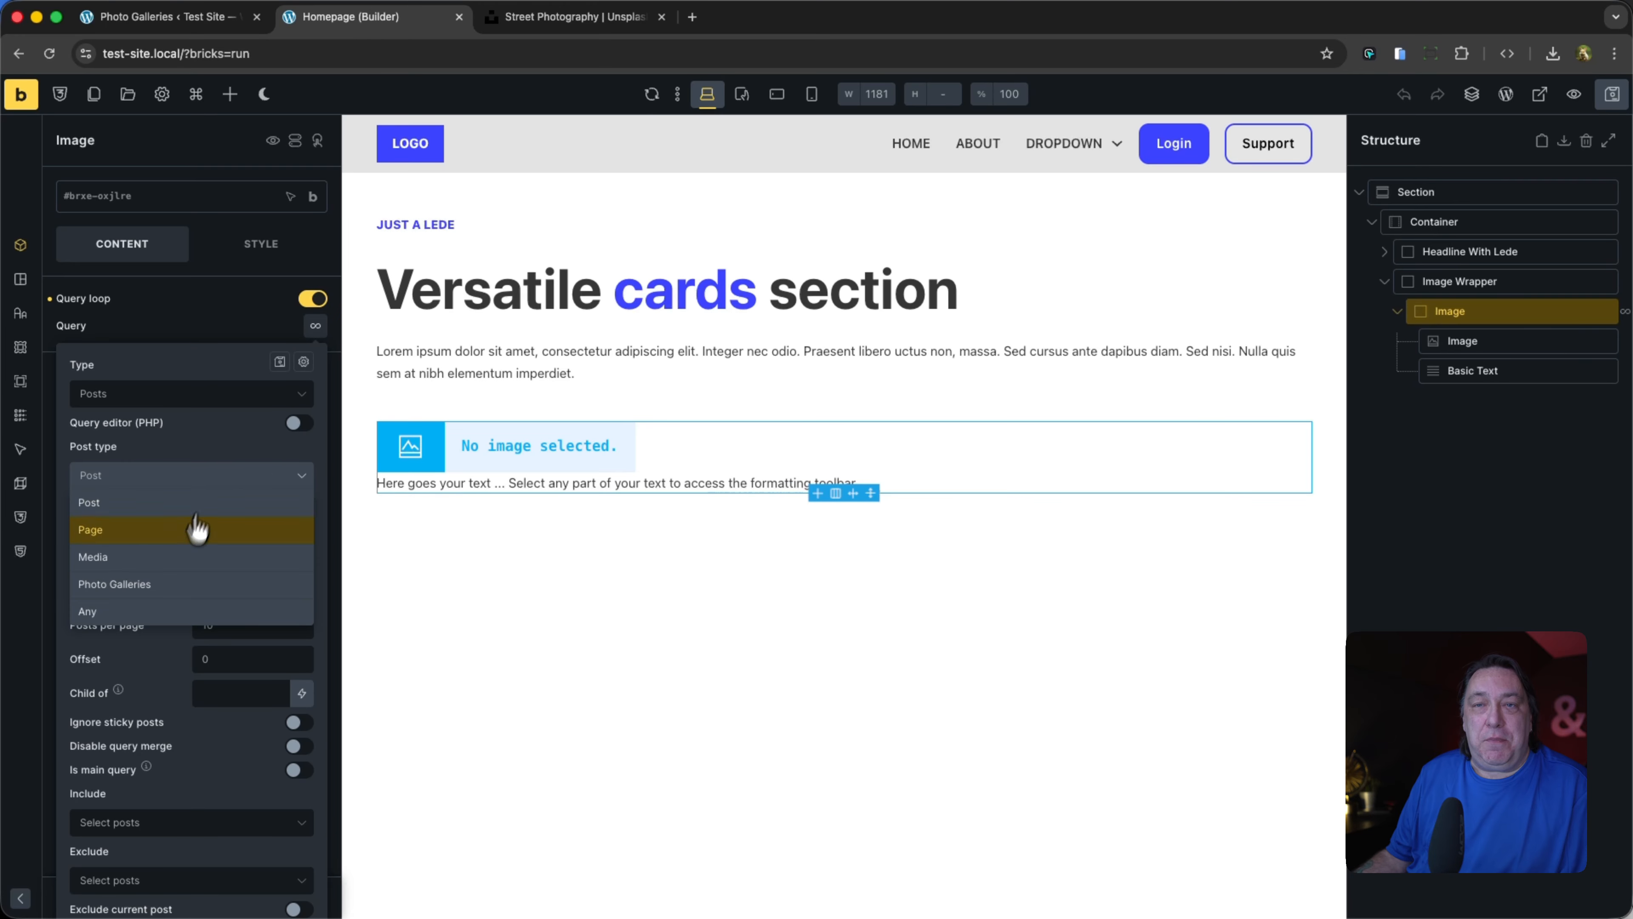
pyautogui.click(172, 584)
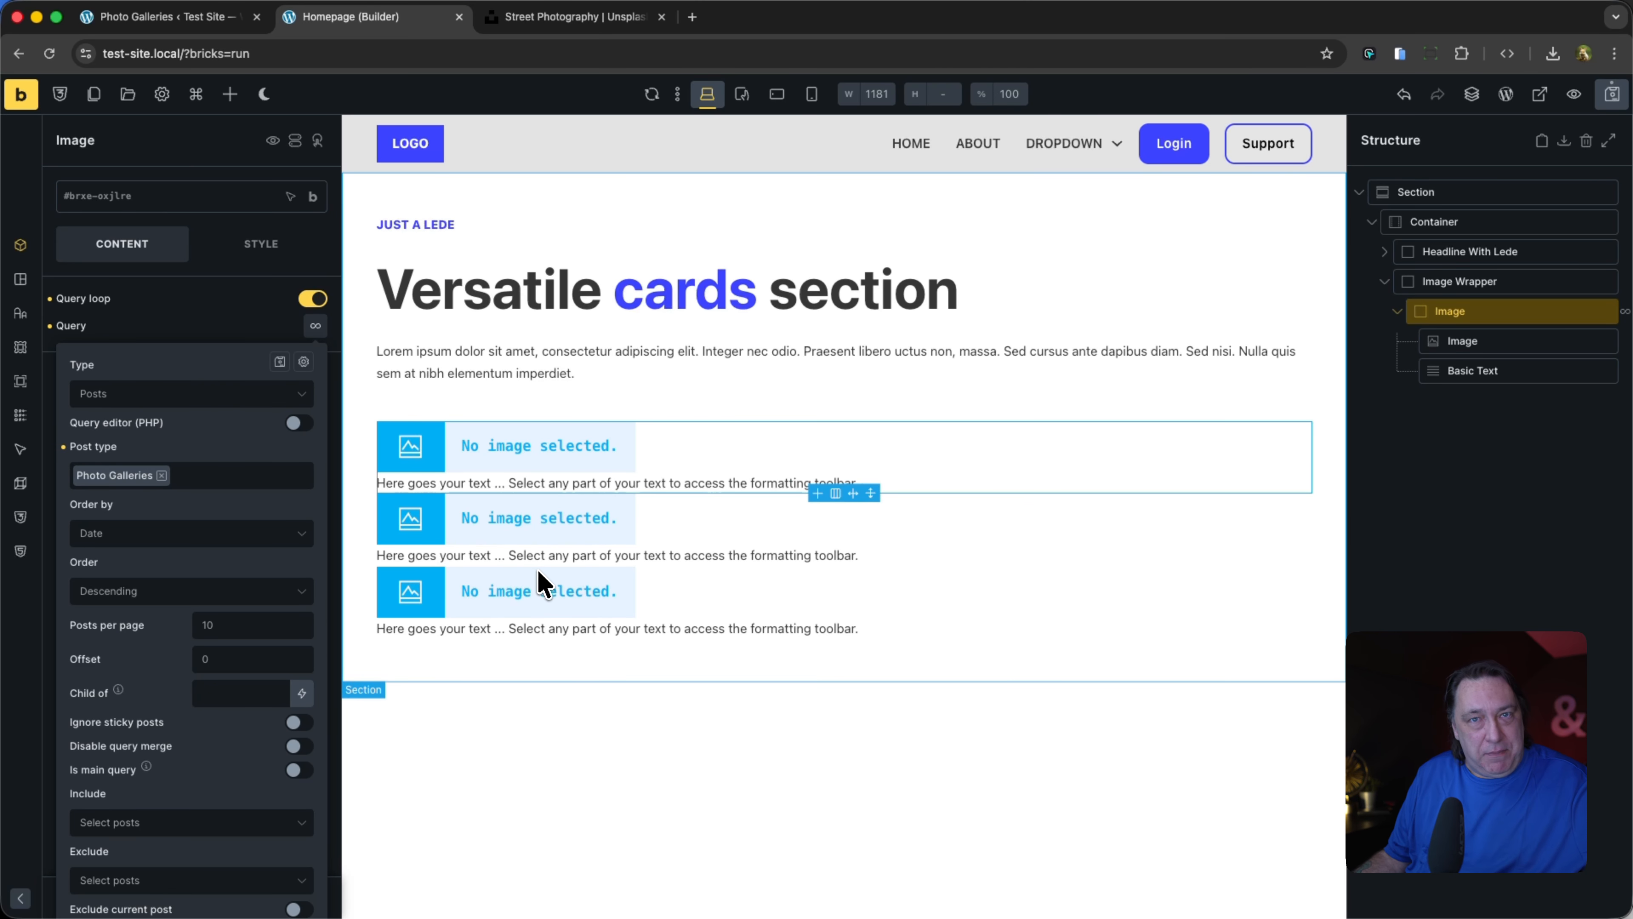
pyautogui.click(238, 627)
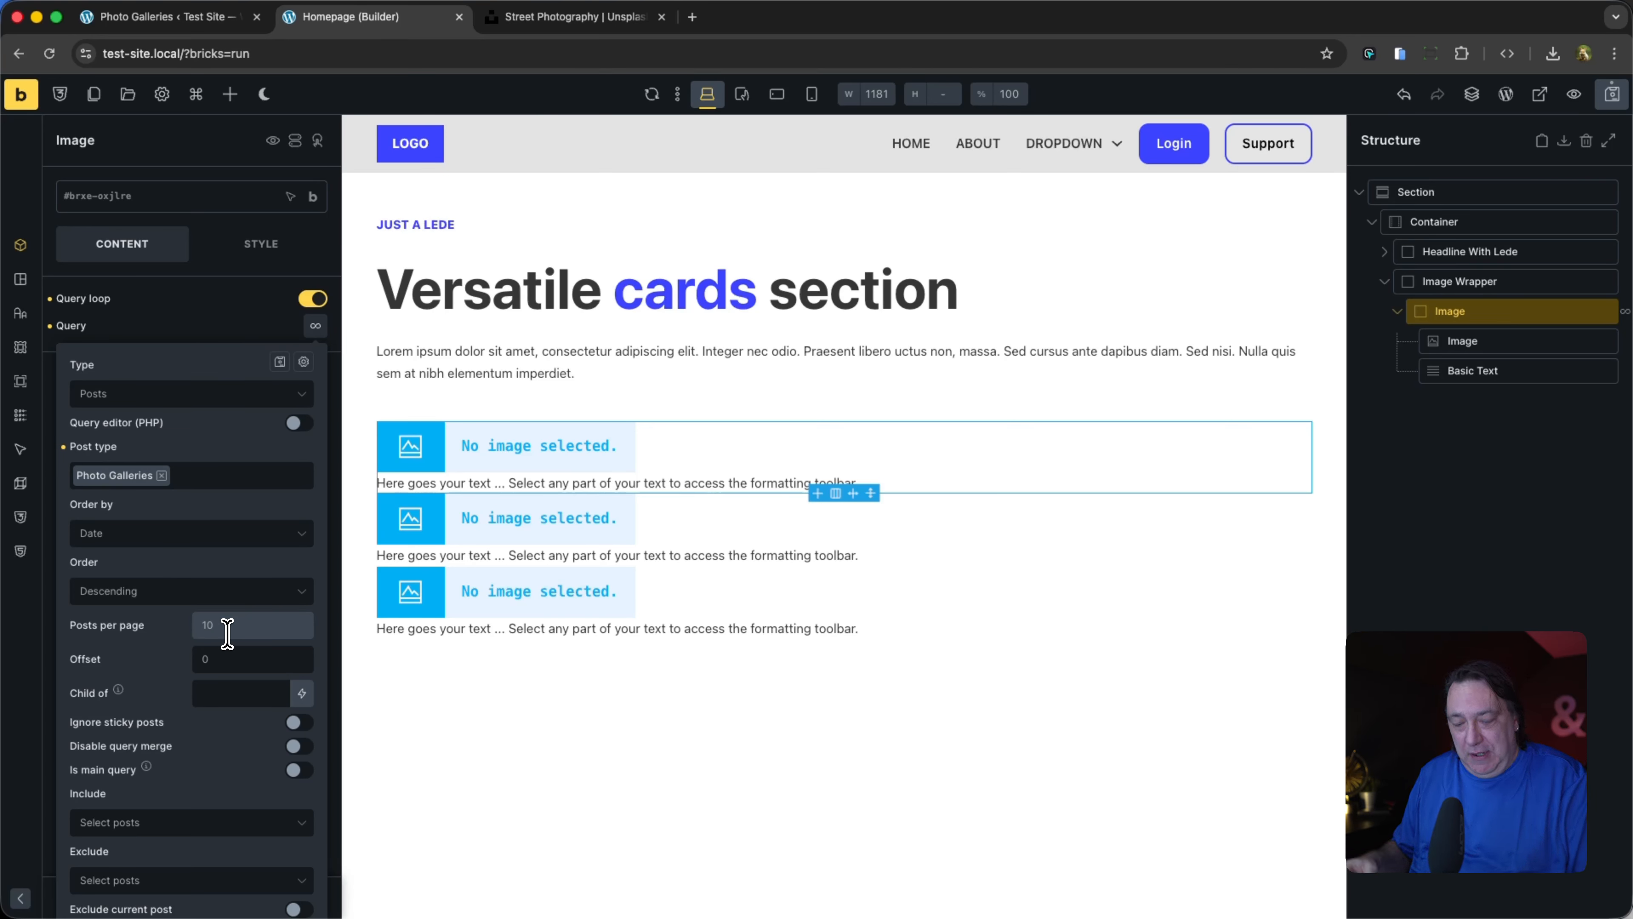
pyautogui.write('12')
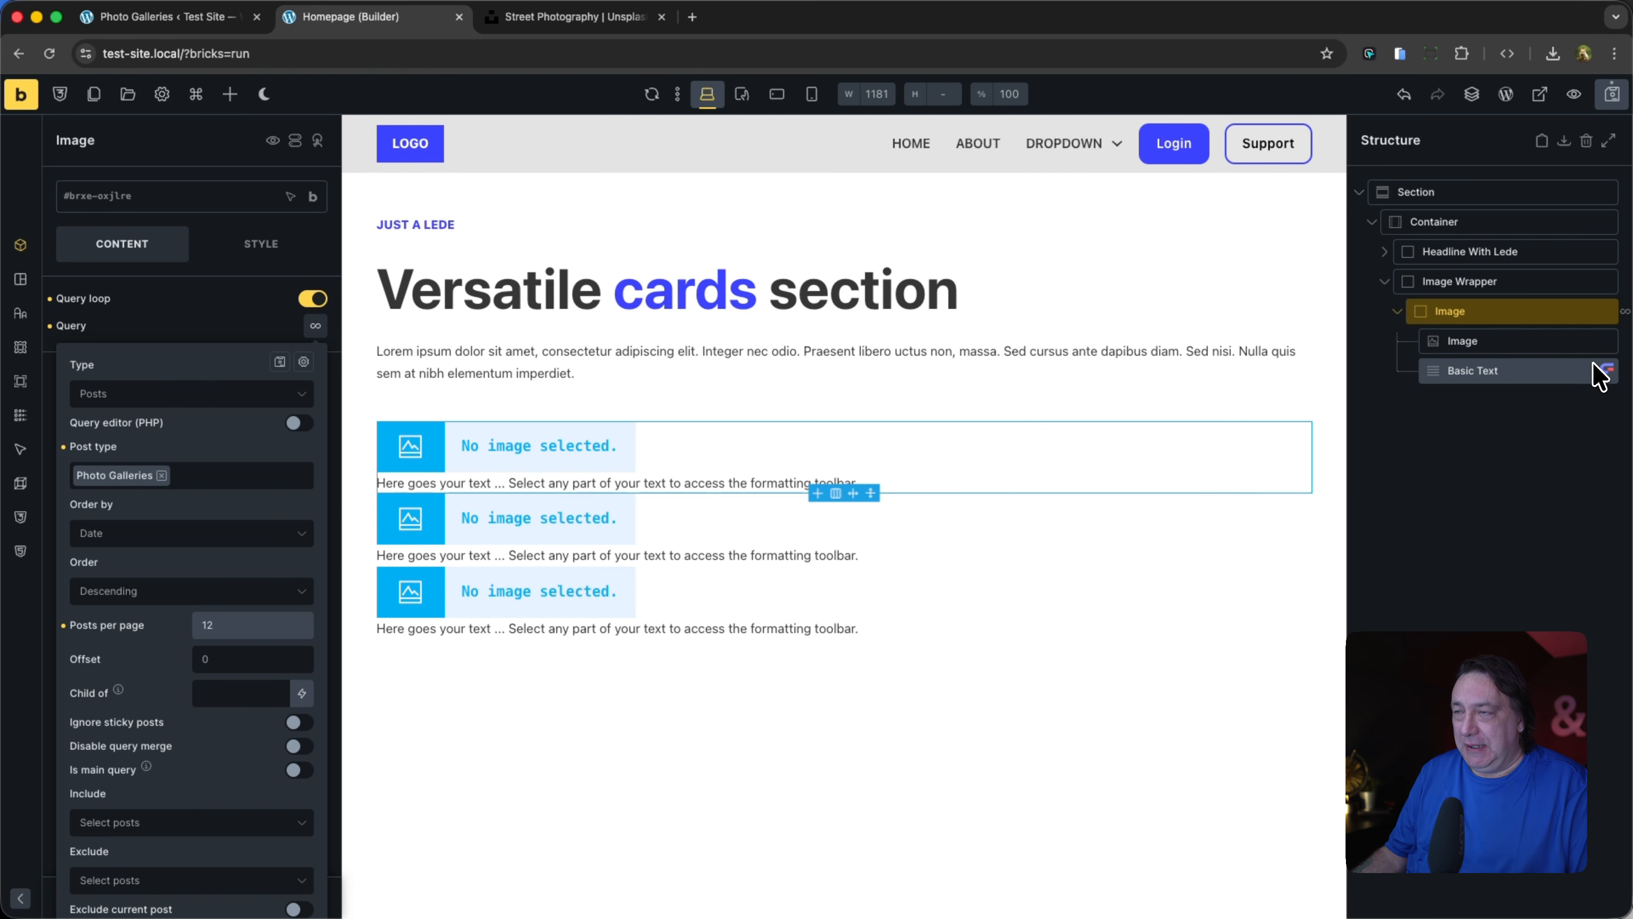
# Step: Set the Image Wrapper's display to grid with template columns of 1fr 1fr 1fr
pyautogui.click(1538, 287)
pyautogui.click(241, 394)
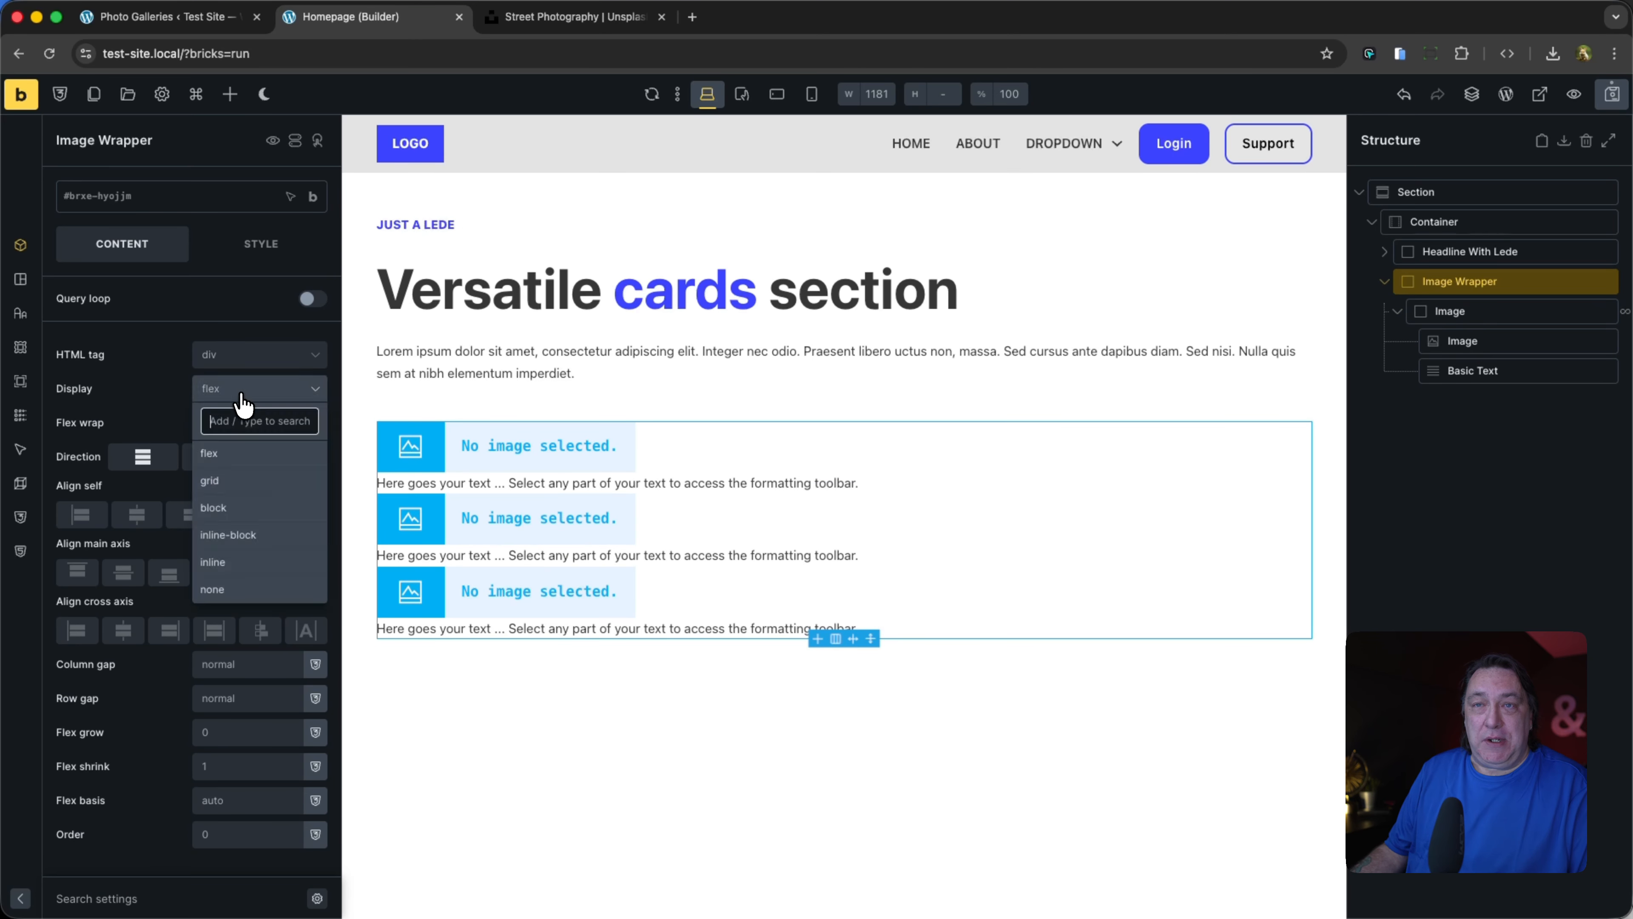
pyautogui.click(244, 480)
pyautogui.click(168, 481)
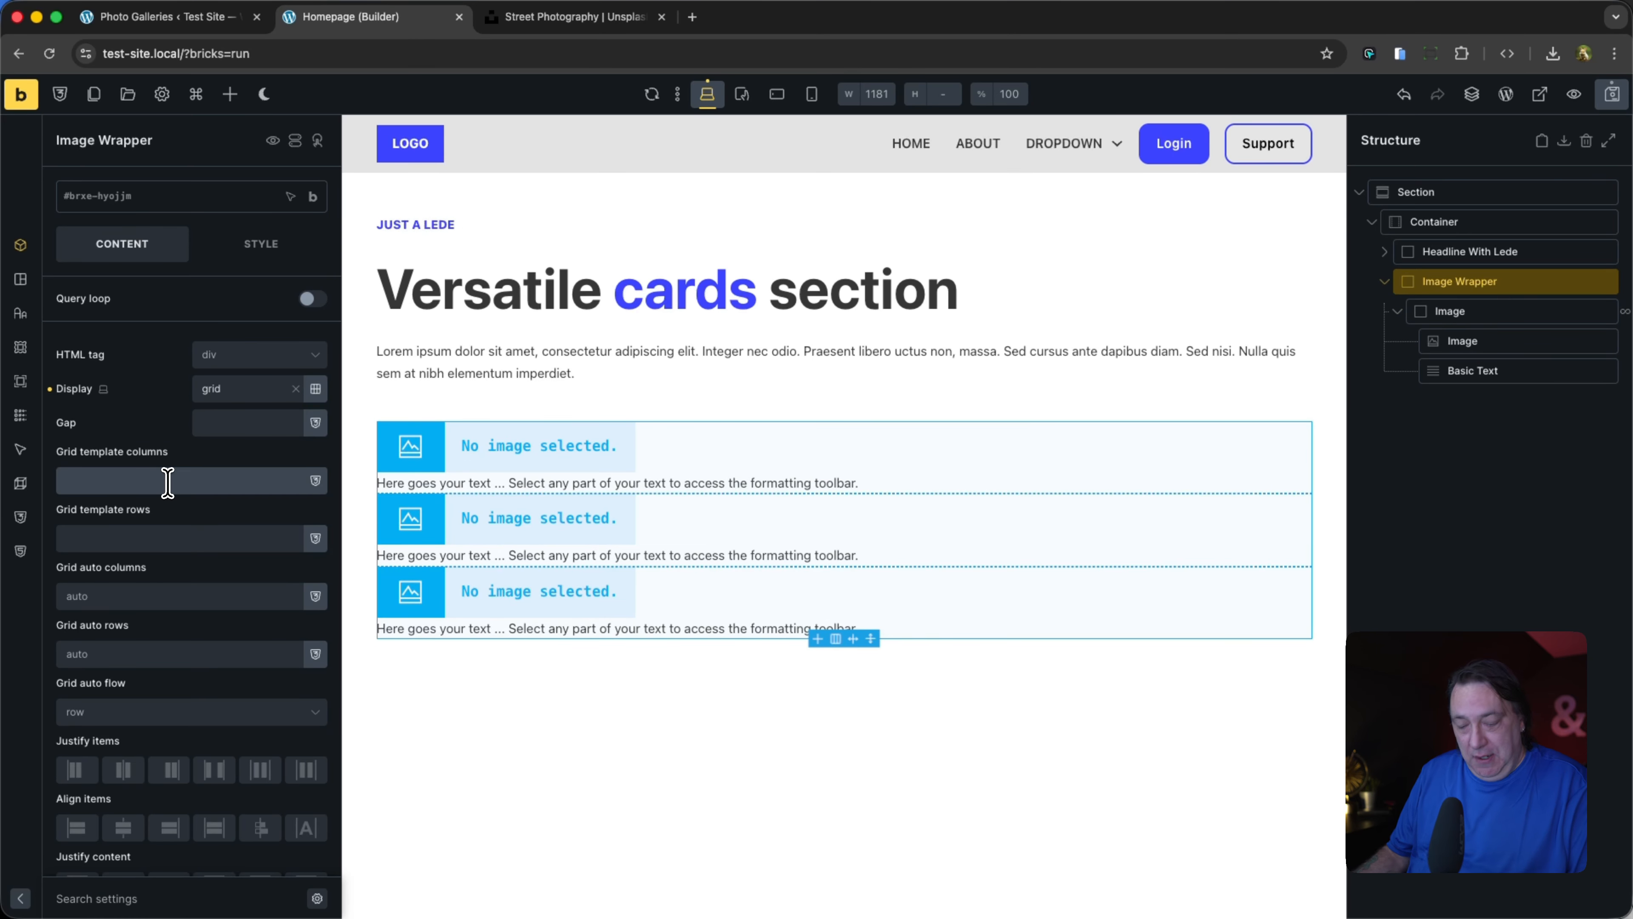
pyautogui.write('1fr 1fr 1fr')
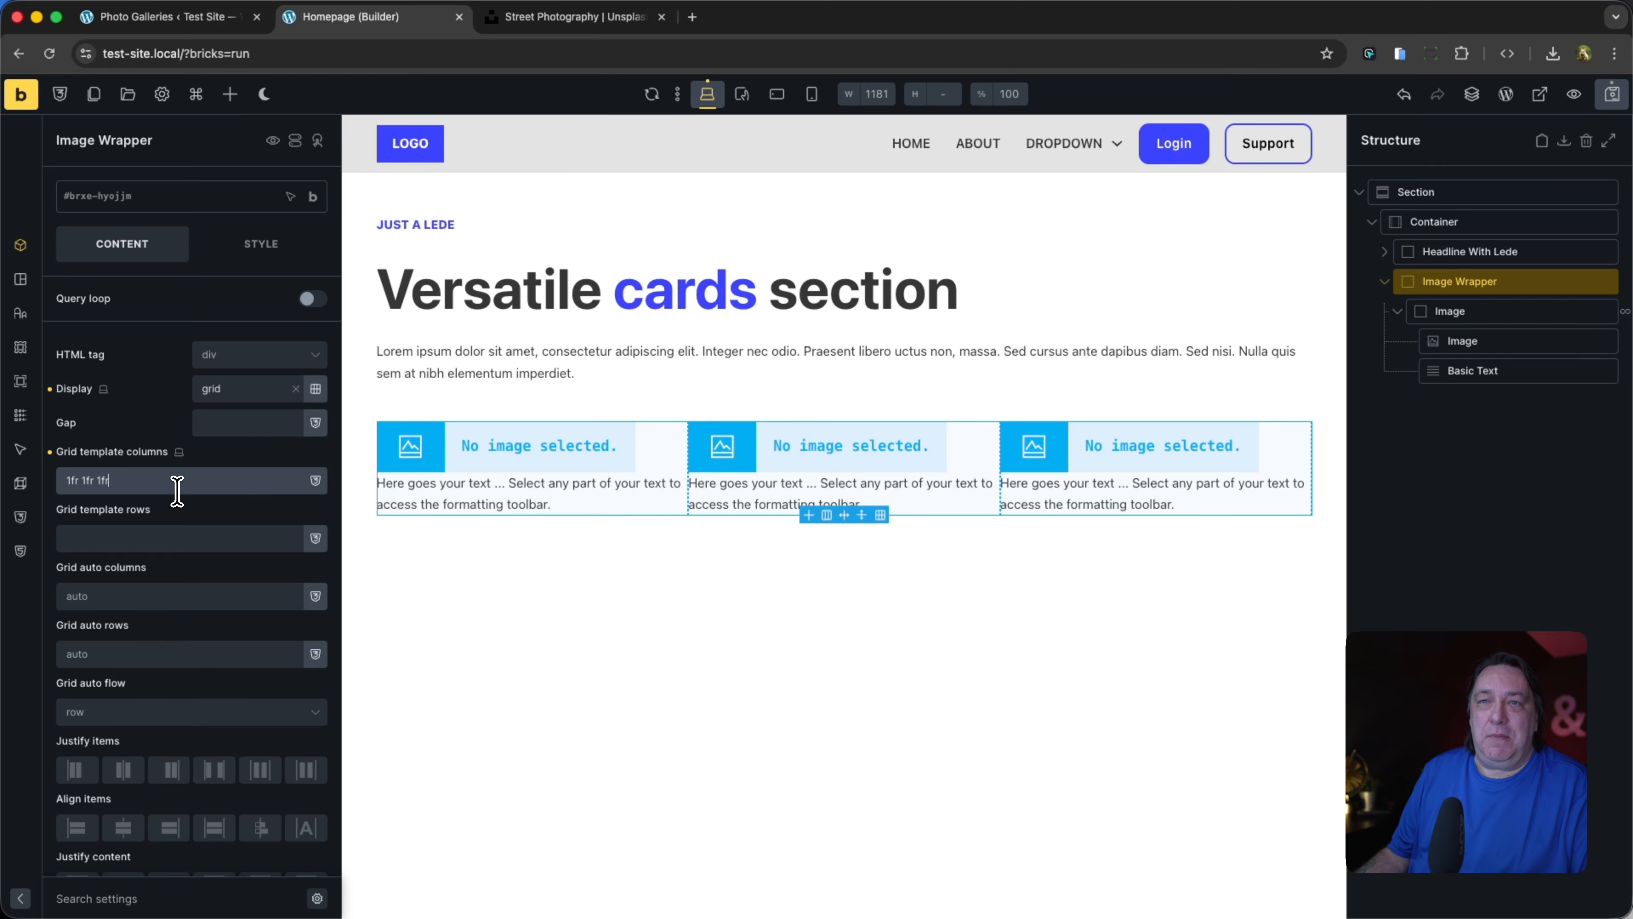
# Step: Set the Image Wrapper's grid gap to var(--space-m)
pyautogui.click(238, 422)
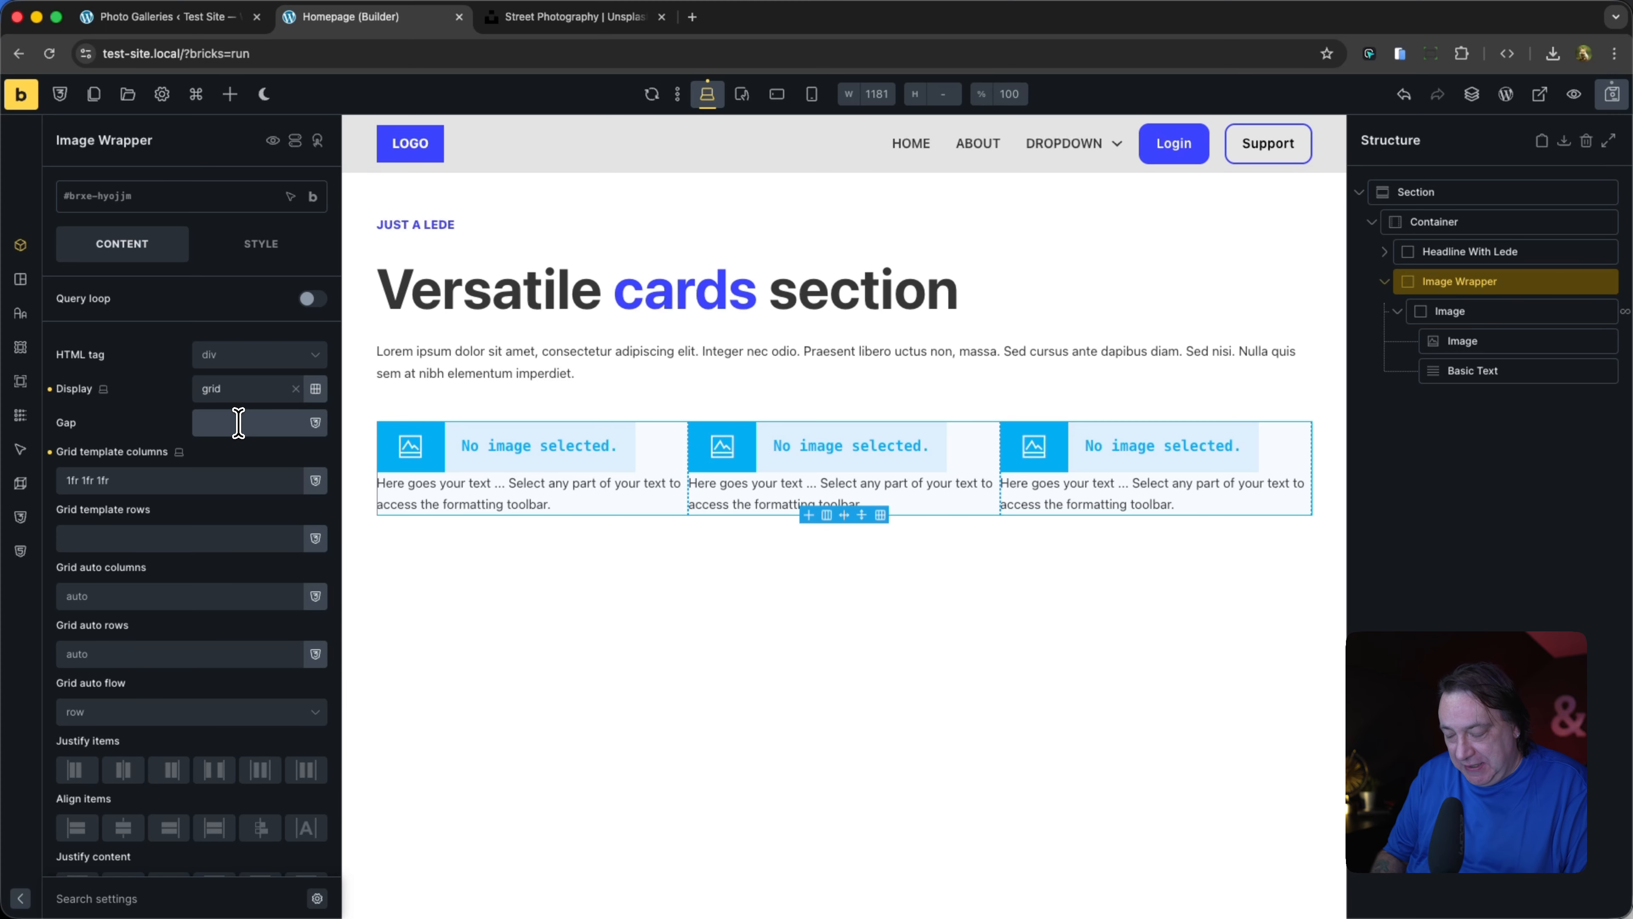
pyautogui.write('space-m)')
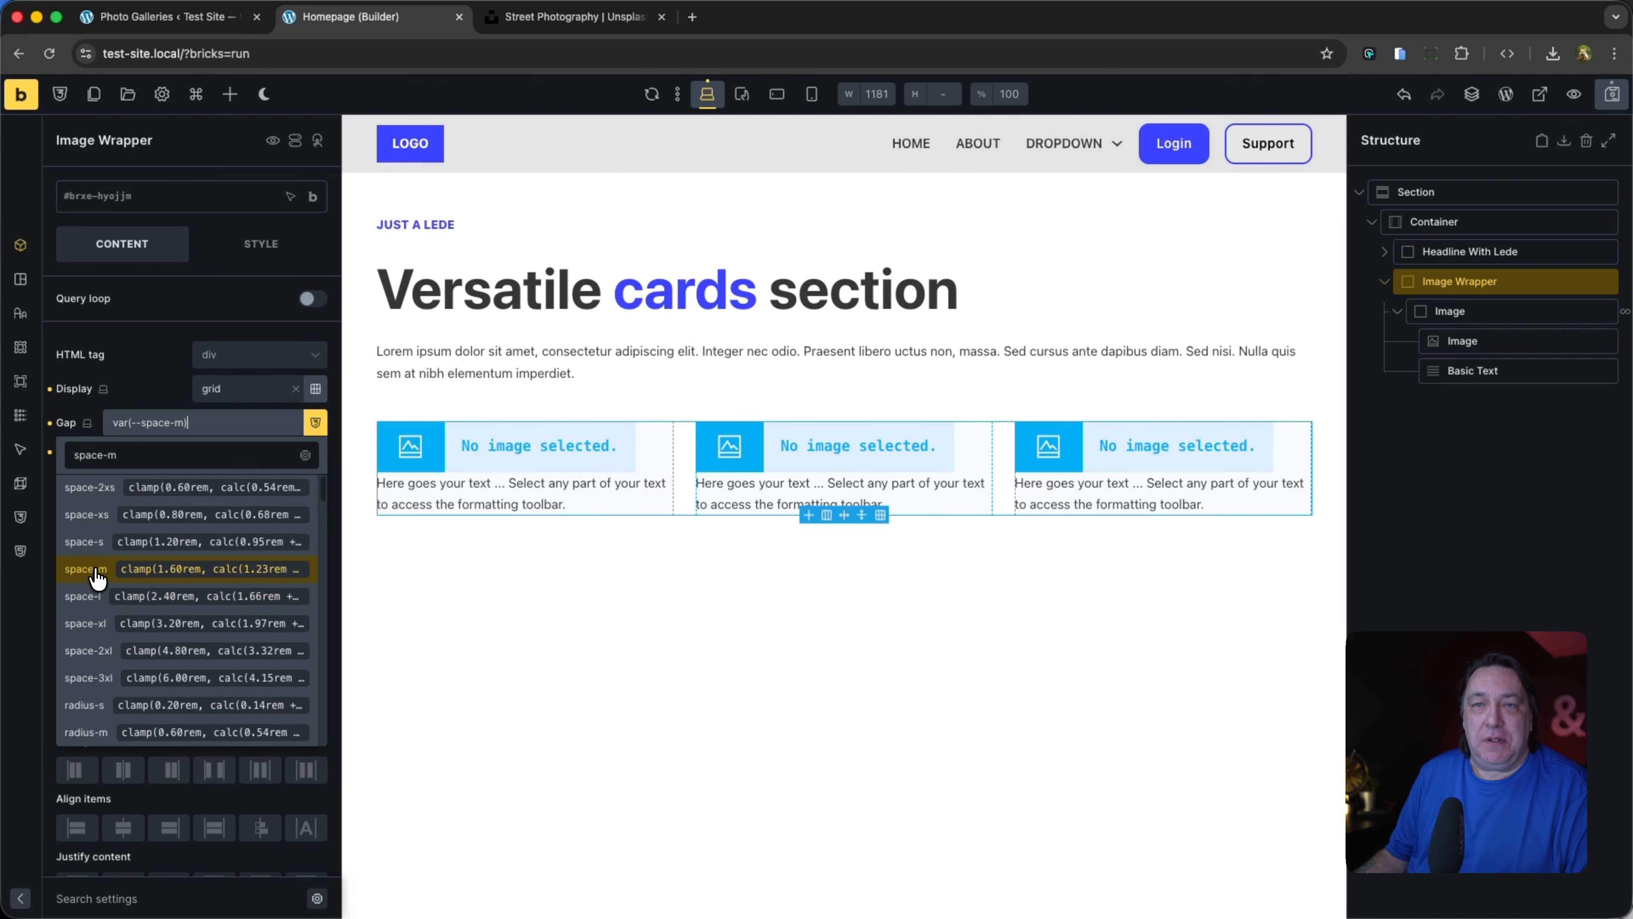
pyautogui.click(95, 570)
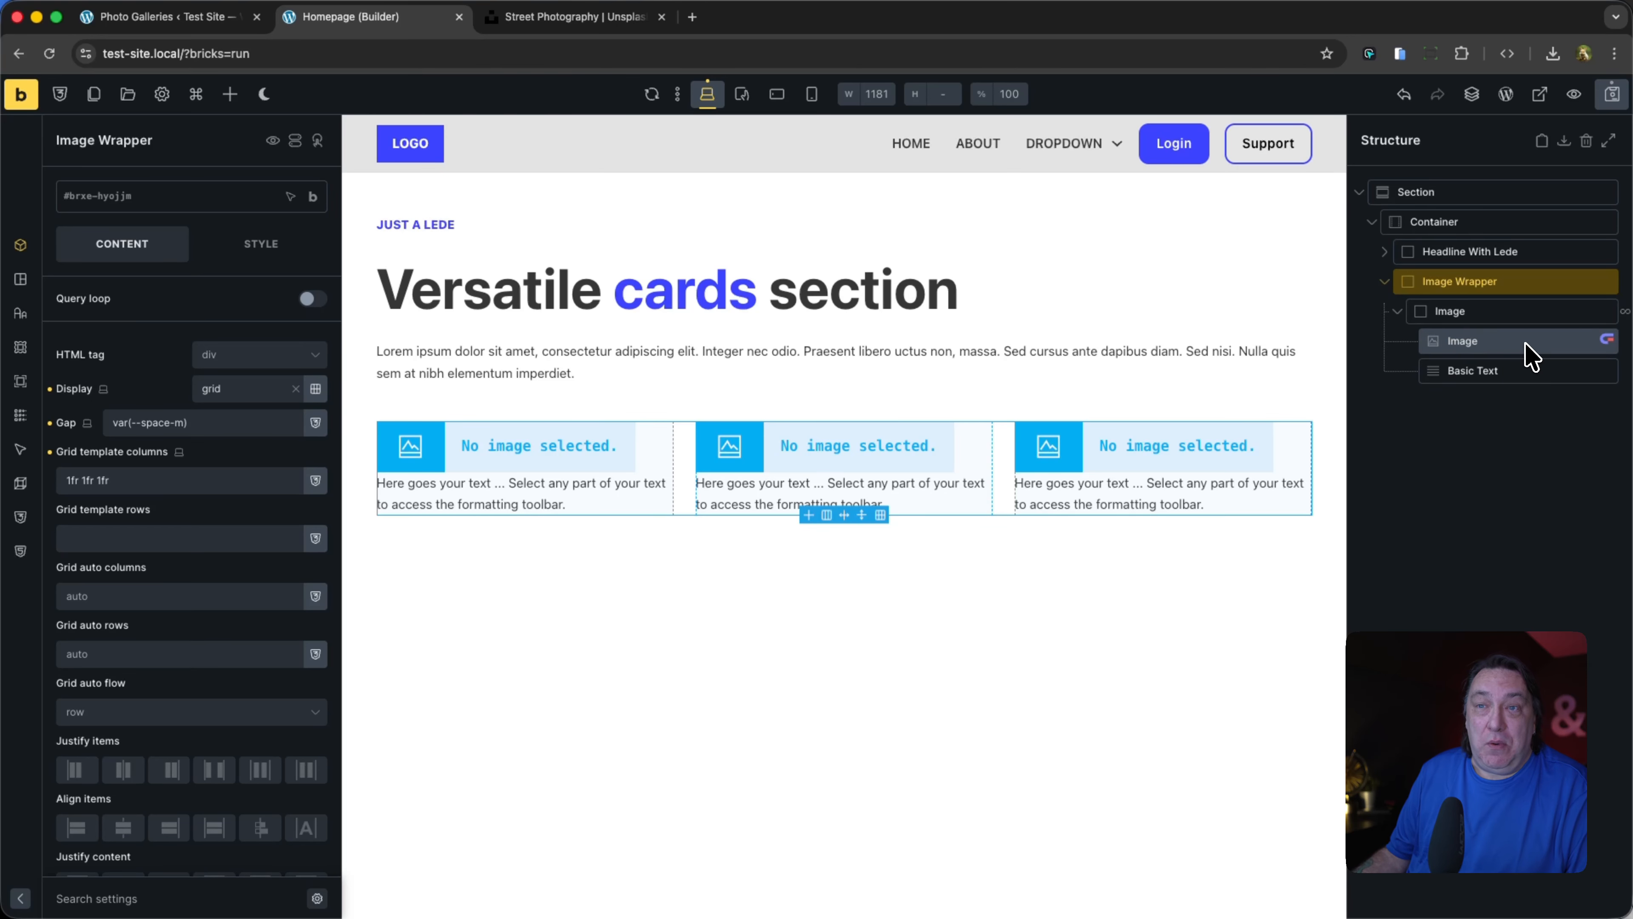
# Step: Replace the Basic Text element's placeholder text with the Post title dynamic data tag
pyautogui.click(1529, 372)
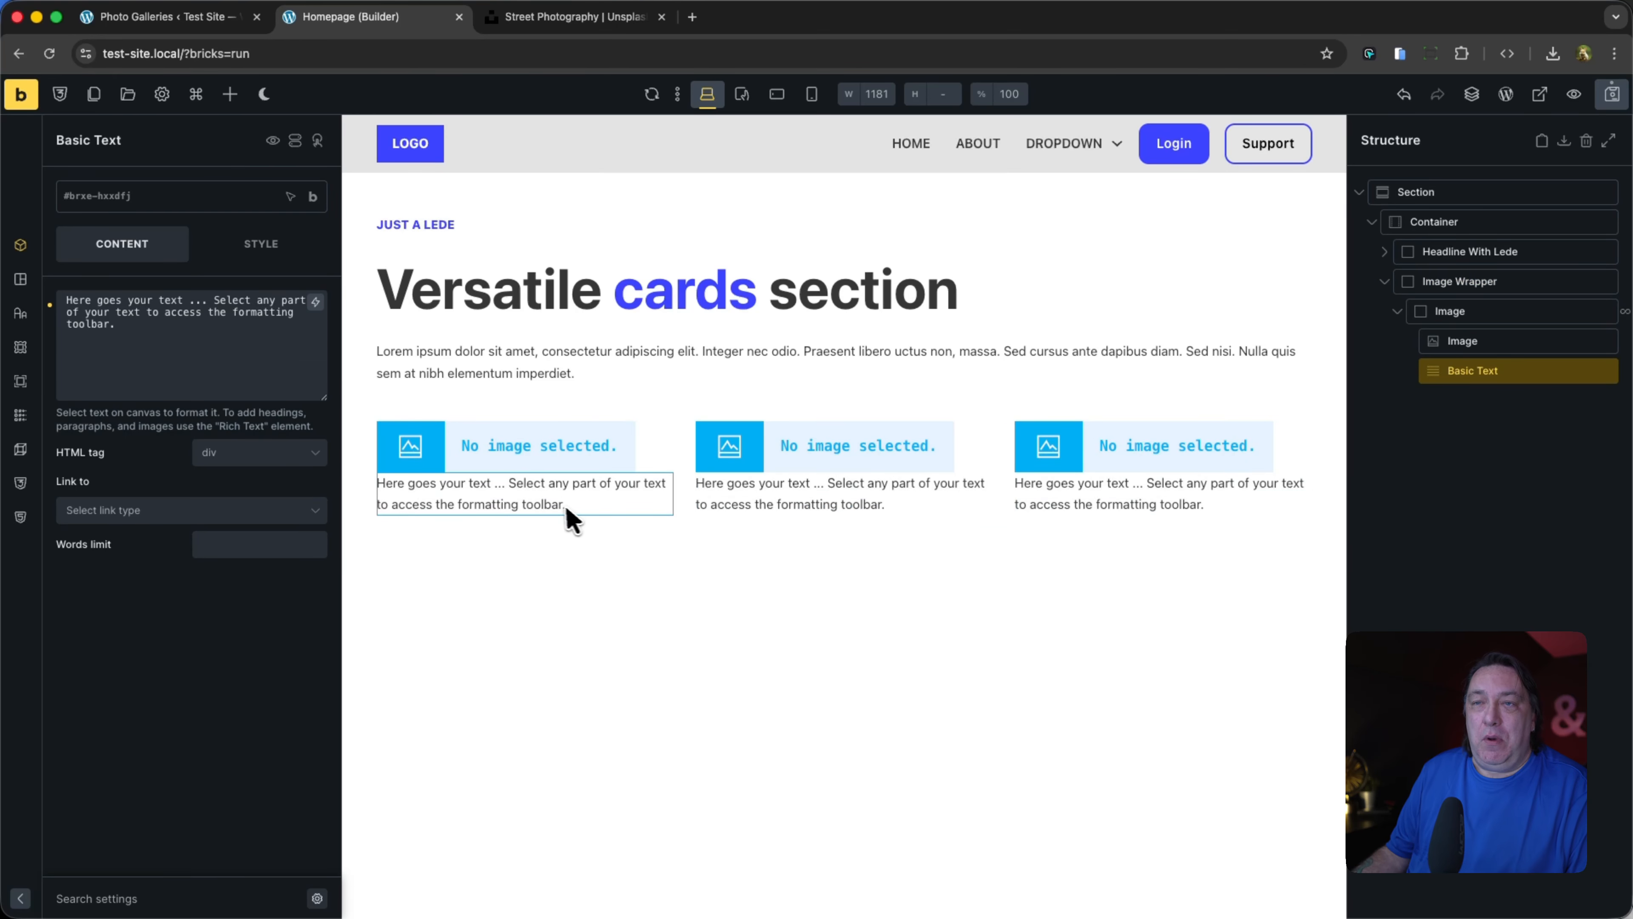
pyautogui.moveTo(208, 339); pyautogui.dragTo(53, 296)
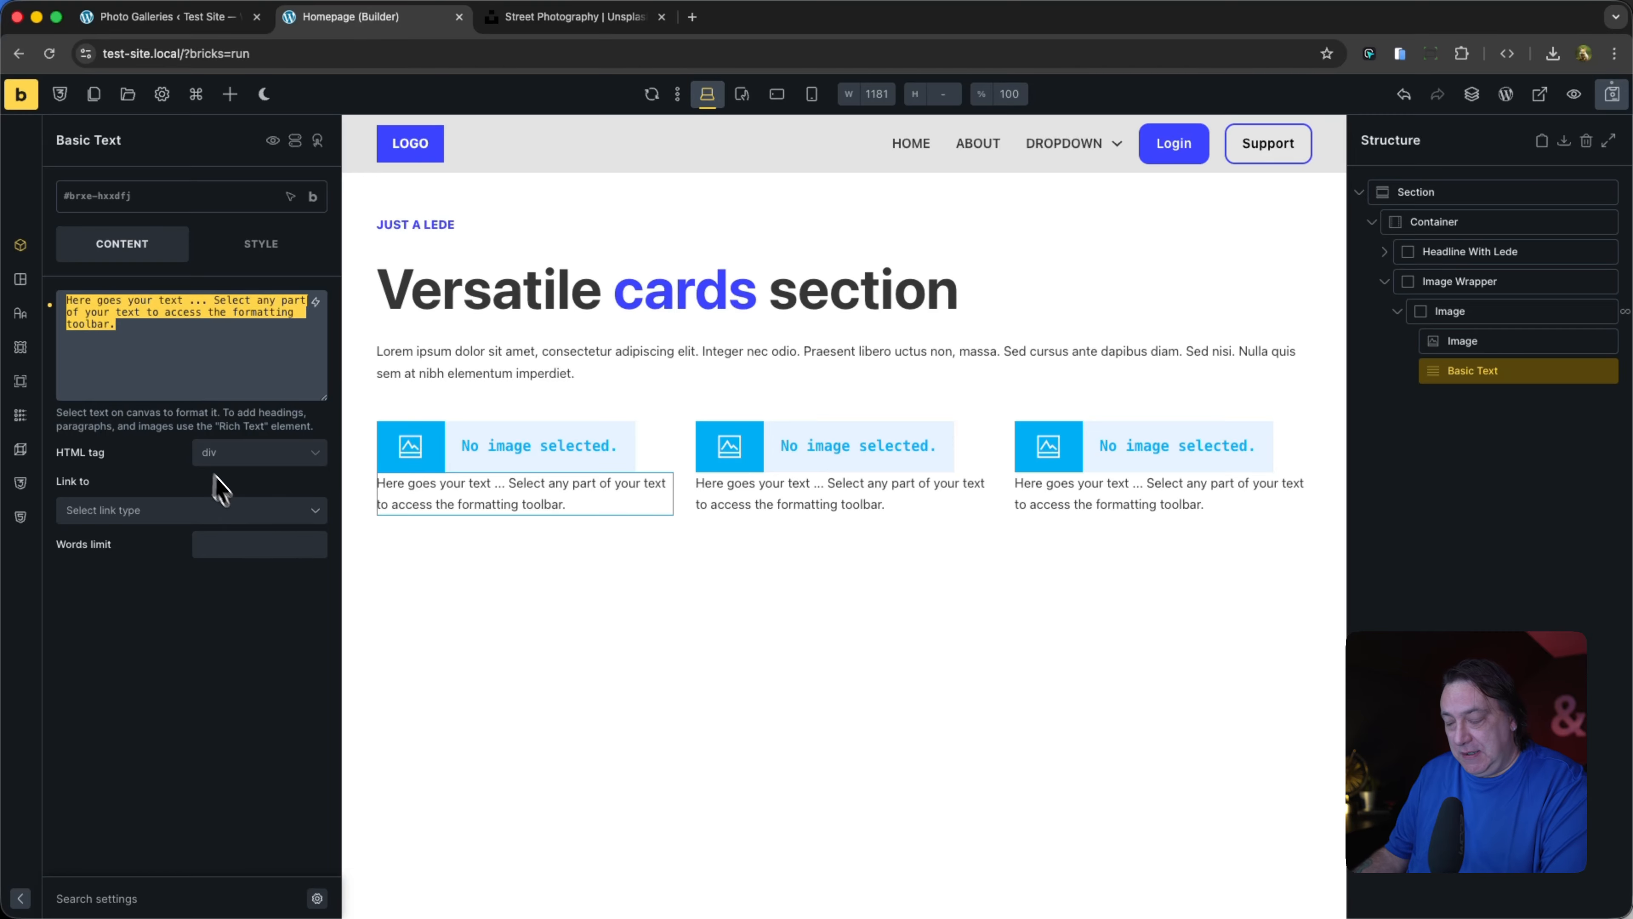
pyautogui.press('BackSpace')
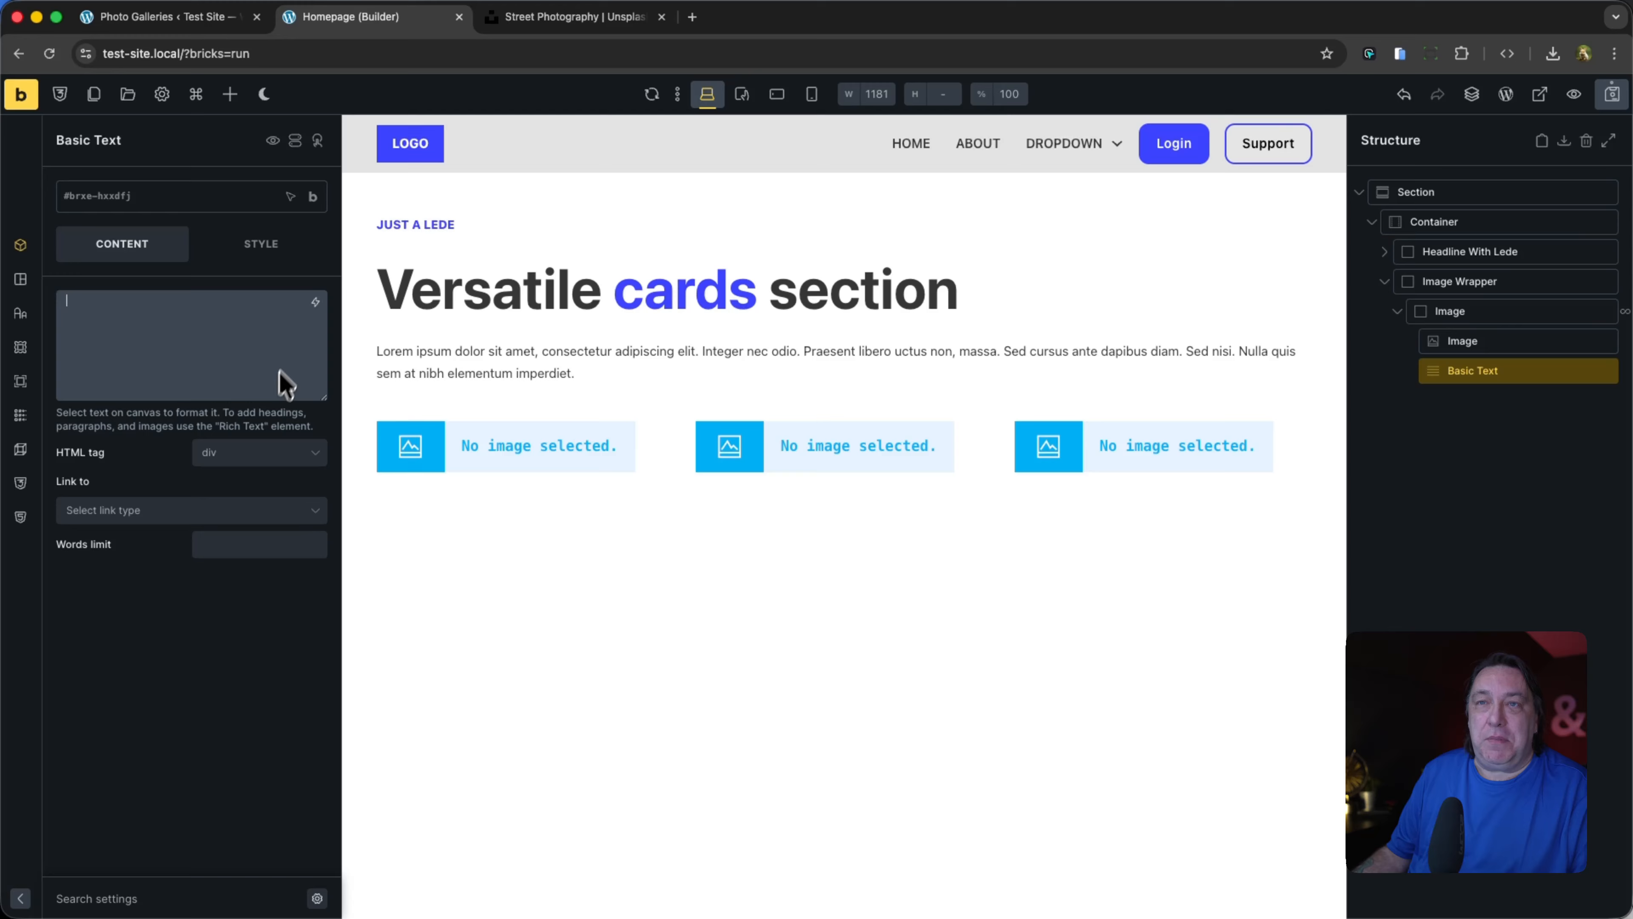
pyautogui.click(315, 302)
pyautogui.click(225, 461)
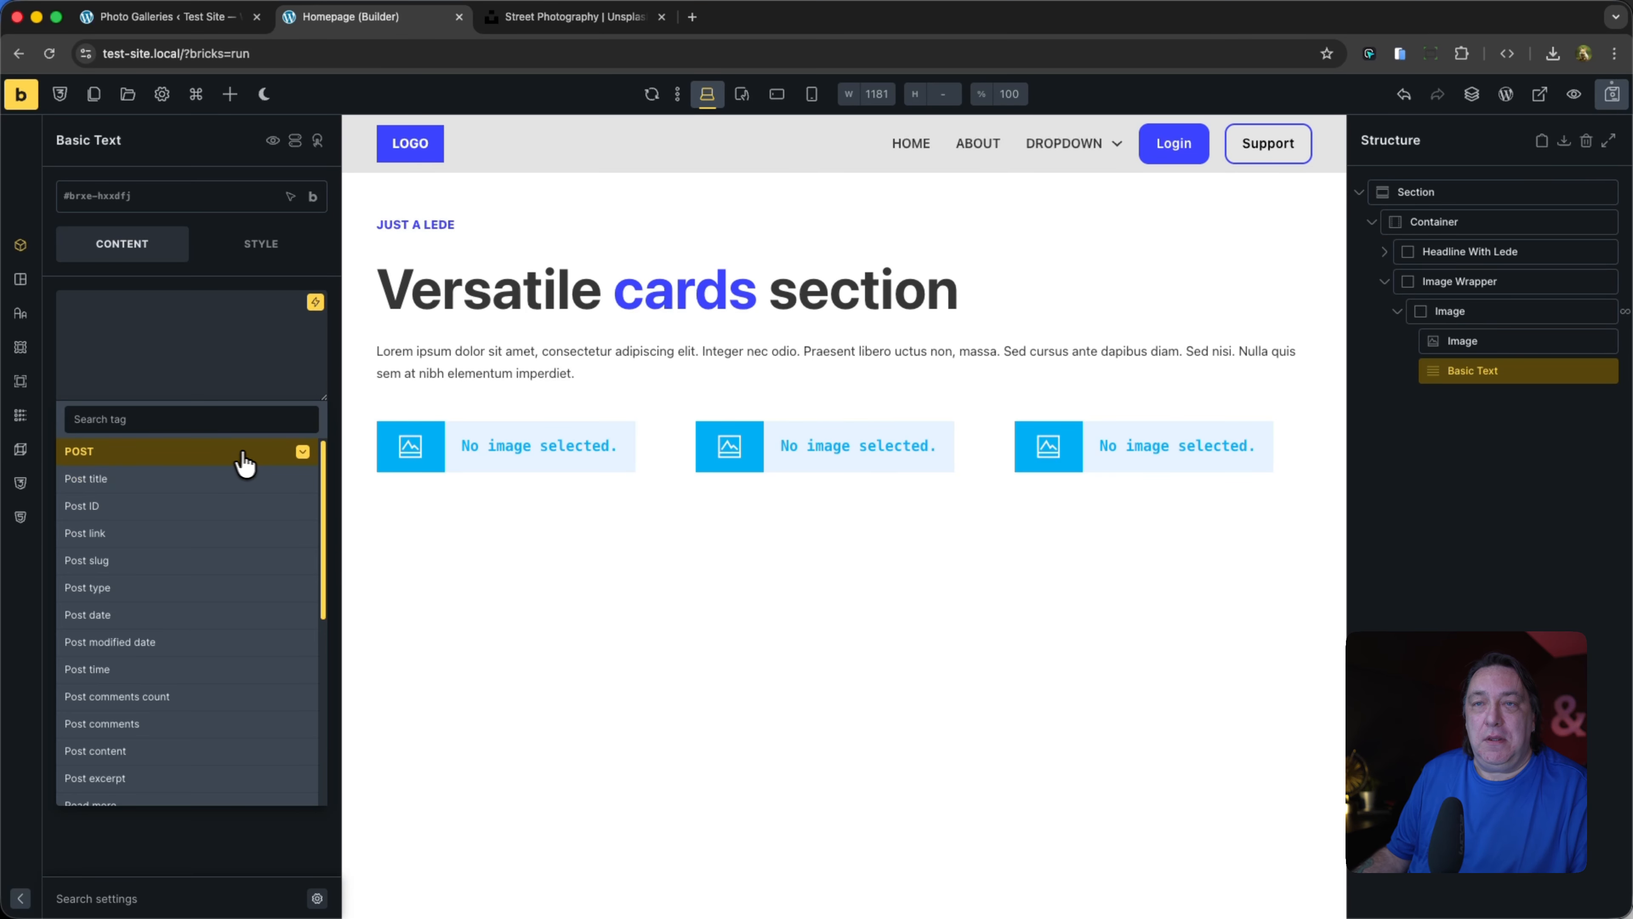
pyautogui.click(201, 479)
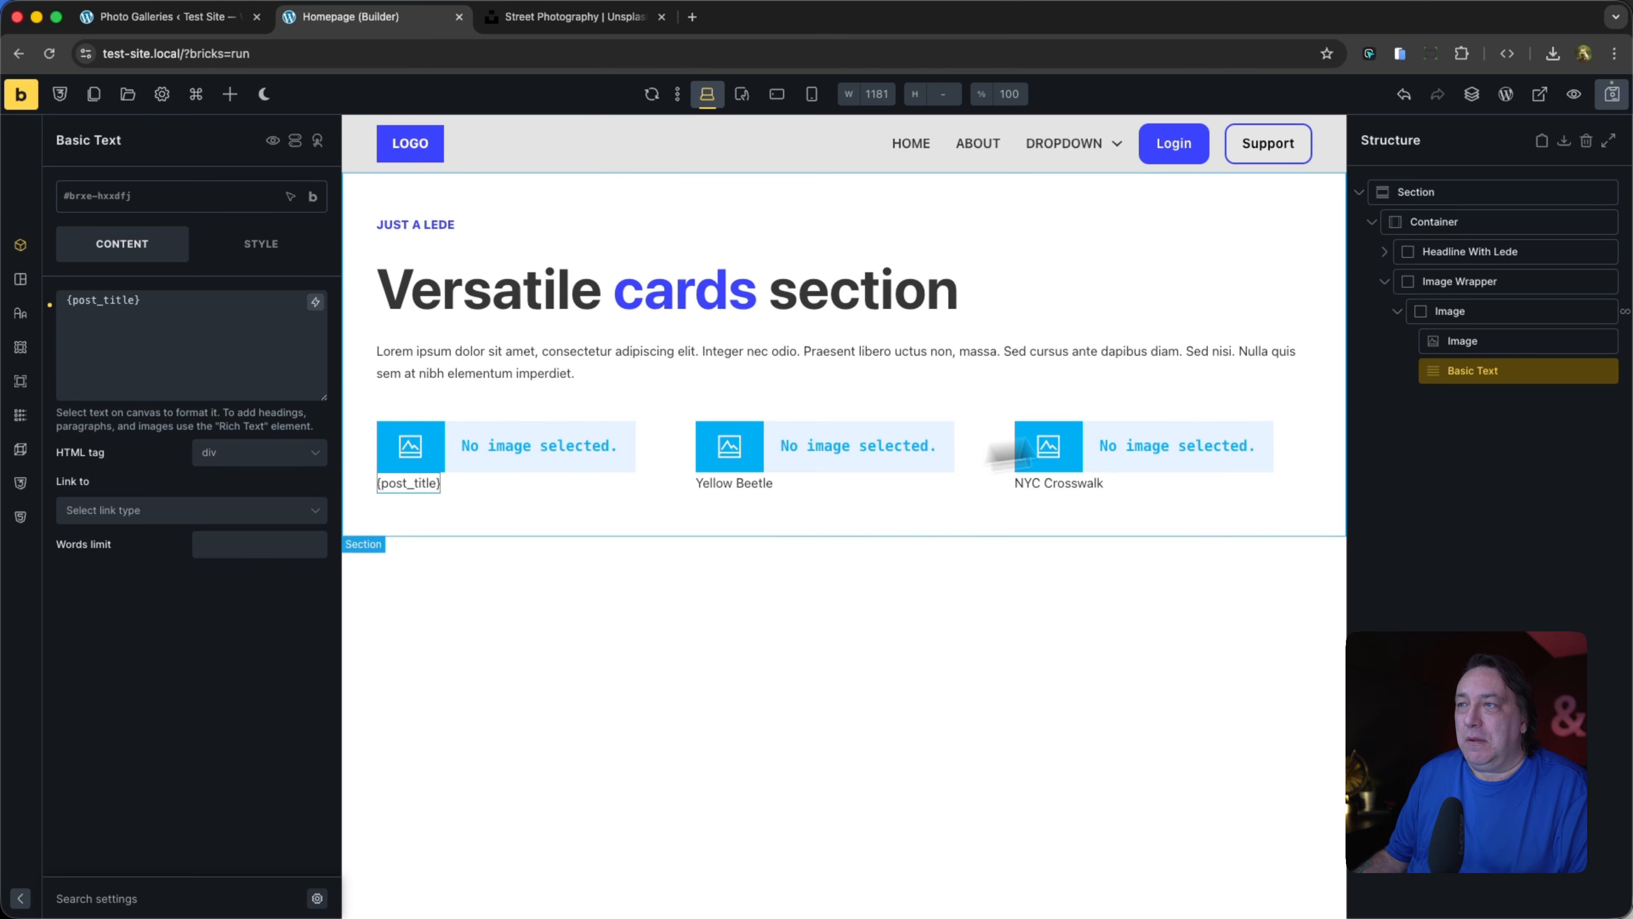
# Step: Center the looping Image block's contents on the cross axis and set the Basic Text's font weight to 600
pyautogui.click(1492, 312)
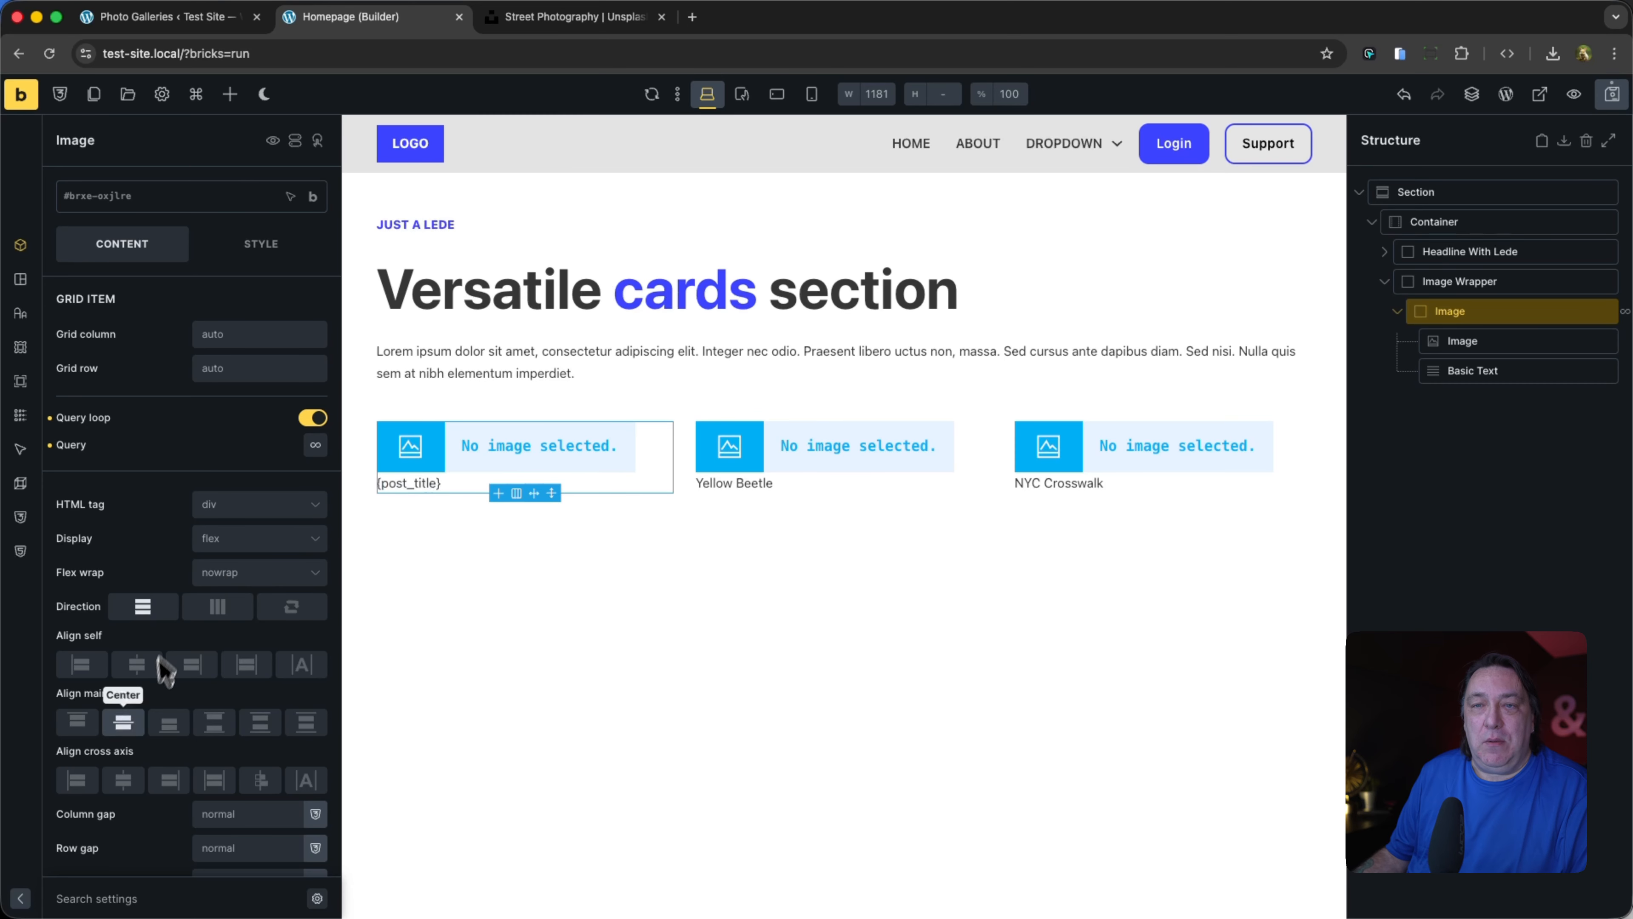
pyautogui.click(122, 779)
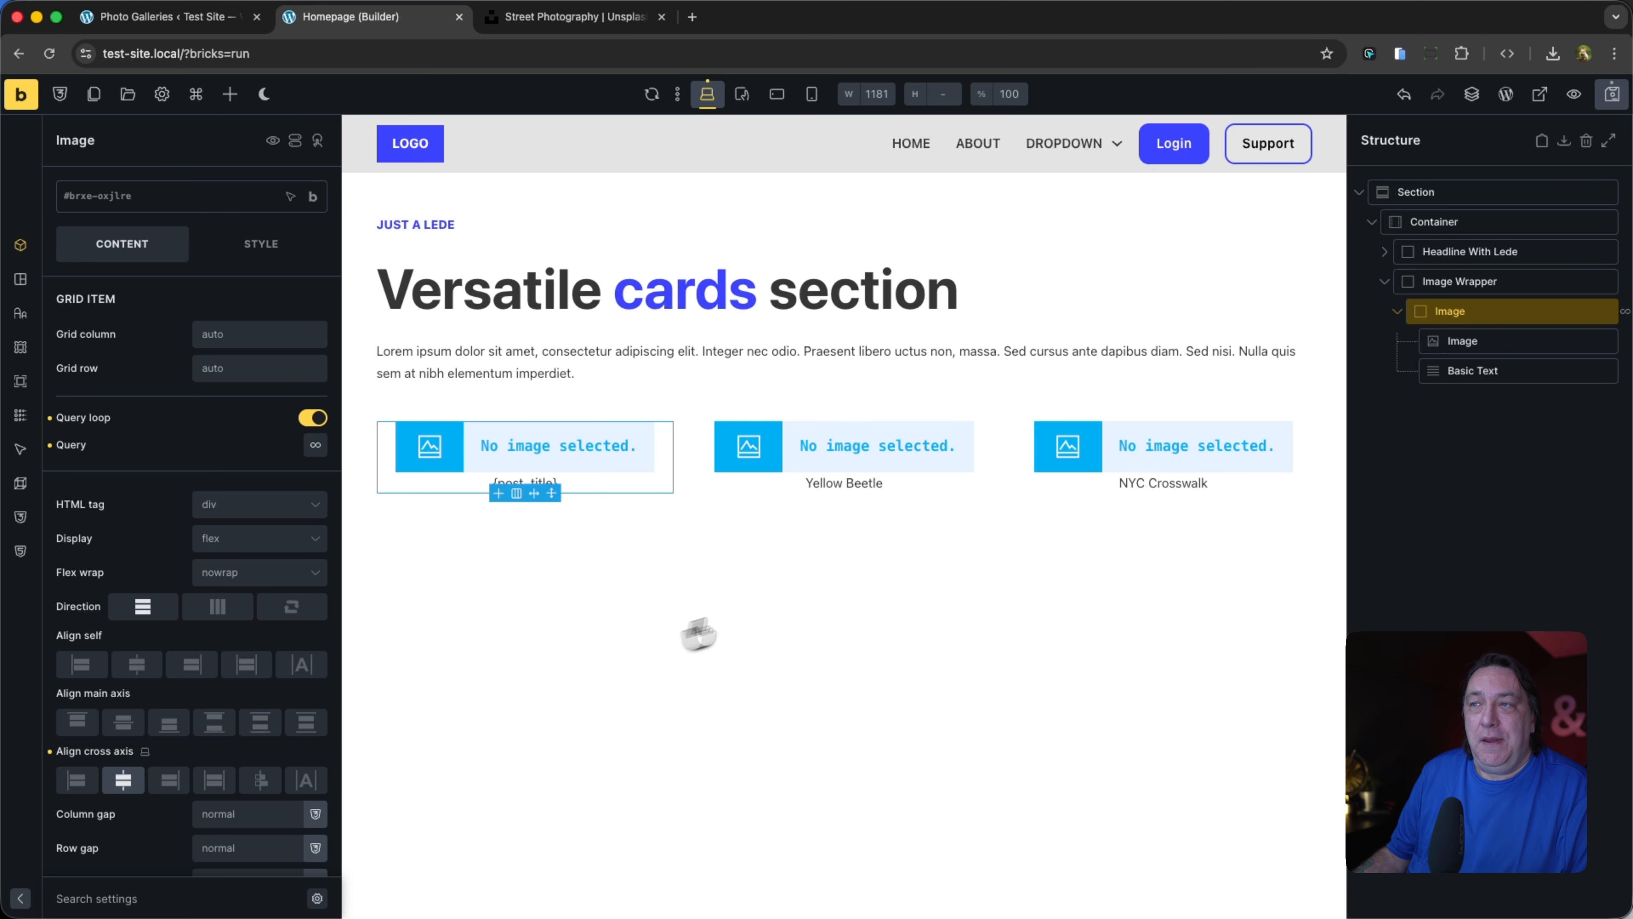
pyautogui.click(1533, 373)
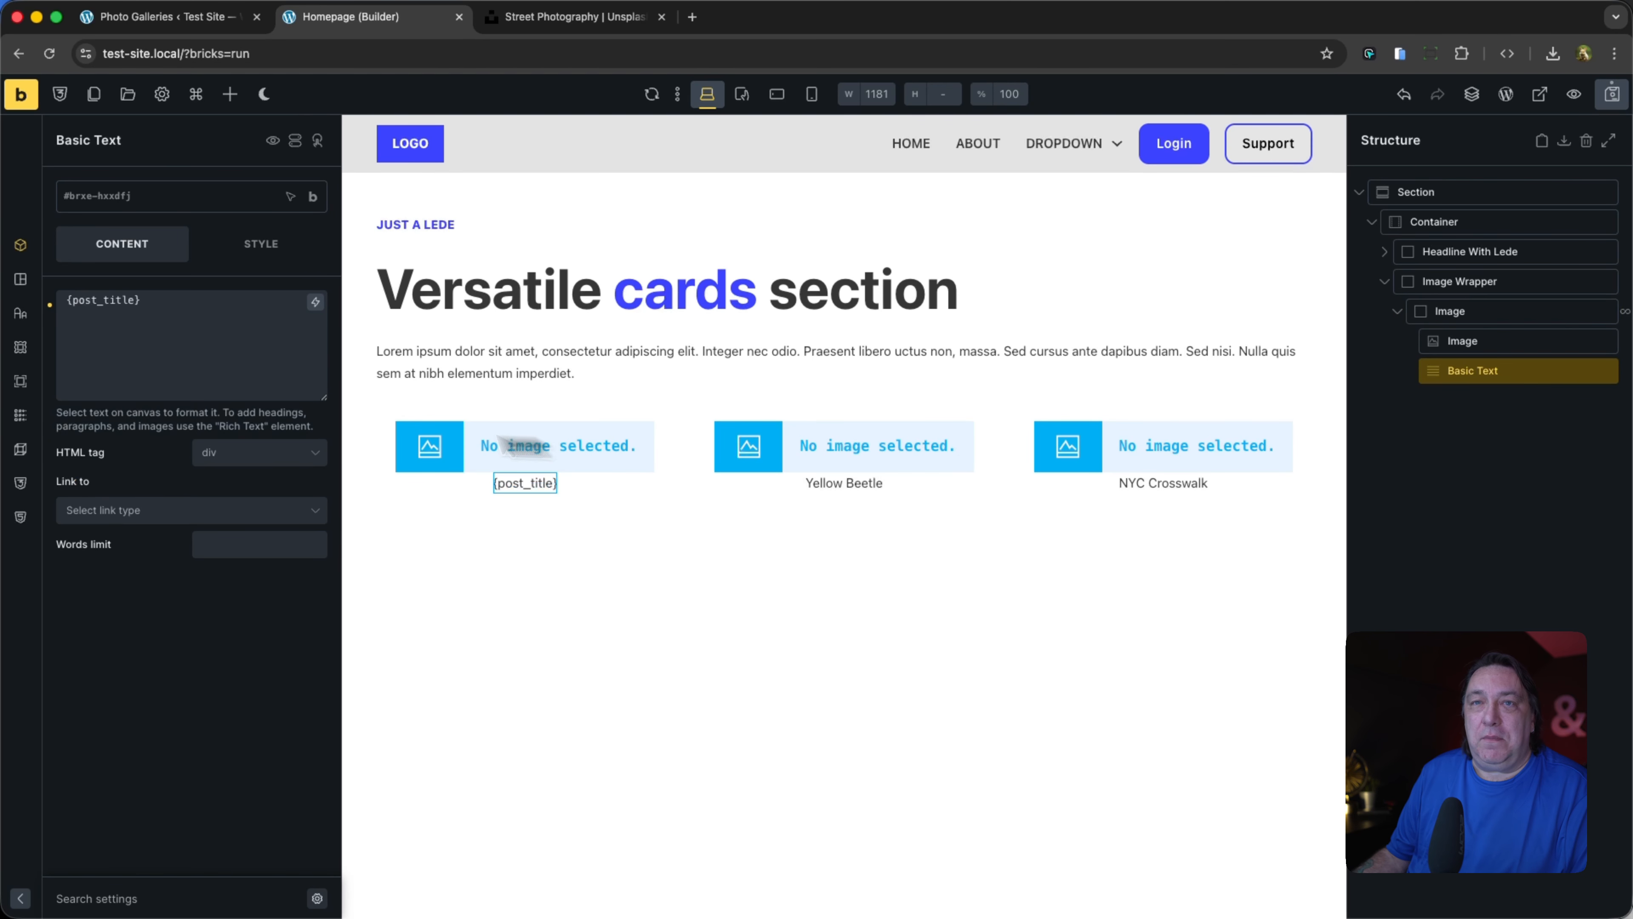
pyautogui.click(20, 312)
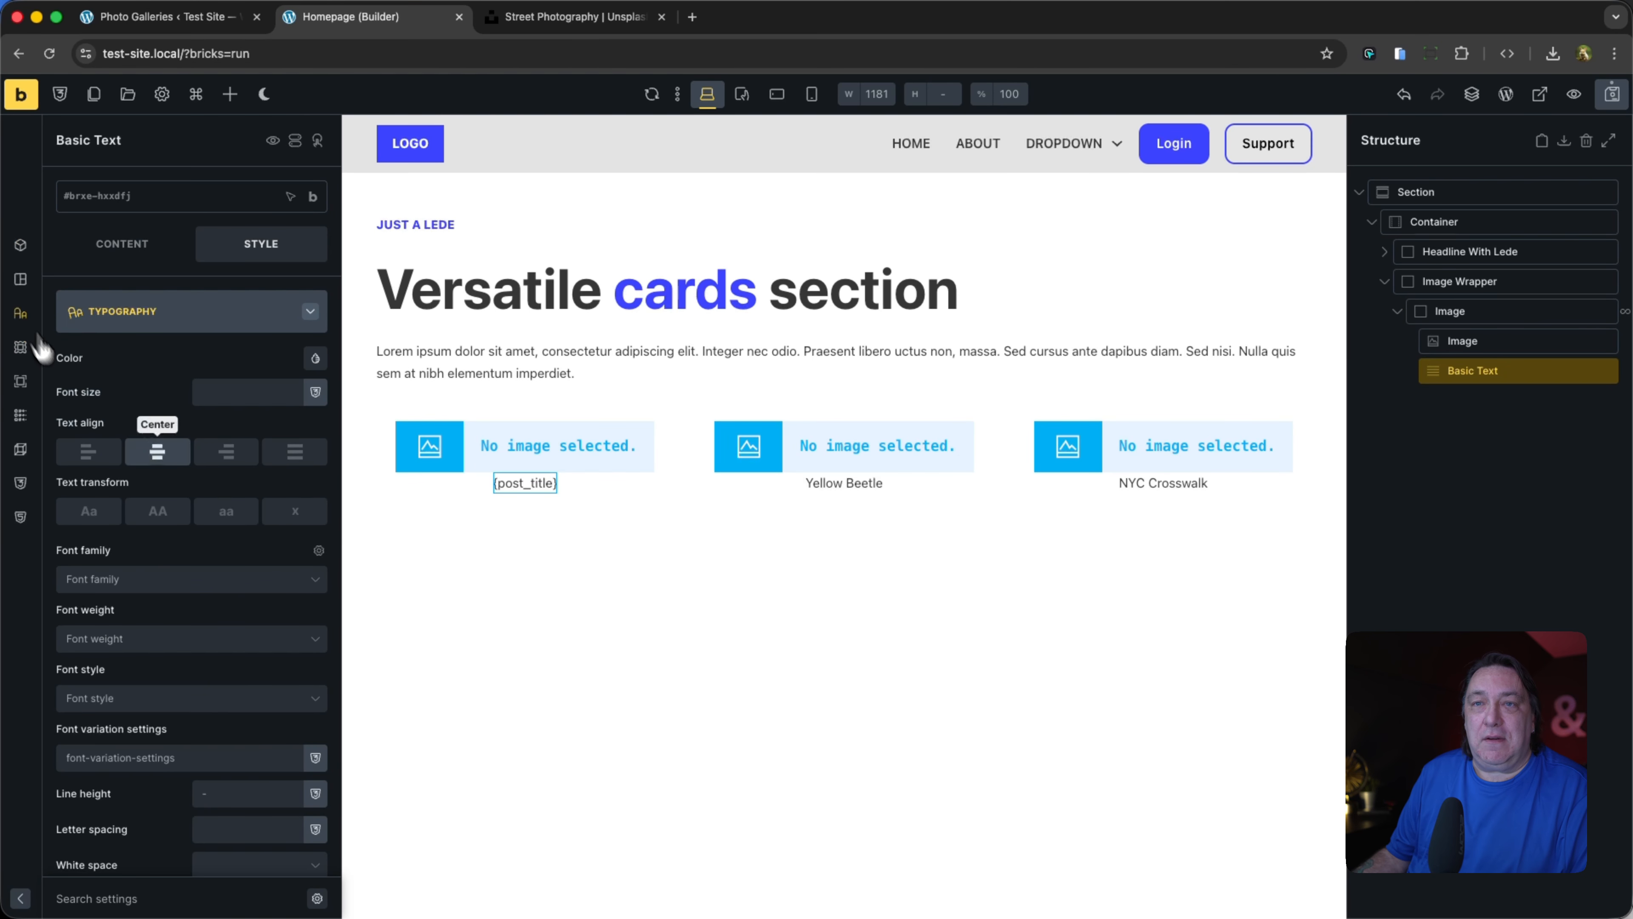
pyautogui.click(199, 648)
pyautogui.click(166, 840)
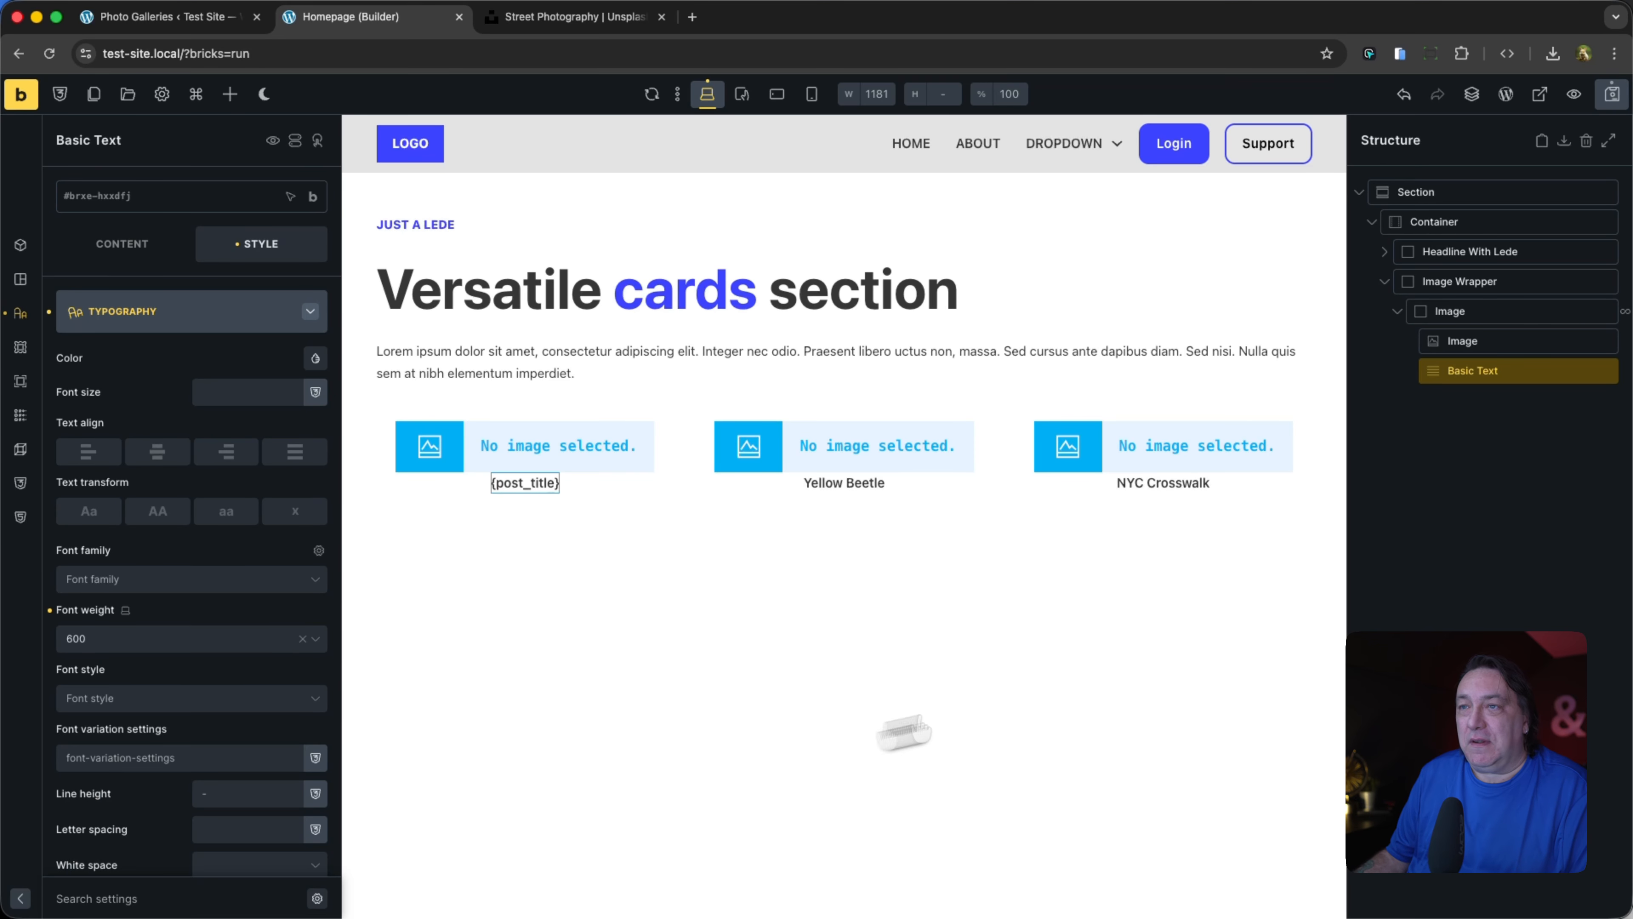
# Step: Set the looping Image block's row gap to var(--space-m), trying space-s as an alternative
pyautogui.click(1508, 325)
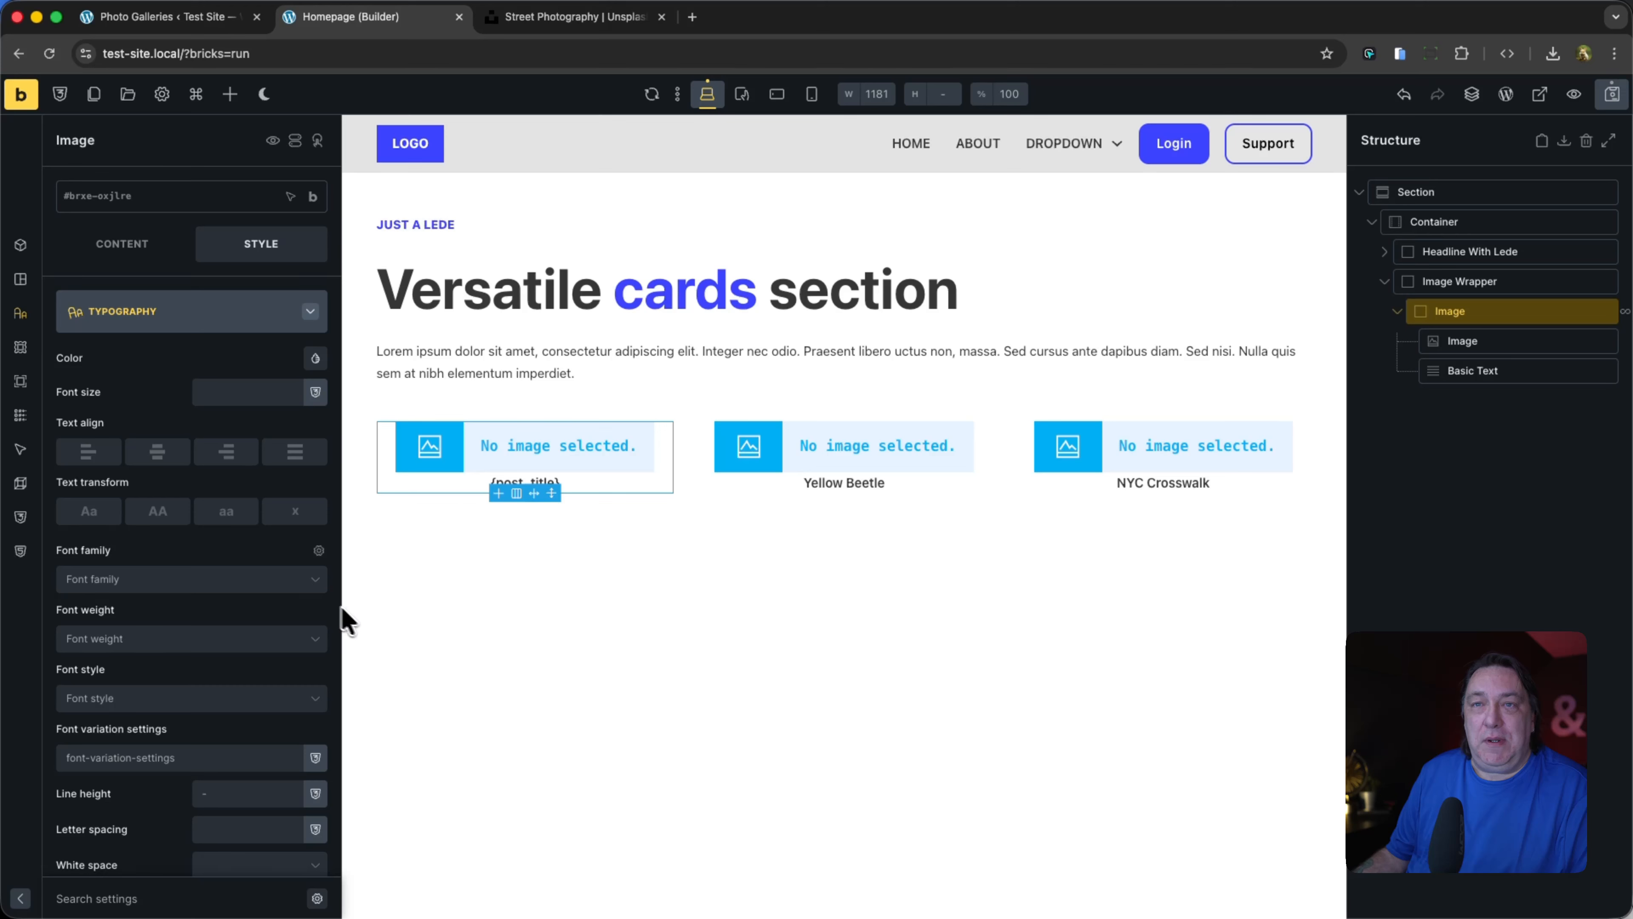
pyautogui.click(19, 278)
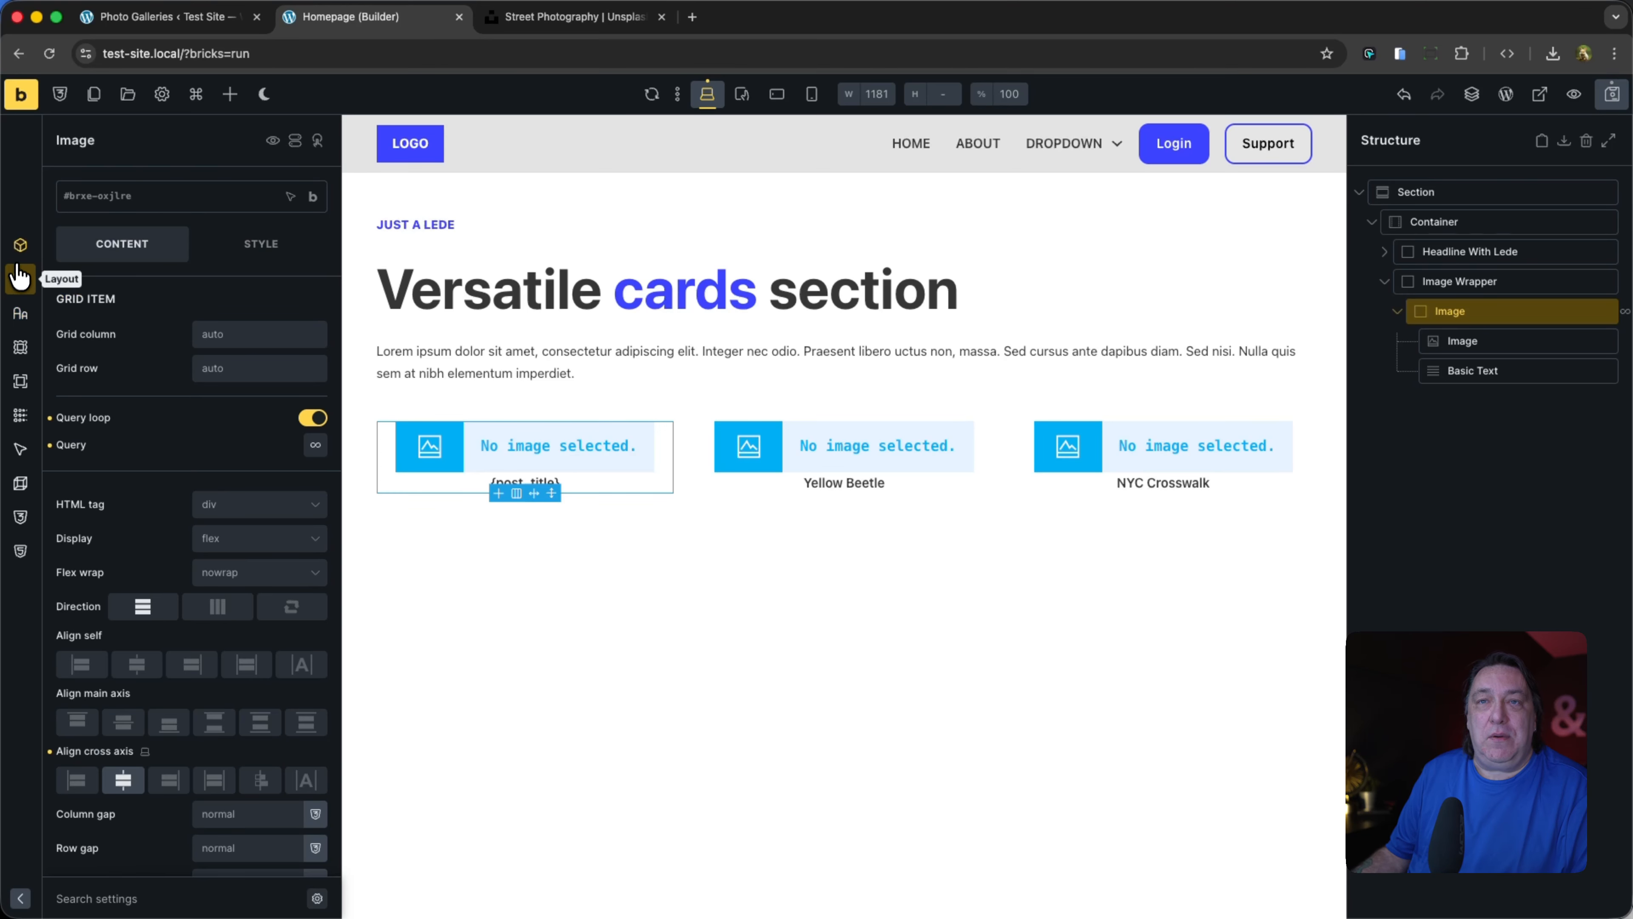
pyautogui.scroll(-2, 215, 669)
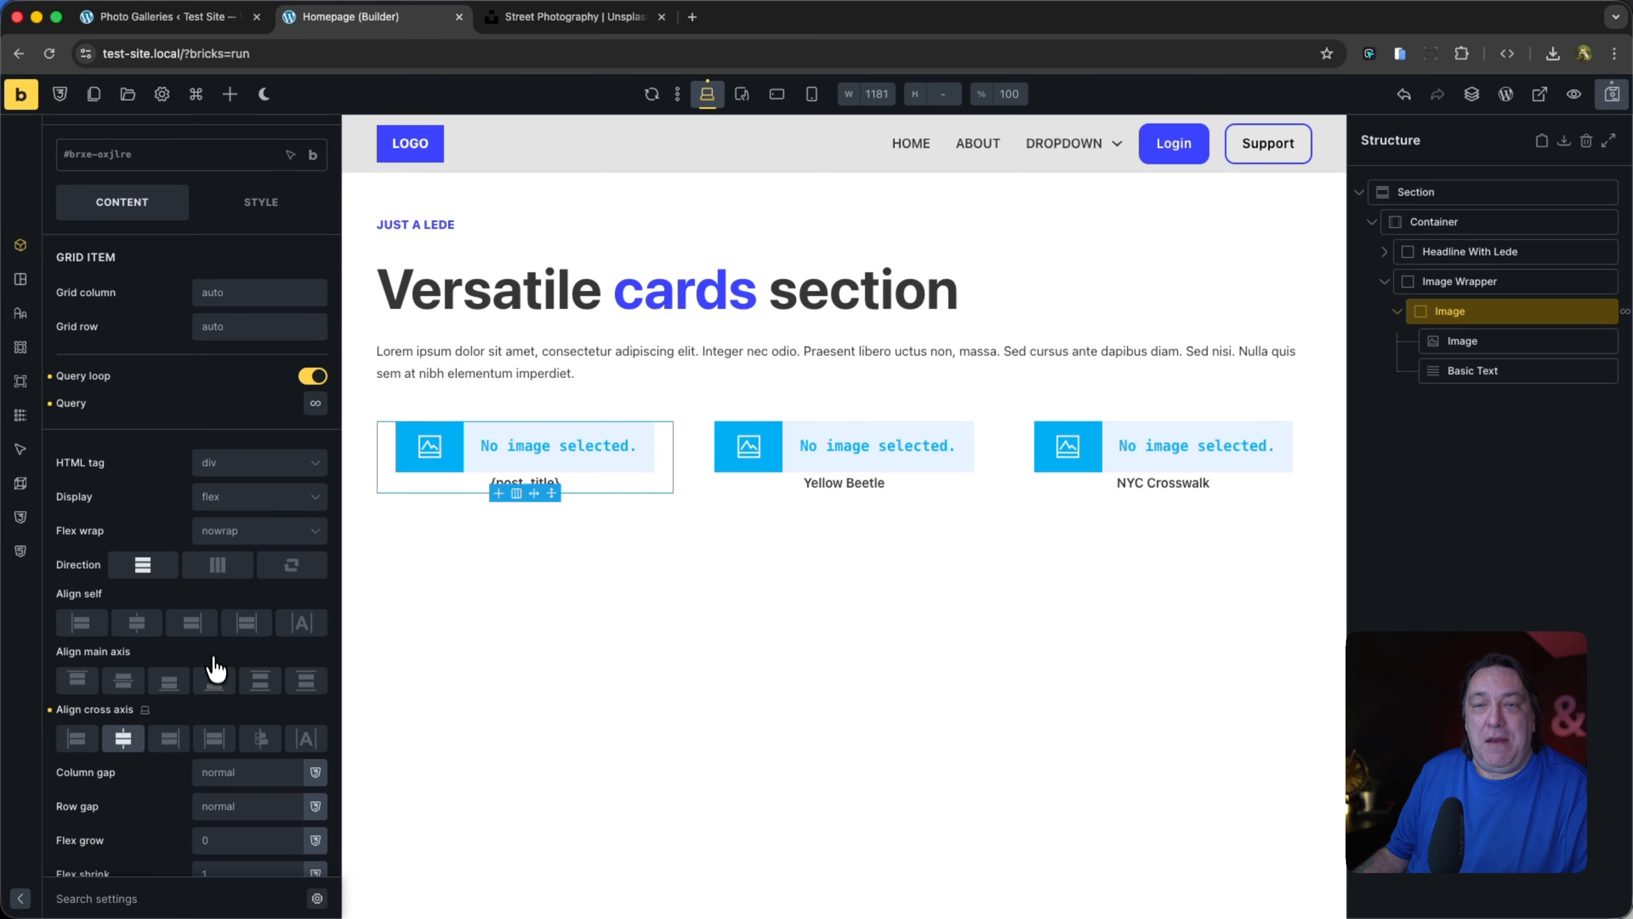
pyautogui.click(270, 808)
pyautogui.click(390, 579)
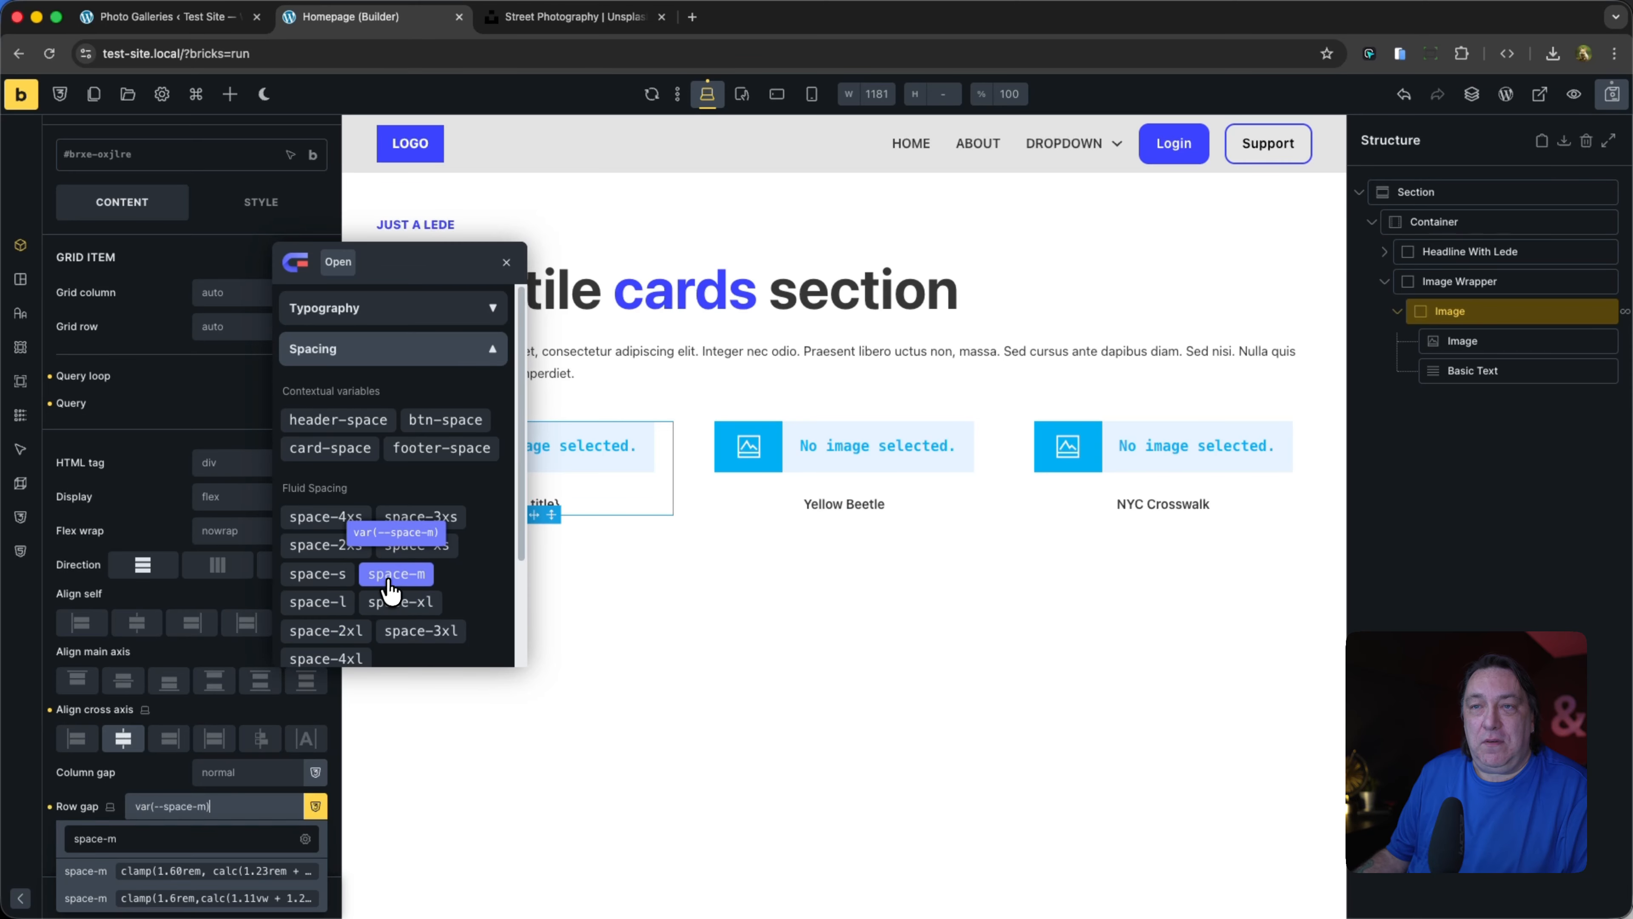
pyautogui.click(393, 579)
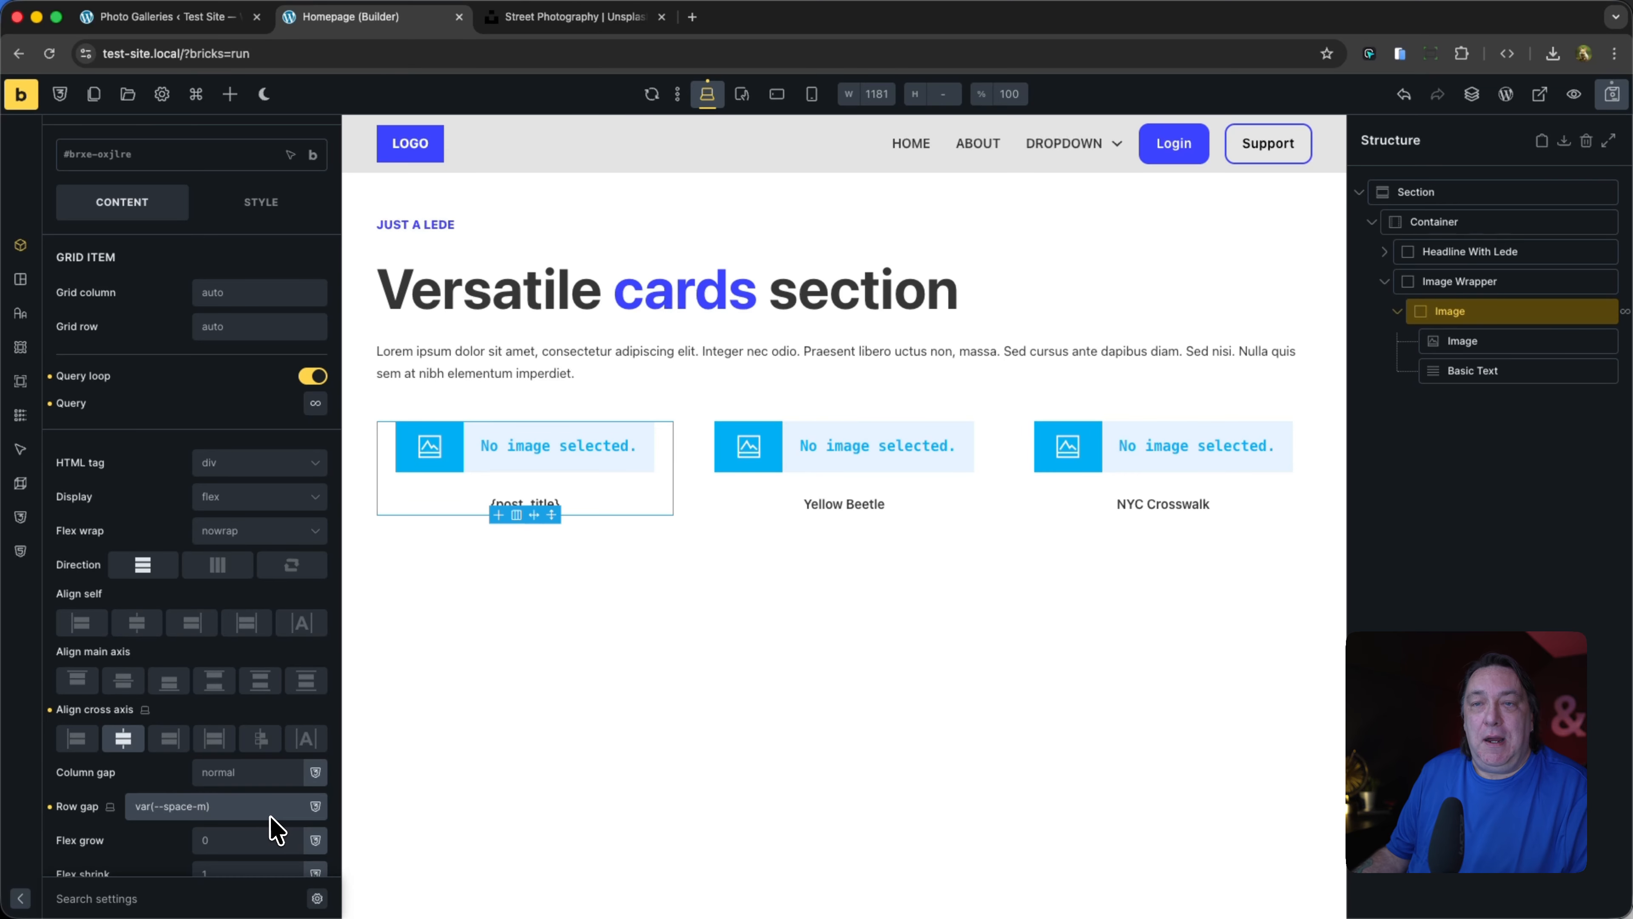
pyautogui.click(315, 806)
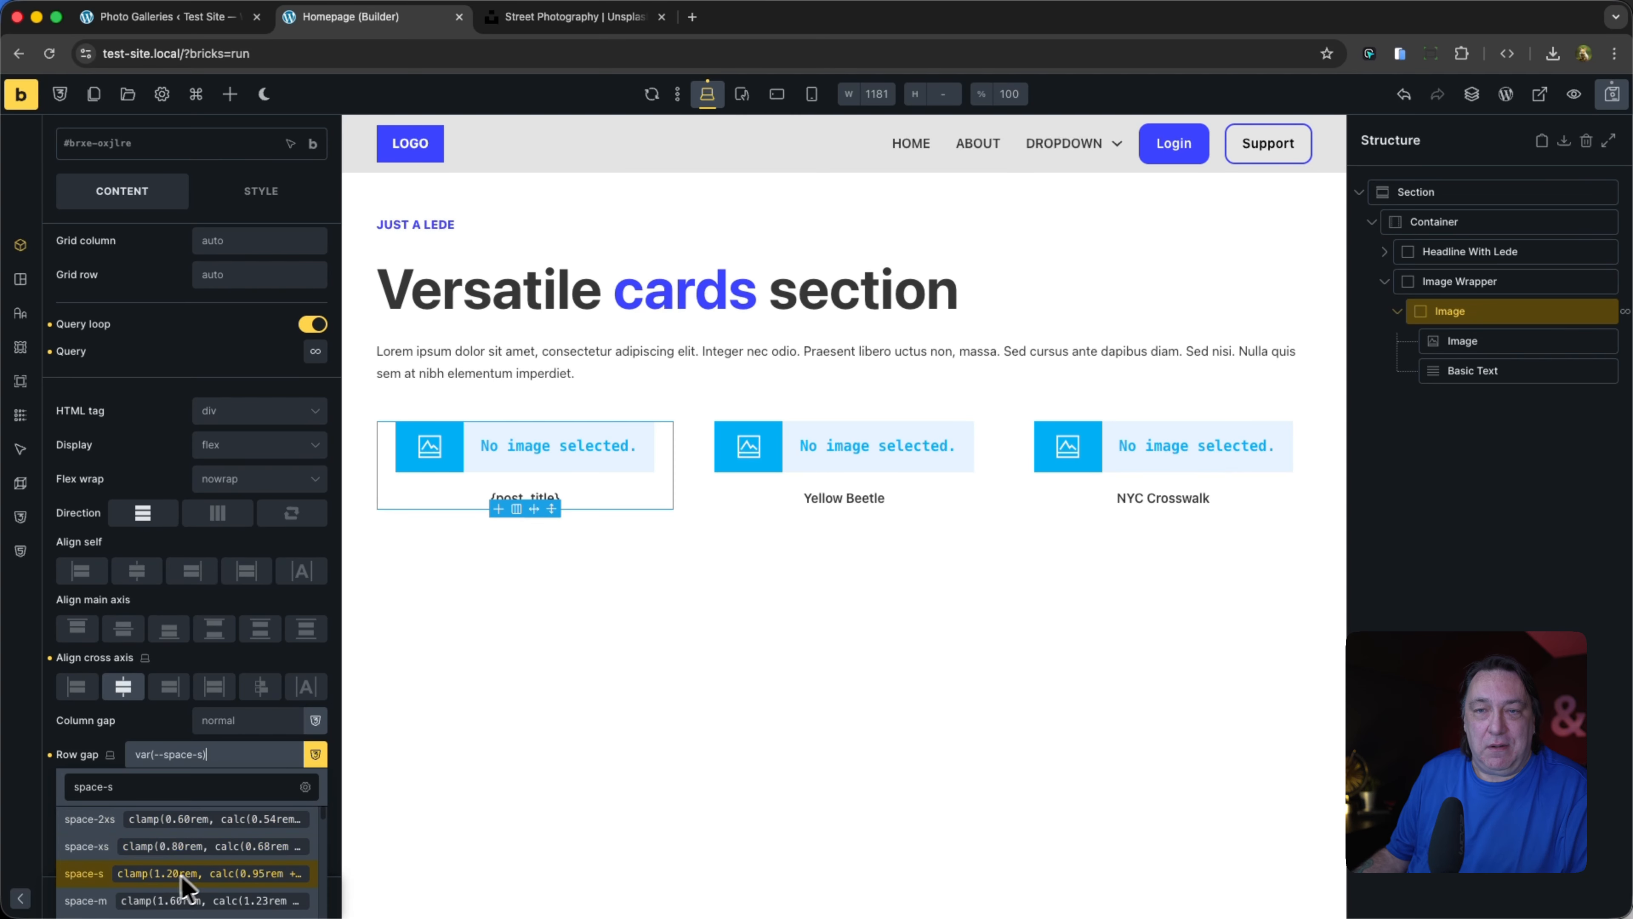
pyautogui.click(146, 728)
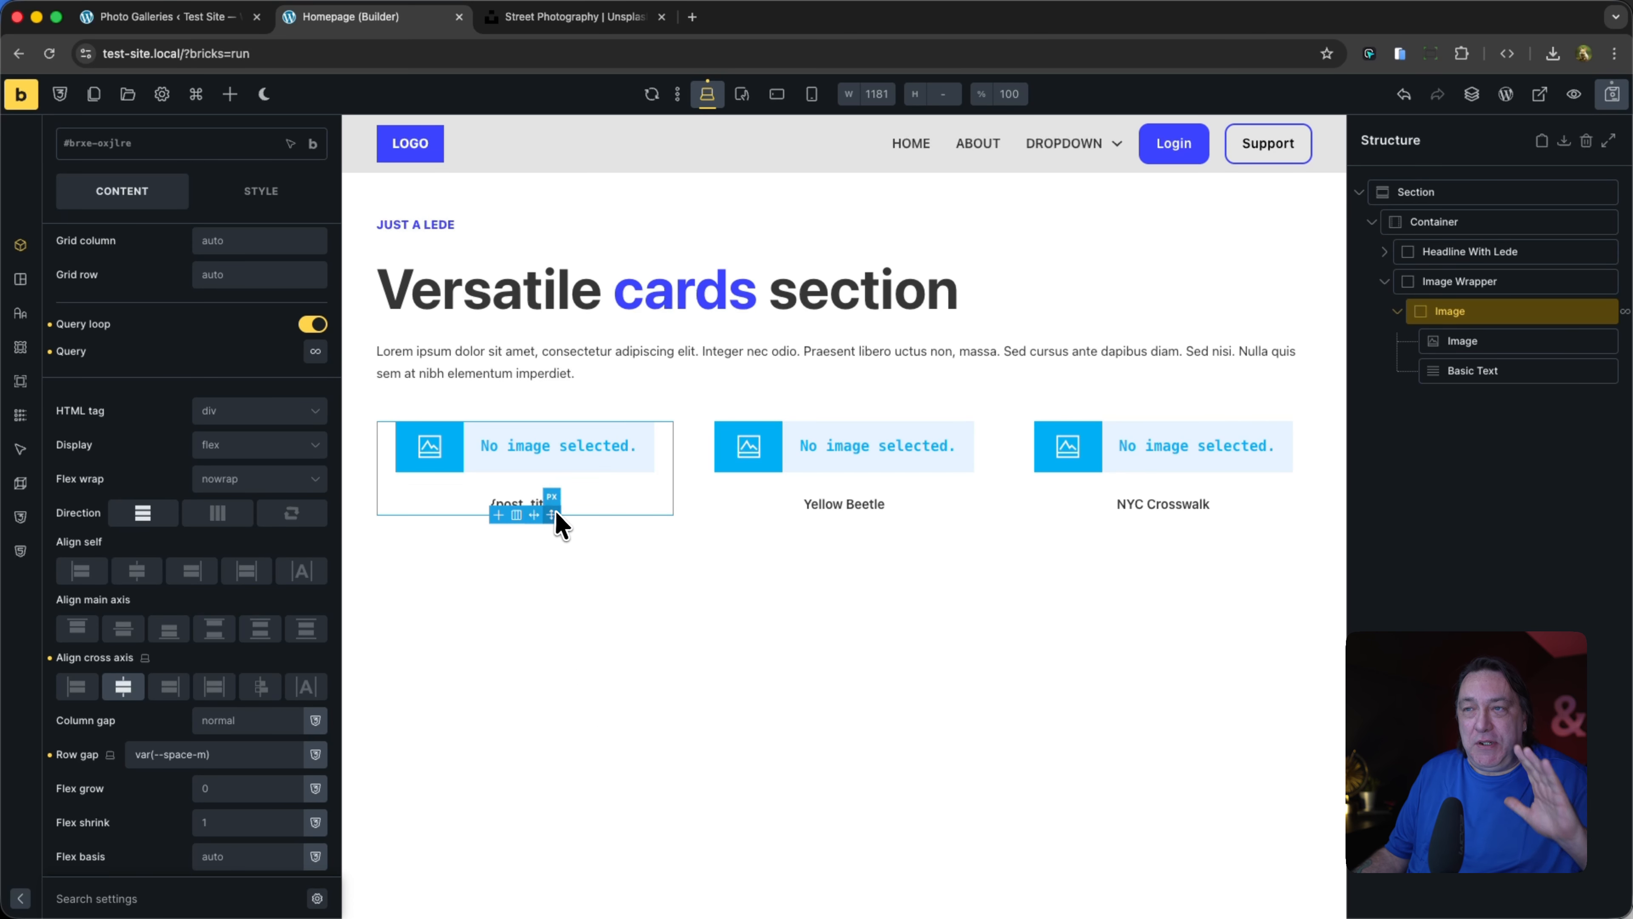
# Step: Set the Image element's dynamic data source to the ACPT field [Photogallery] - photo-info gallery-photo
pyautogui.click(551, 457)
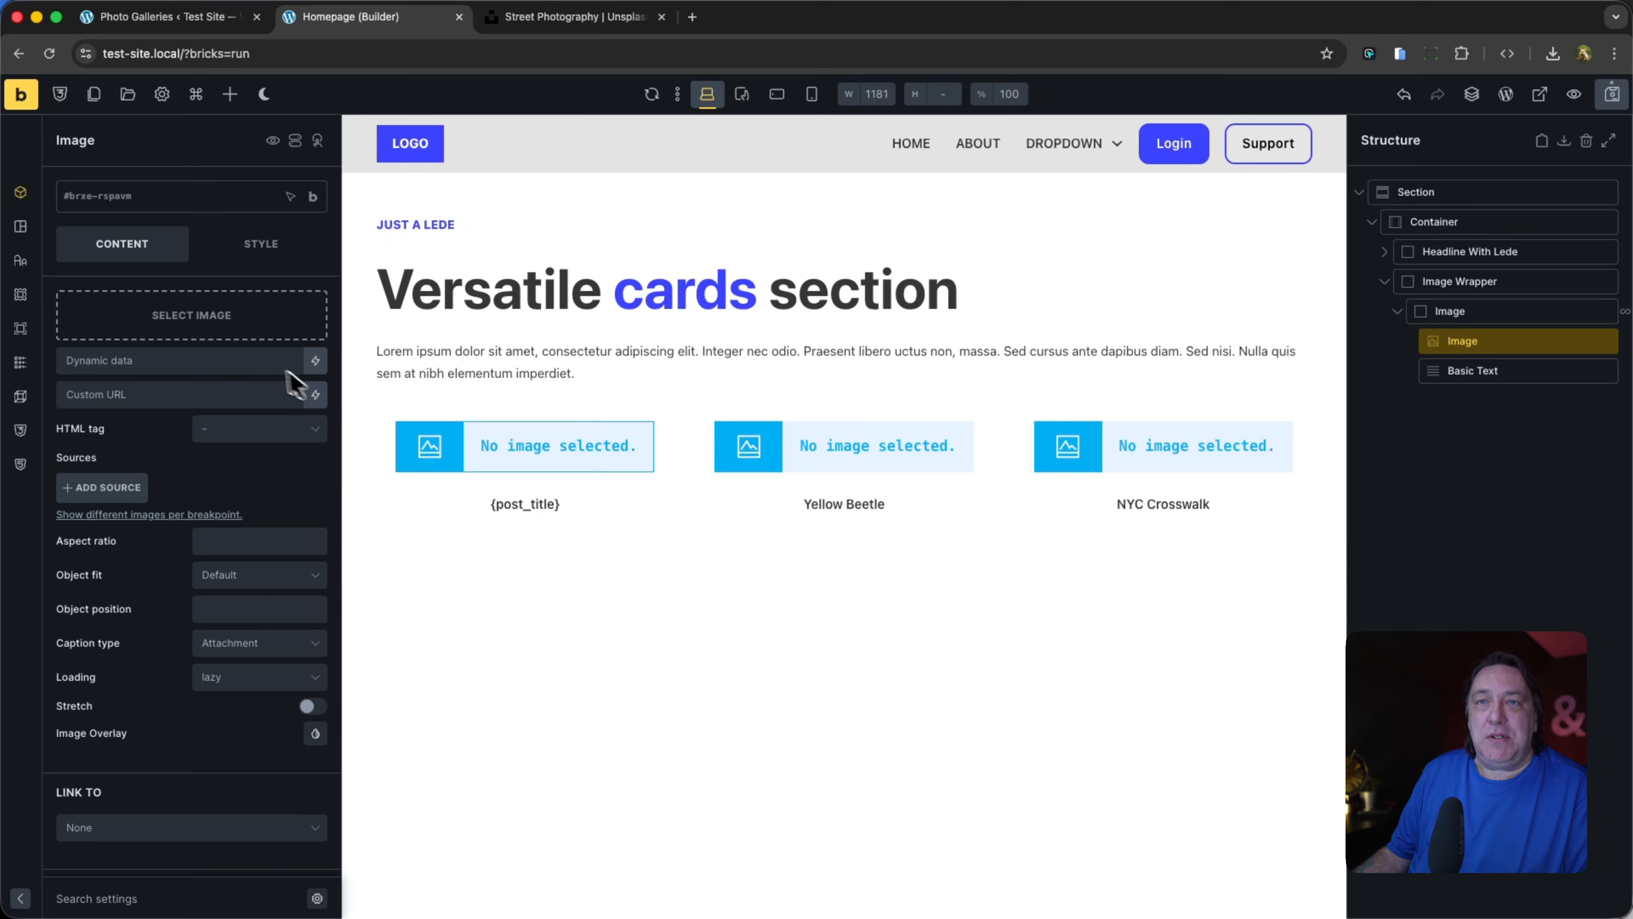
pyautogui.click(315, 361)
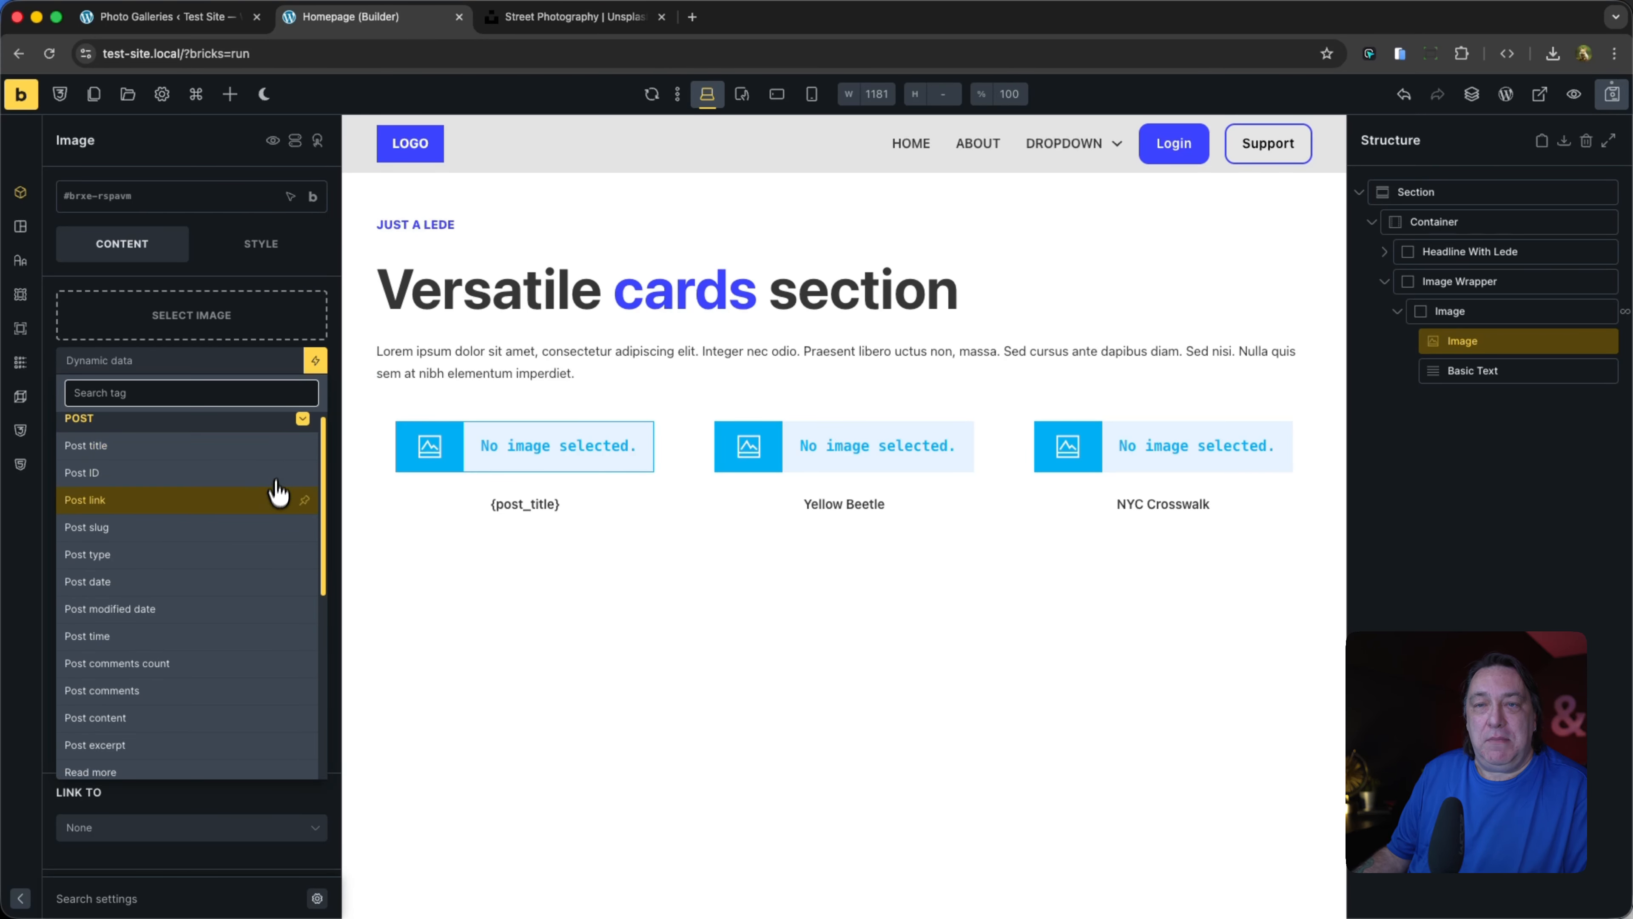
pyautogui.click(304, 427)
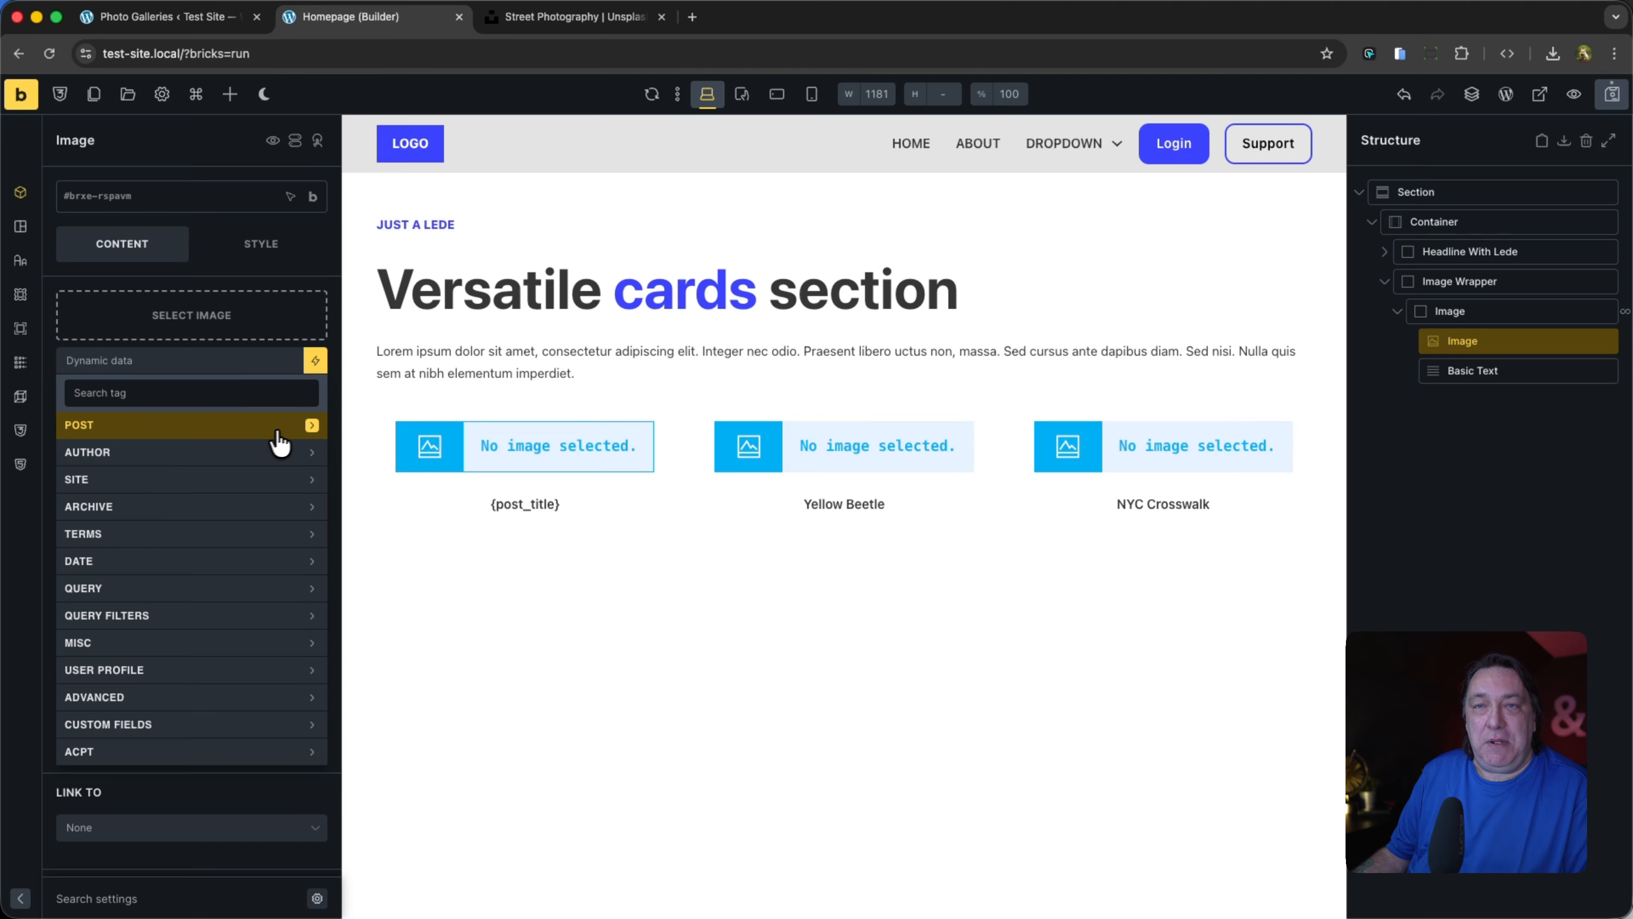
pyautogui.scroll(-3, 254, 605)
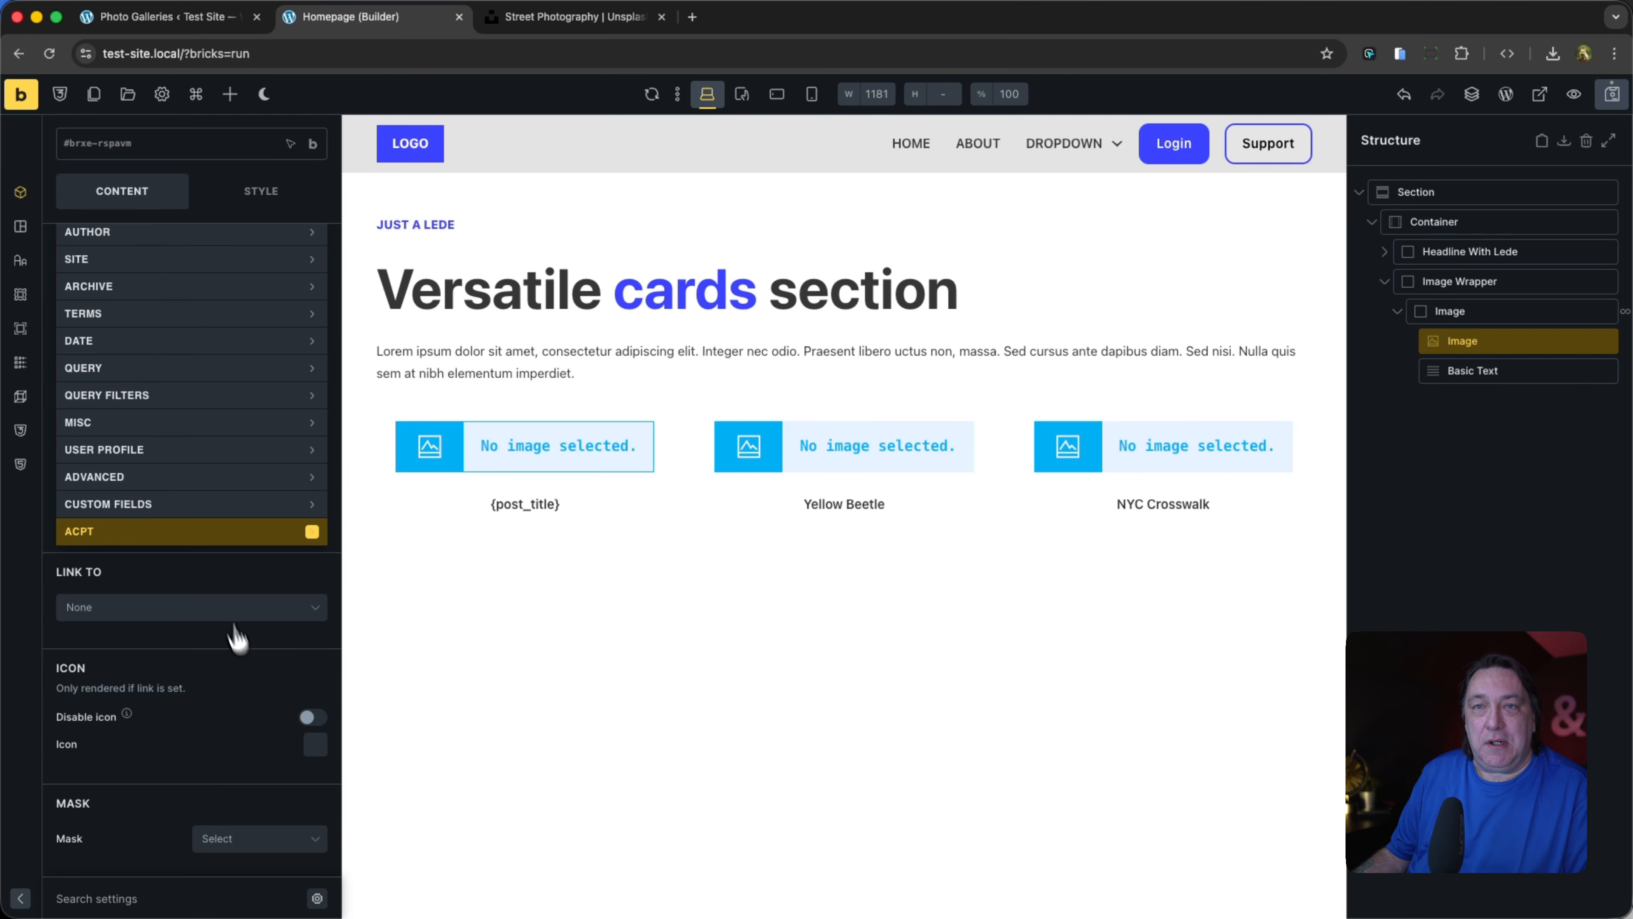
pyautogui.click(312, 531)
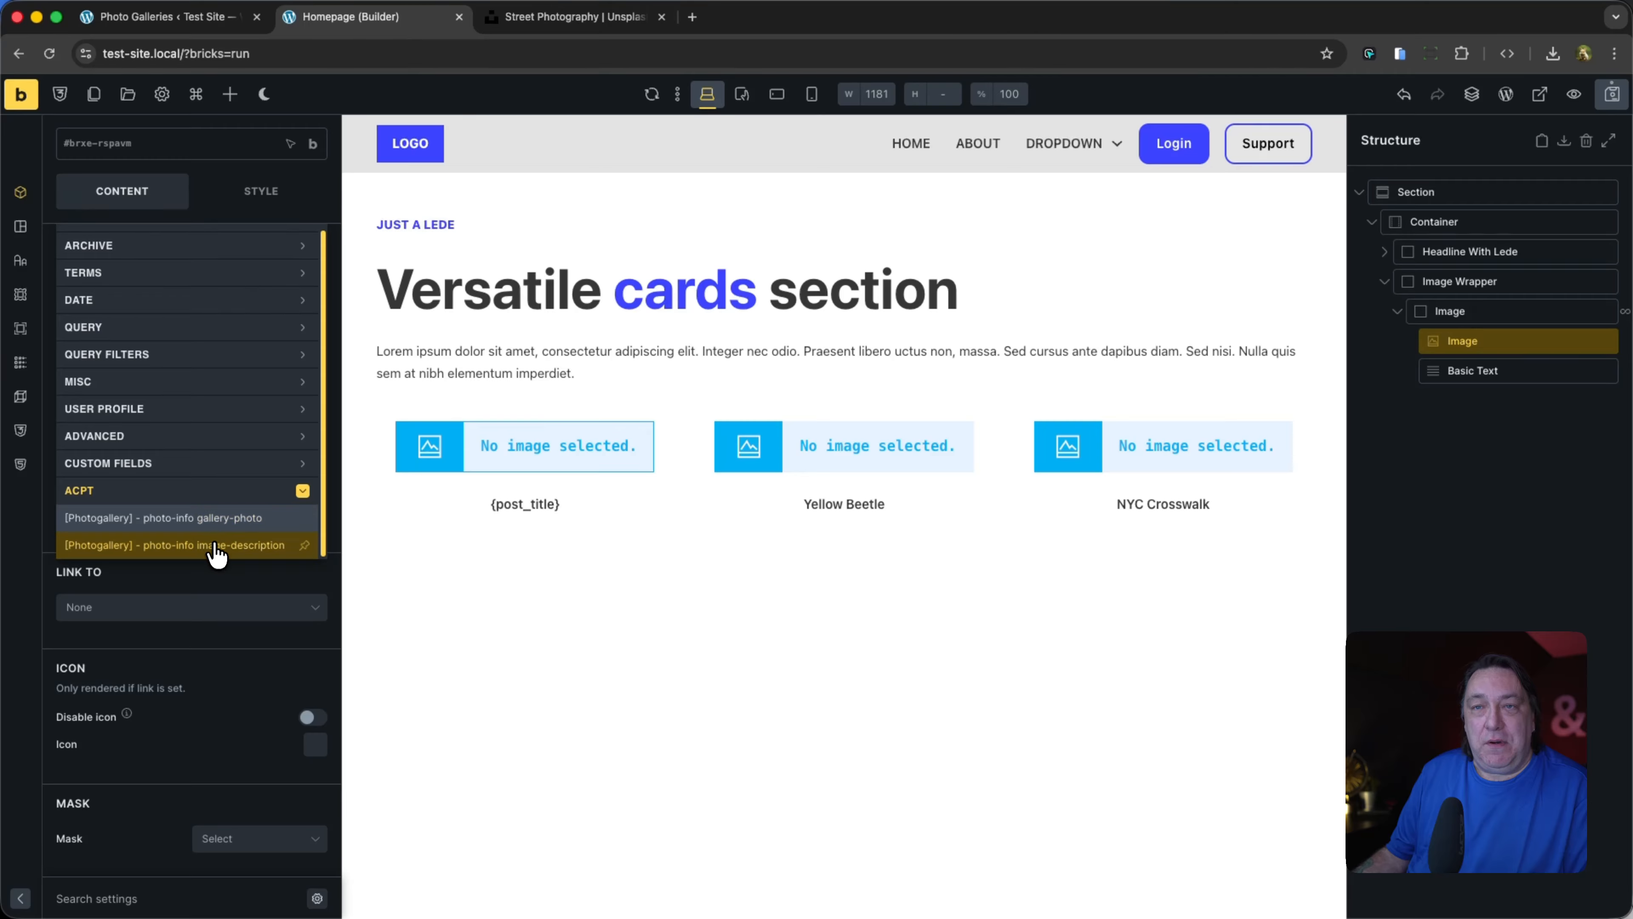
pyautogui.click(230, 522)
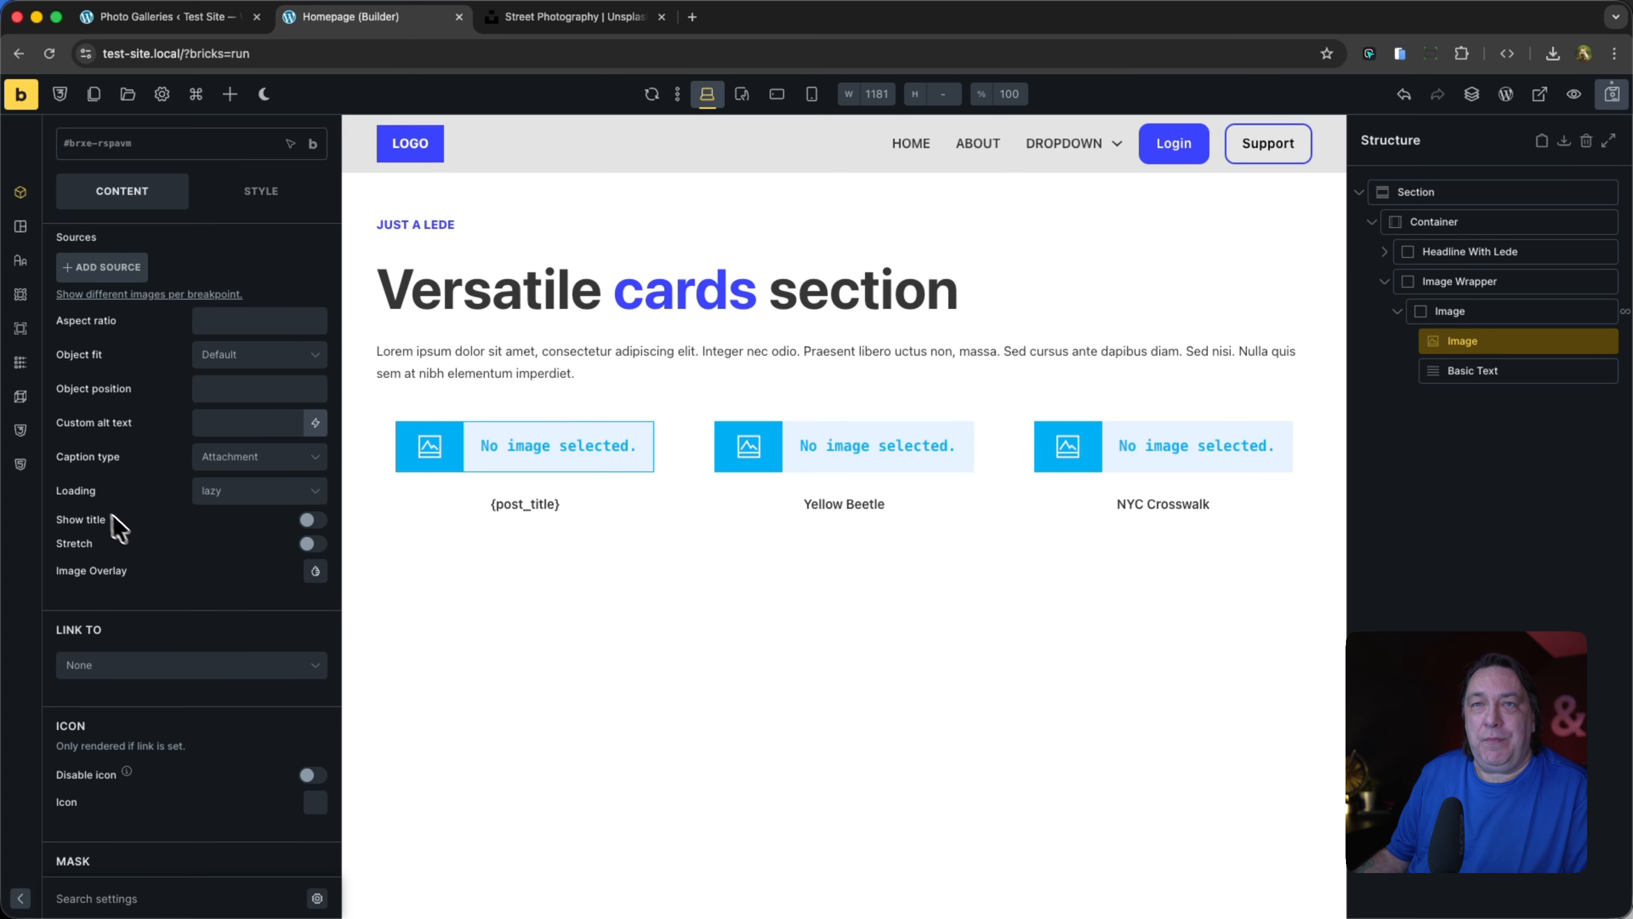
pyautogui.scroll(3, 119, 518)
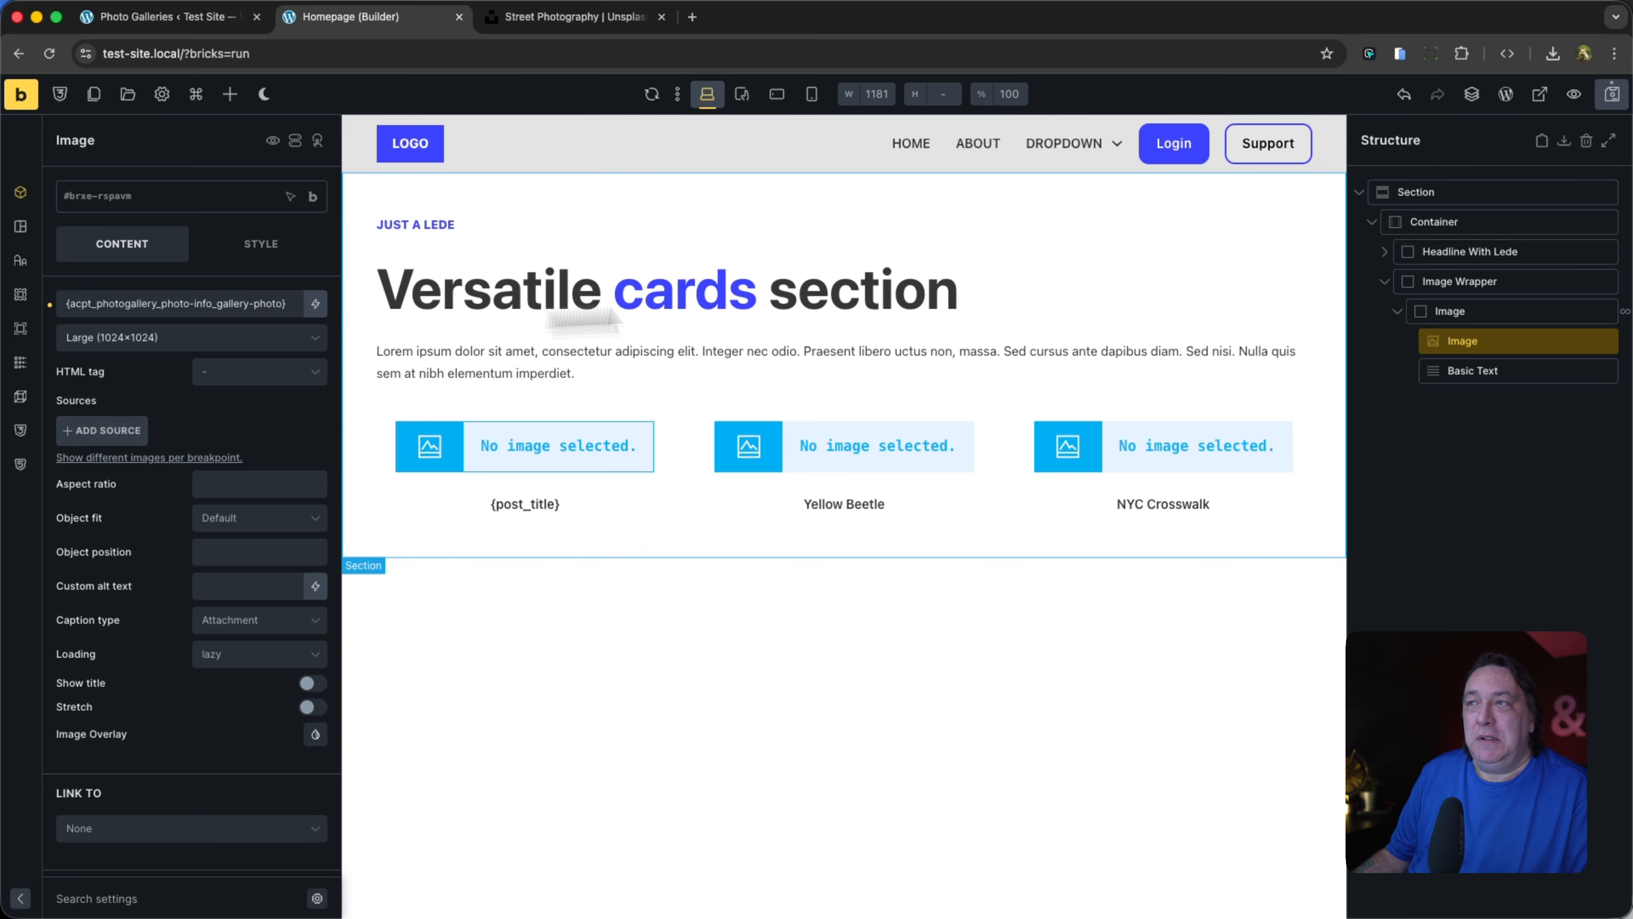
# Step: Save the homepage, close the Unsplash page, and preview the photo gallery on the front end
pyautogui.click(1608, 99)
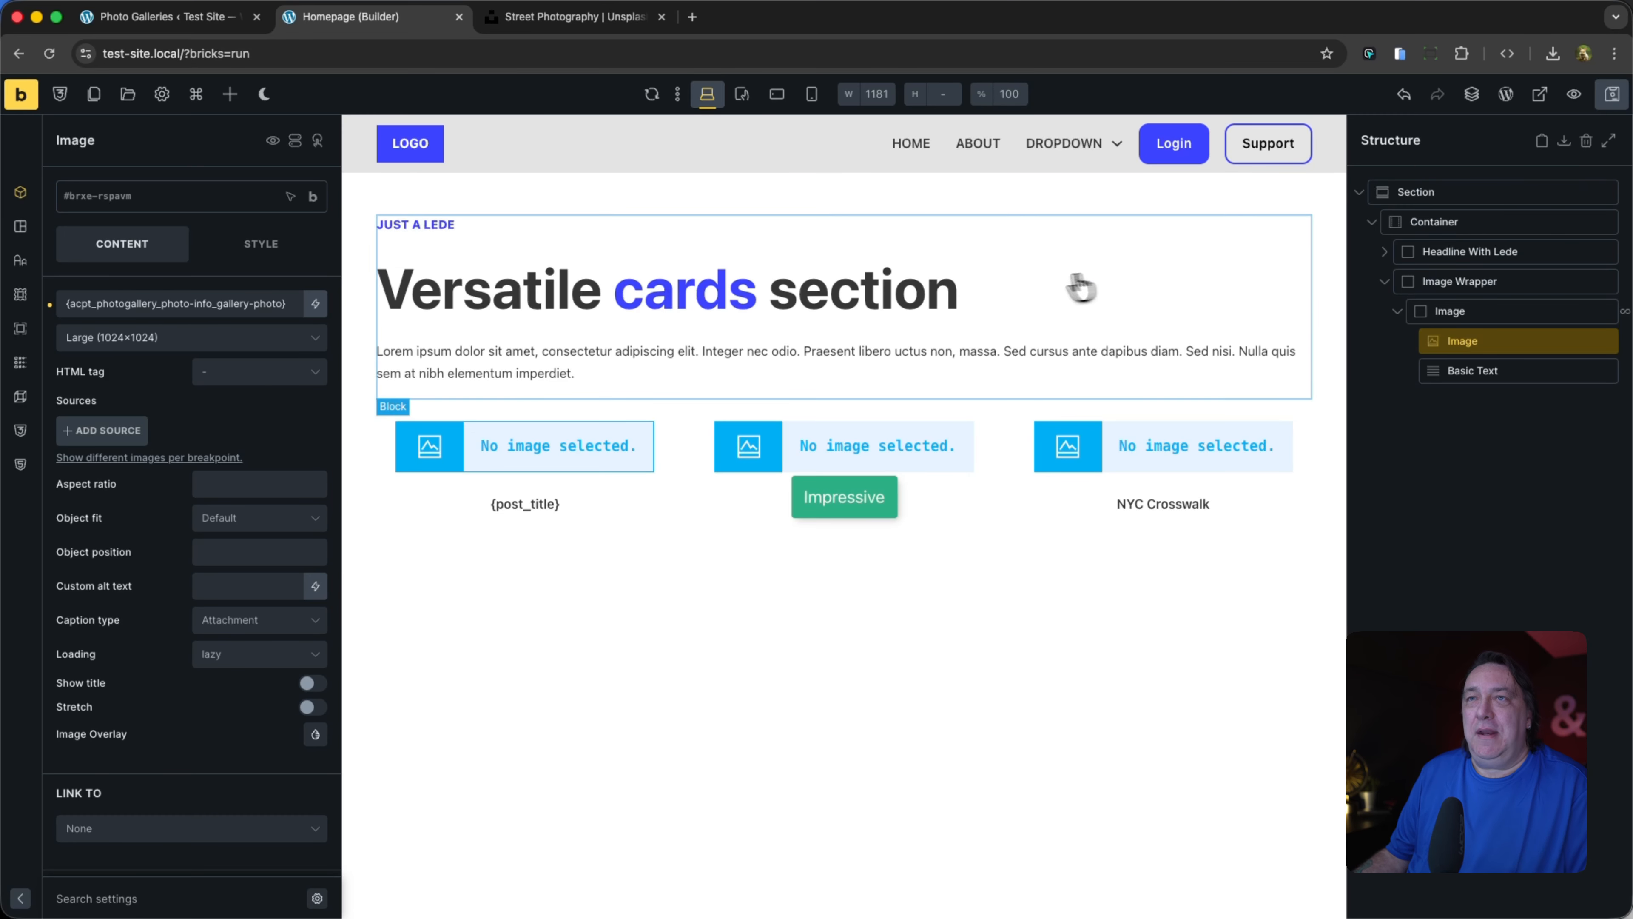
pyautogui.click(661, 17)
pyautogui.click(1542, 96)
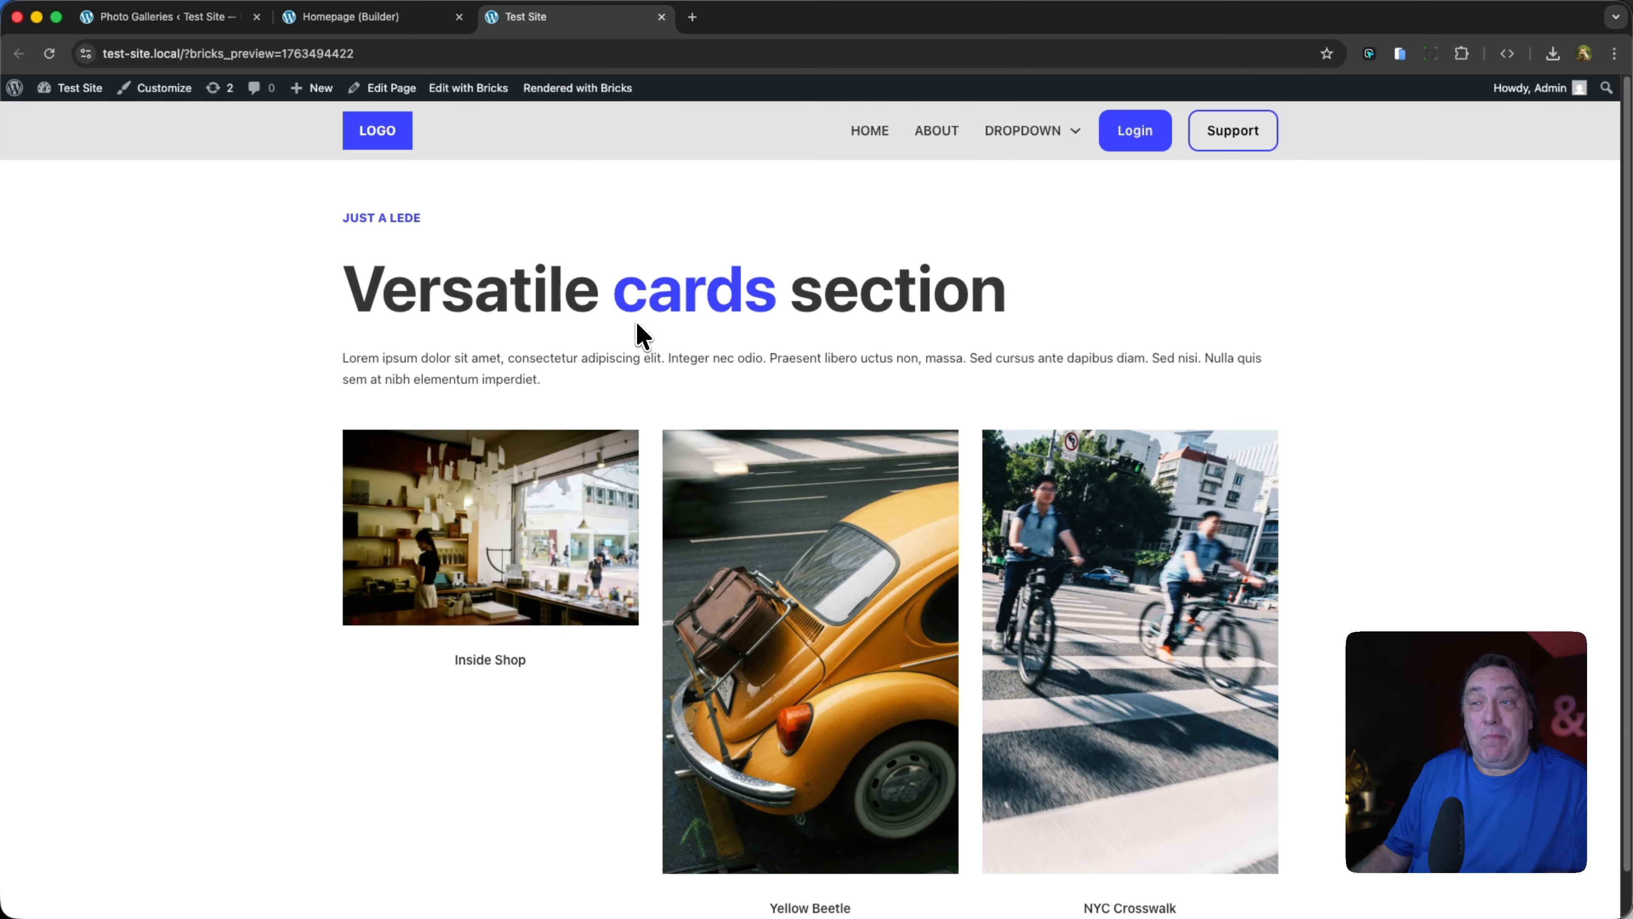
pyautogui.scroll(-2, 654, 536)
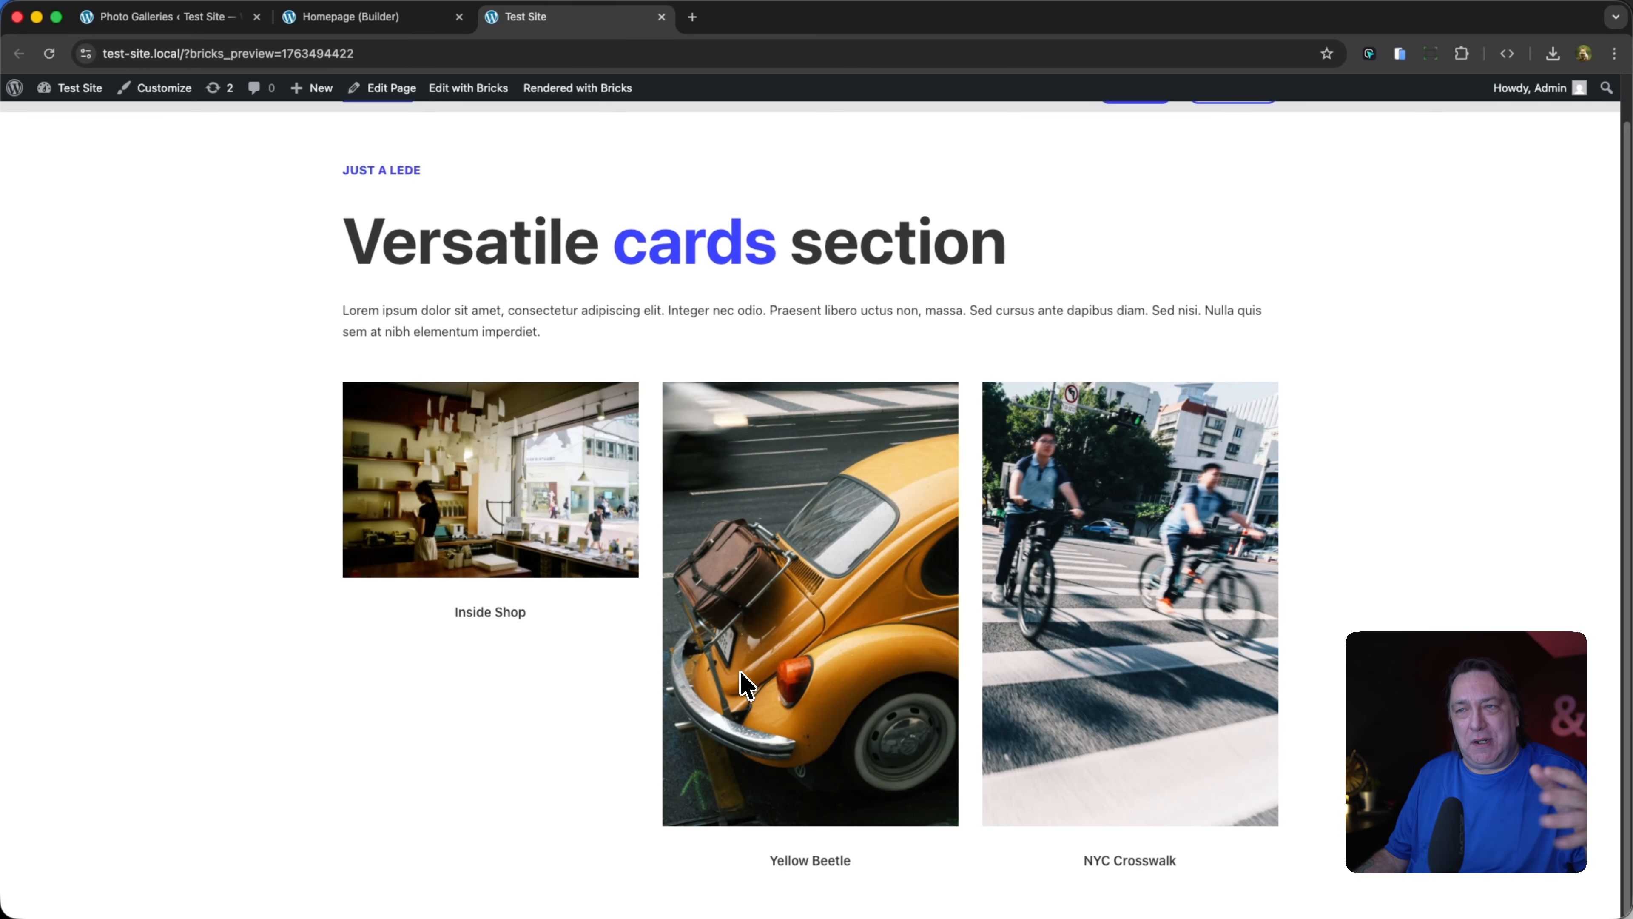
# Step: Return to the homepage builder and reload it to refresh the gallery images on the canvas
pyautogui.click(391, 19)
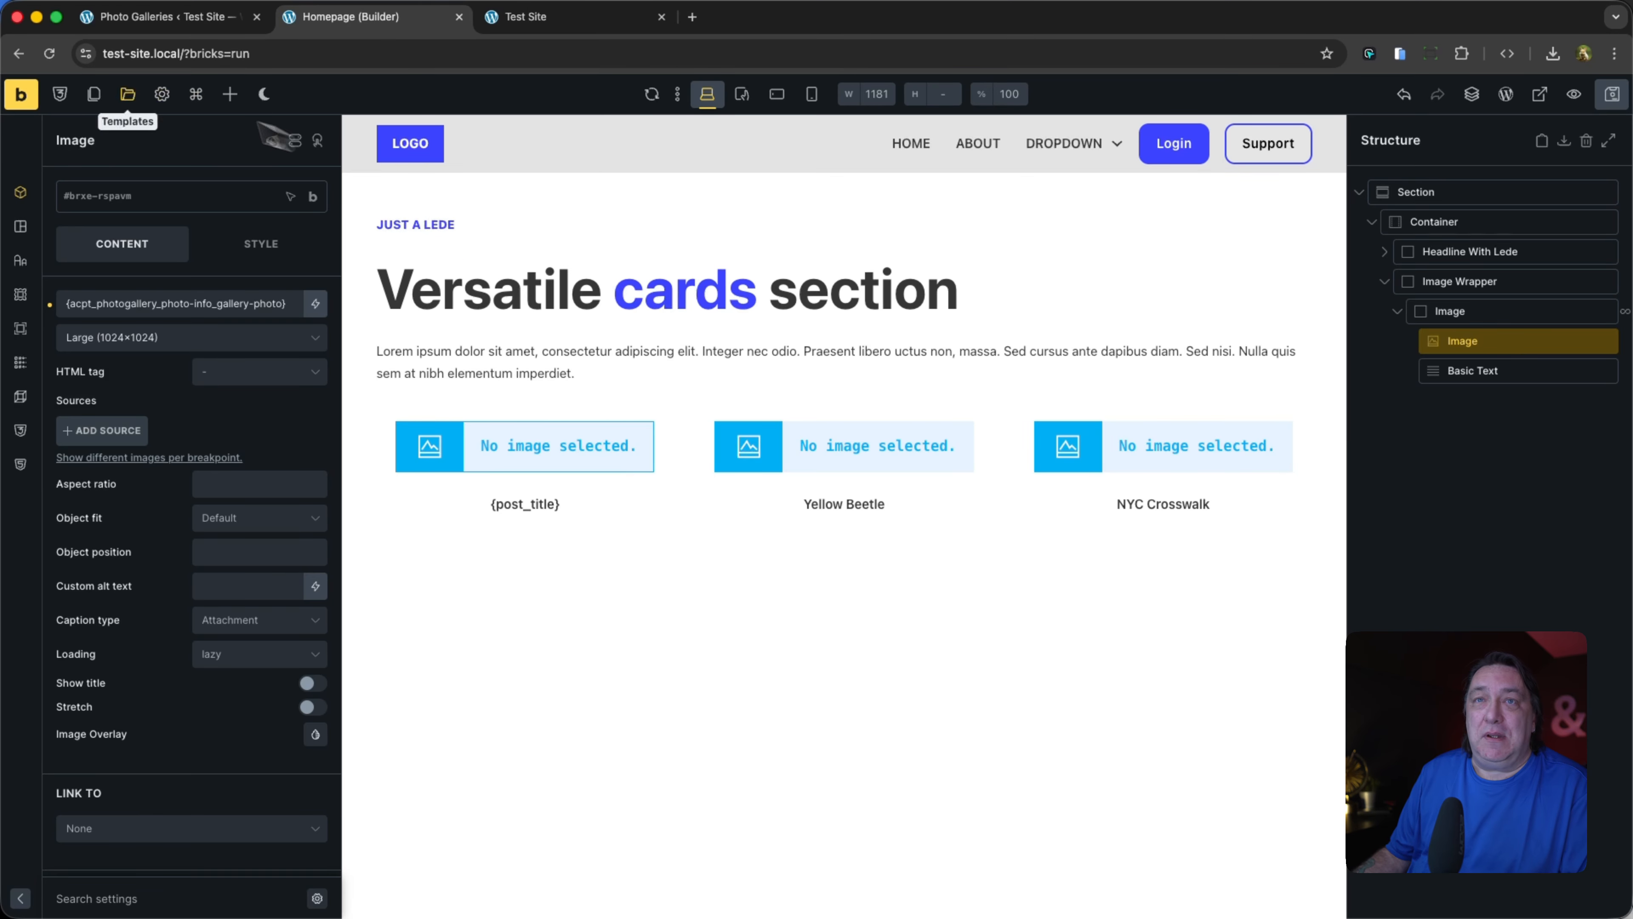
pyautogui.click(50, 54)
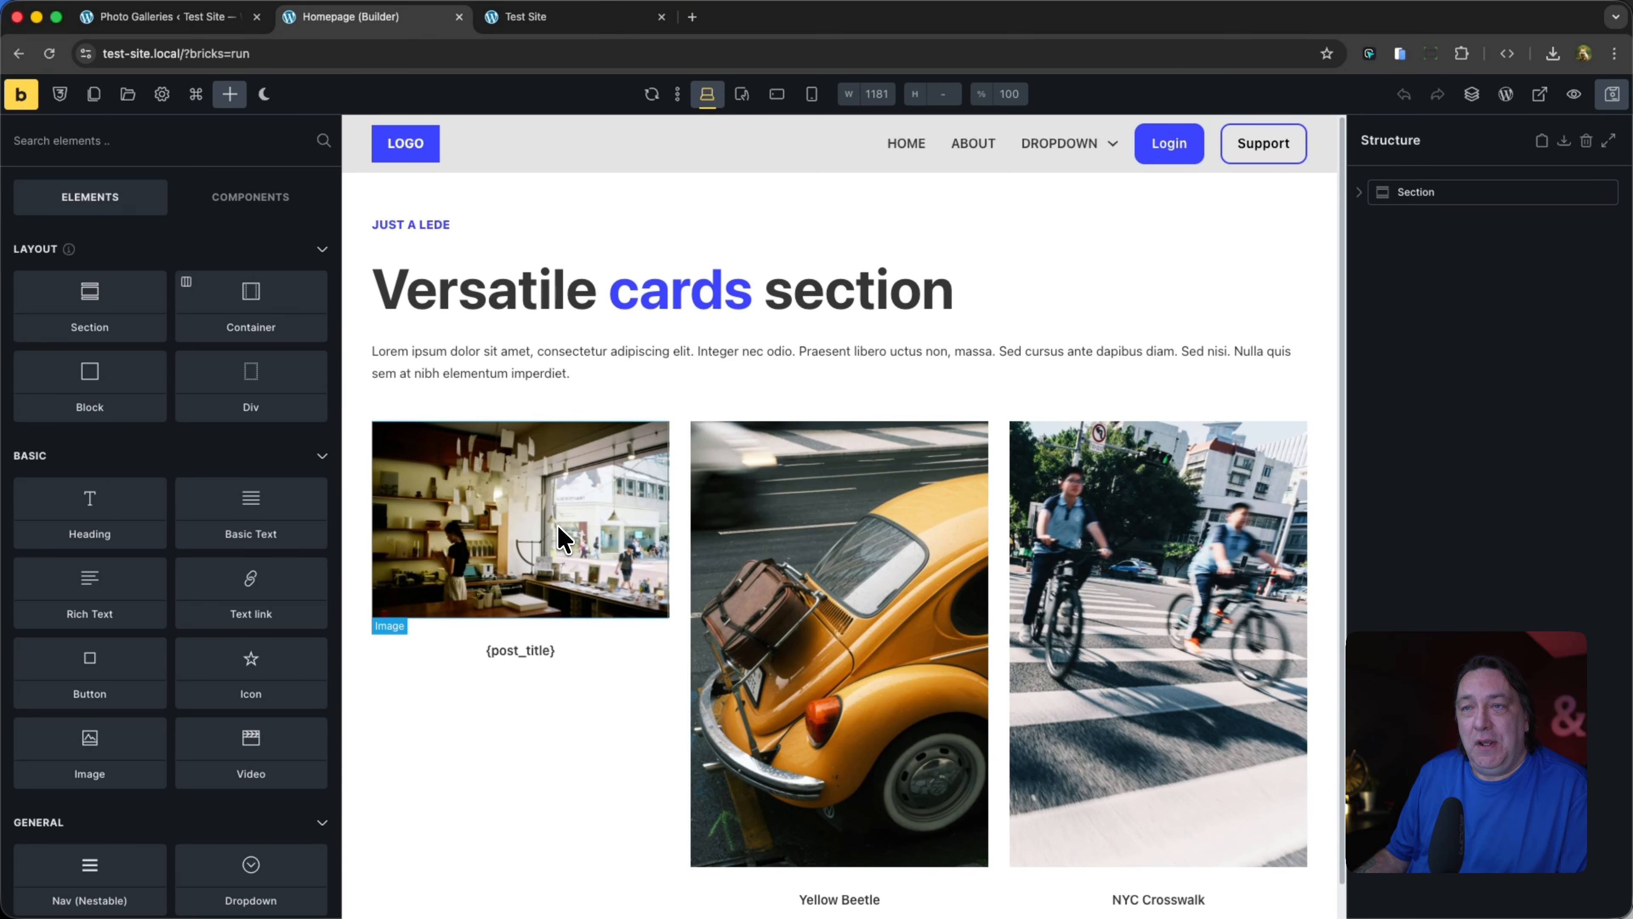
# Step: Set the looping Image element's image size to Medium Large (768×0)
pyautogui.click(556, 526)
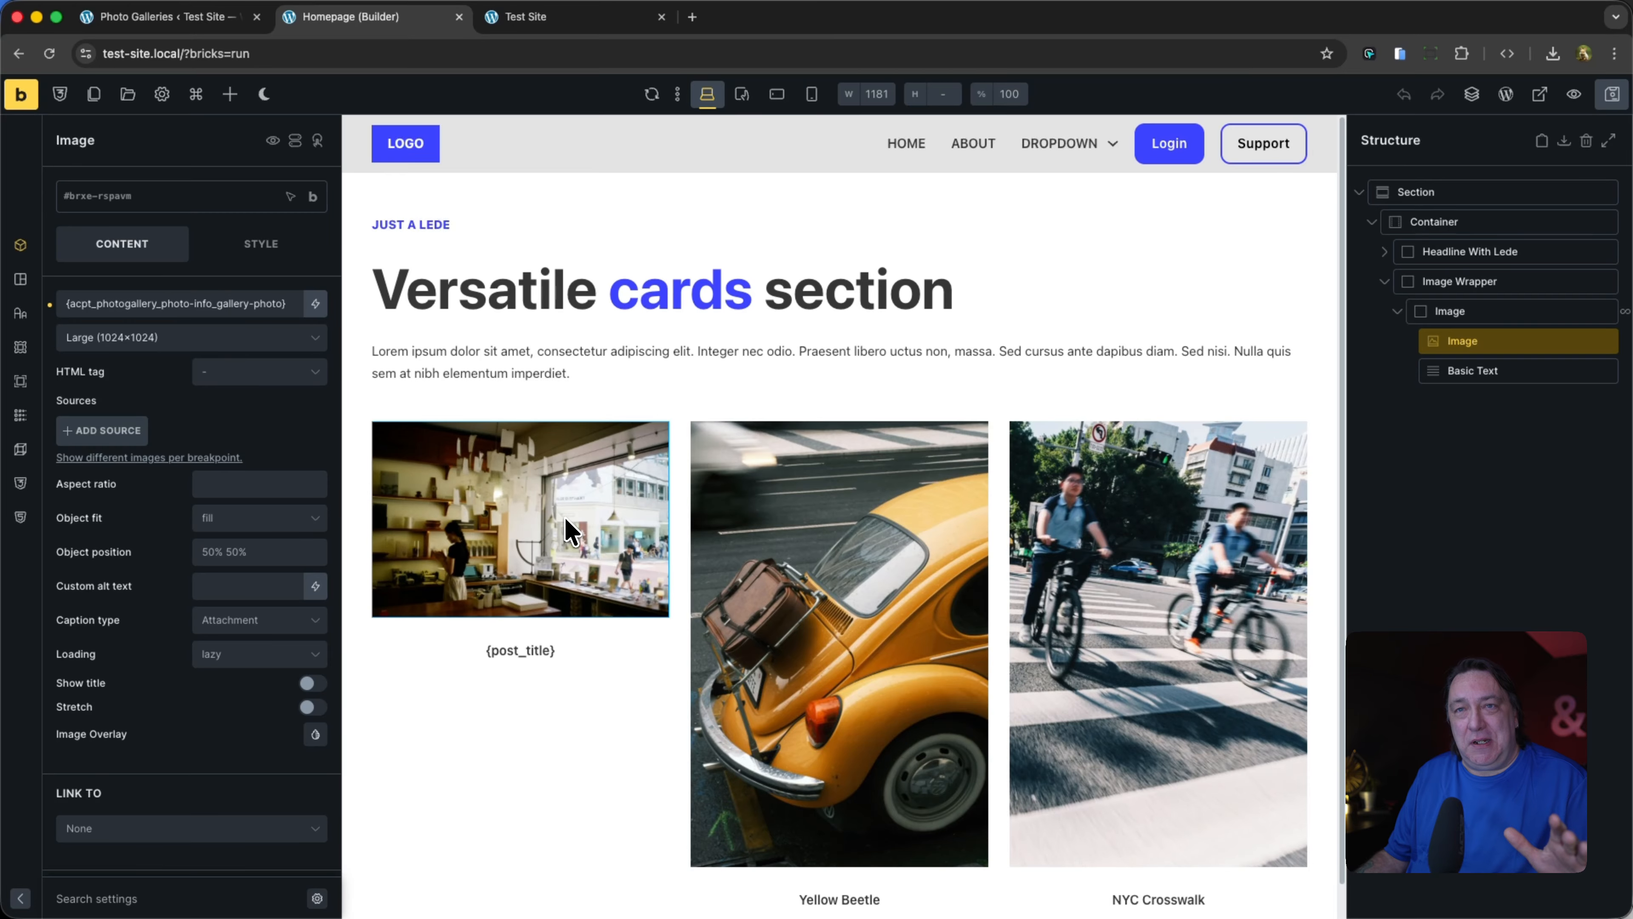
pyautogui.click(170, 353)
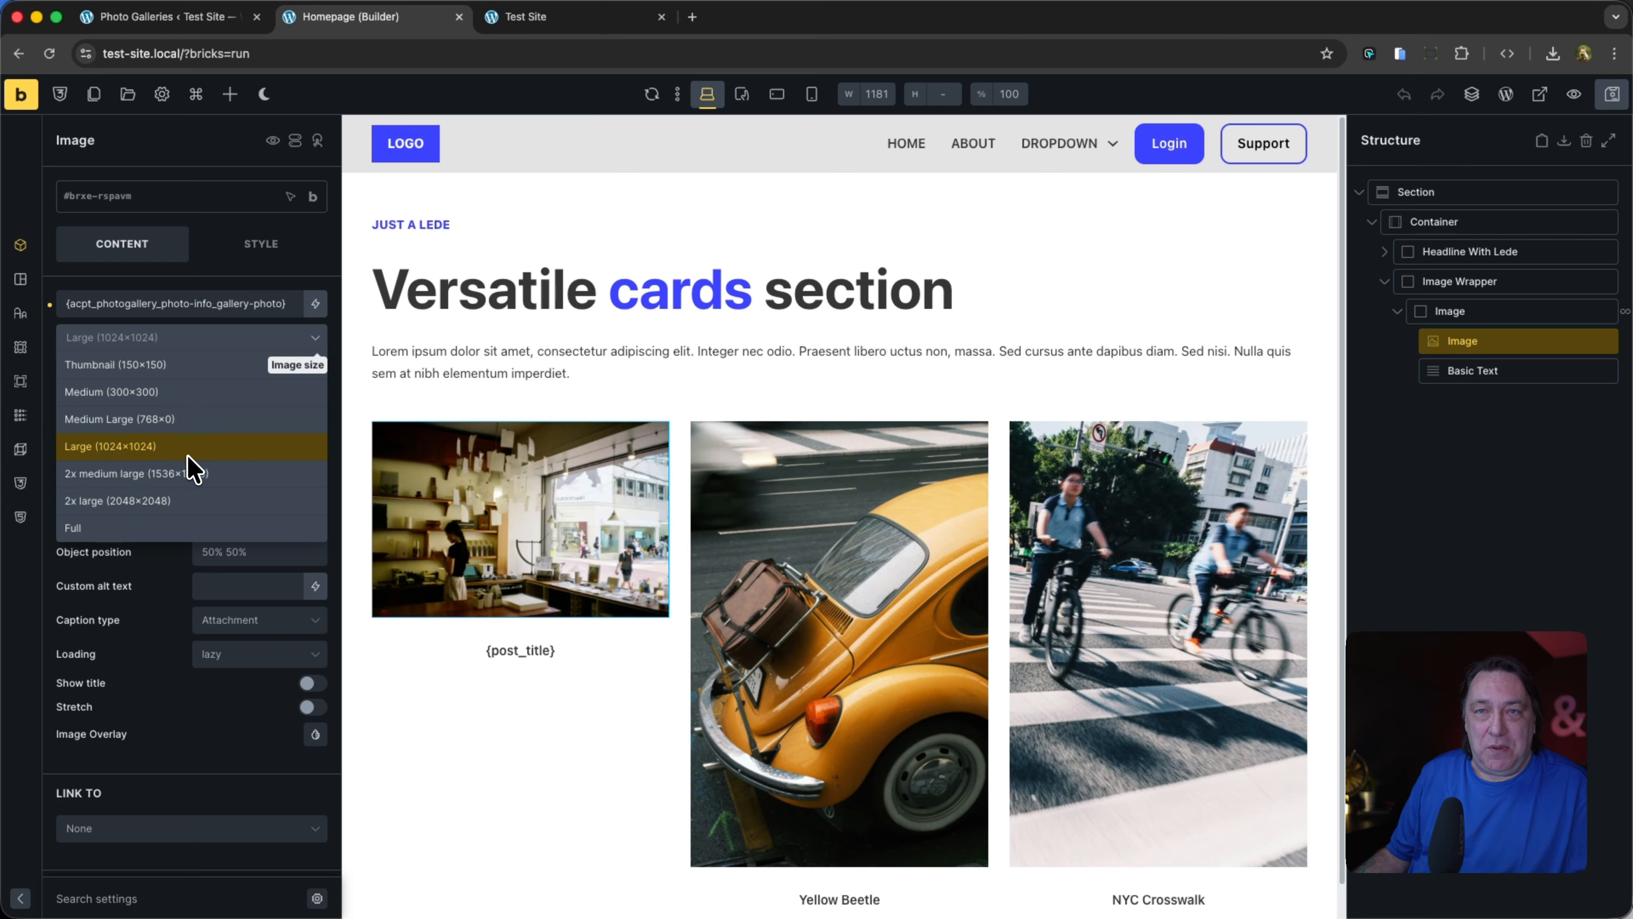
pyautogui.click(205, 428)
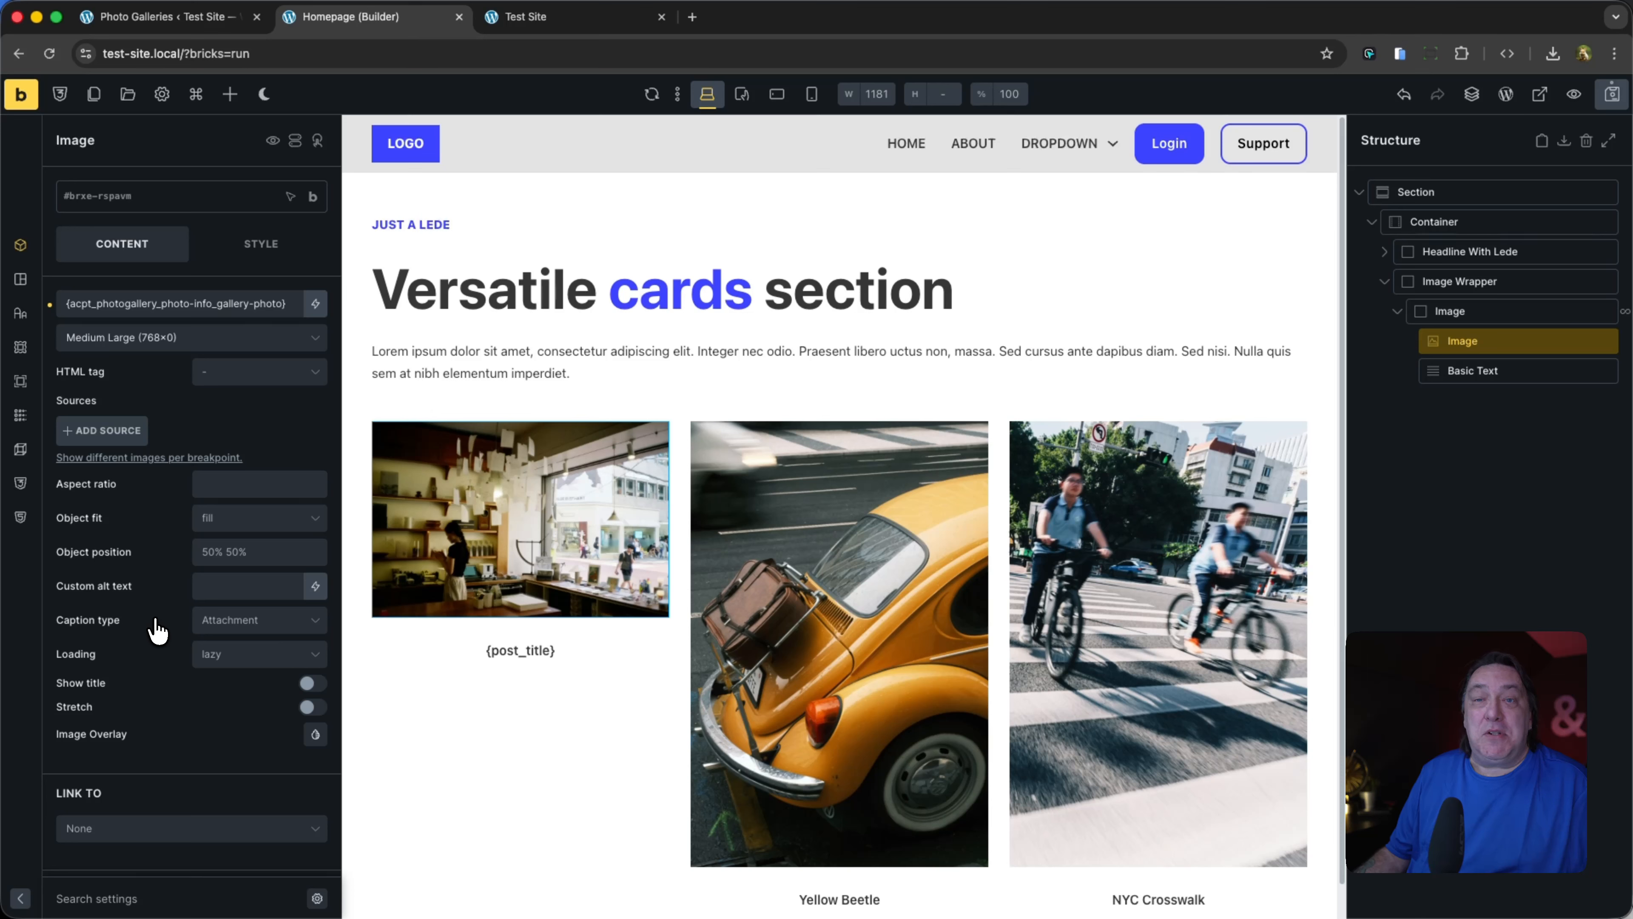
# Step: Link the looping Image element to a Lightbox and save the homepage
pyautogui.scroll(-5, 157, 622)
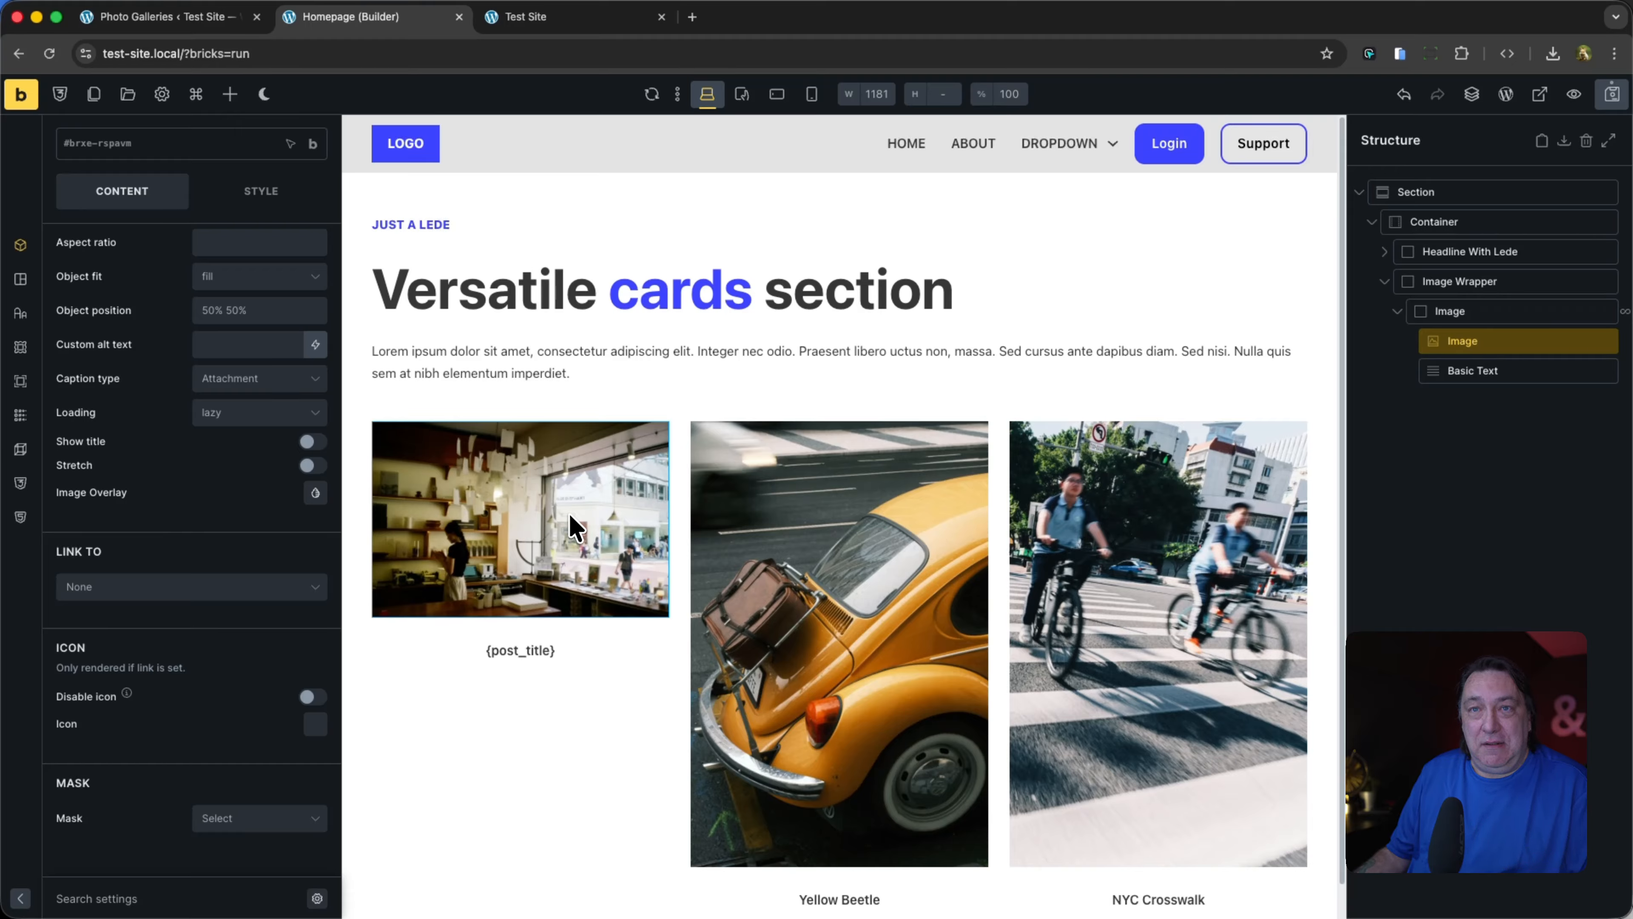
pyautogui.scroll(3, 247, 576)
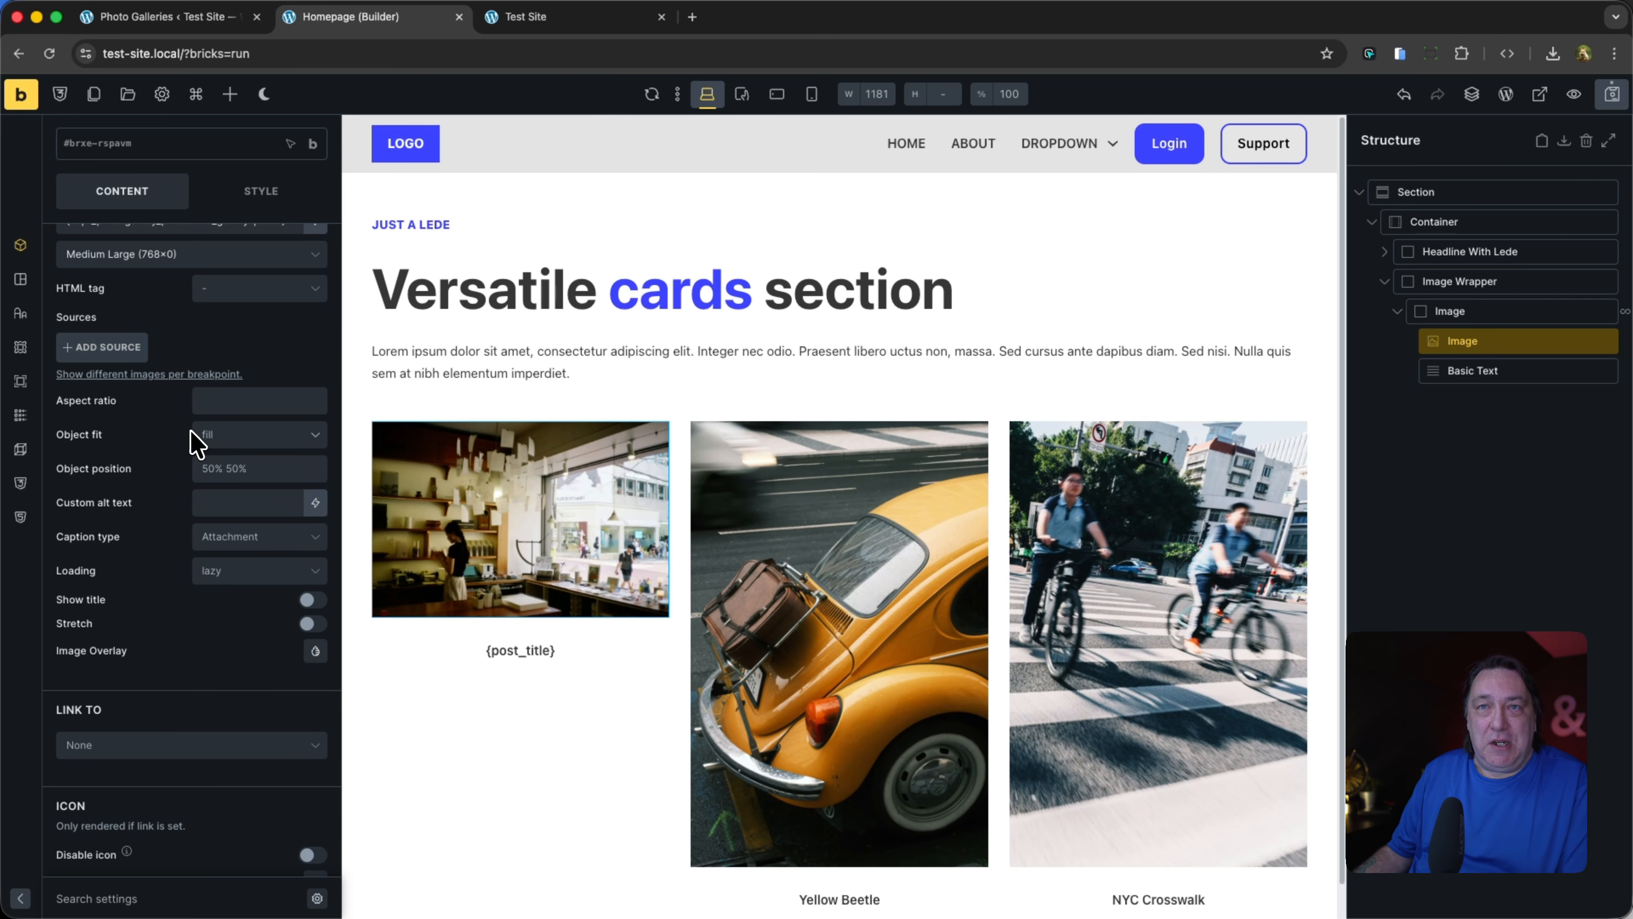
pyautogui.scroll(2, 200, 438)
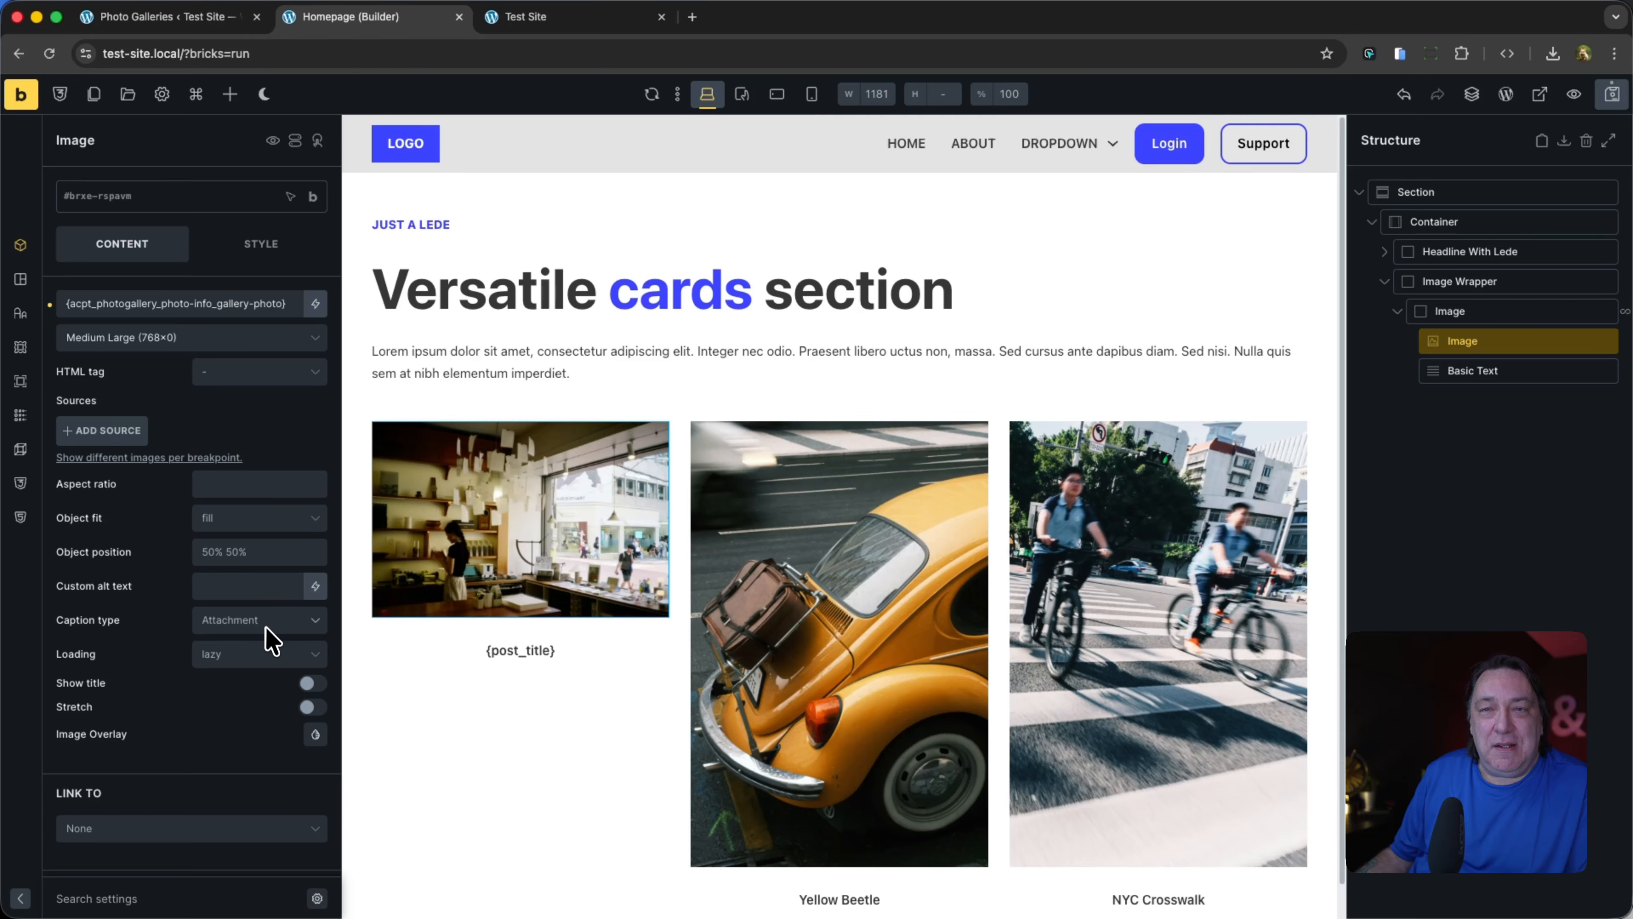
pyautogui.scroll(-3, 266, 638)
pyautogui.scroll(-1, 271, 650)
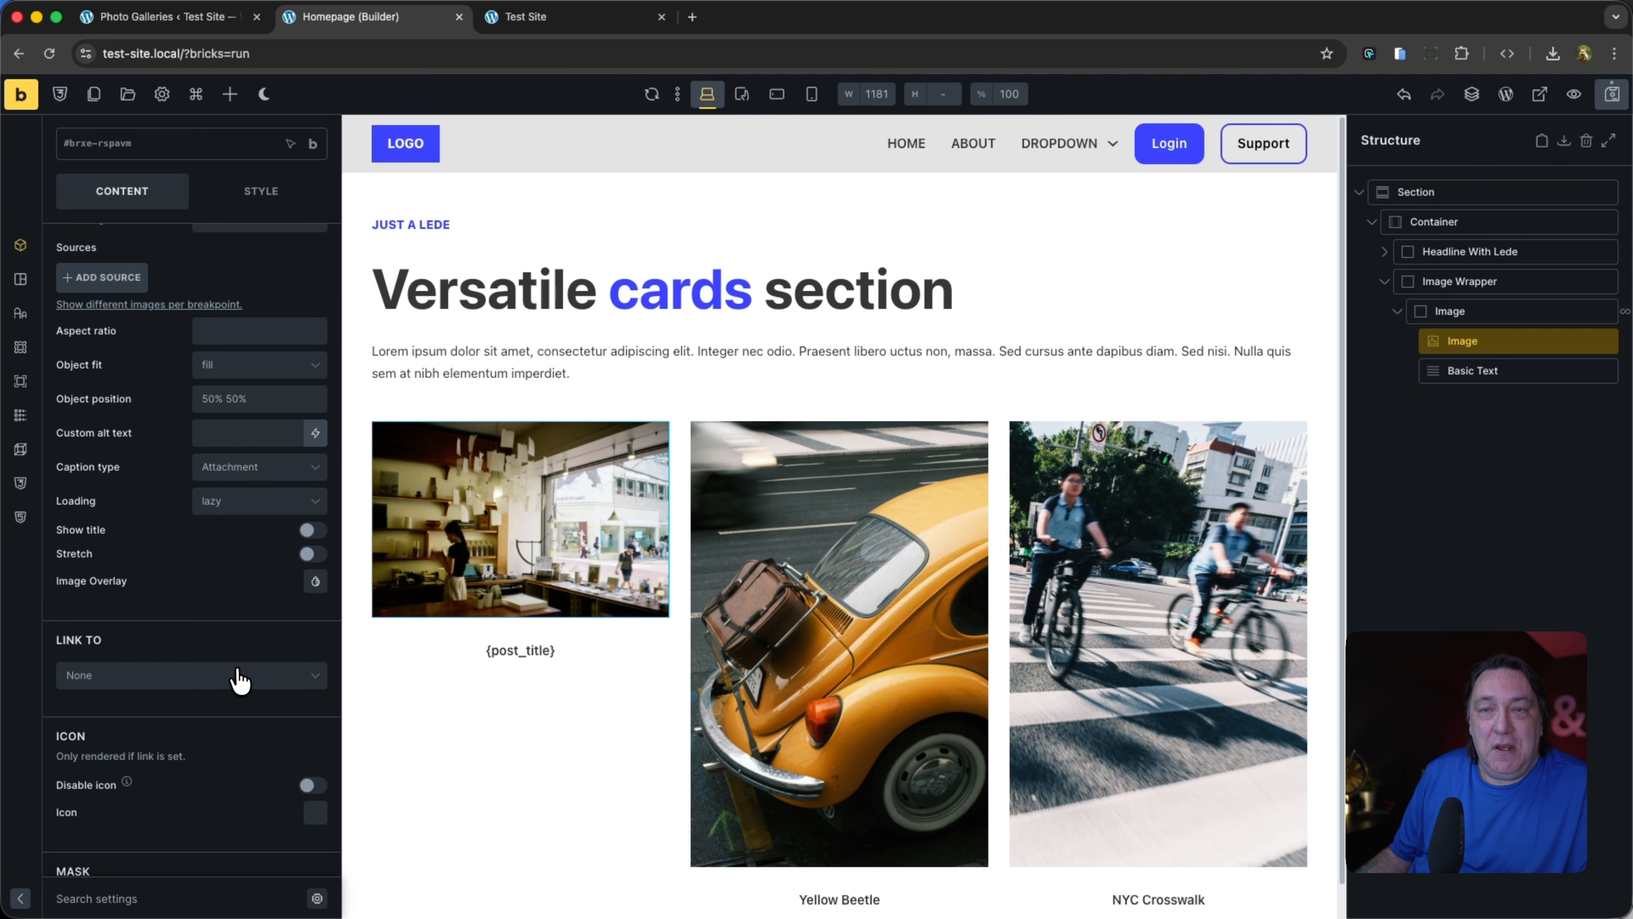
pyautogui.click(235, 675)
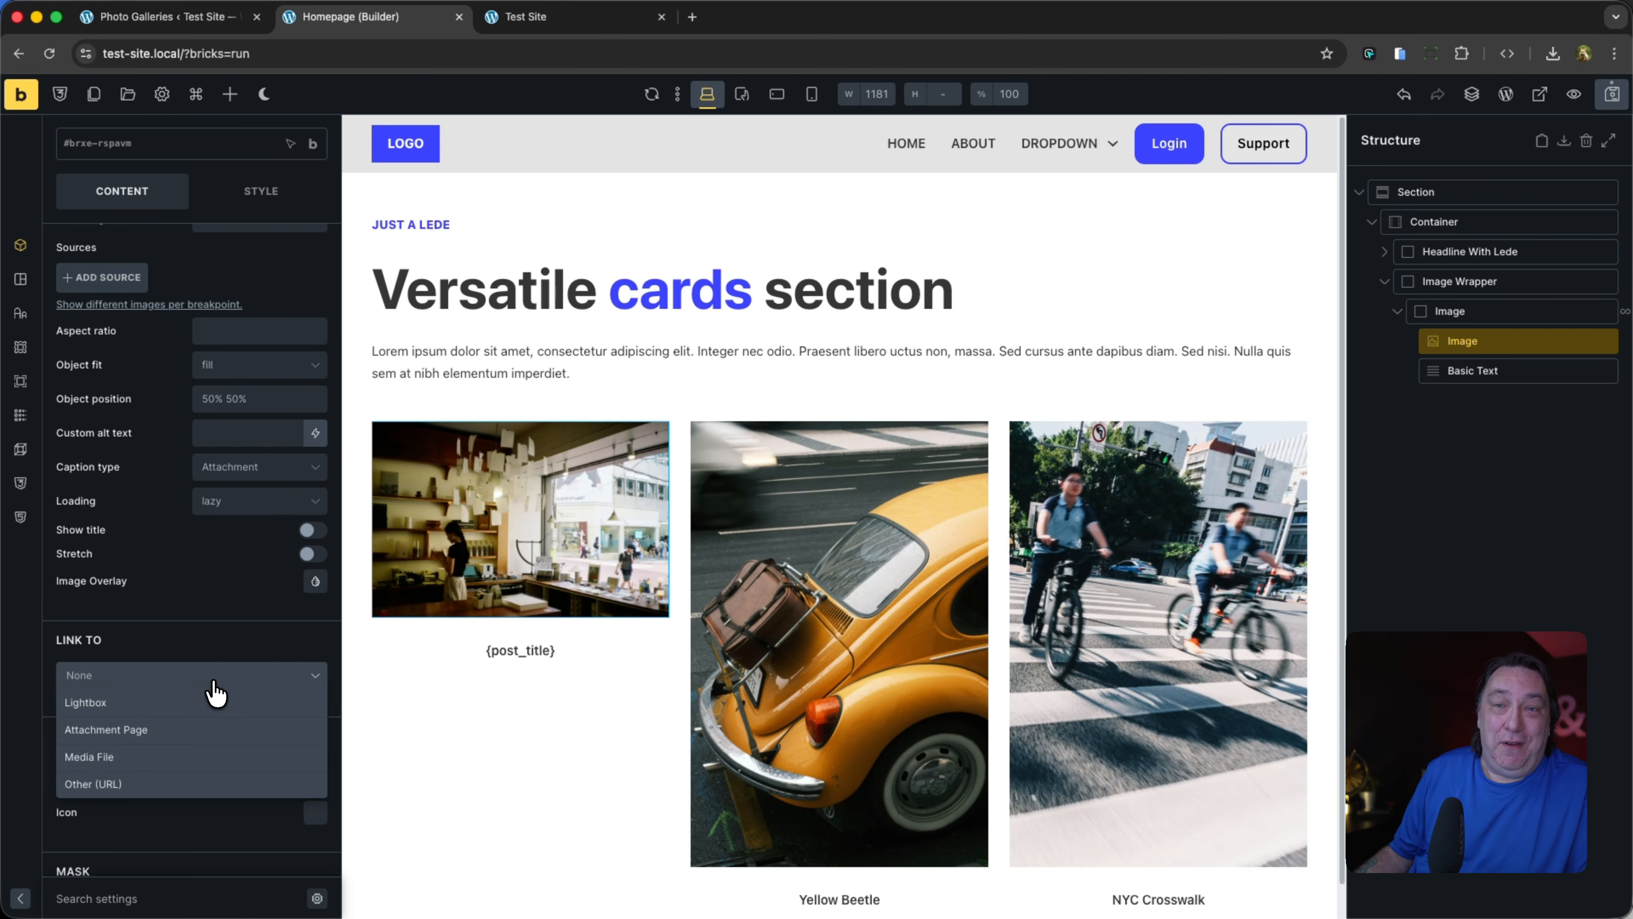
pyautogui.click(198, 703)
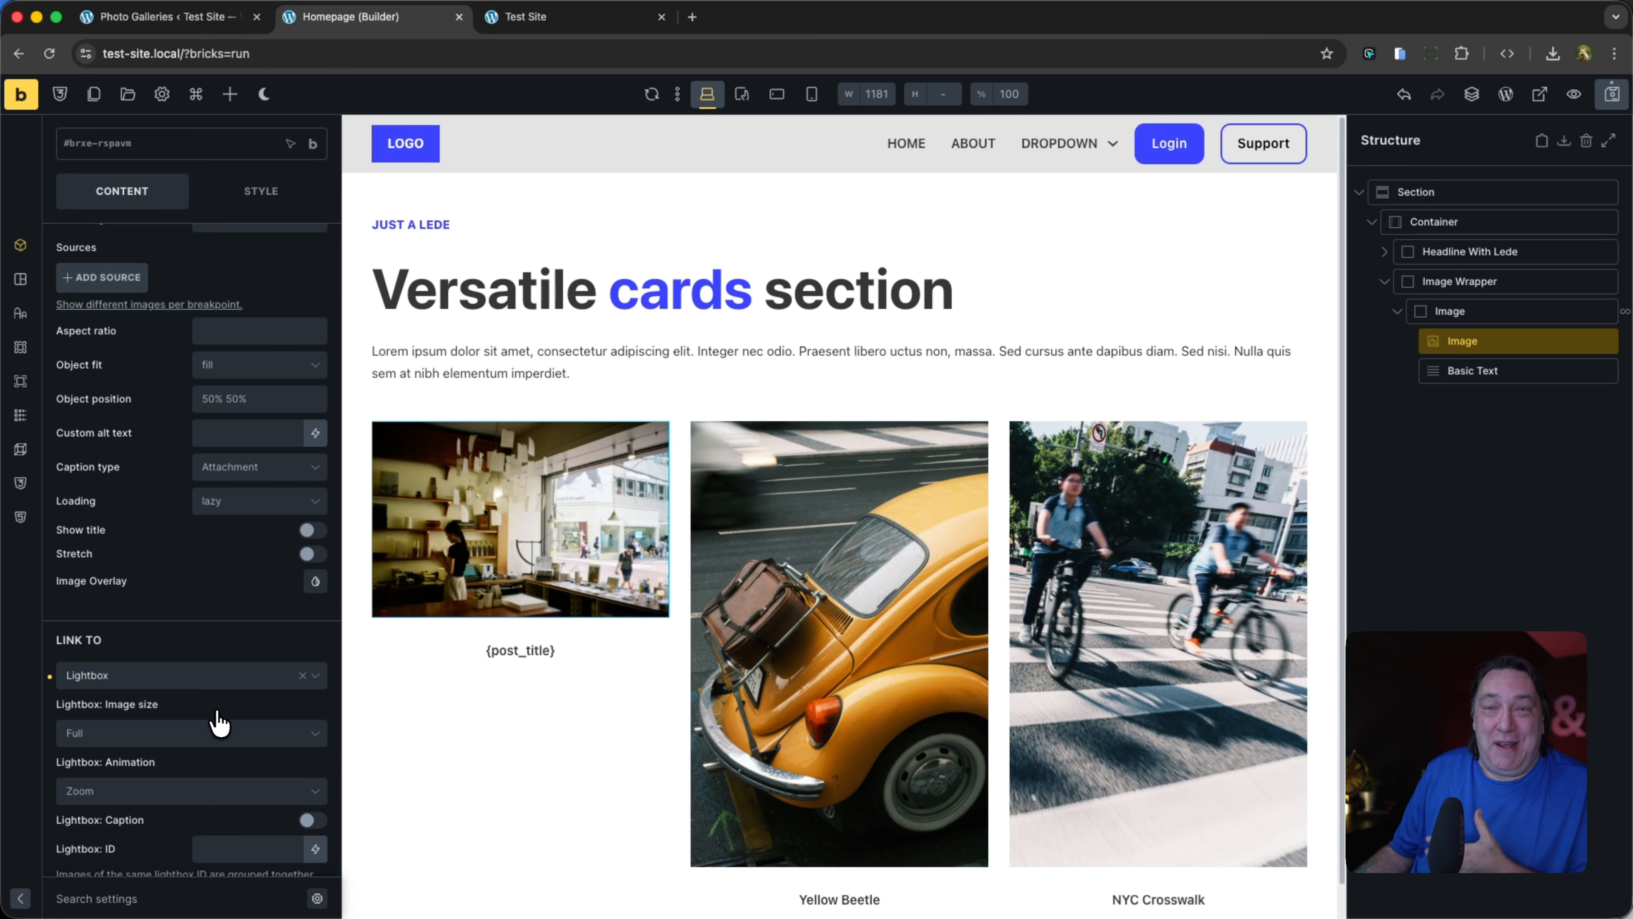
pyautogui.click(1612, 94)
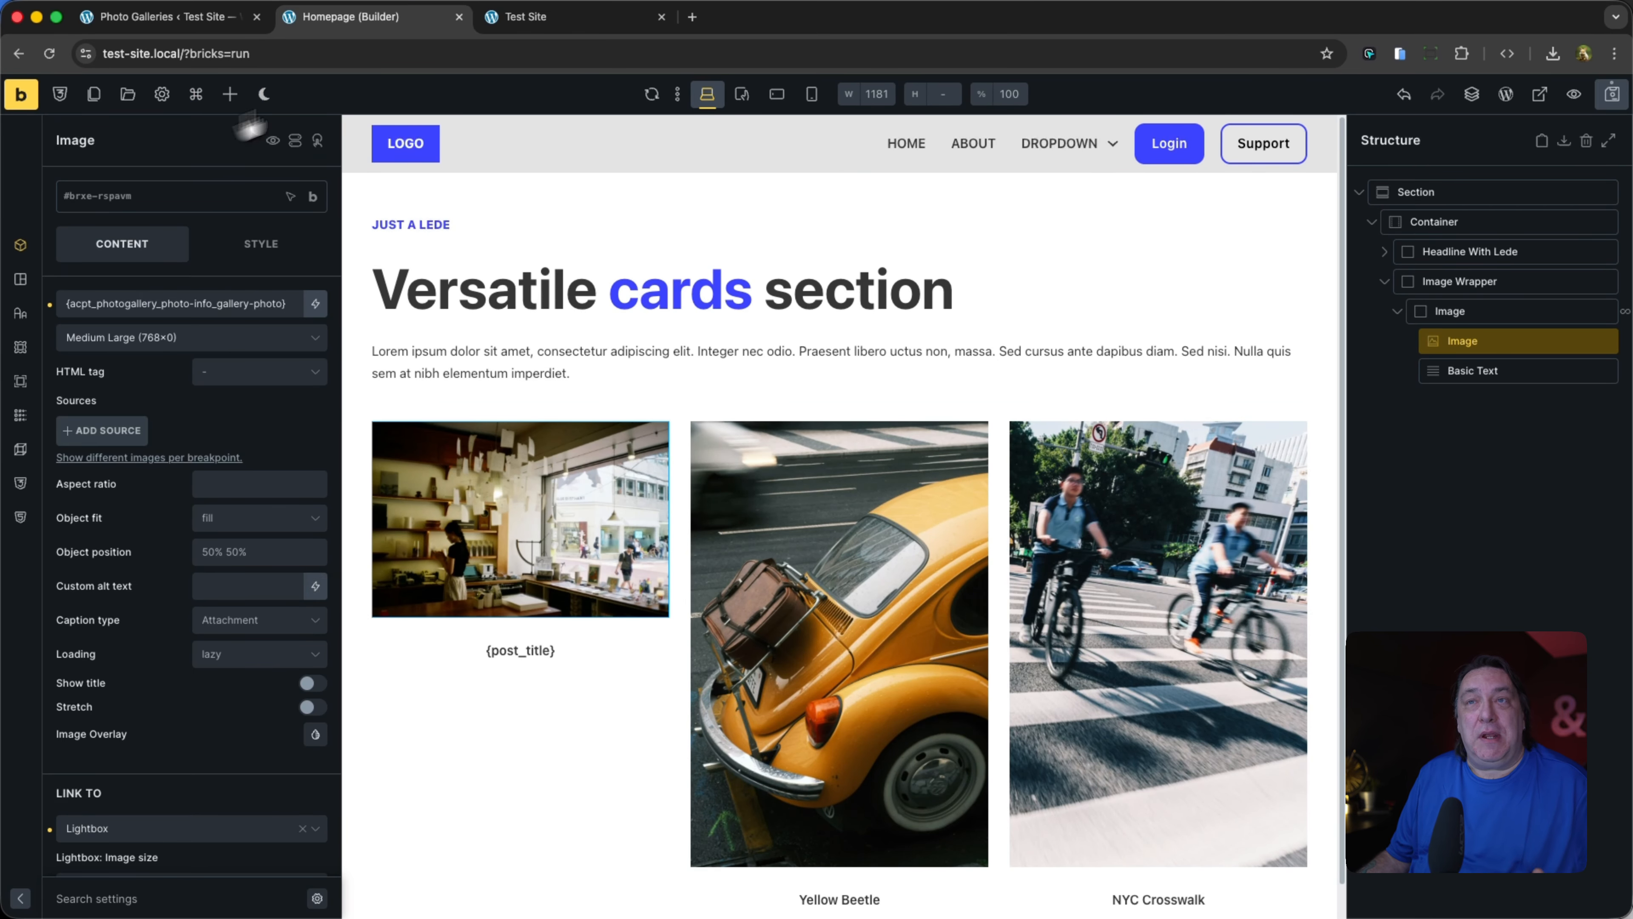
# Step: Test the lightbox on the front end by enlarging and closing the Inside Shop and Yellow Beetle photos
pyautogui.click(567, 19)
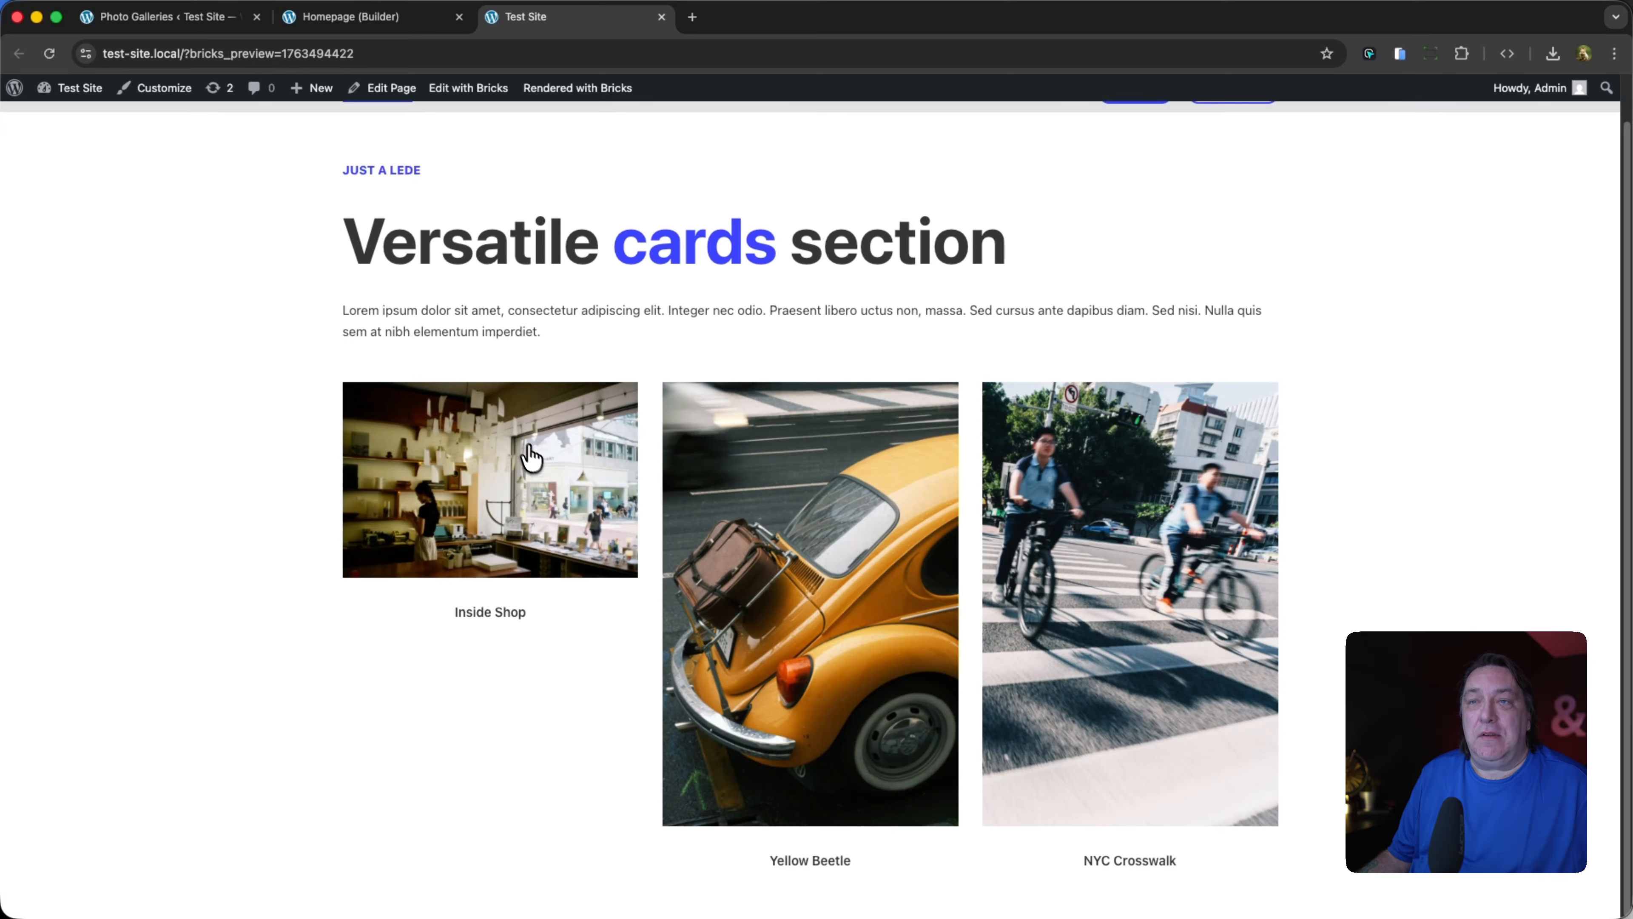
pyautogui.click(536, 462)
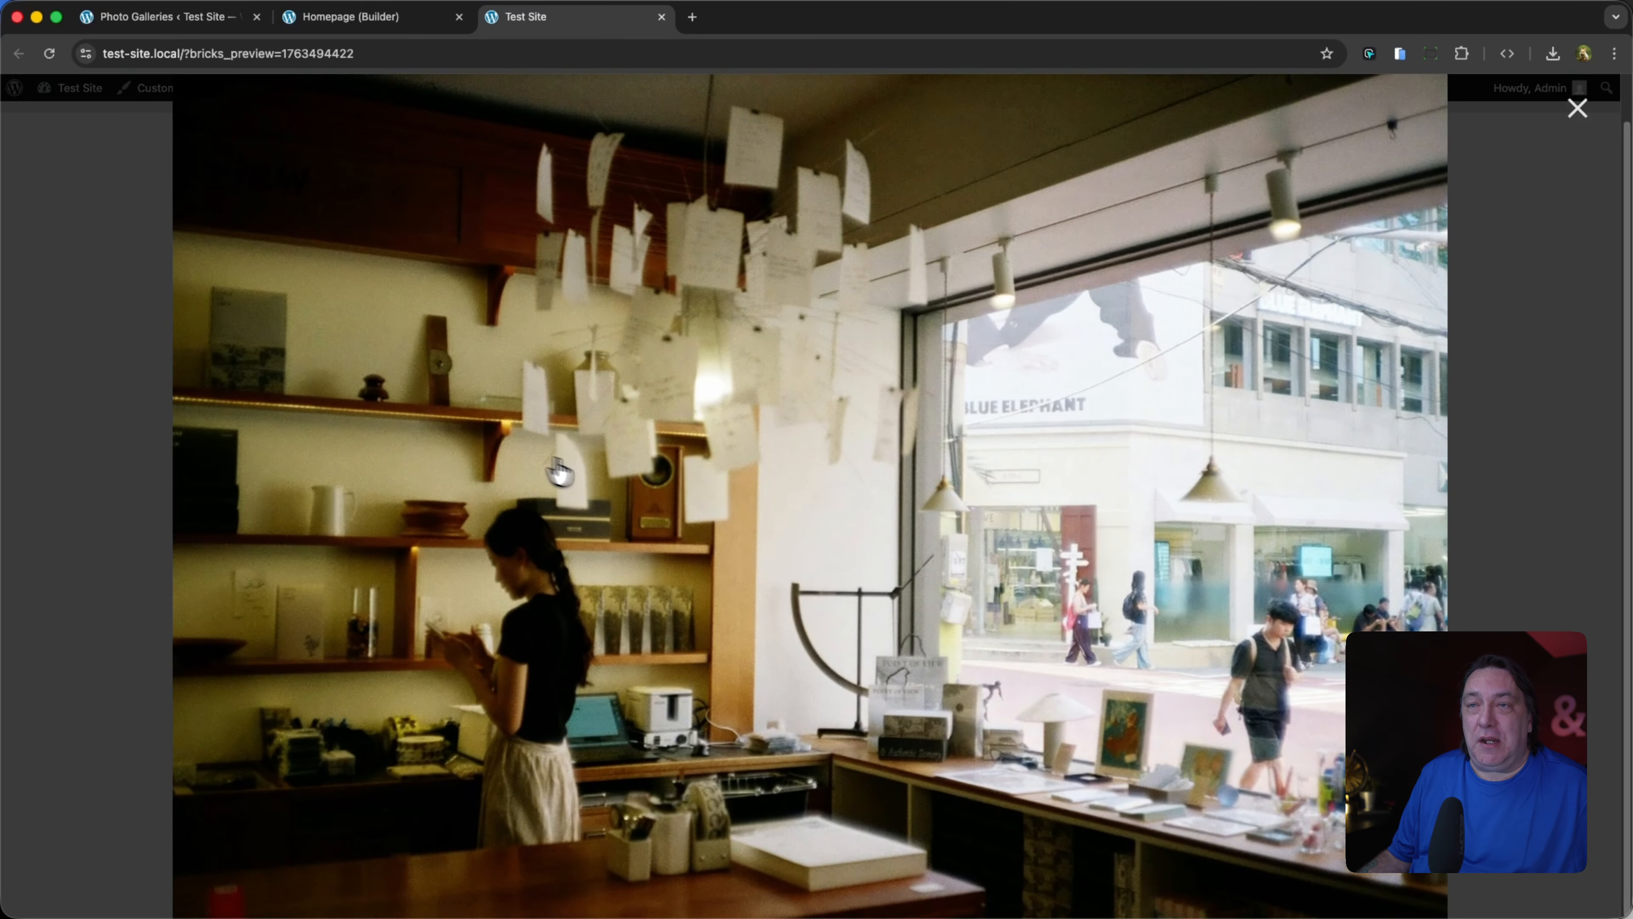
pyautogui.click(1500, 452)
pyautogui.click(862, 529)
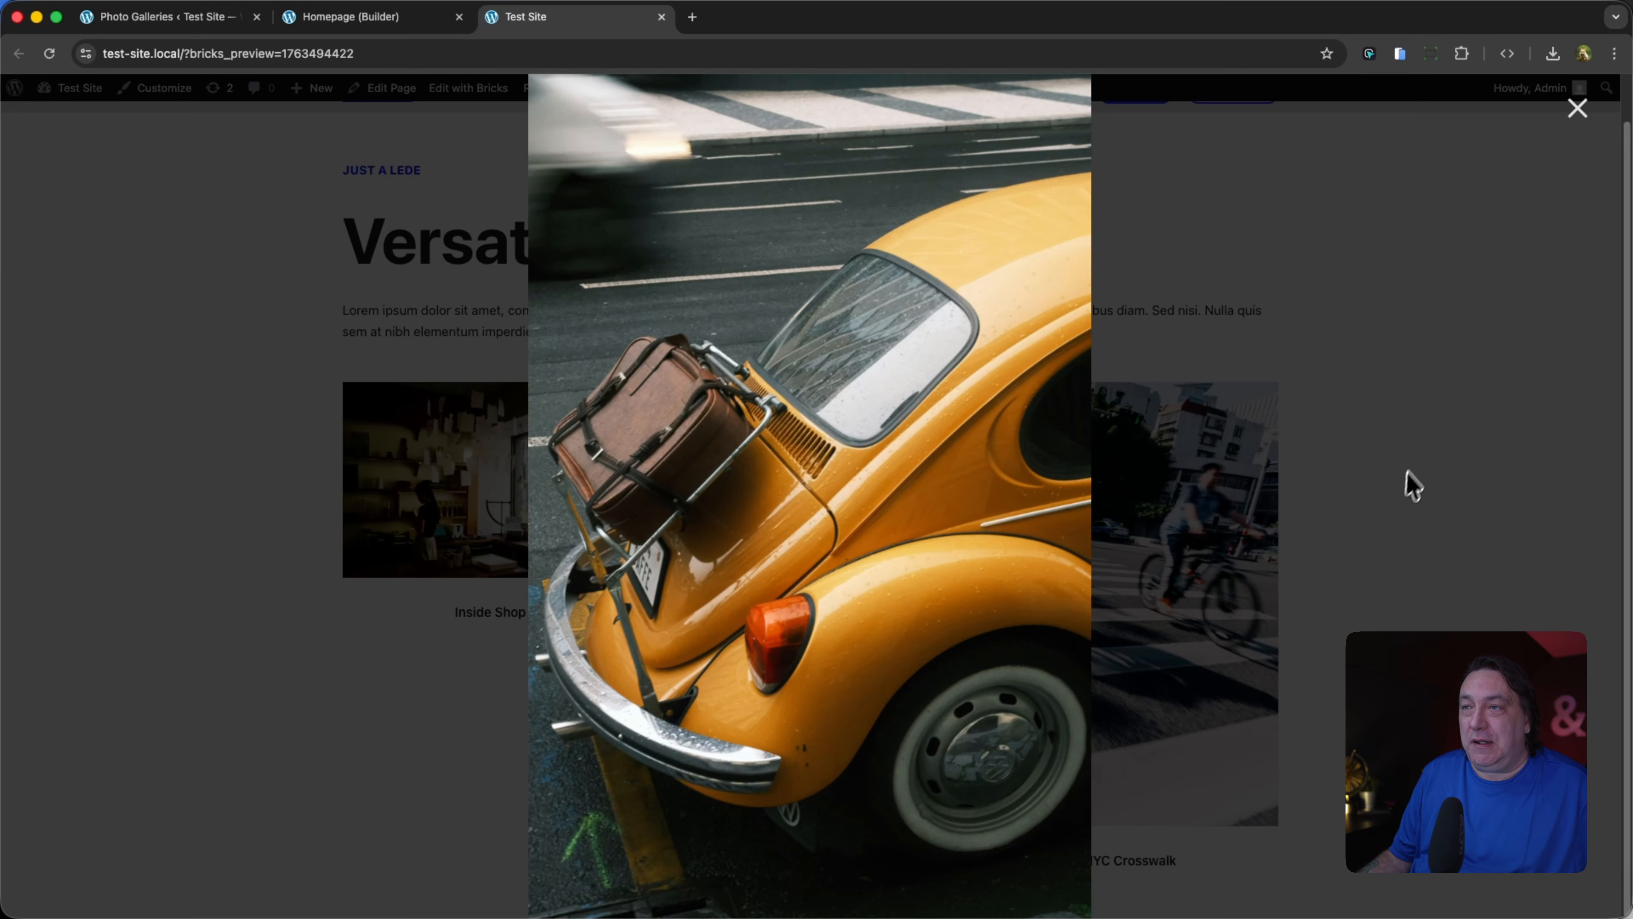
pyautogui.click(1418, 451)
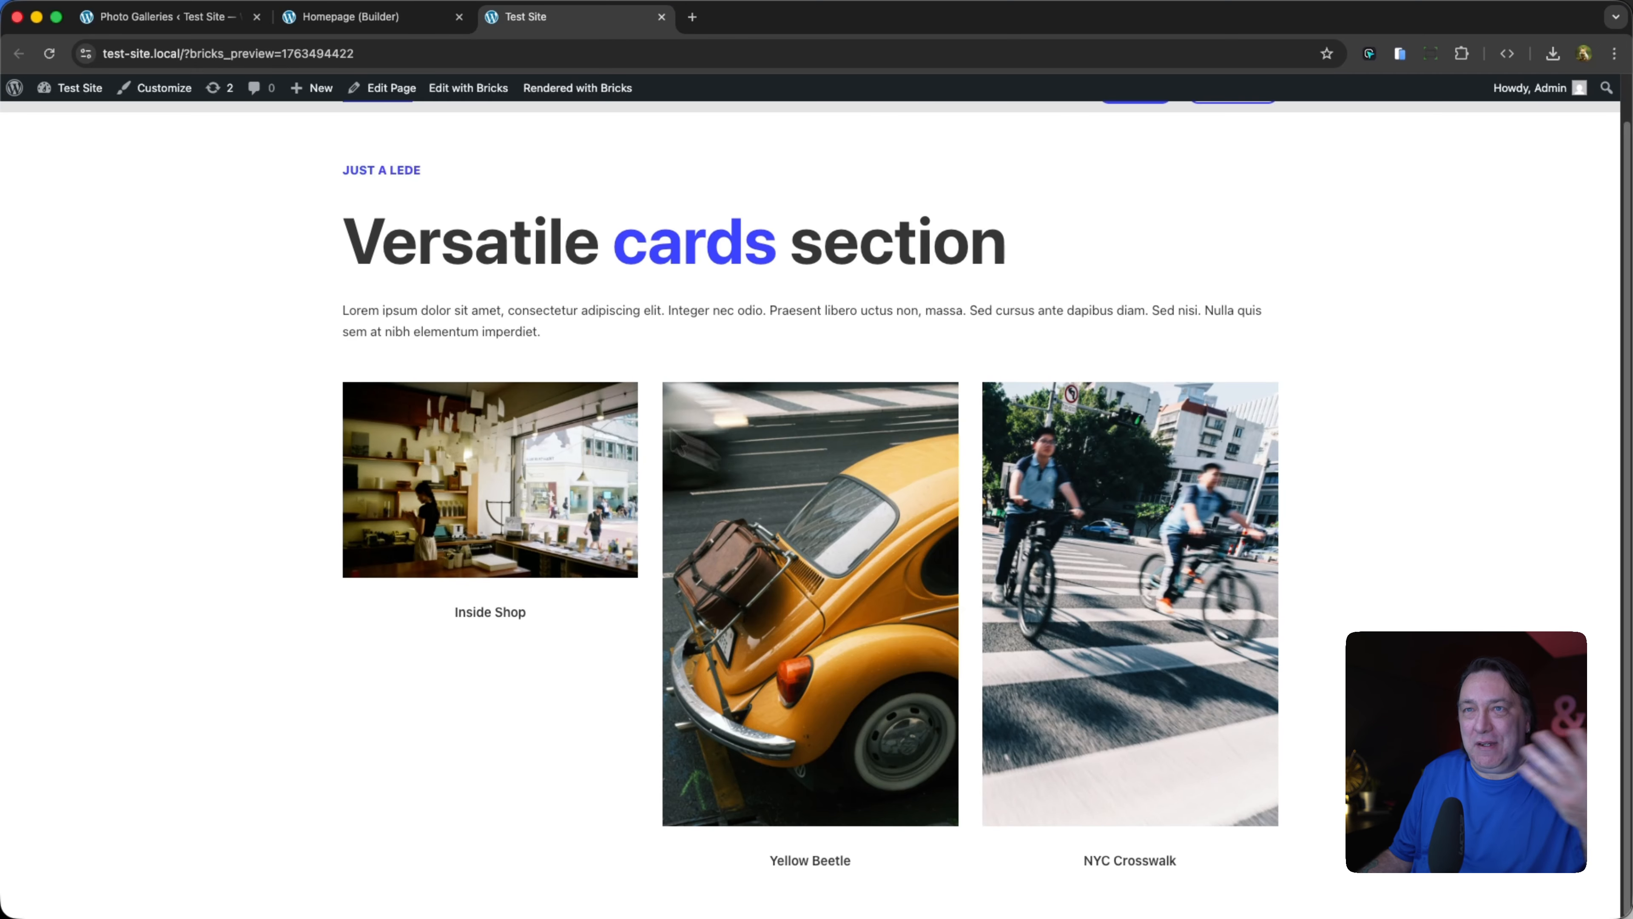
# Step: Return to the homepage builder and set the Image element's caption type to Custom
pyautogui.click(369, 20)
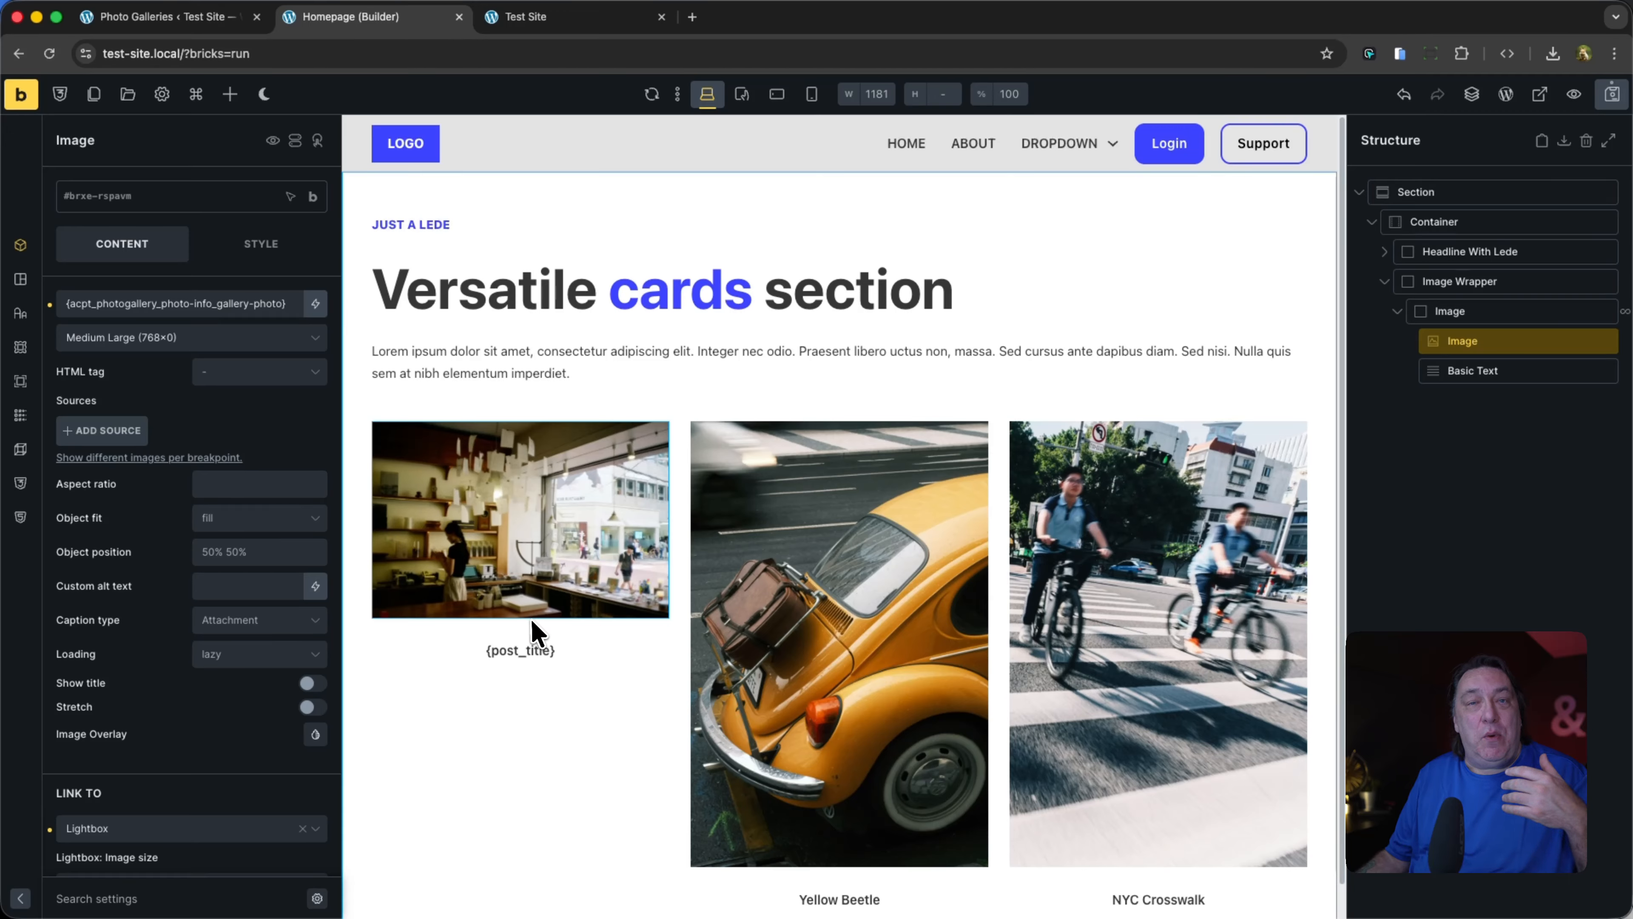
pyautogui.click(281, 634)
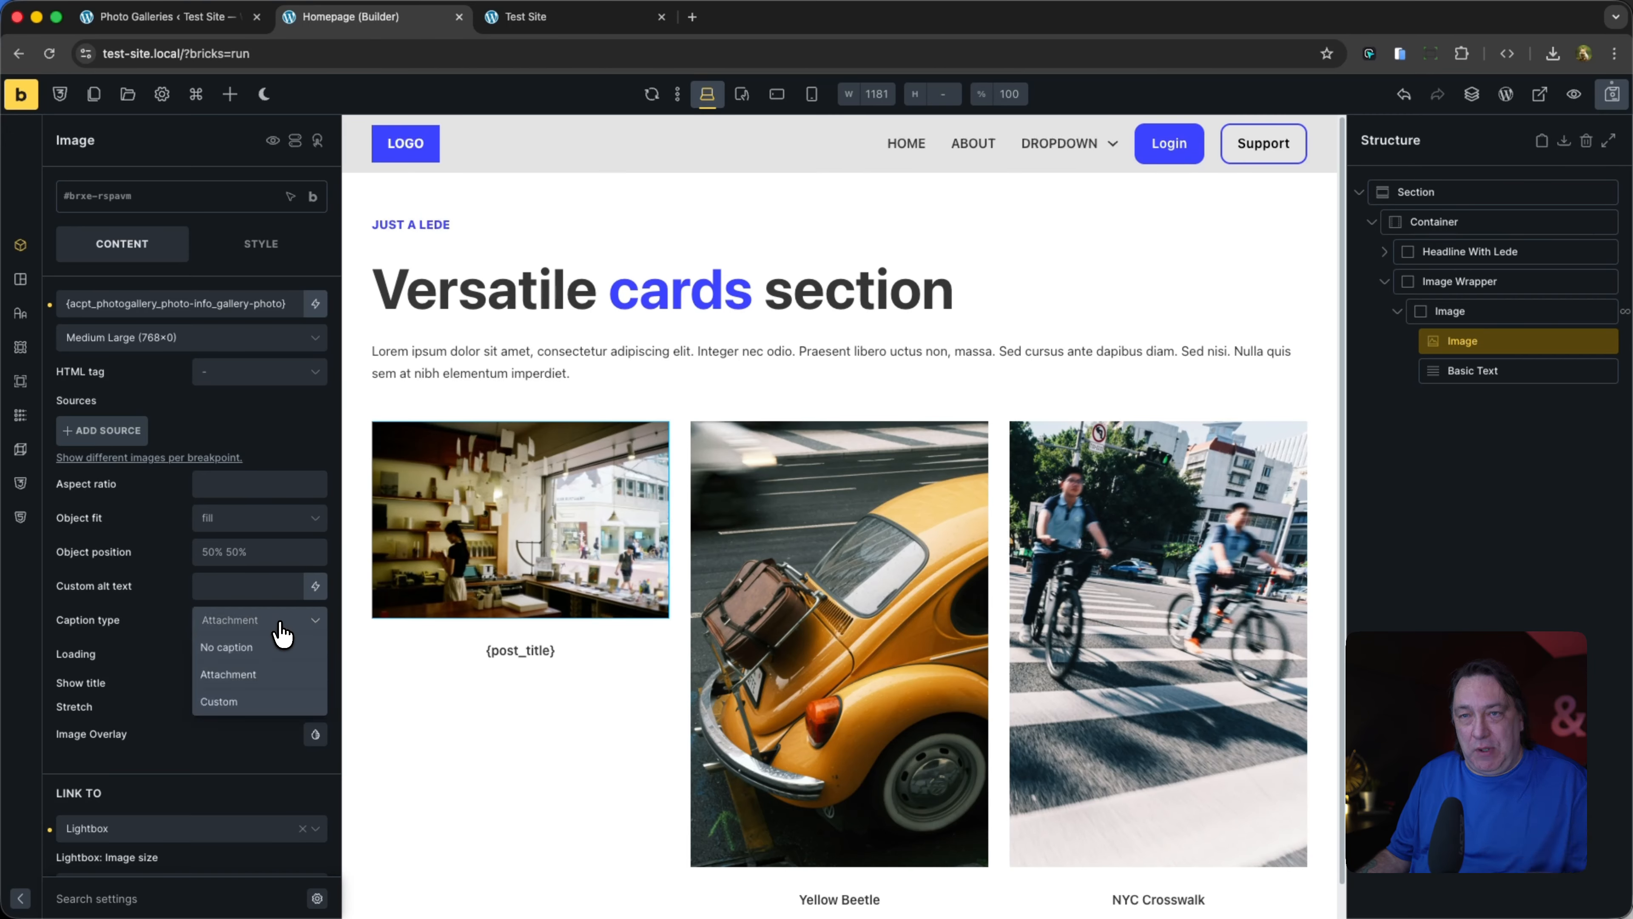
pyautogui.click(247, 700)
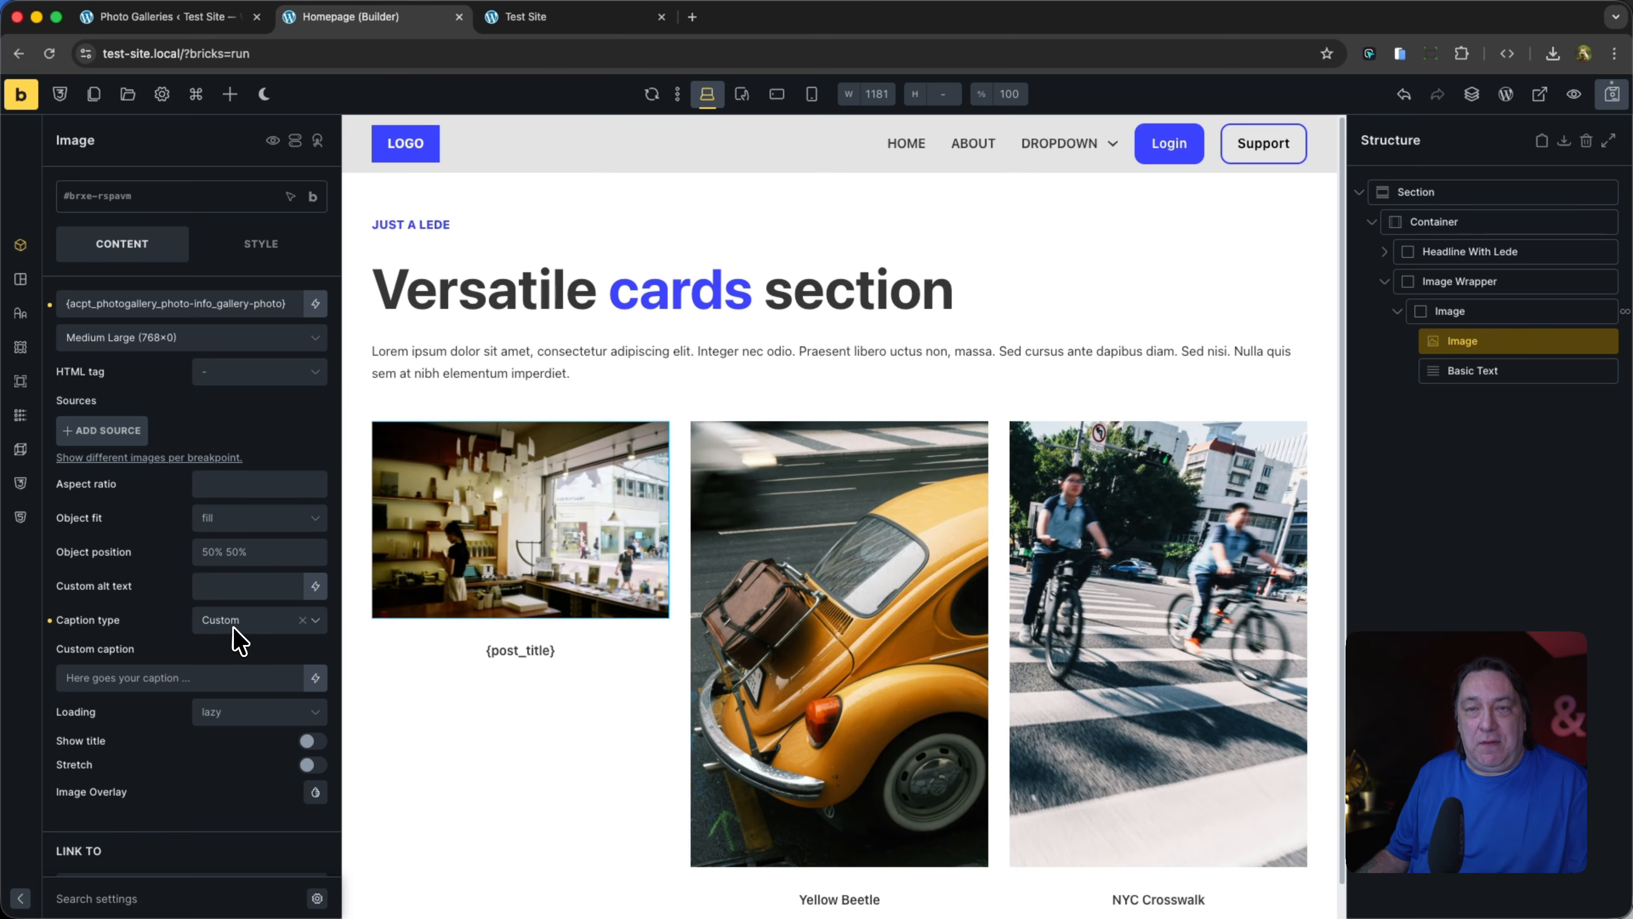
# Step: Try the placeholder text "dffdsf" as the Image element's custom caption and clear it
pyautogui.click(257, 678)
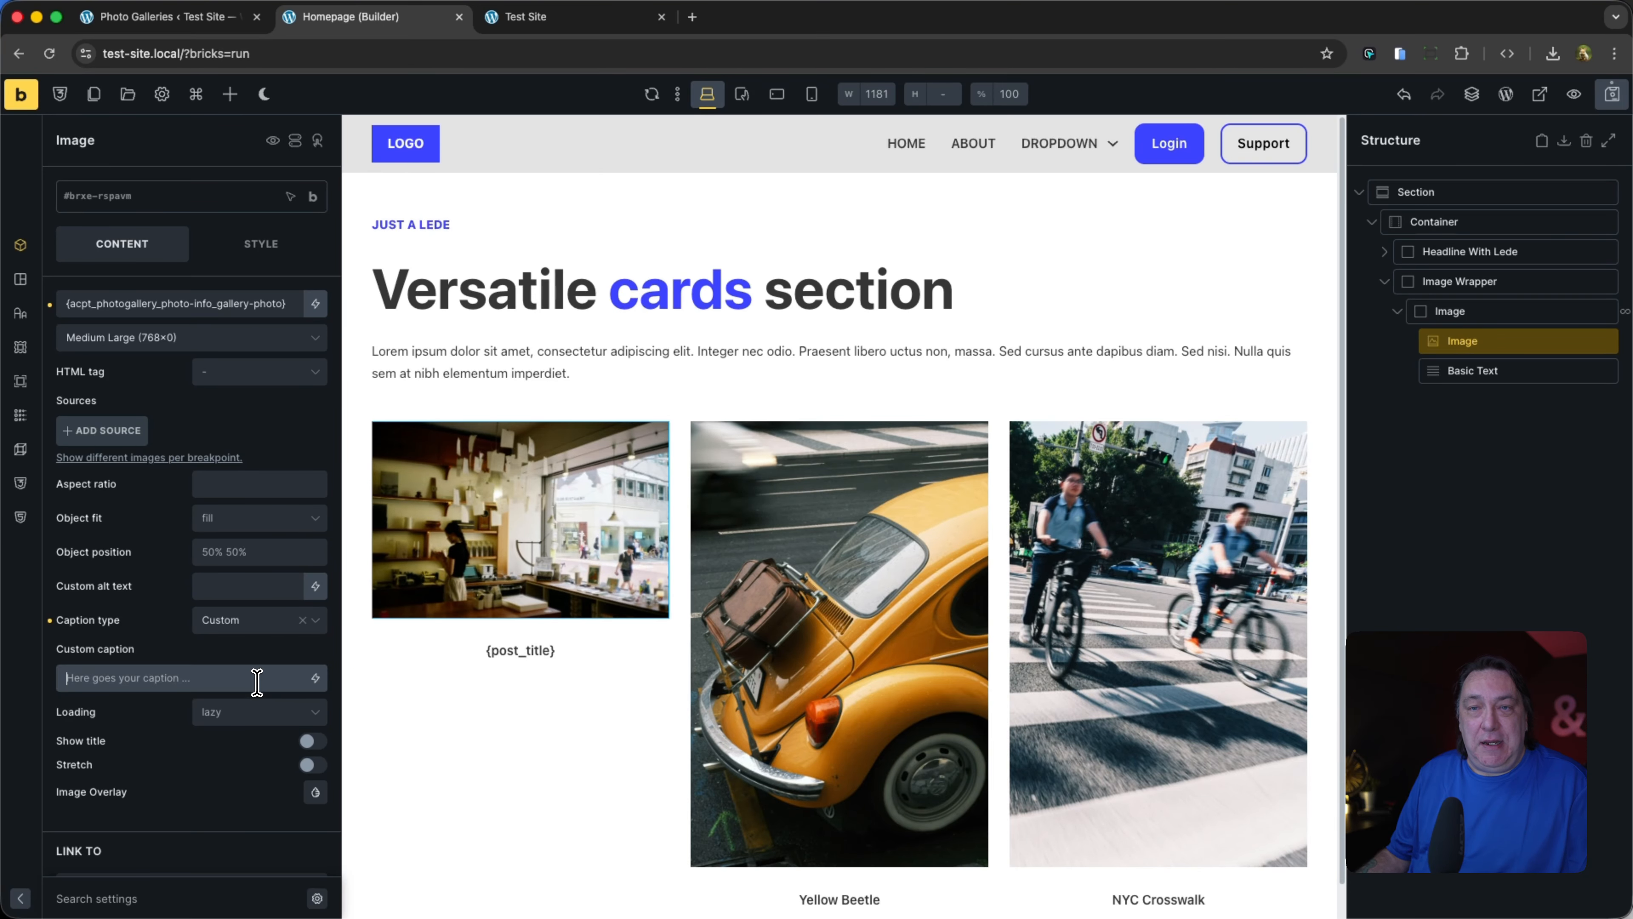
pyautogui.write('dffdsf')
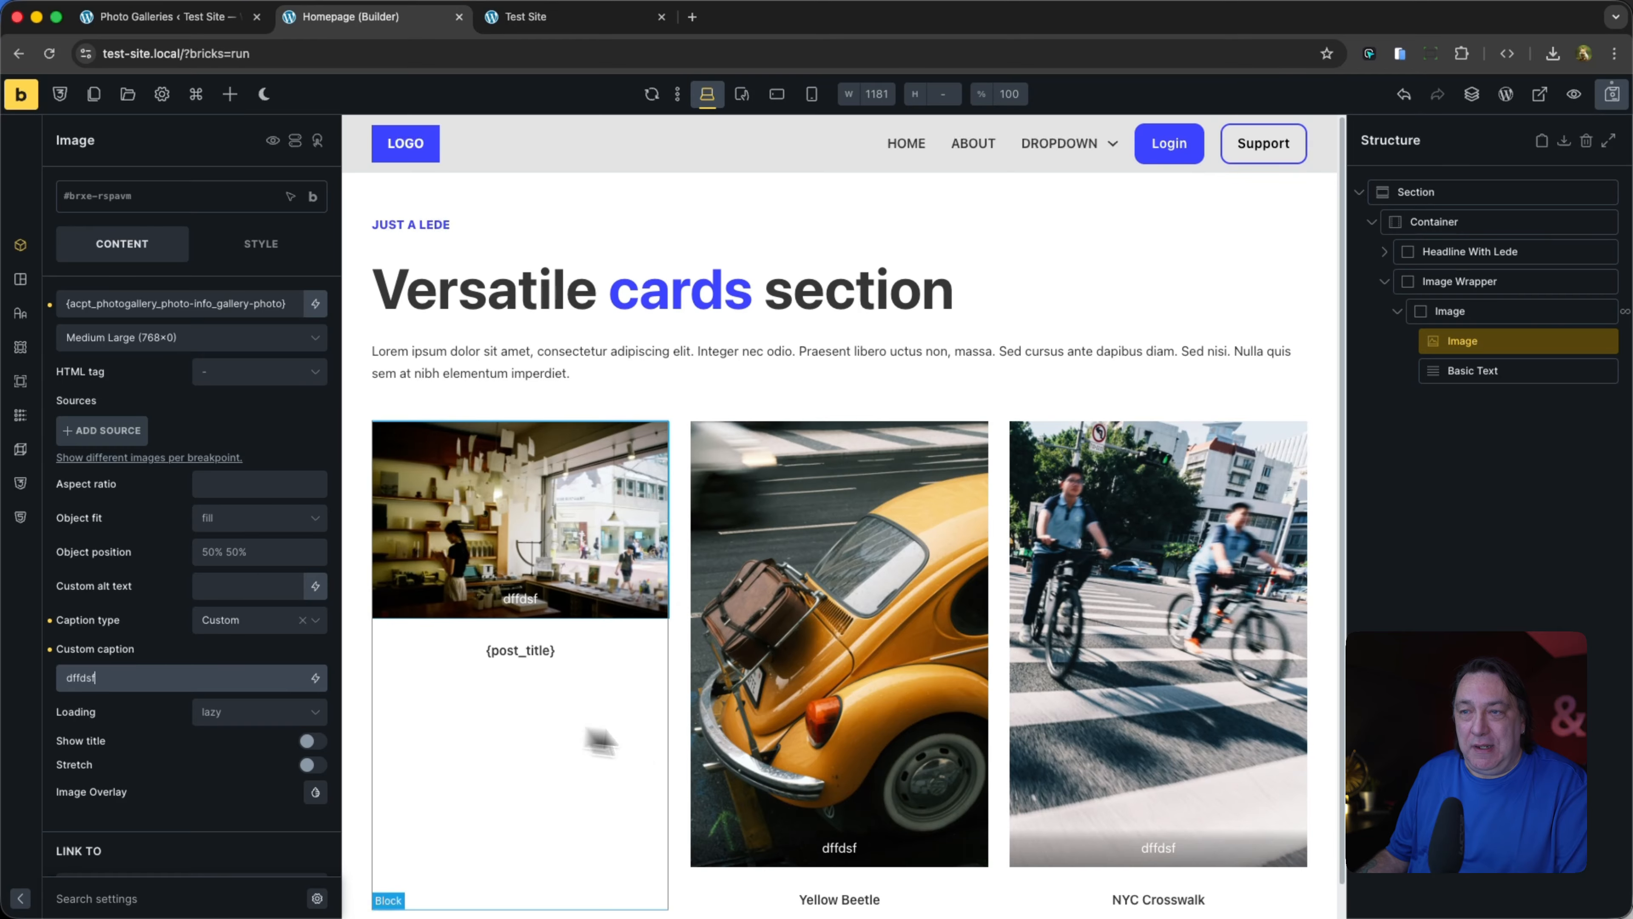
pyautogui.doubleClick(190, 677)
pyautogui.press('BackSpace')
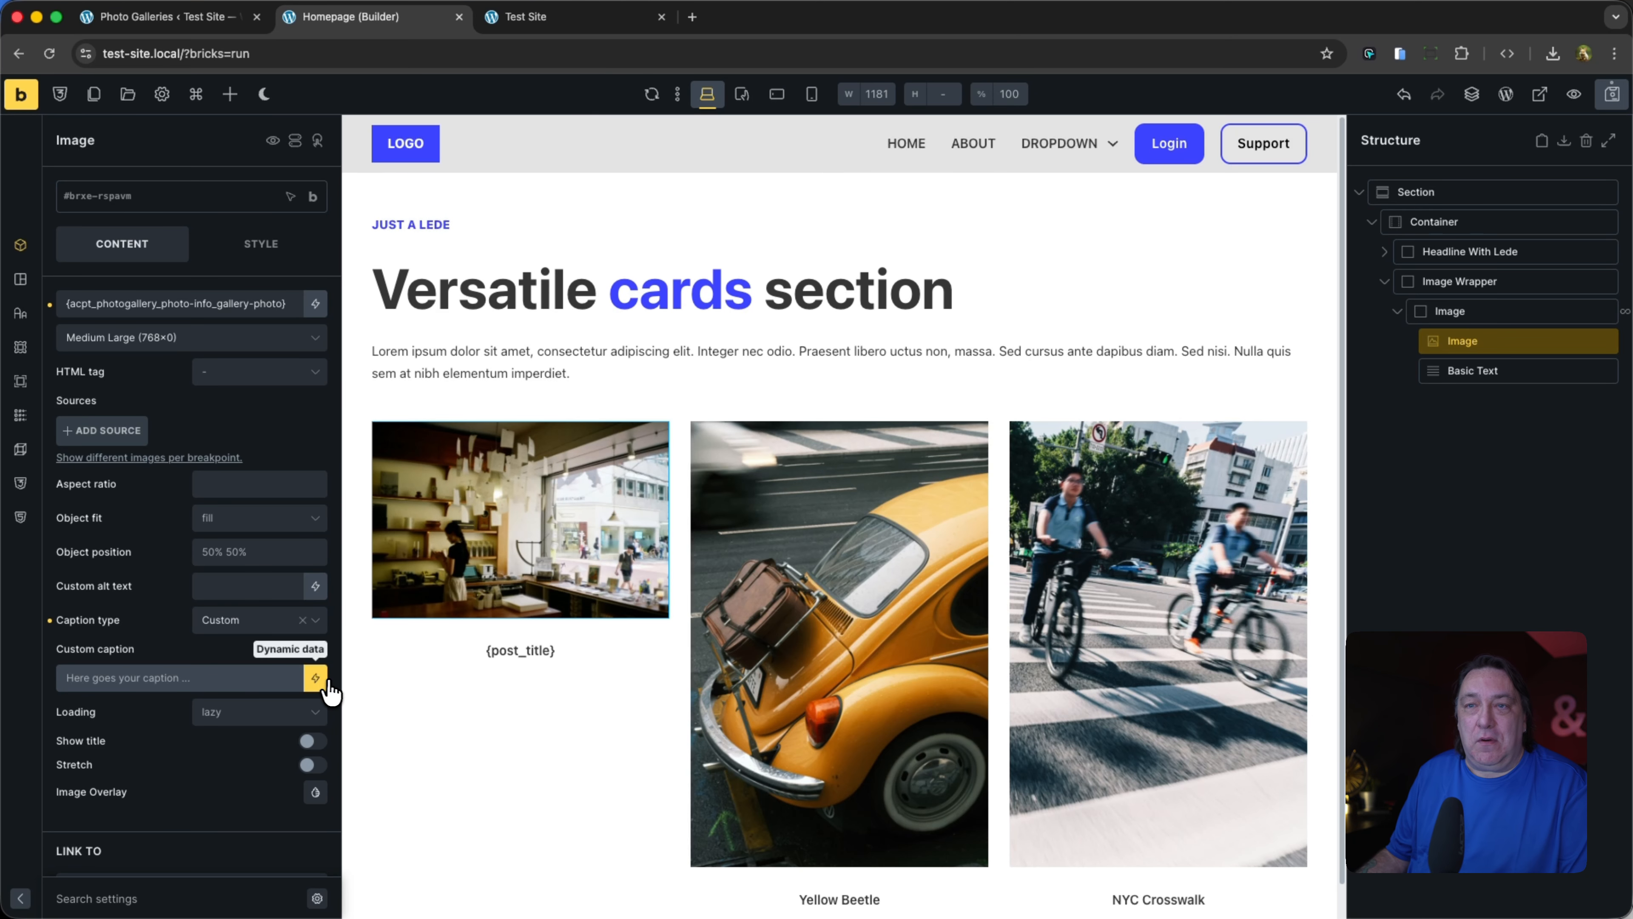
# Step: Set the Image element's custom caption to the ACPT Photogallery photo-info image description field through dynamic data
pyautogui.click(315, 677)
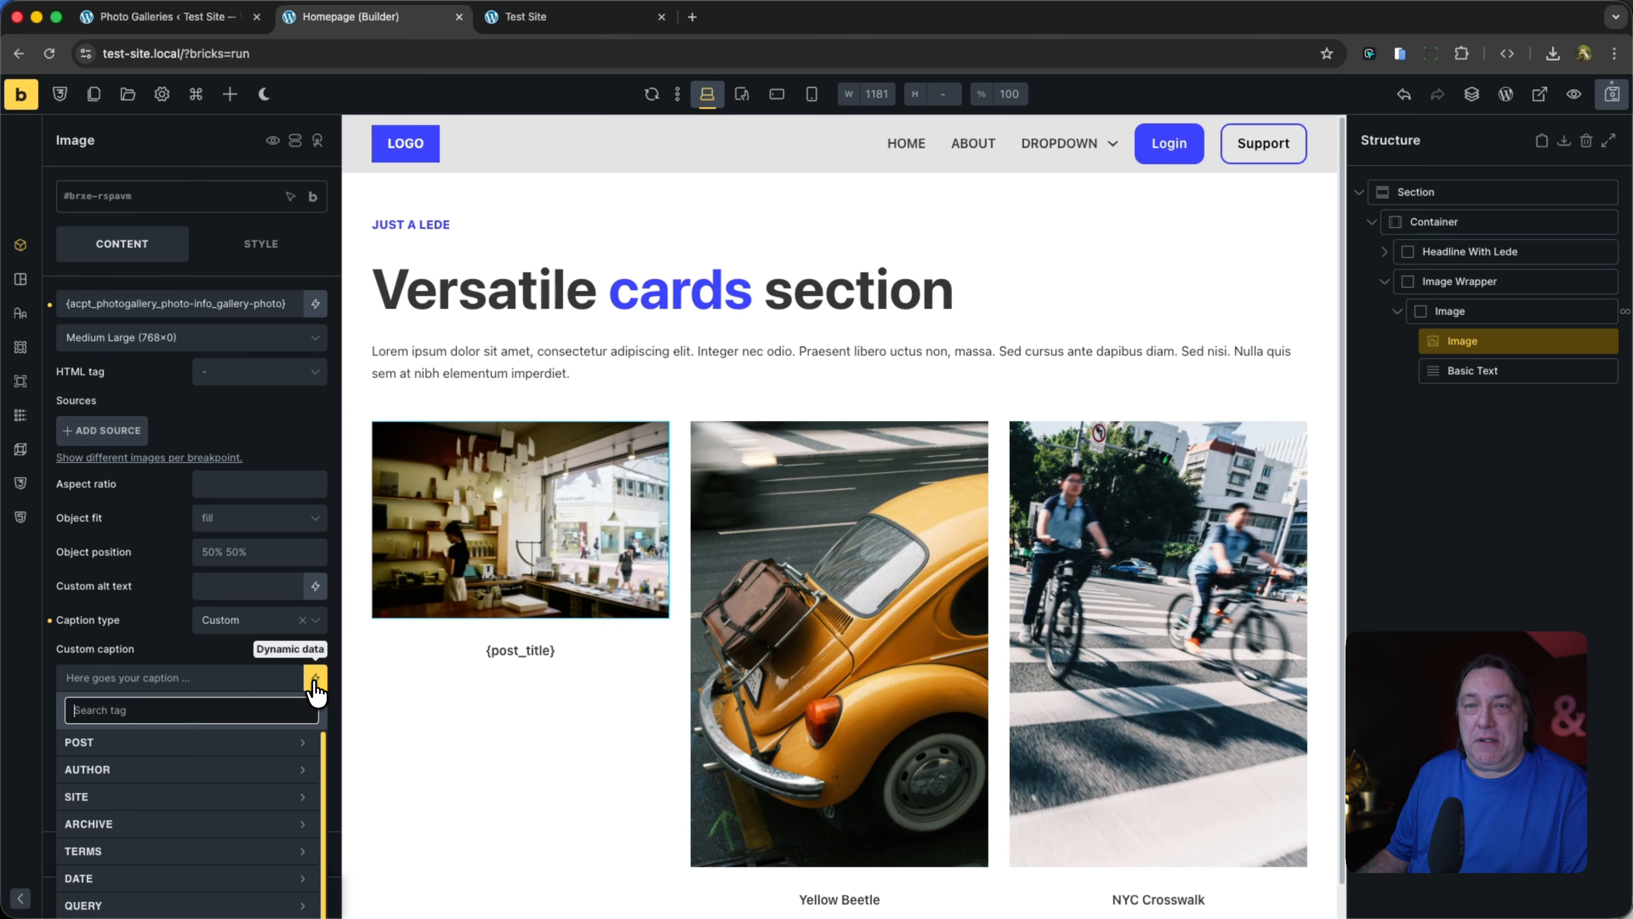
pyautogui.scroll(-7, 316, 683)
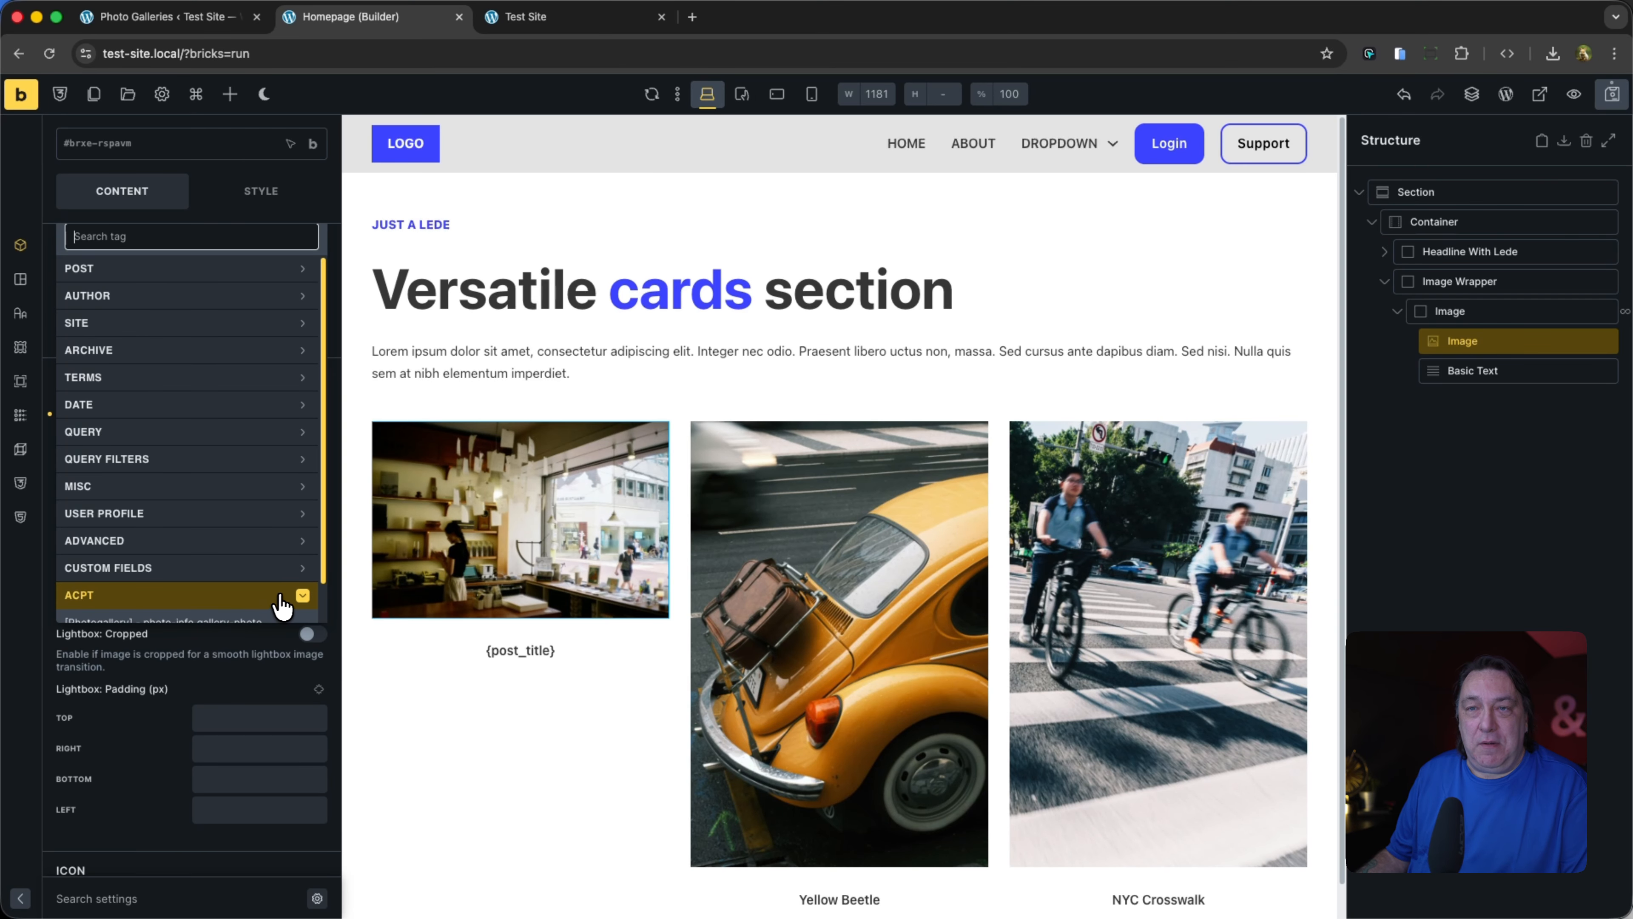
pyautogui.scroll(-1, 282, 605)
pyautogui.click(254, 608)
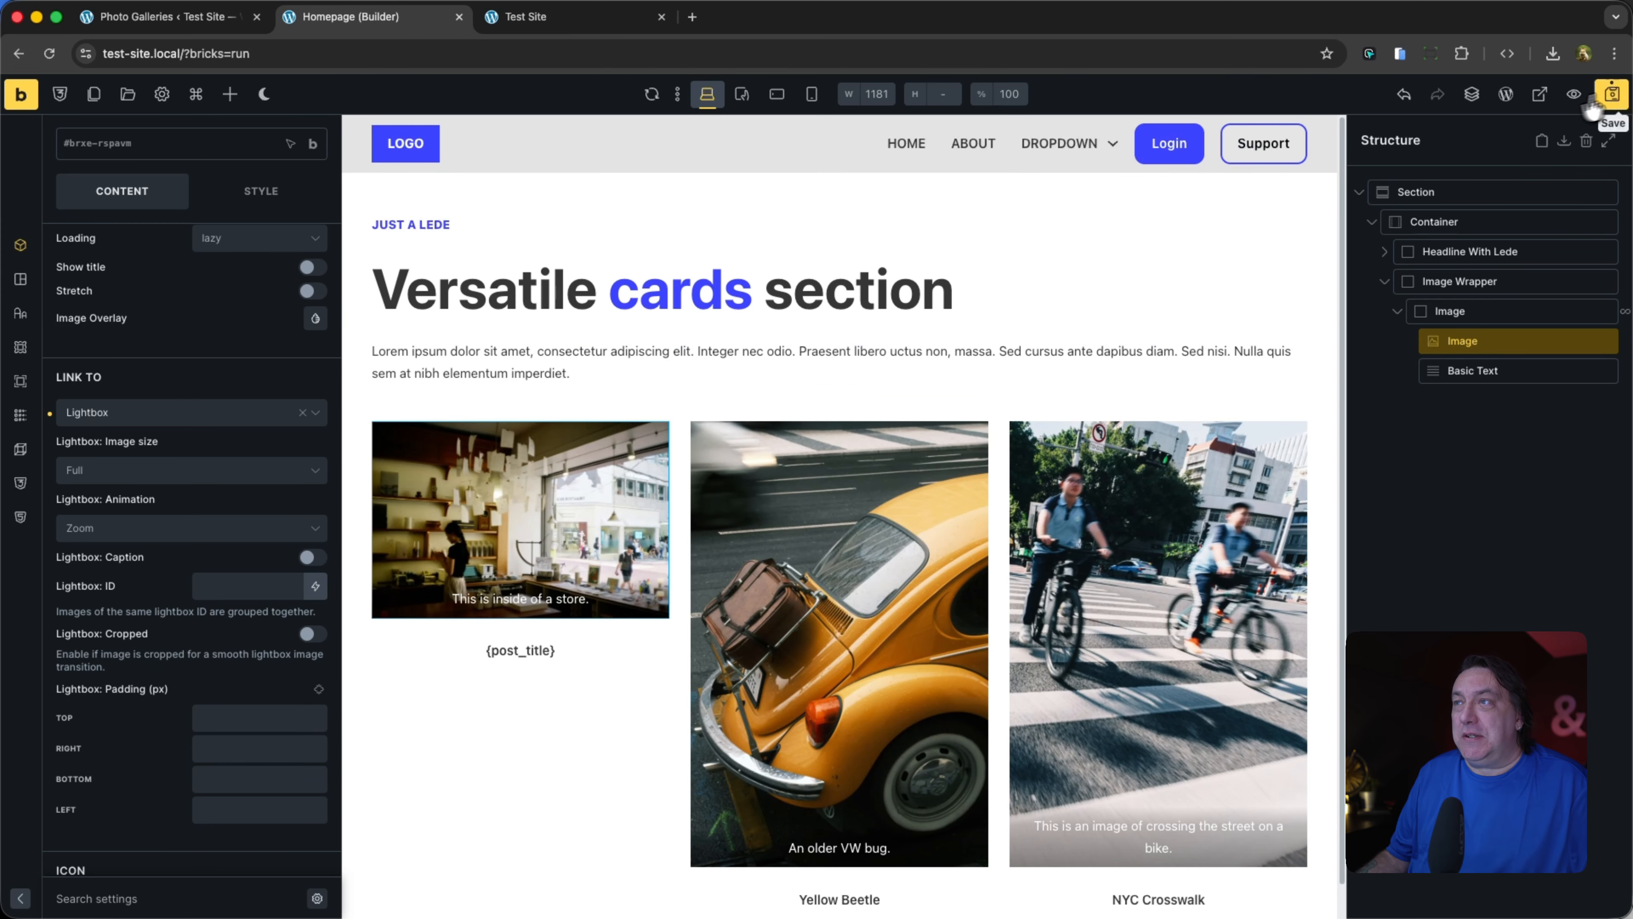
# Step: Check the captions on the front end and zoom the Yellow Beetle photo in its lightbox before closing it
pyautogui.click(605, 19)
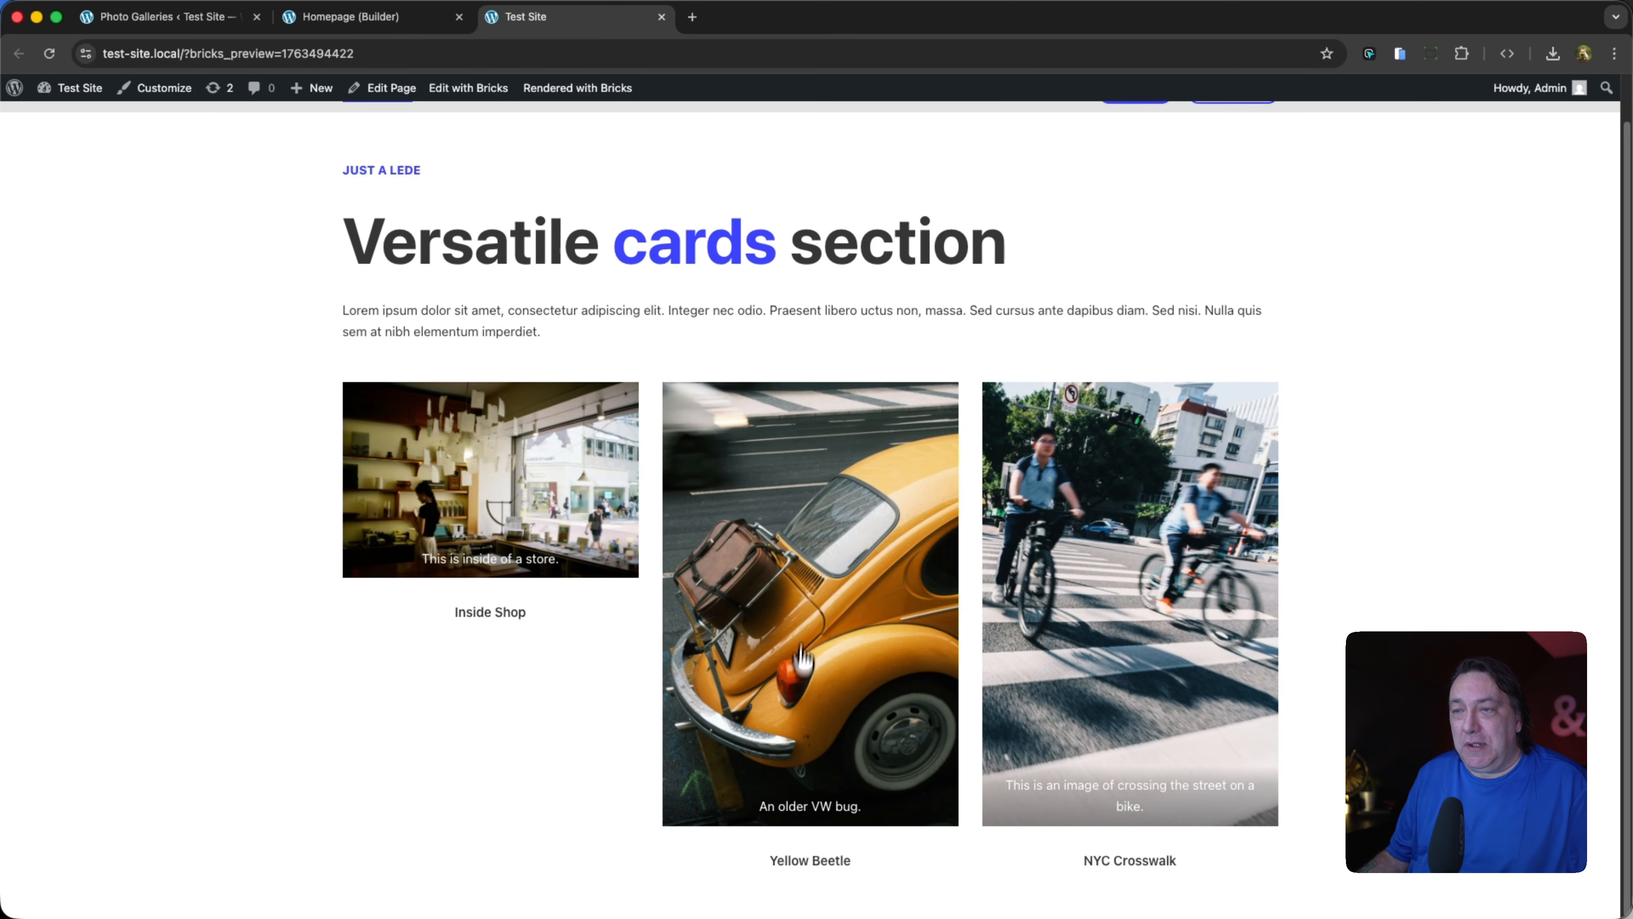
pyautogui.click(804, 604)
pyautogui.click(667, 613)
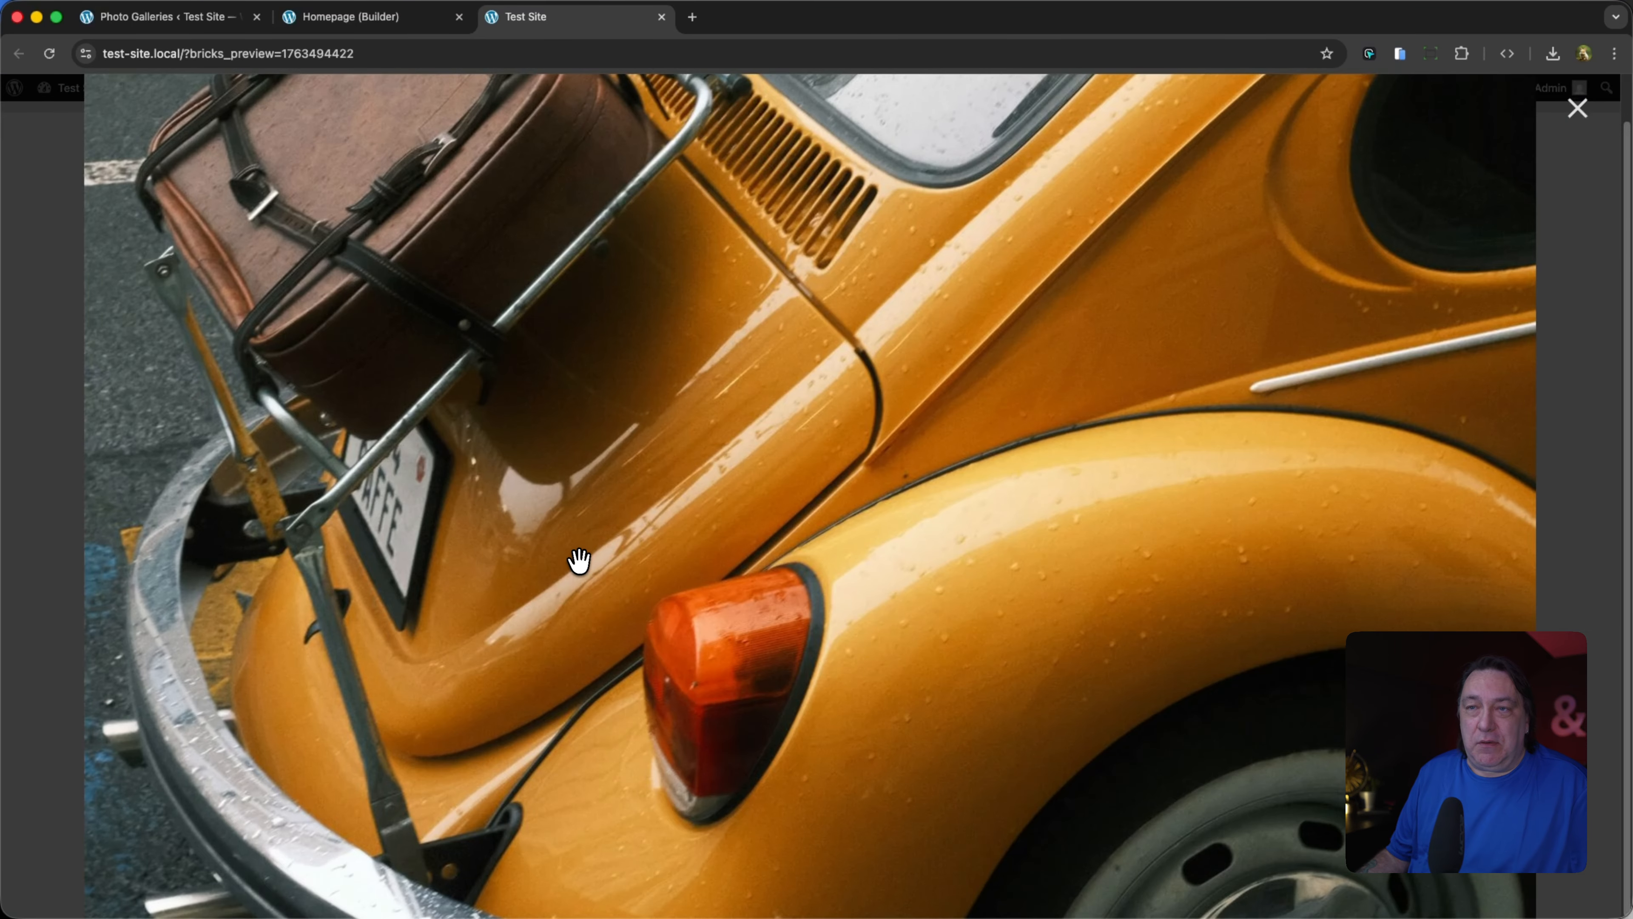
pyautogui.click(577, 560)
pyautogui.click(1500, 497)
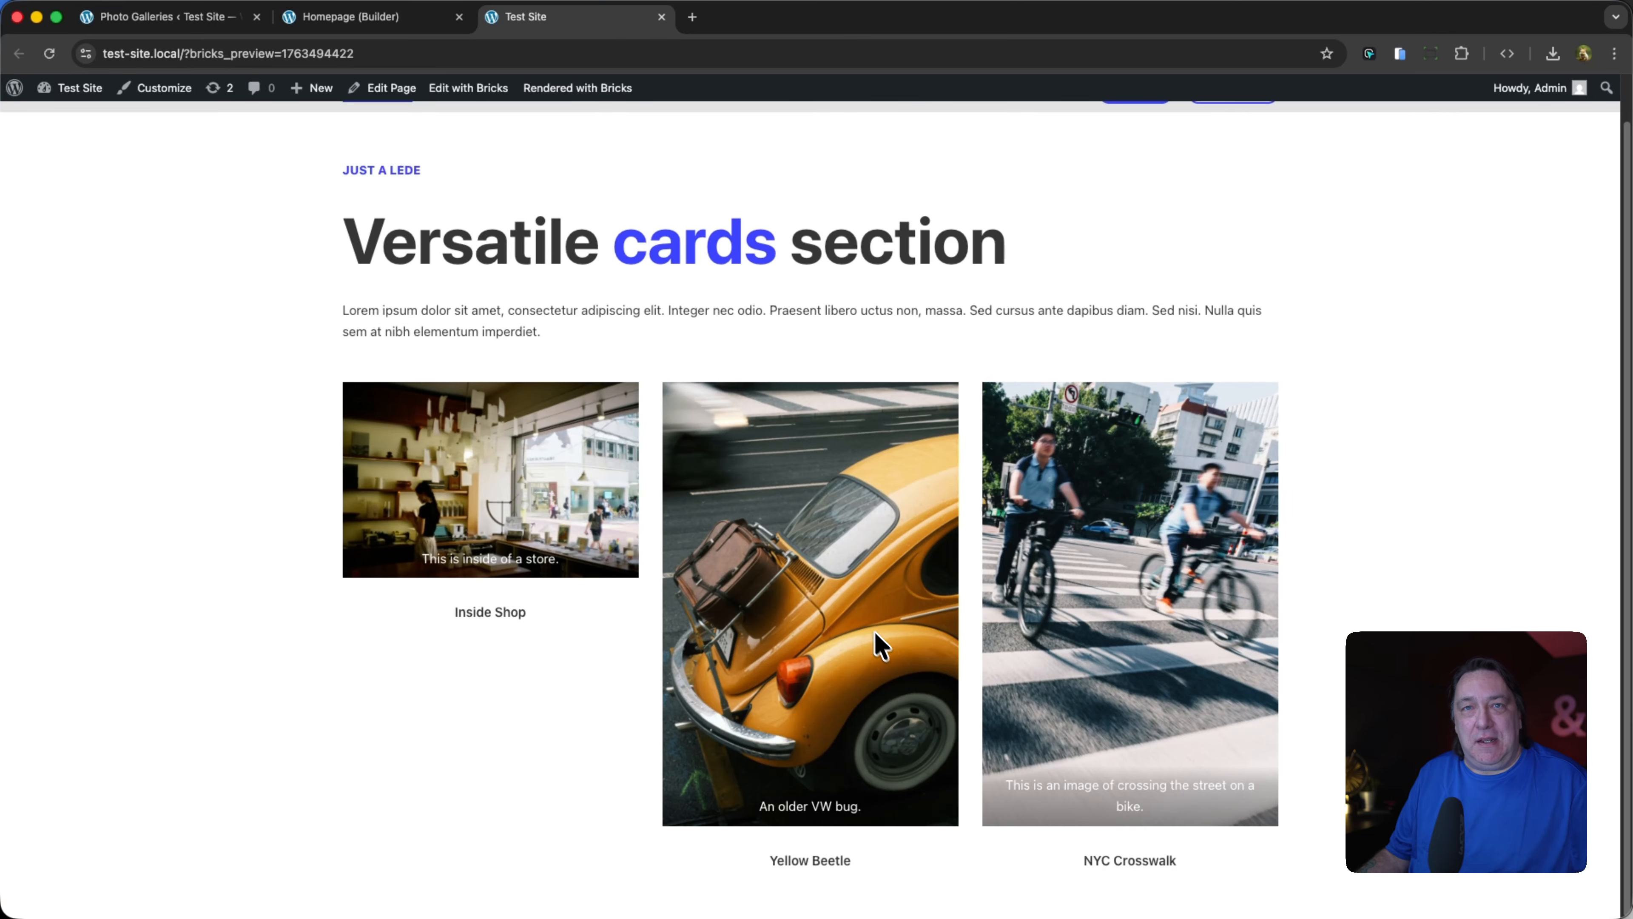
# Step: Return to the homepage builder and give the Image element an aspect ratio of 1/1, trying 1/1.2 as an alternative
pyautogui.hotkey('ctrl', 'shift', 'Tab')
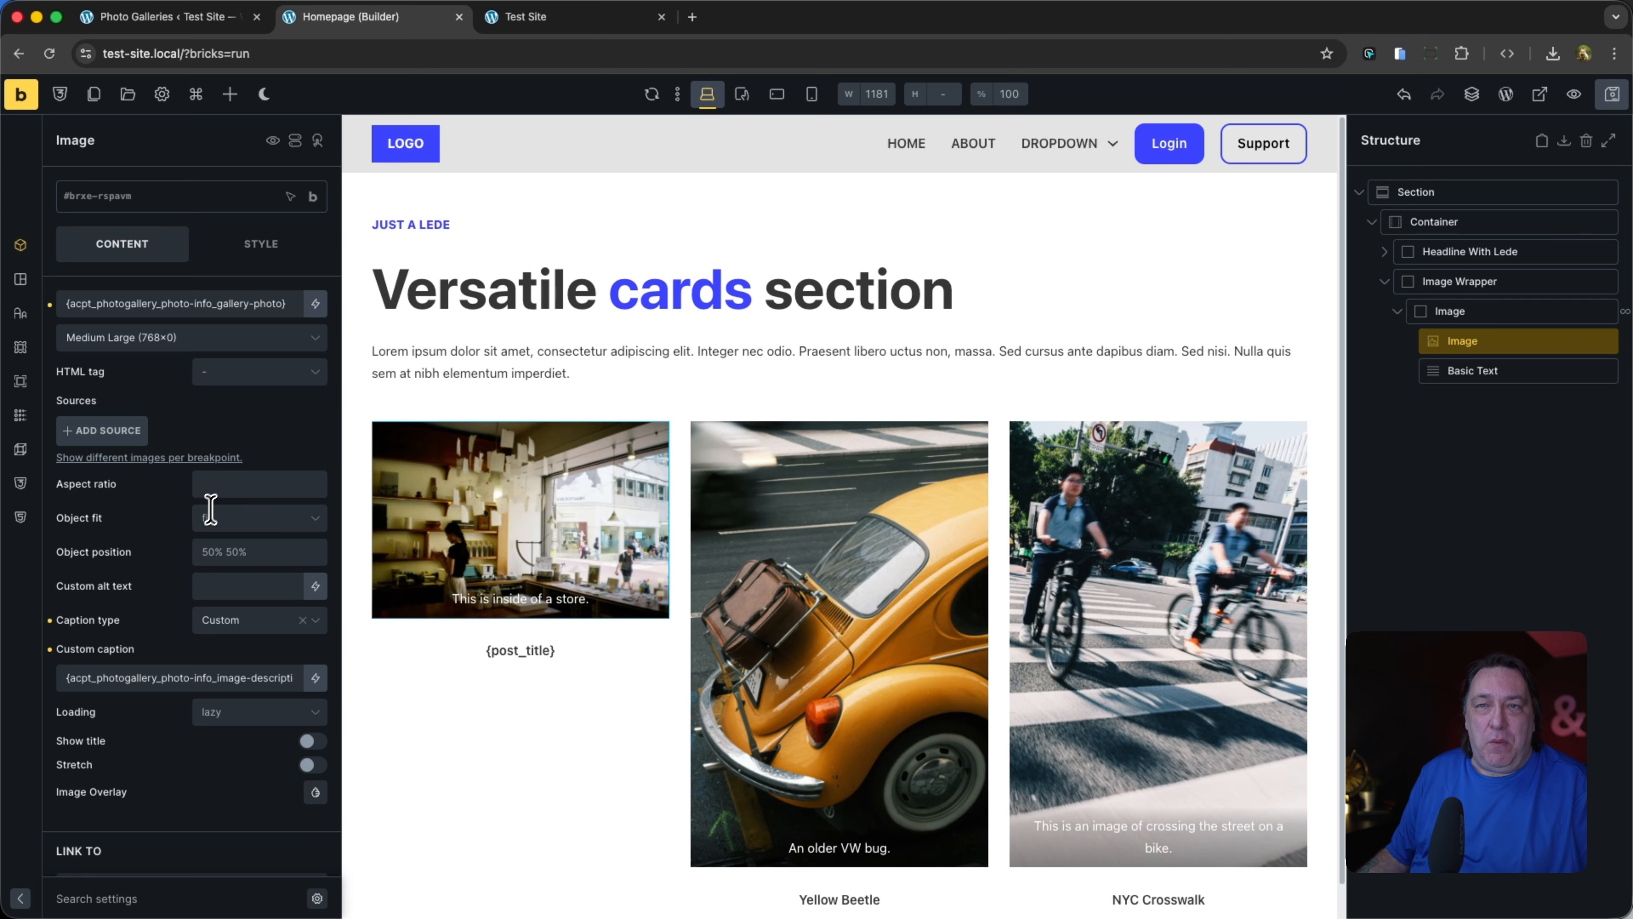
pyautogui.click(230, 488)
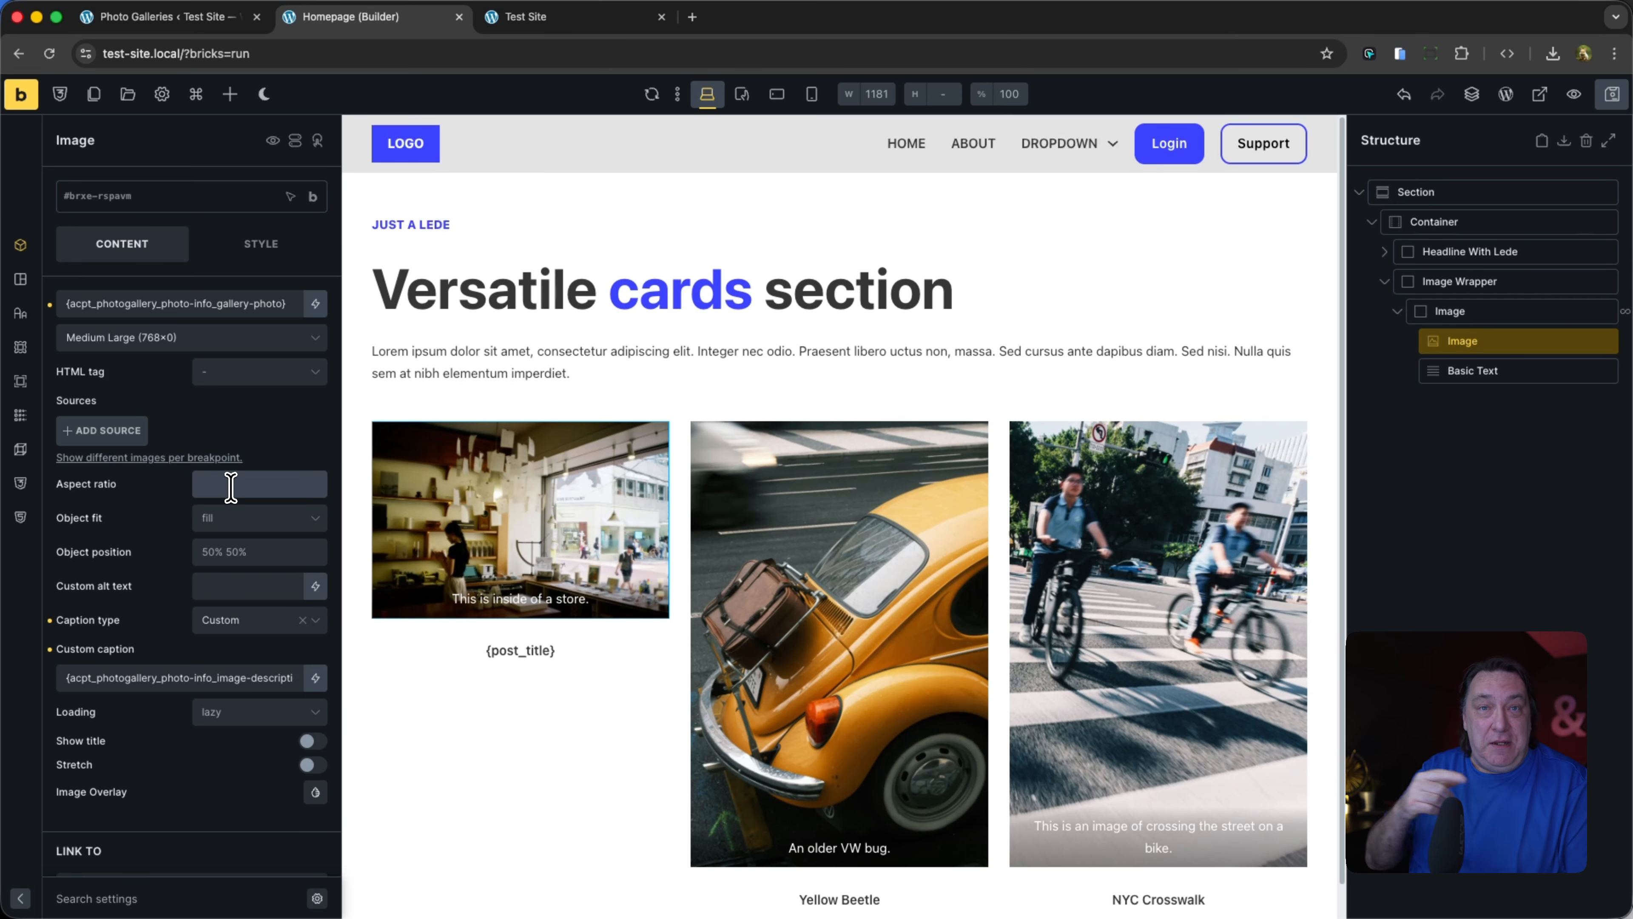
pyautogui.write('1')
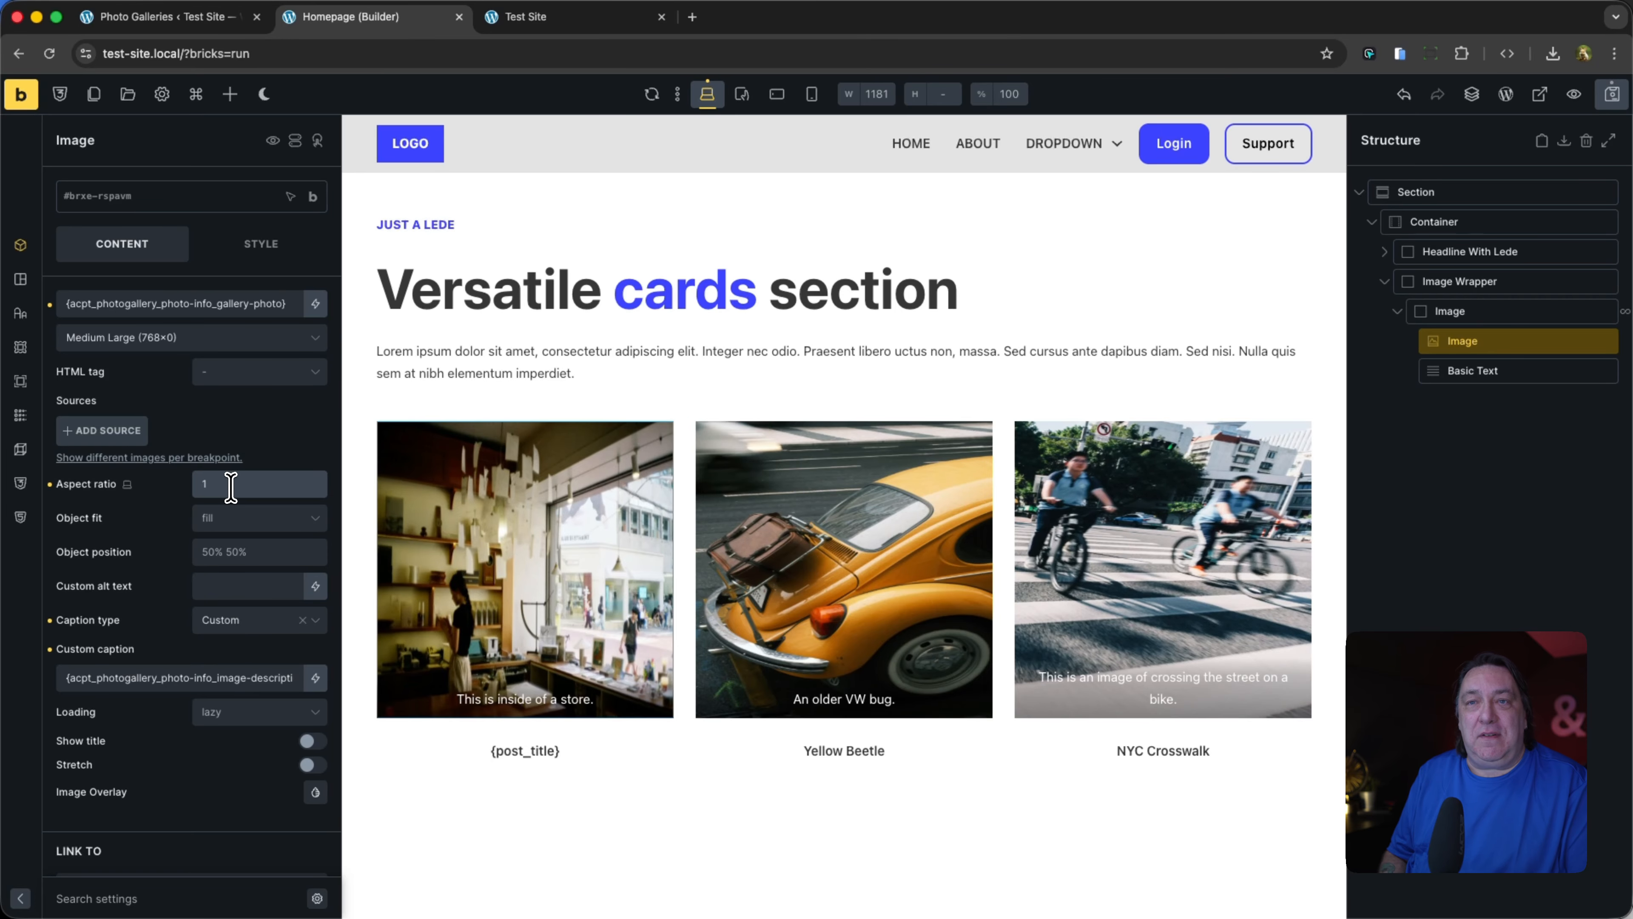
pyautogui.write('/1')
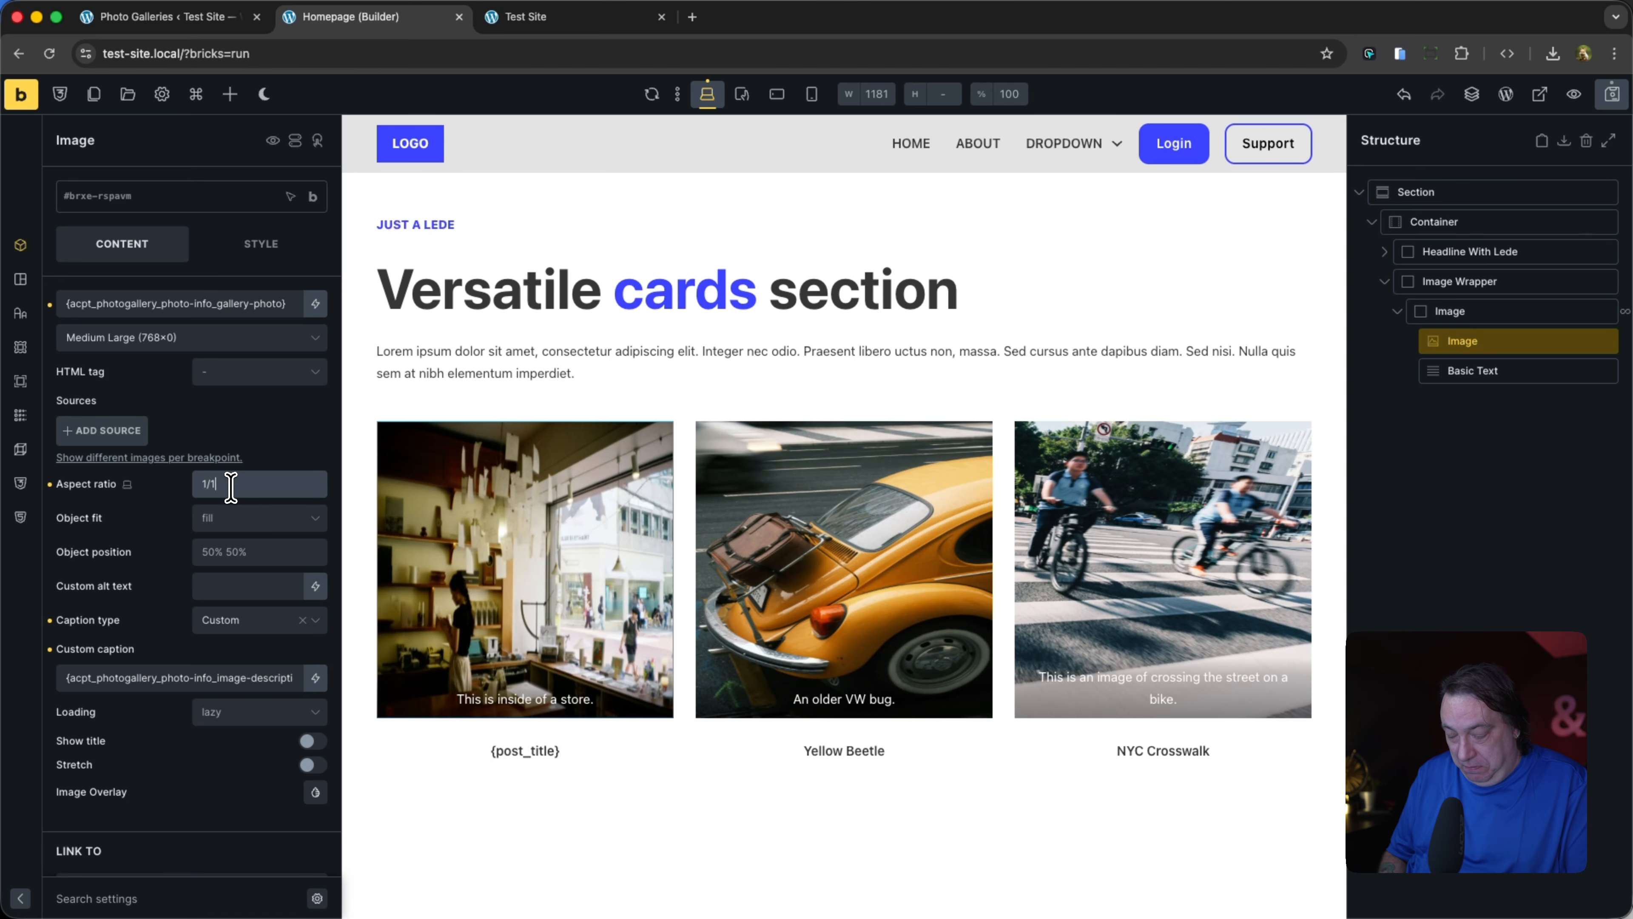
pyautogui.write('.2')
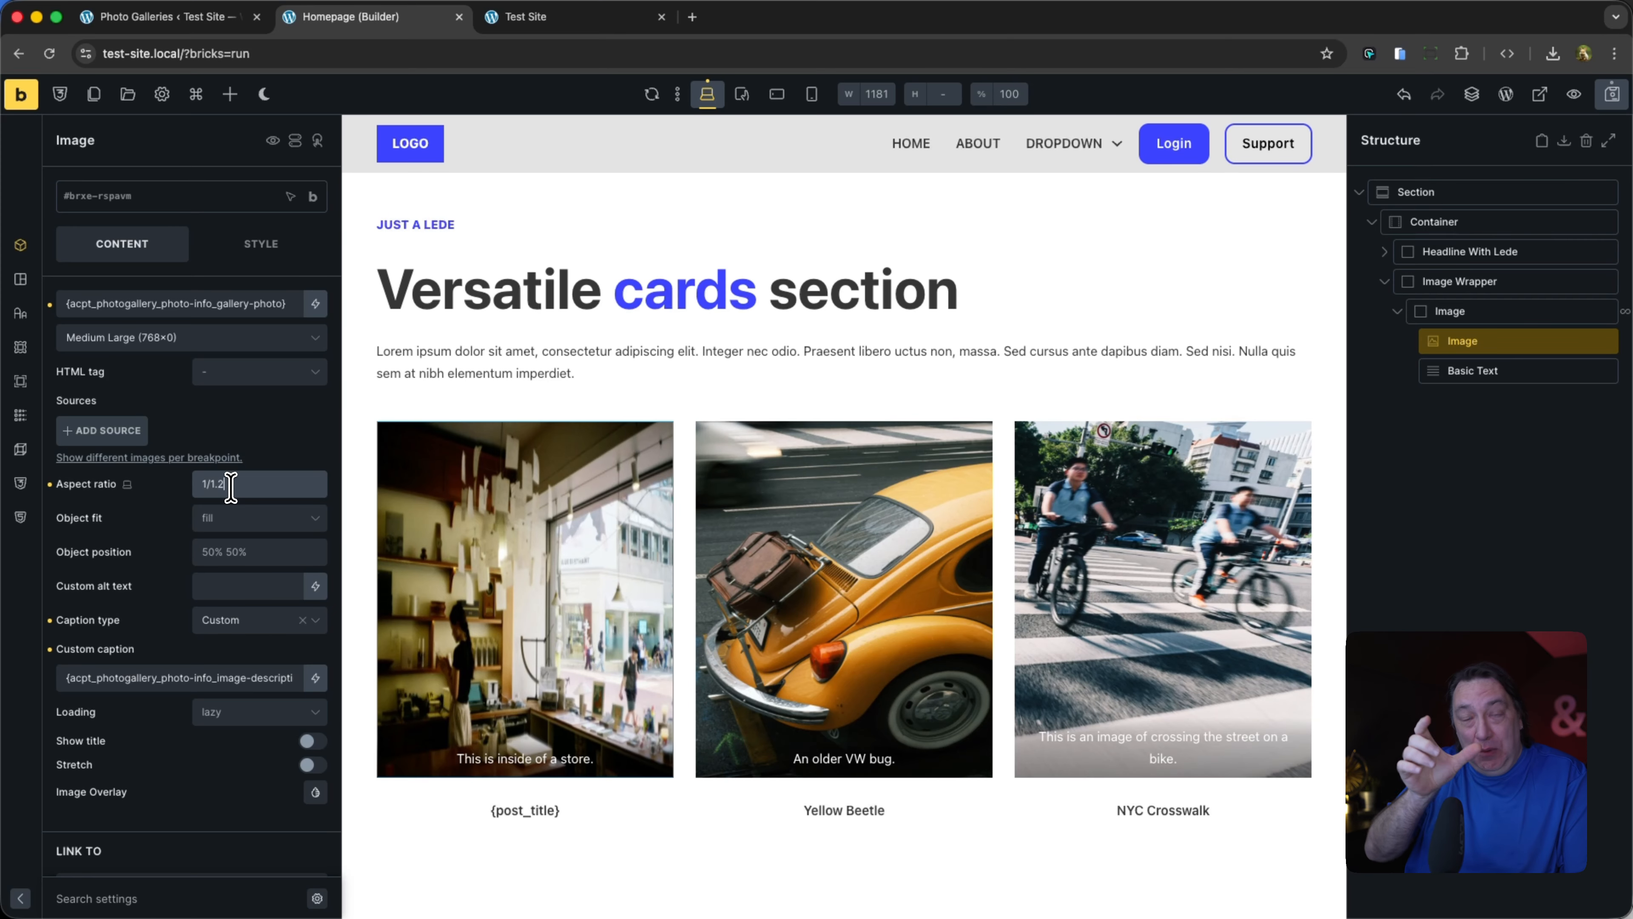
# Step: Set the Image element's aspect ratio to 1.5/1, trying 1.3/1 and 1.4/1 on the way
pyautogui.press('BackSpace')
pyautogui.press('BackSpace')
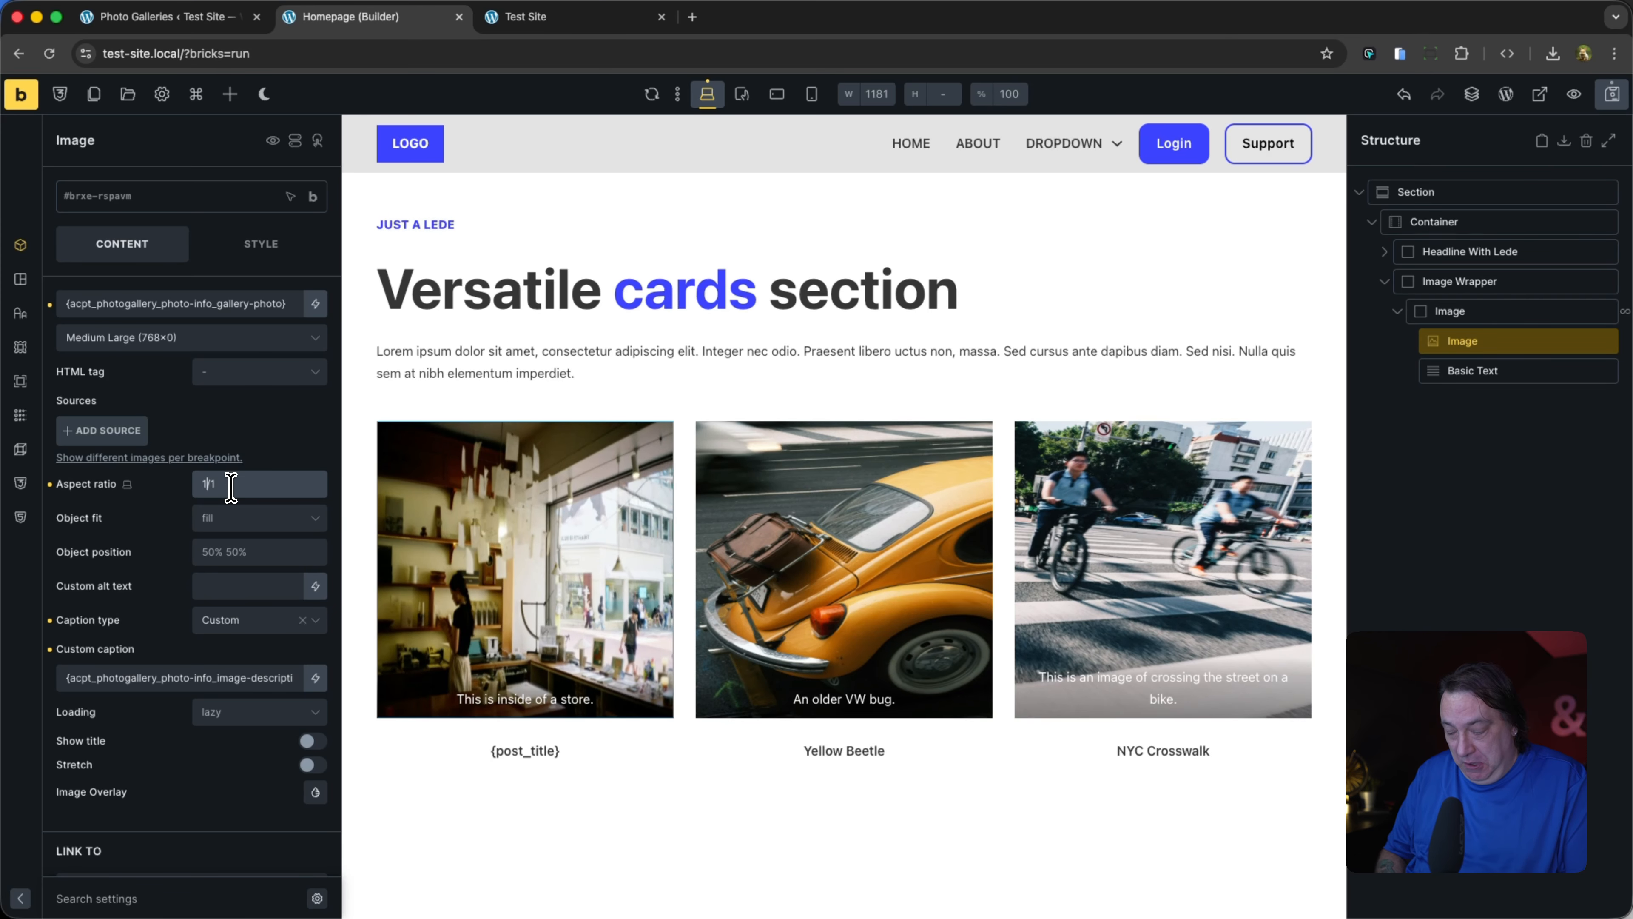
pyautogui.write('.3')
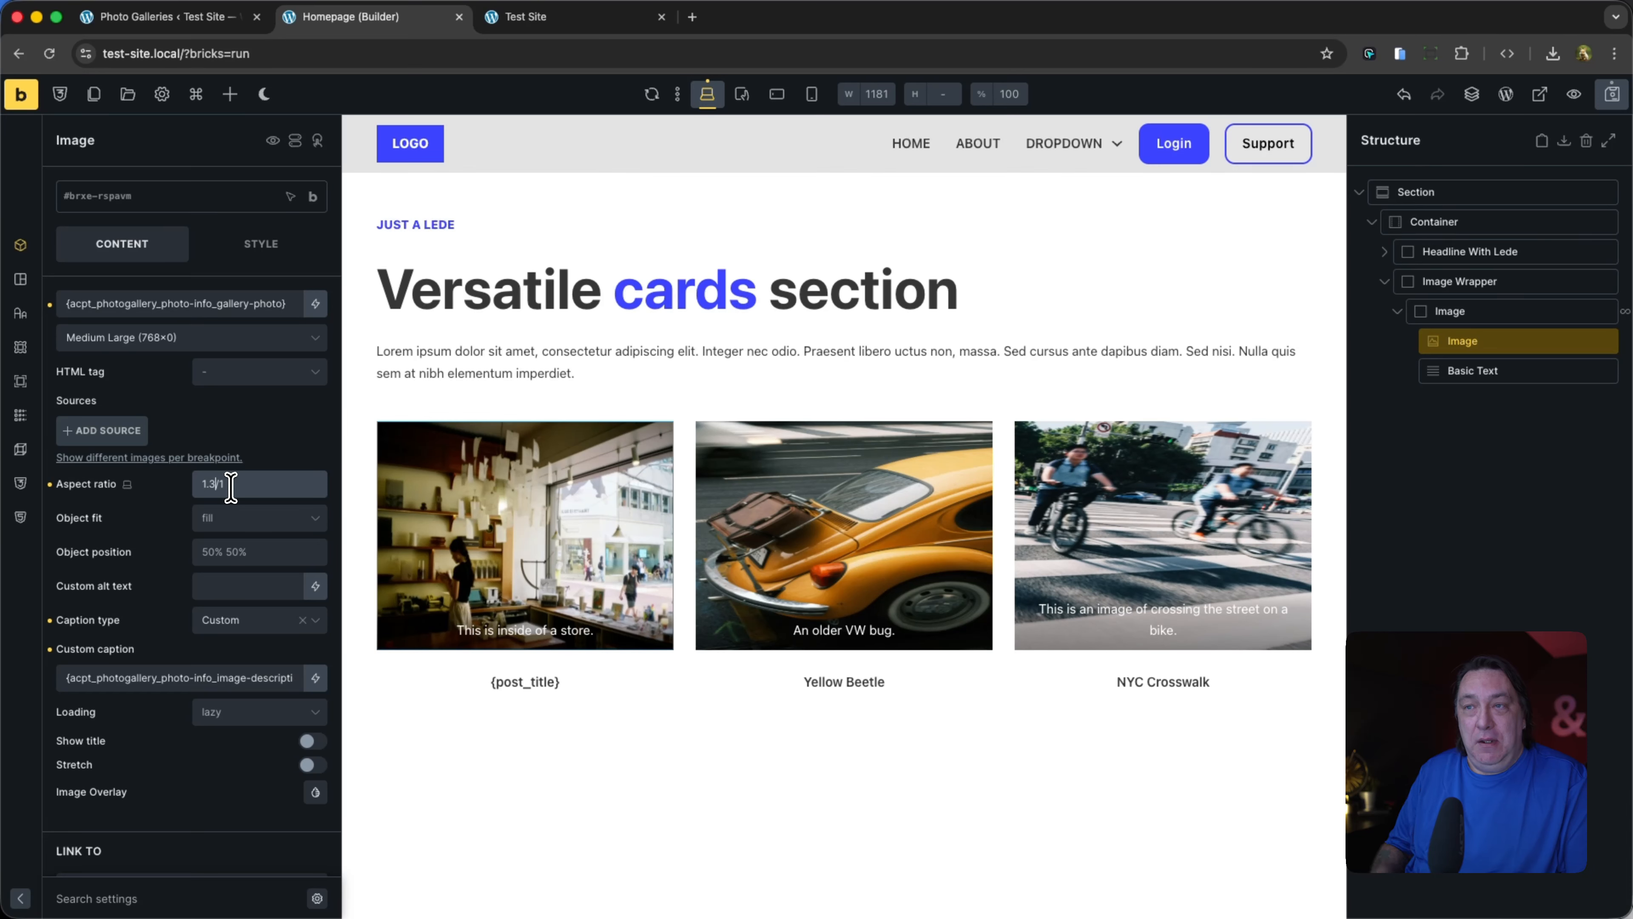
pyautogui.press('BackSpace')
pyautogui.write('4')
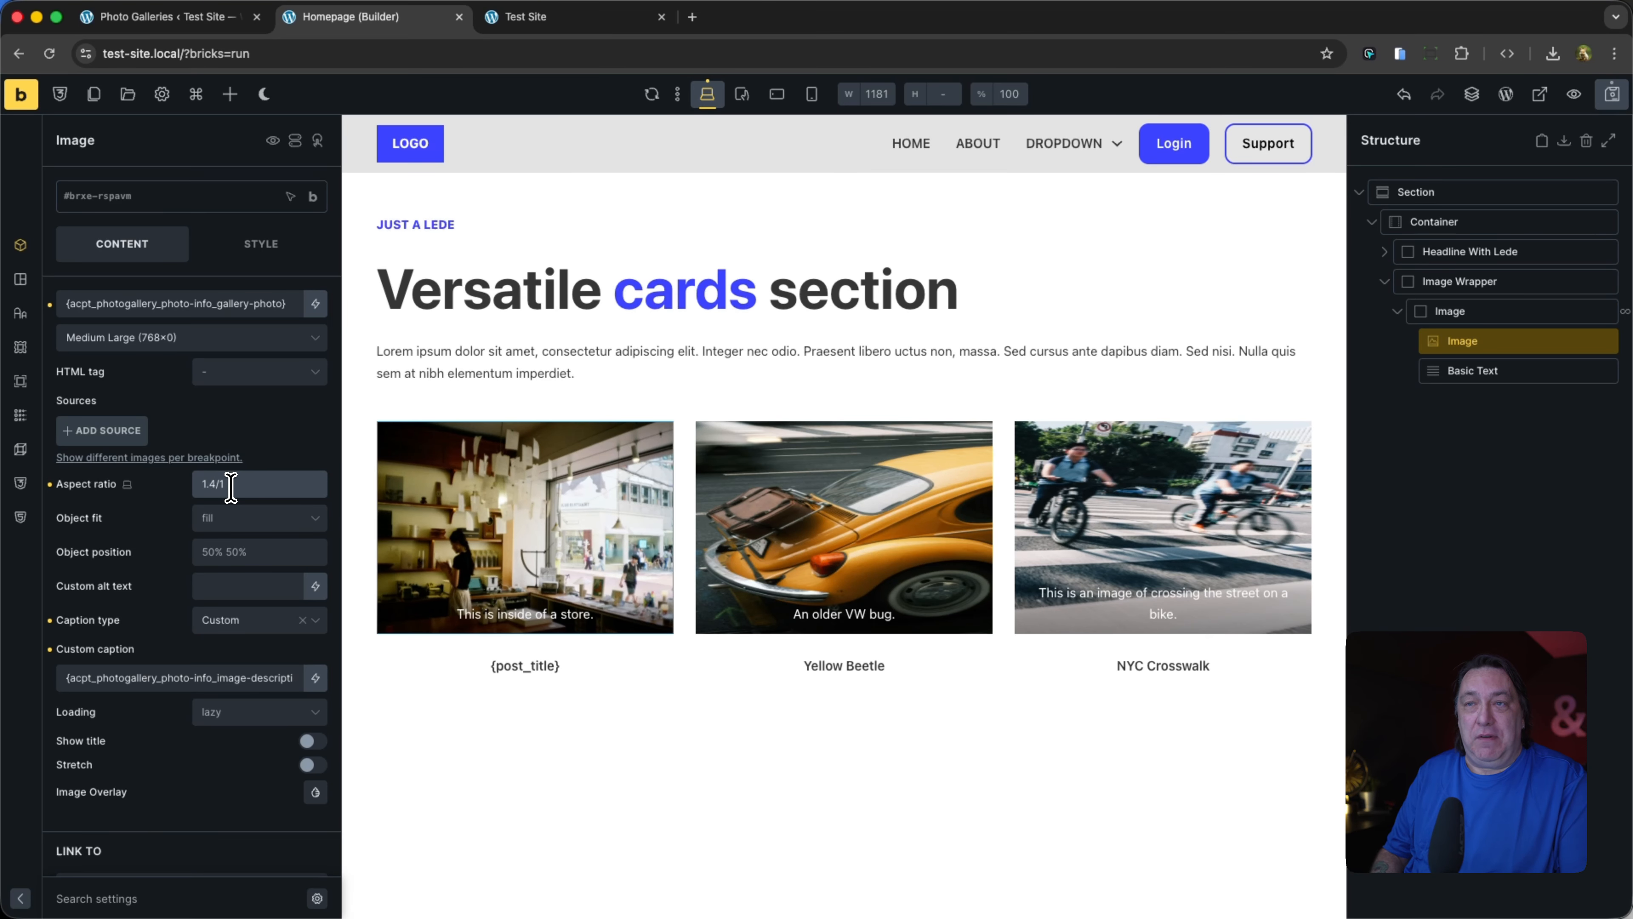
pyautogui.press('BackSpace')
pyautogui.write('5')
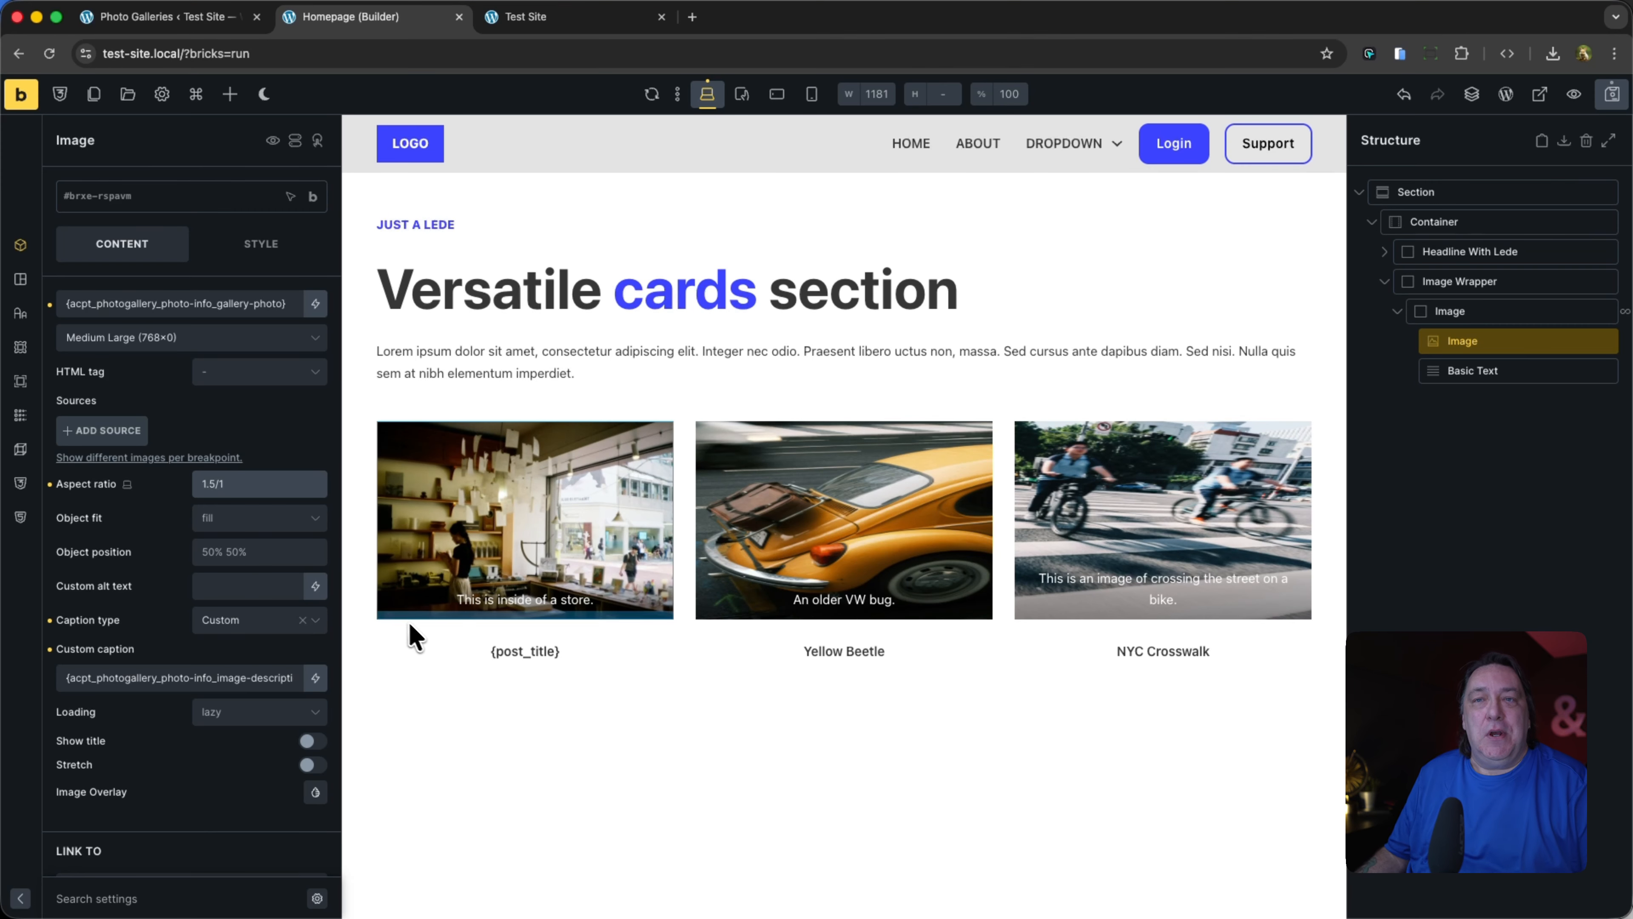
# Step: Set the Image element's object fit to Cover and try object positions of 50% 0% and 50% 100%
pyautogui.click(285, 536)
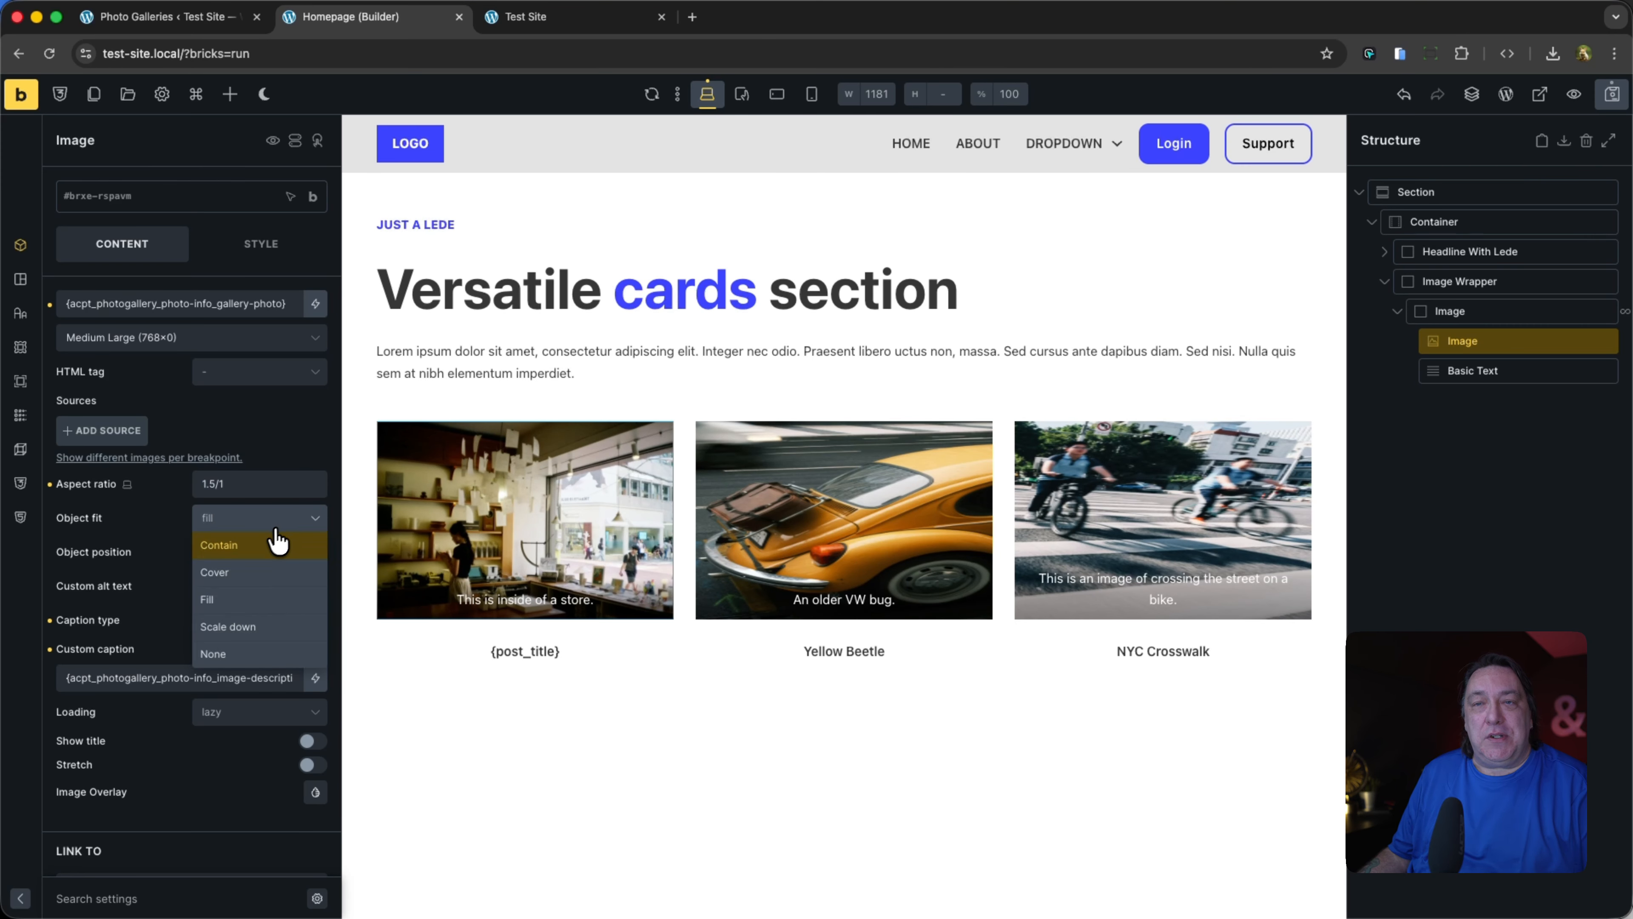
pyautogui.click(231, 583)
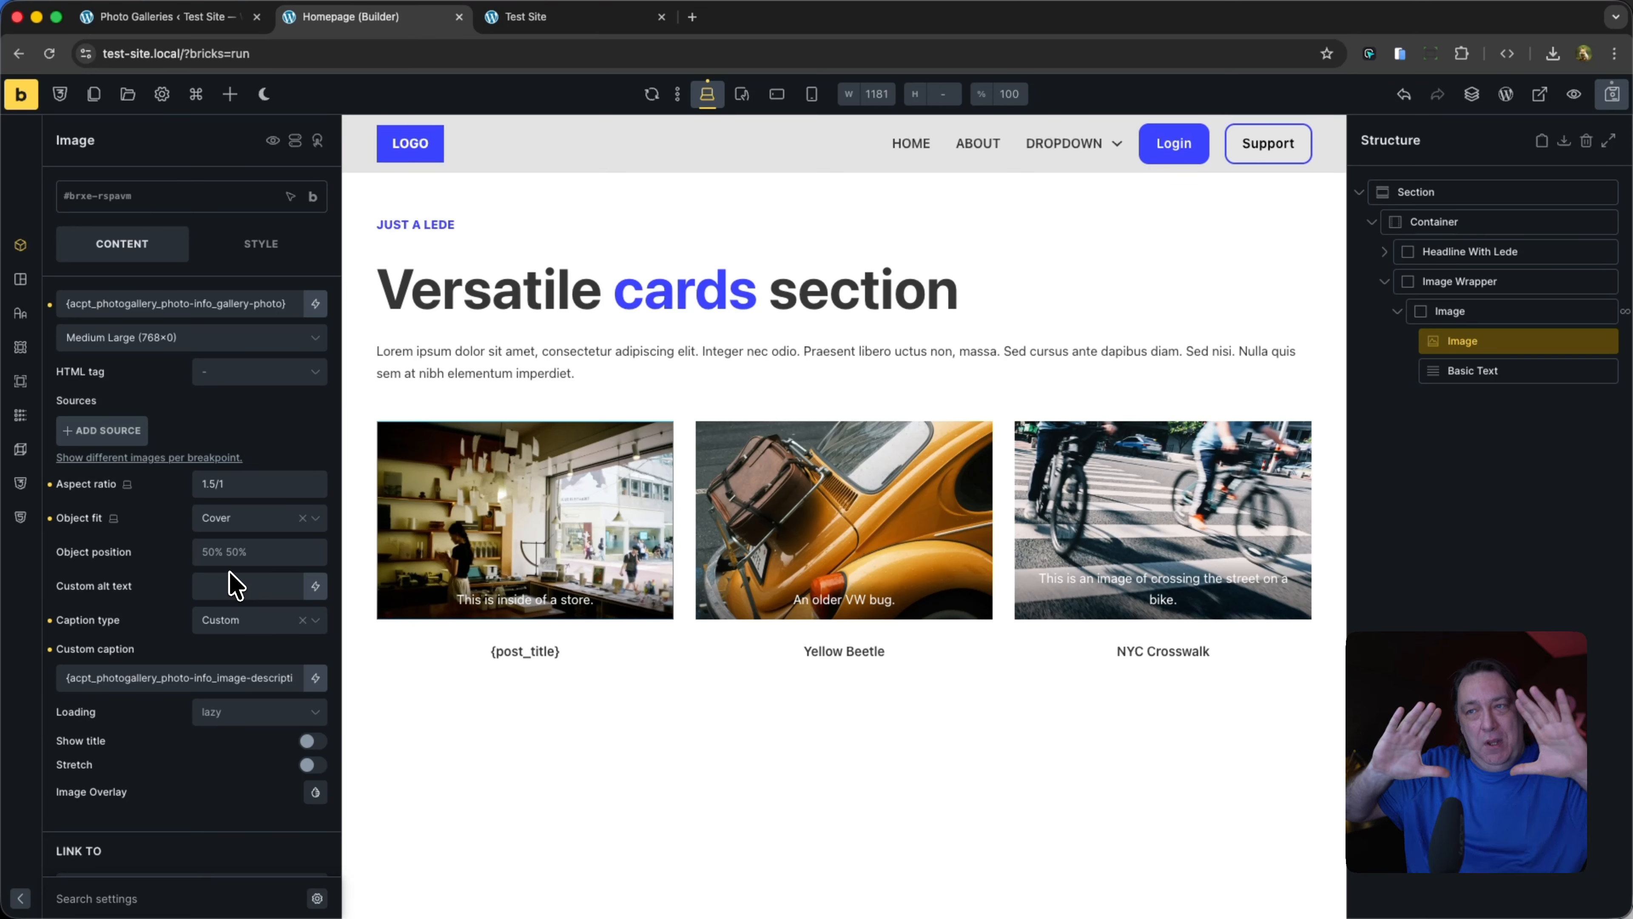
pyautogui.click(242, 552)
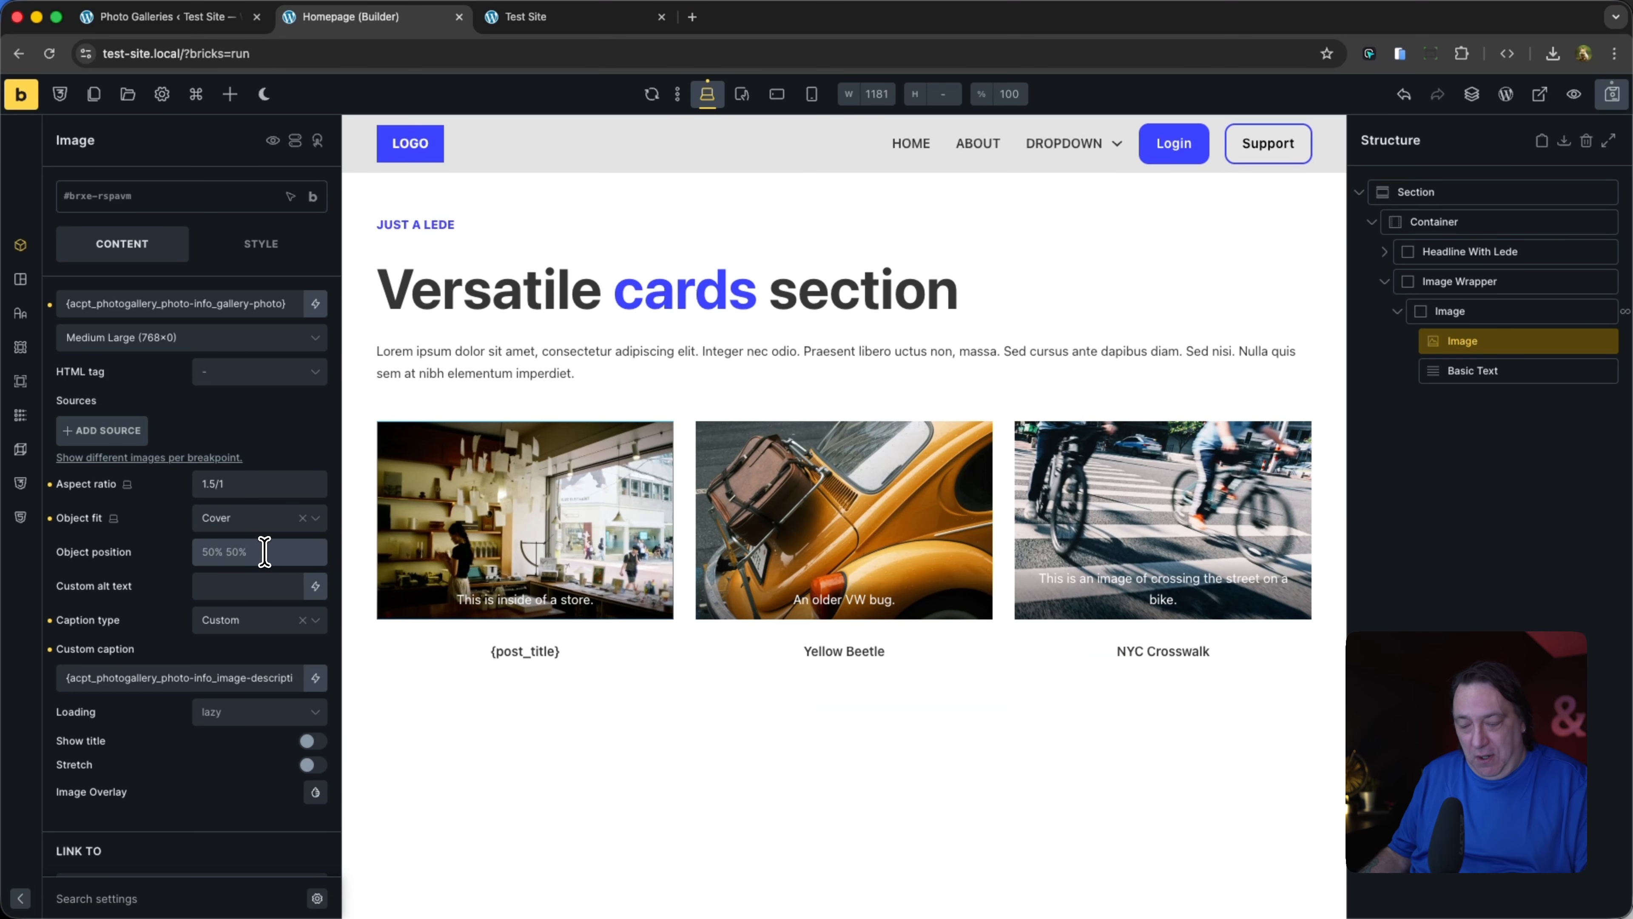
pyautogui.write('50%')
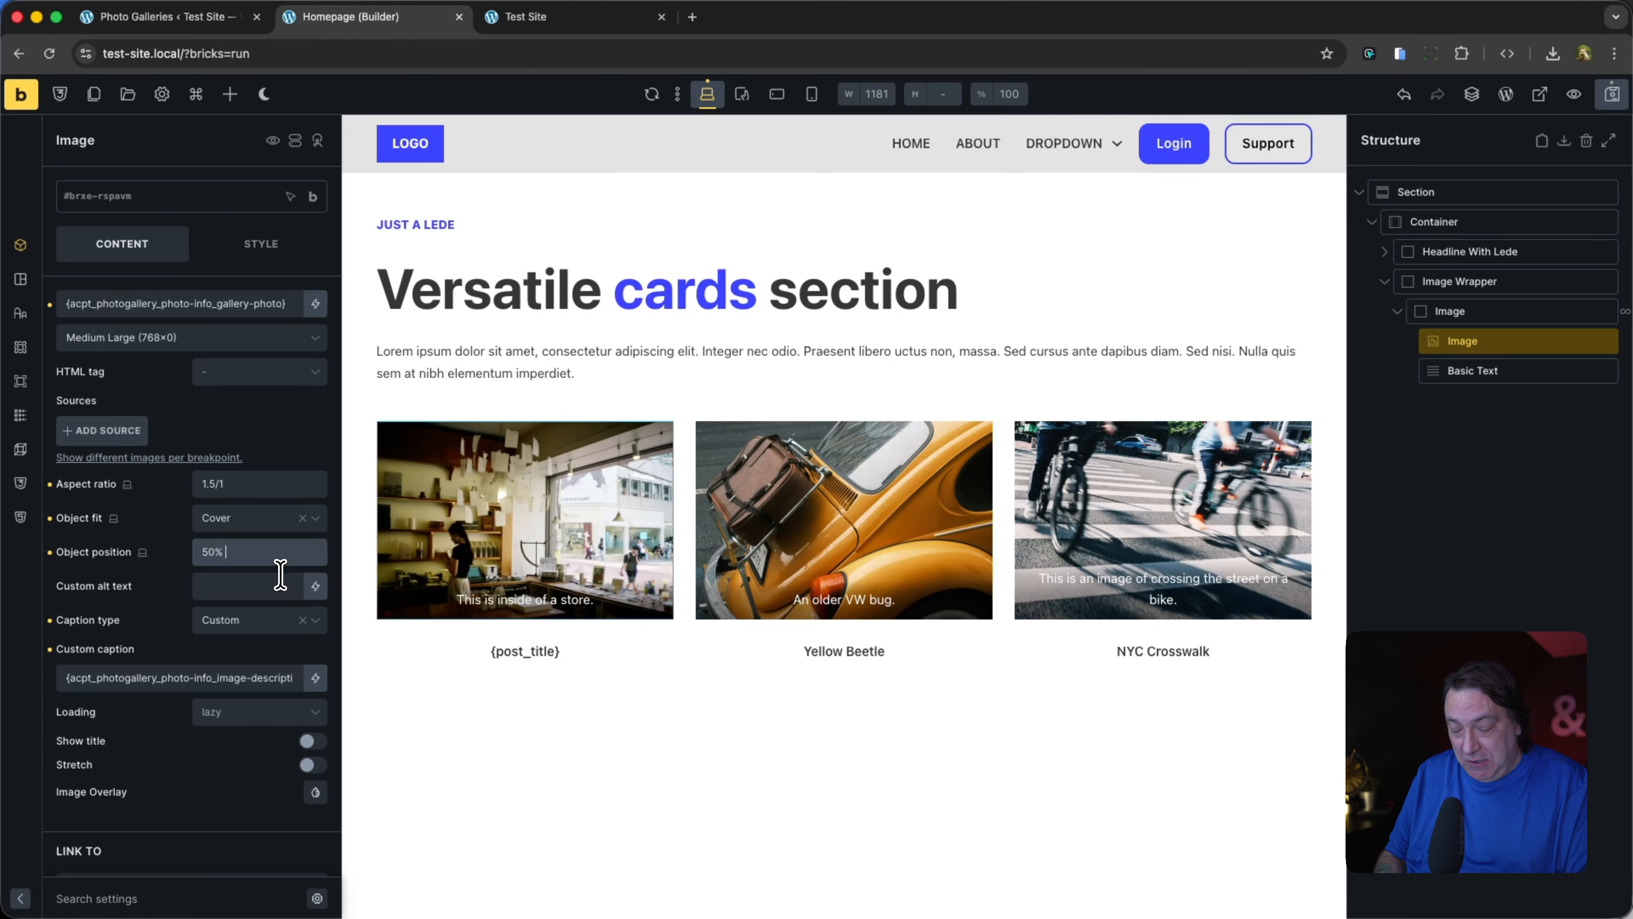
pyautogui.write('0')
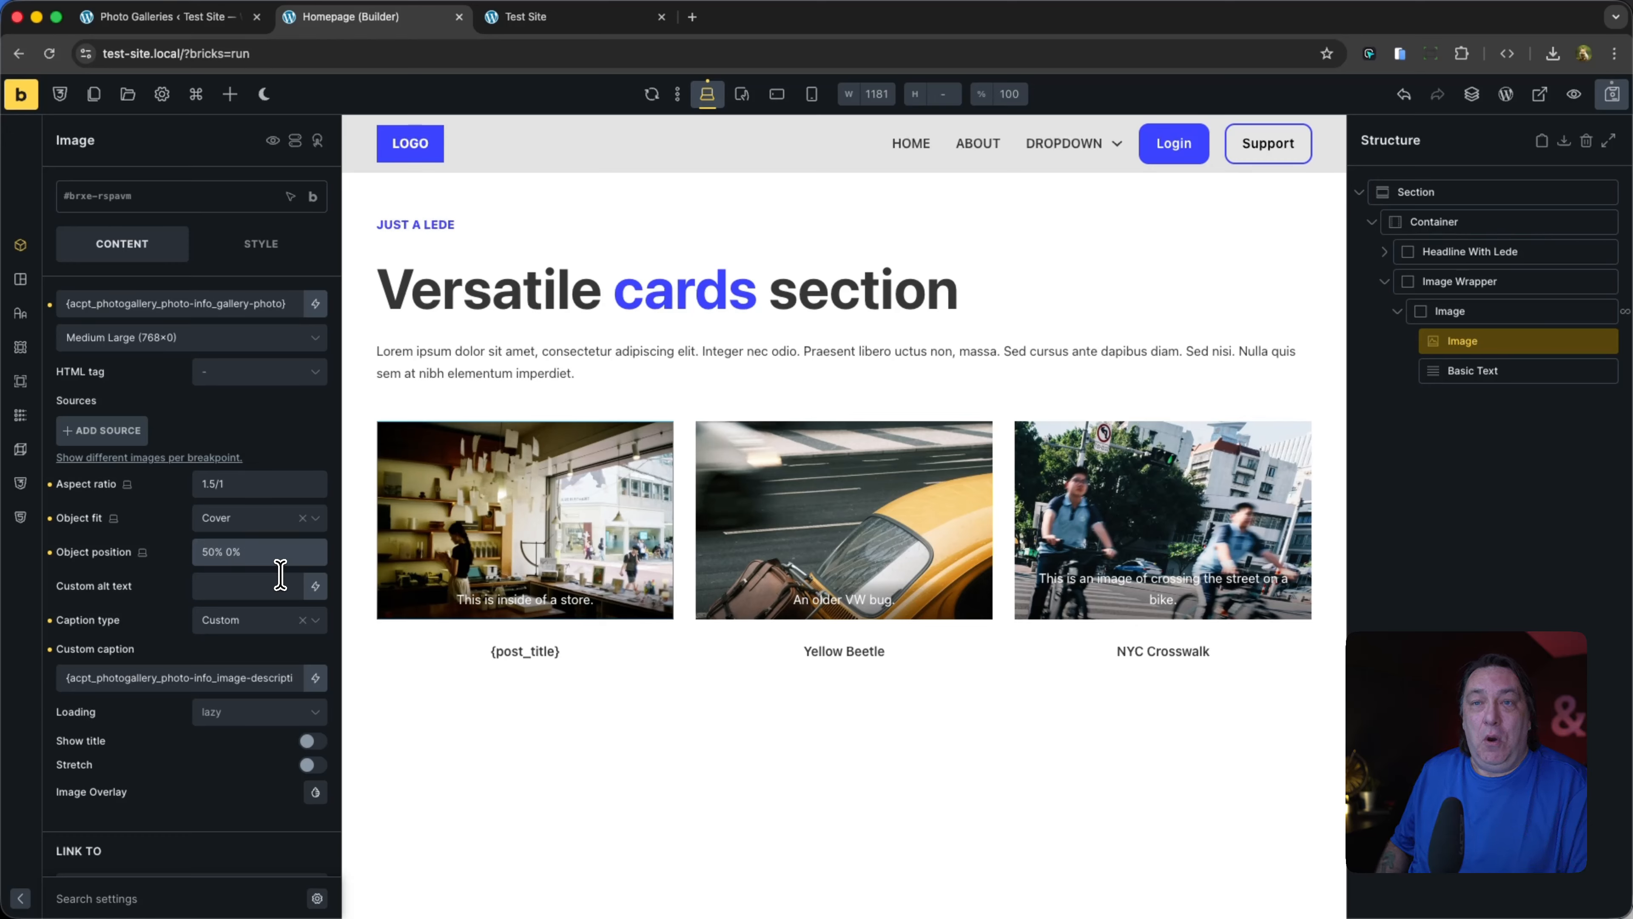
pyautogui.write('10')
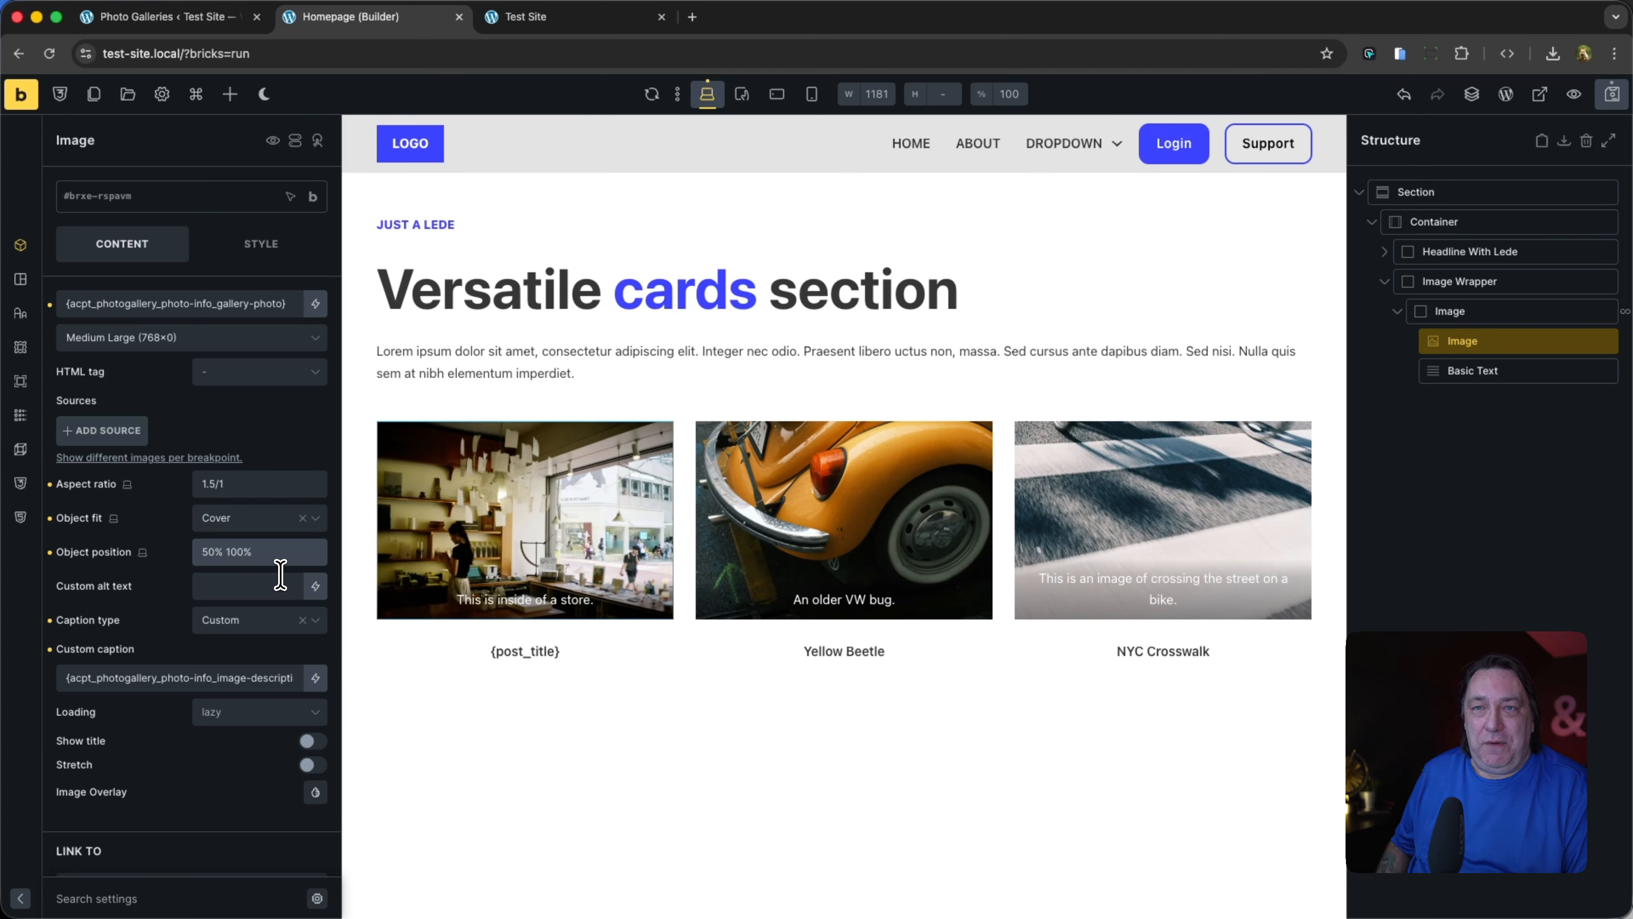
# Step: Set the Image element's object position to 50% 20%, trying 50% 50% on the way, and save the homepage
pyautogui.press('BackSpace')
pyautogui.press('BackSpace')
pyautogui.write('5')
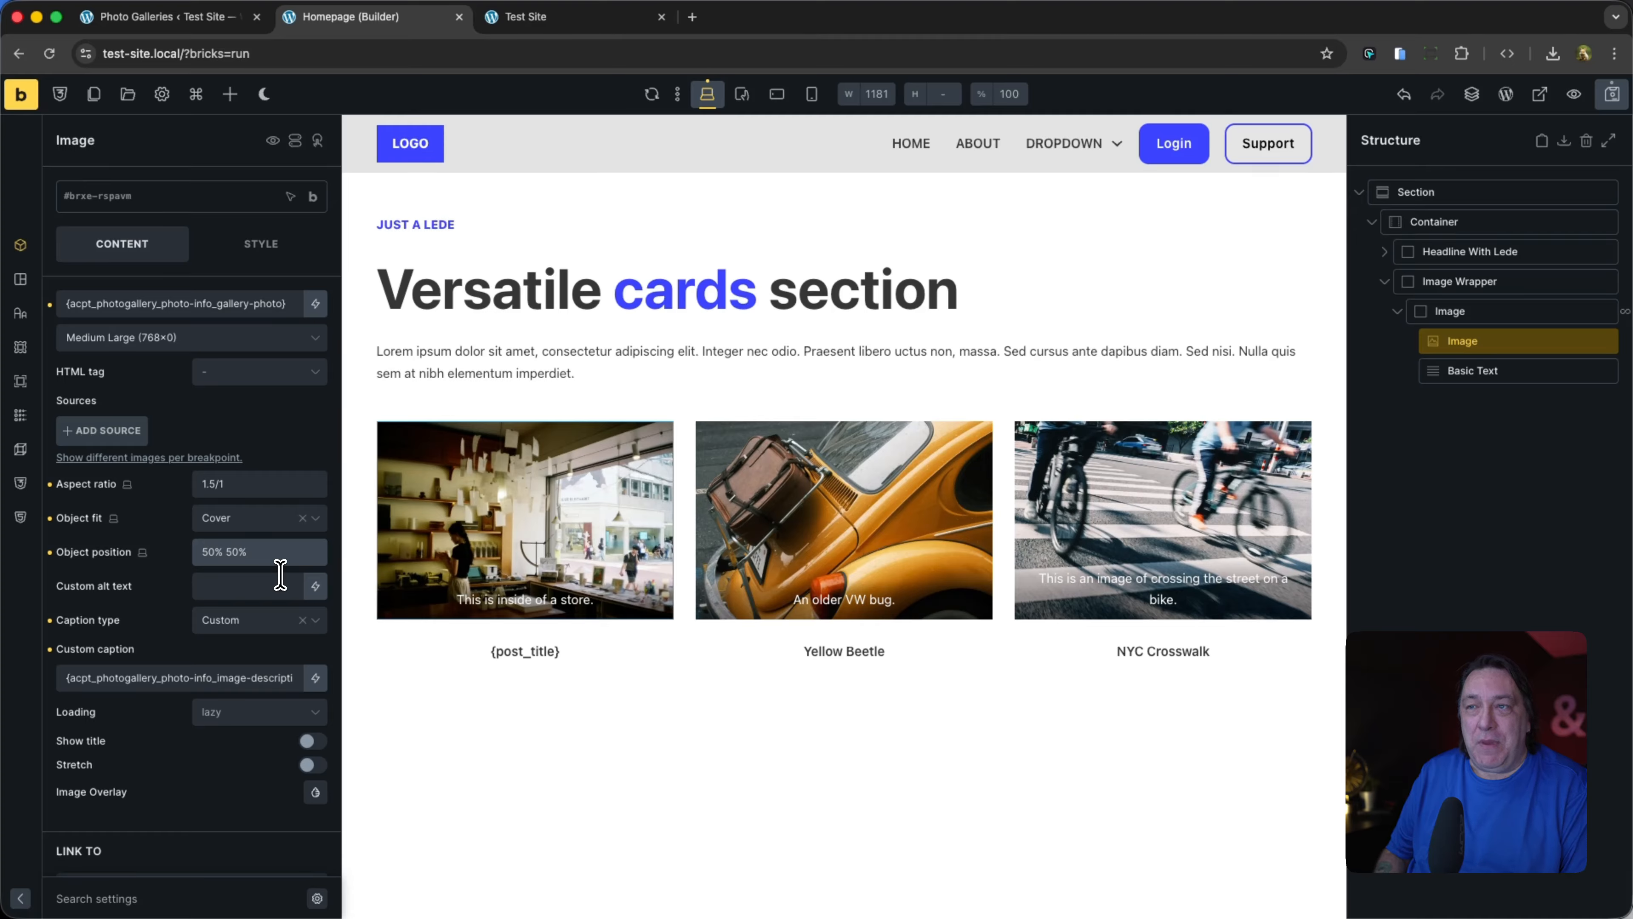
pyautogui.press('BackSpace')
pyautogui.write('2')
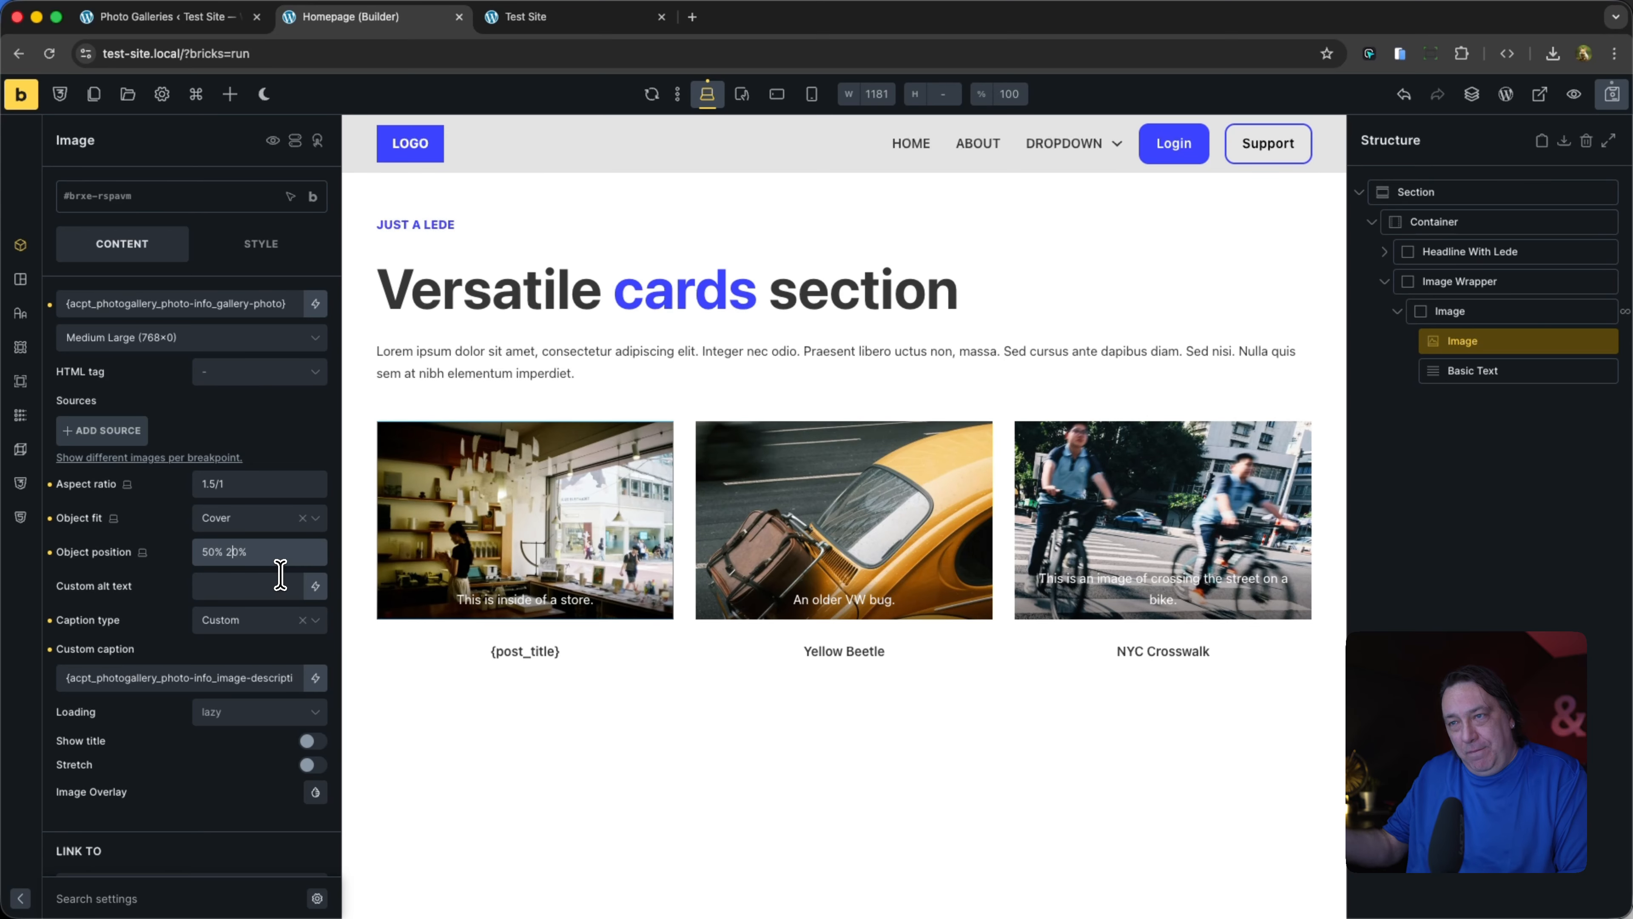
pyautogui.click(1610, 98)
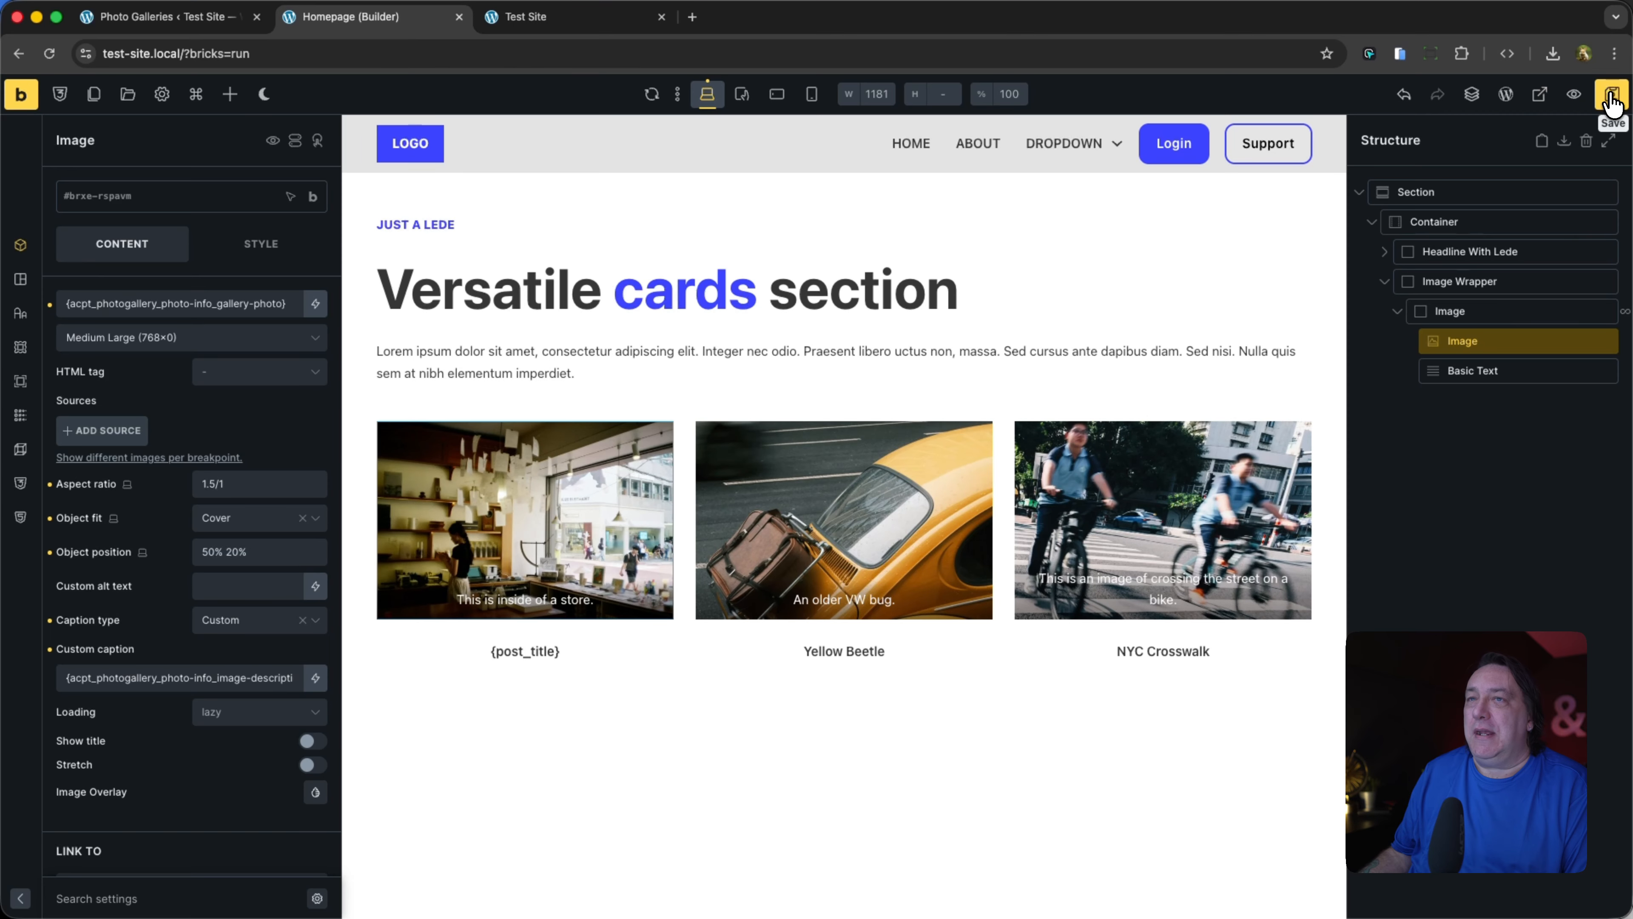
# Step: Reload the front-end page to check the cropped gallery grid, and view the NYC Crosswalk photo in its lightbox before closing it
pyautogui.click(593, 19)
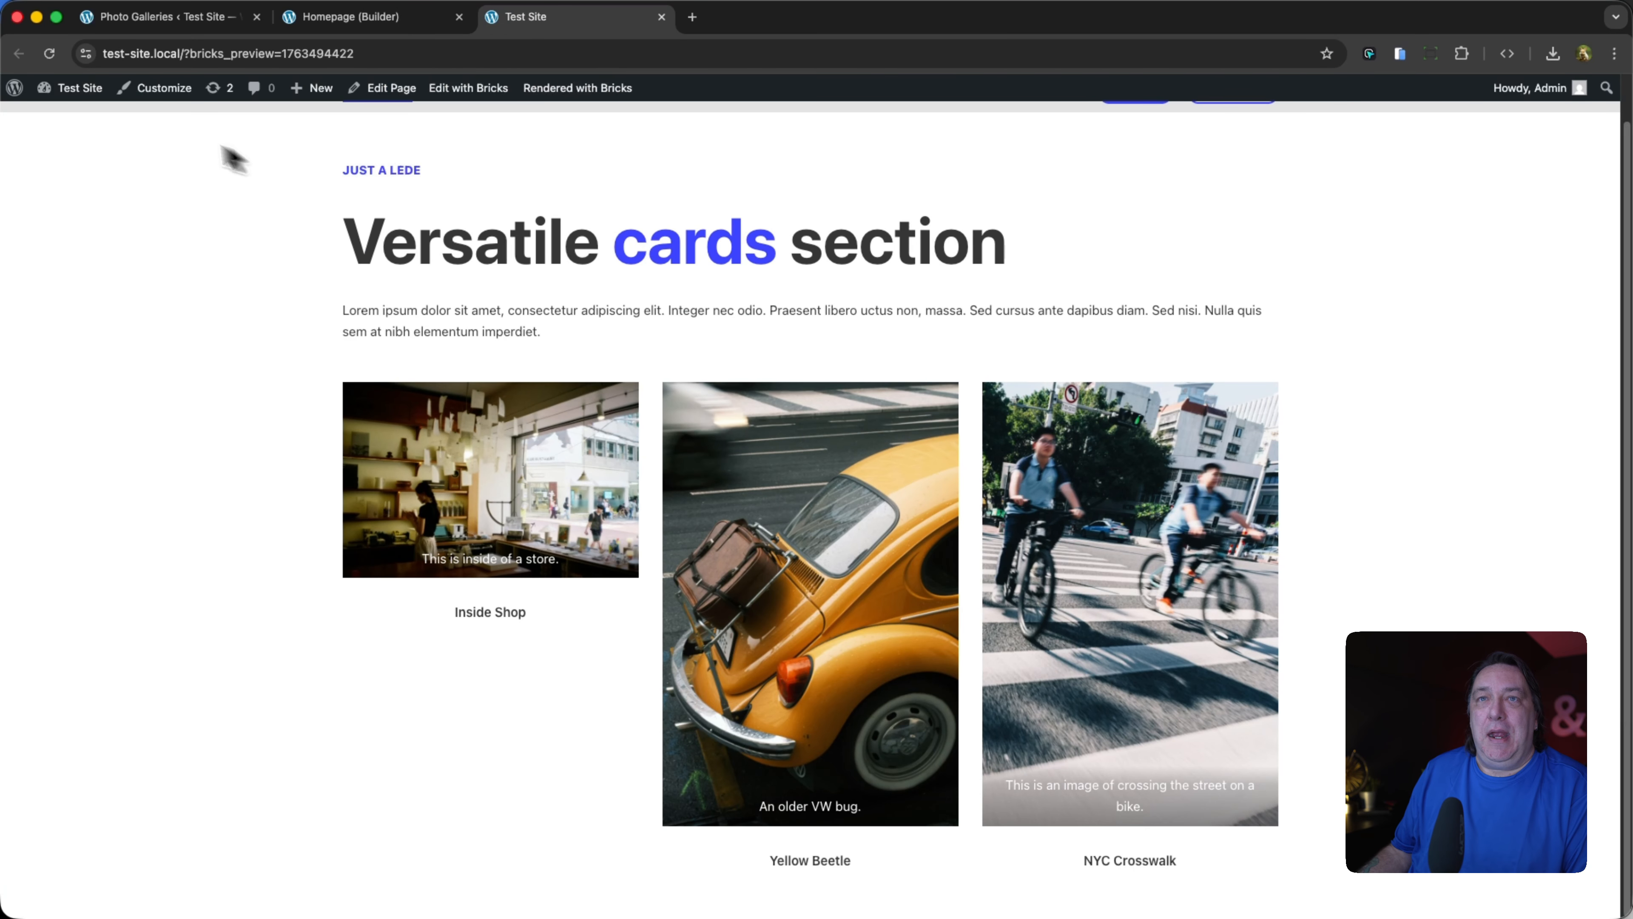
pyautogui.click(50, 54)
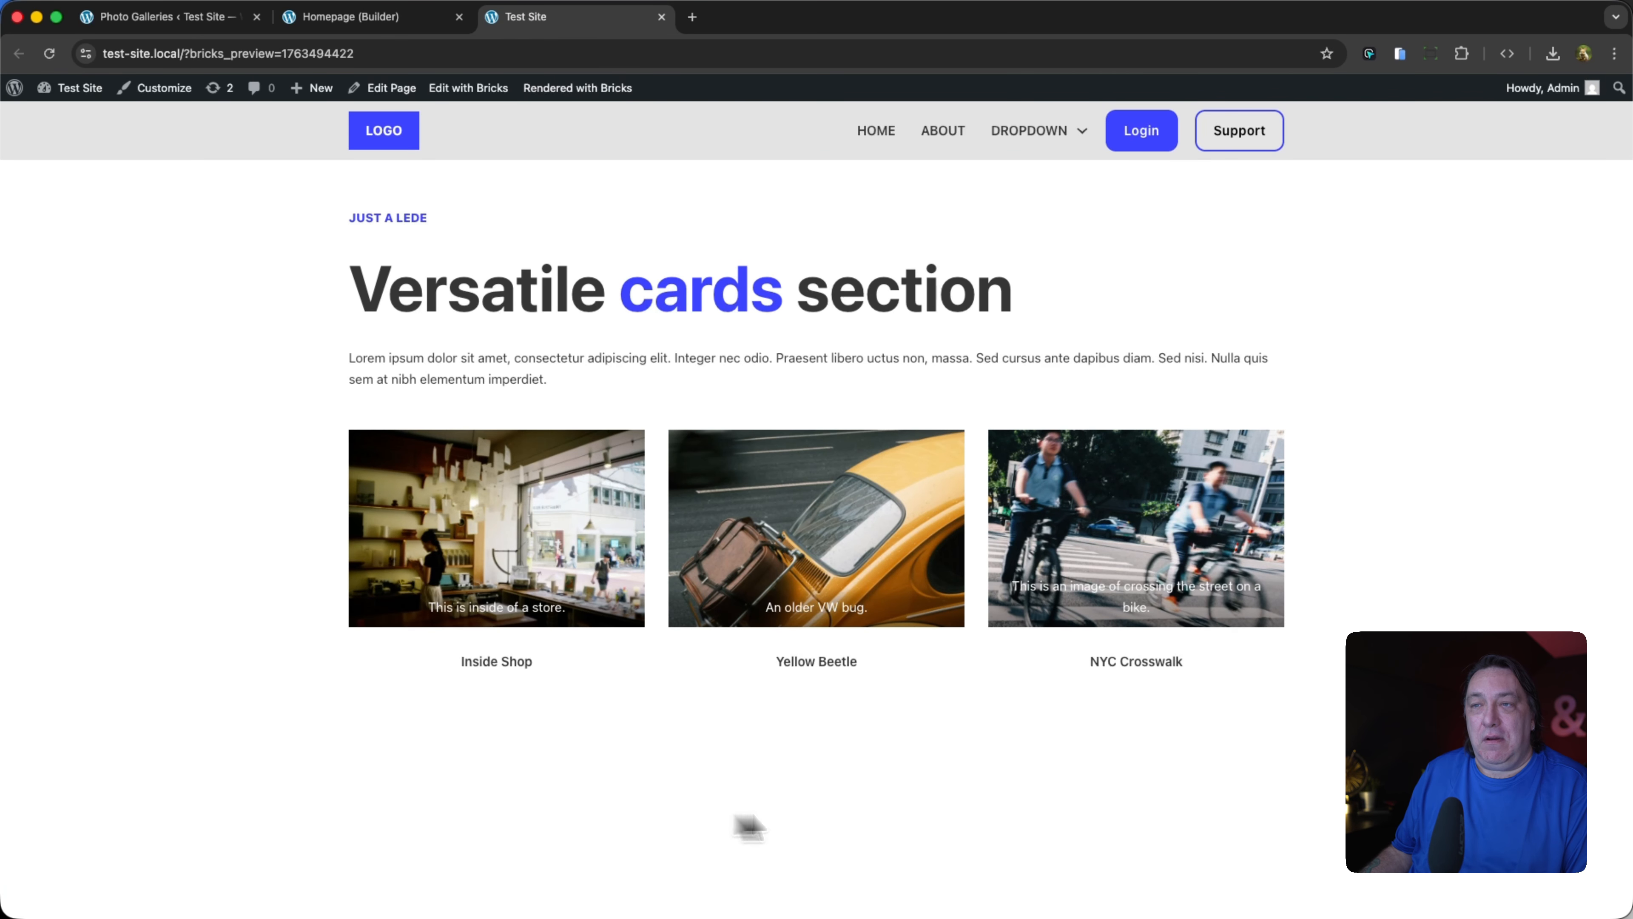
pyautogui.click(1086, 538)
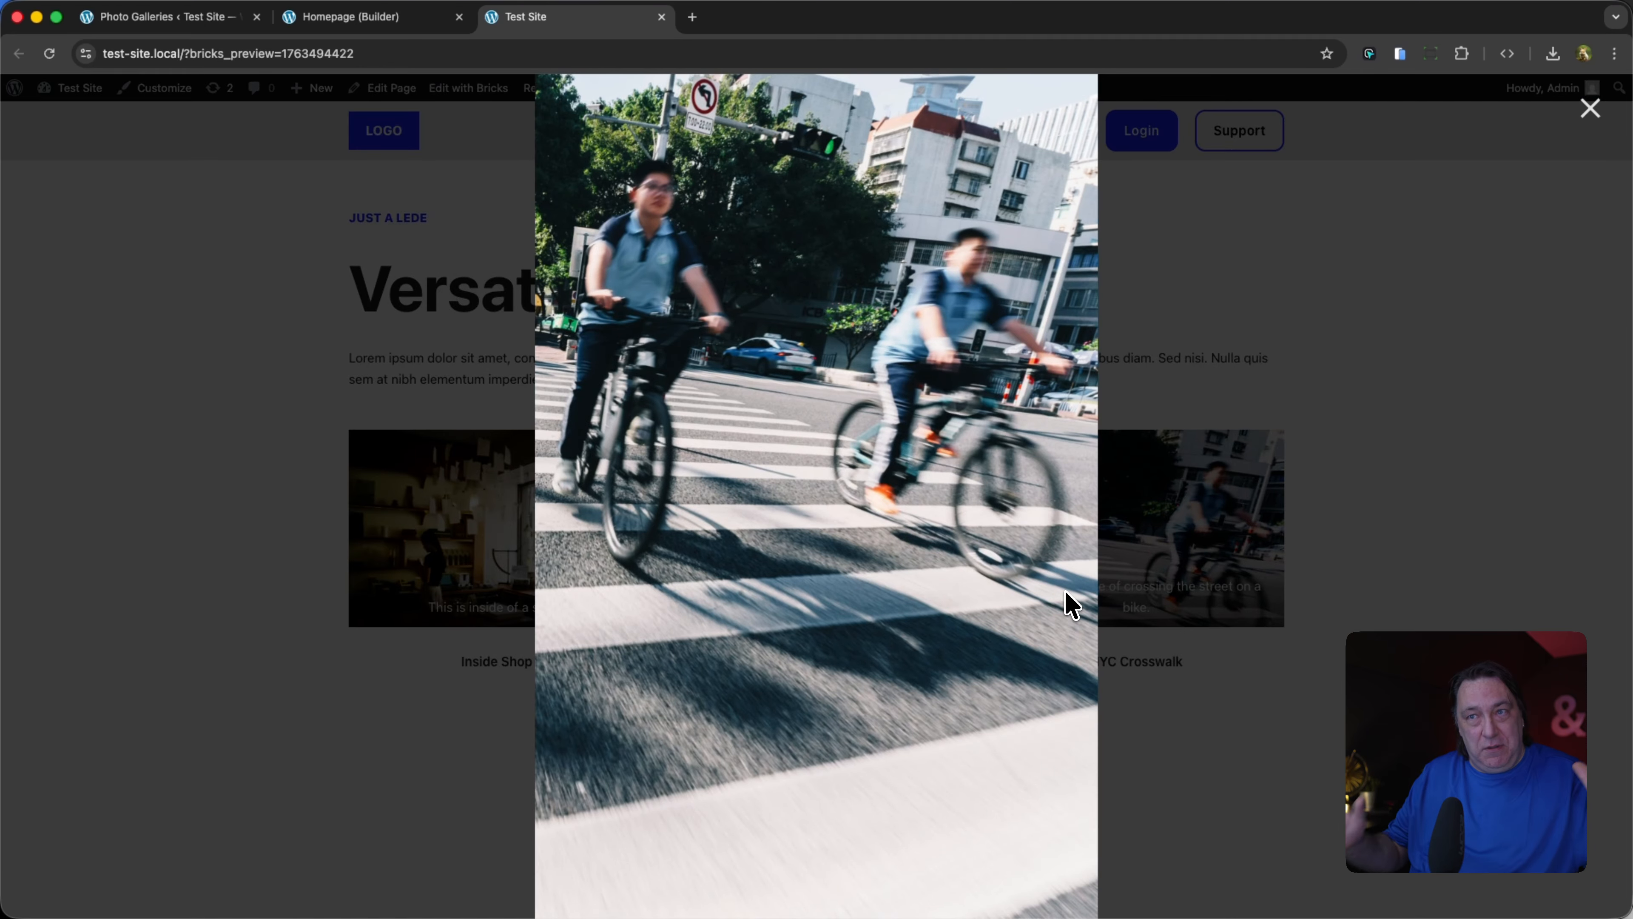
pyautogui.click(1347, 422)
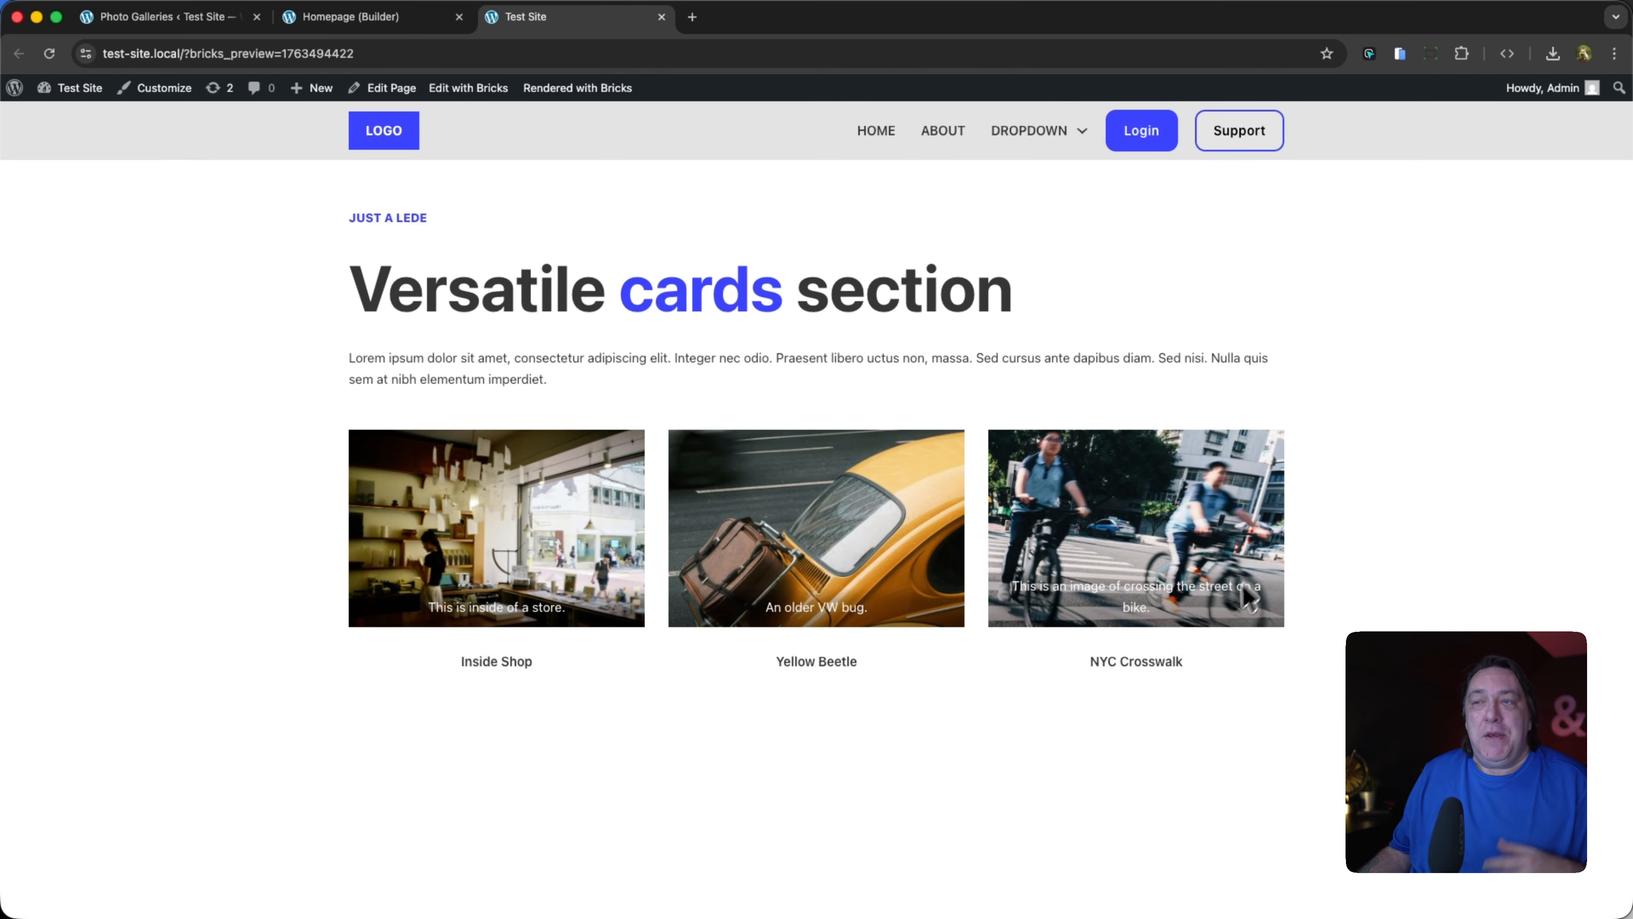